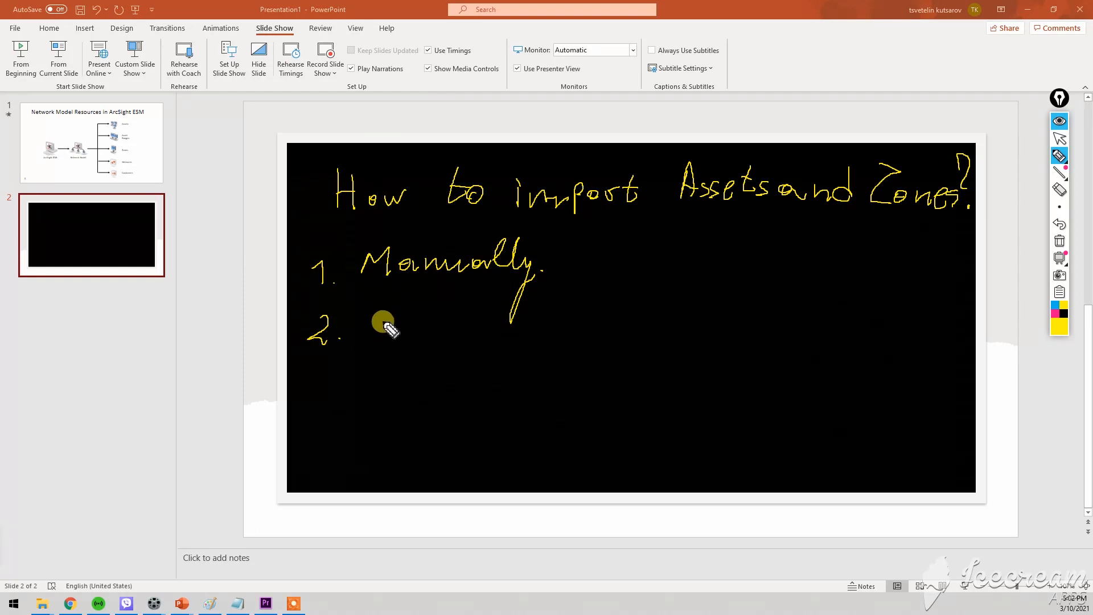
# Step: Handwrite "CSV files." beside number 2 in the slide's list of import methods
pyautogui.moveTo(382, 312)
pyautogui.mouseDown()
pyautogui.moveTo(371, 336)
pyautogui.moveTo(394, 335)
pyautogui.moveTo(422, 310)
pyautogui.moveTo(452, 341)
pyautogui.moveTo(465, 331)
pyautogui.mouseUp()
pyautogui.click(467, 315)
pyautogui.moveTo(469, 321)
pyautogui.mouseDown()
pyautogui.moveTo(518, 319)
pyautogui.moveTo(530, 342)
pyautogui.mouseUp()
pyautogui.click(528, 340)
# Step: Handwrite "3. Using a Connector." as the third list entry on the slide
pyautogui.moveTo(310, 366)
pyautogui.mouseDown()
pyautogui.moveTo(334, 371)
pyautogui.moveTo(322, 385)
pyautogui.mouseUp()
pyautogui.click(344, 385)
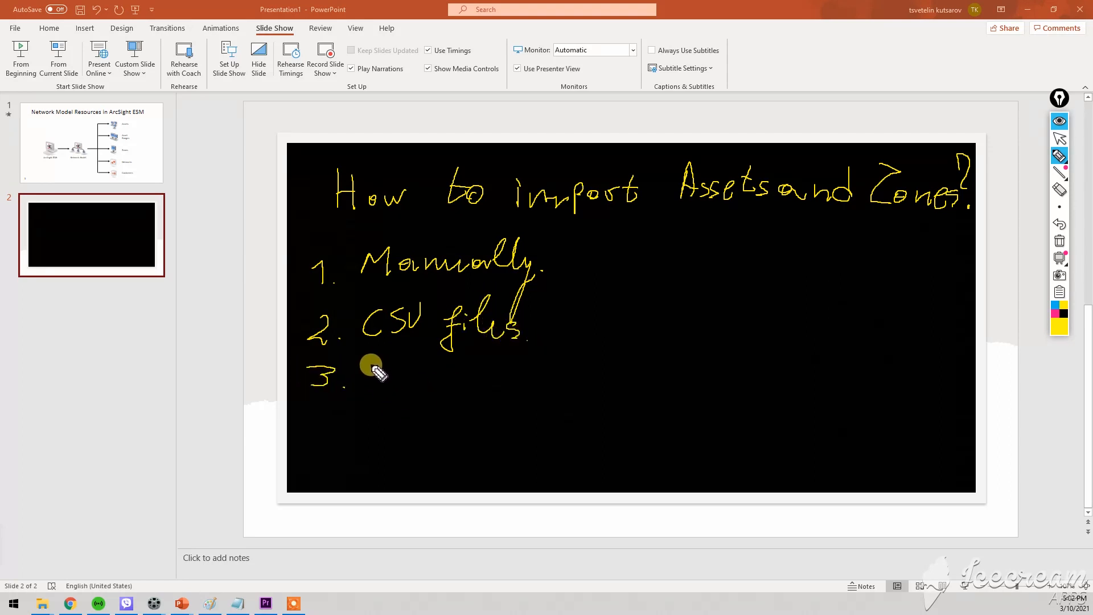
pyautogui.moveTo(367, 359)
pyautogui.mouseDown()
pyautogui.moveTo(398, 391)
pyautogui.moveTo(417, 374)
pyautogui.moveTo(446, 383)
pyautogui.moveTo(461, 395)
pyautogui.moveTo(447, 402)
pyautogui.mouseUp()
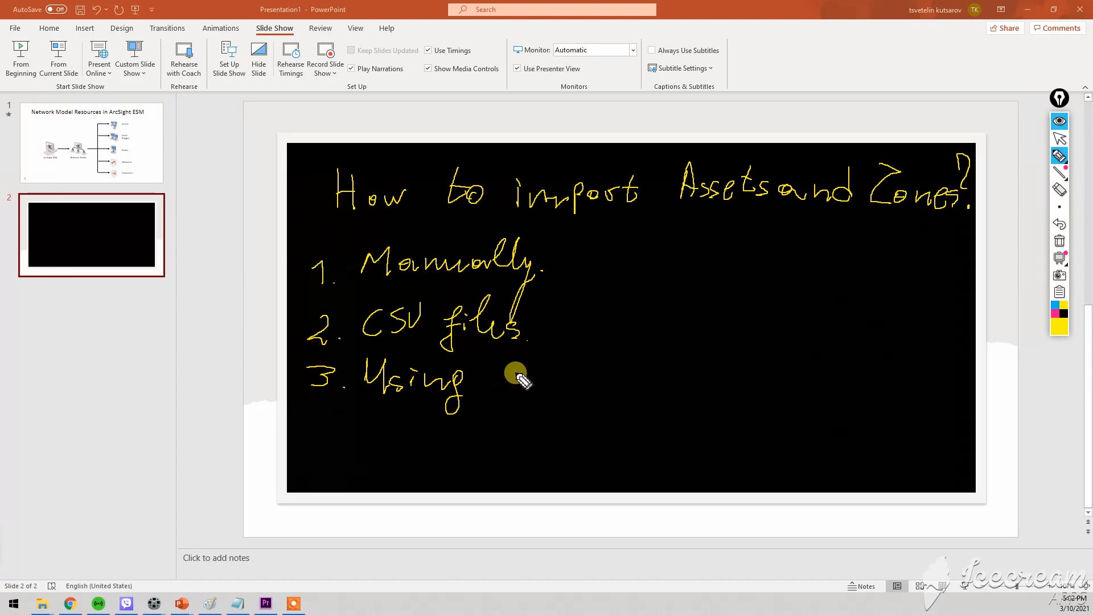
pyautogui.moveTo(520, 374)
pyautogui.mouseDown()
pyautogui.moveTo(532, 386)
pyautogui.moveTo(631, 383)
pyautogui.moveTo(676, 361)
pyautogui.moveTo(732, 381)
pyautogui.mouseUp()
pyautogui.click(739, 385)
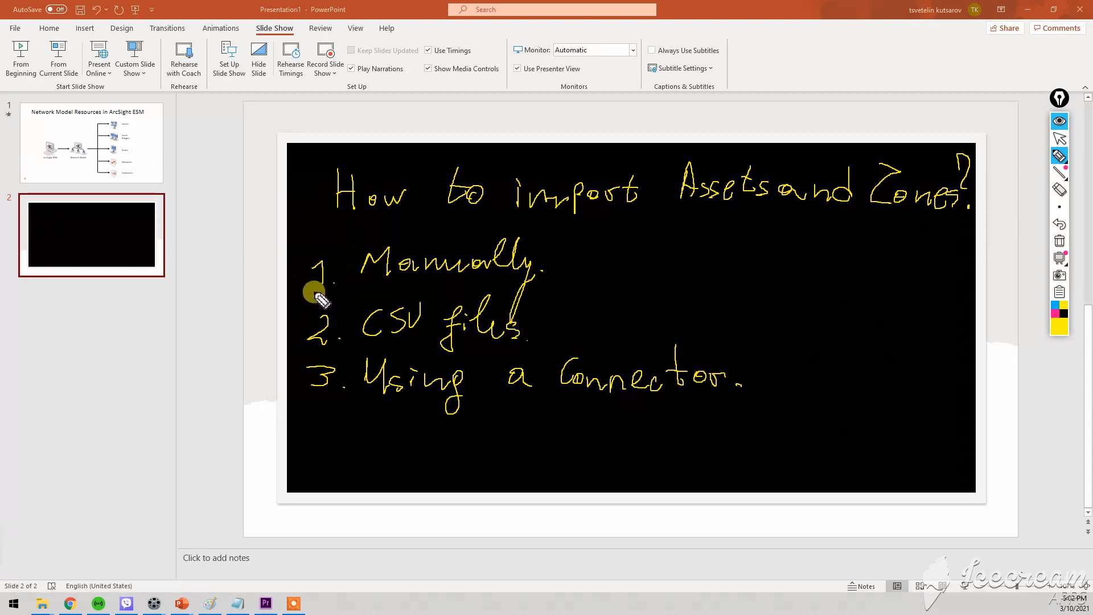
# Step: Underline the numbers 1, 2 and 3 of the handwritten list
pyautogui.moveTo(315, 294); pyautogui.dragTo(332, 294)
pyautogui.moveTo(313, 352); pyautogui.dragTo(336, 354)
pyautogui.moveTo(313, 397); pyautogui.dragTo(339, 397)
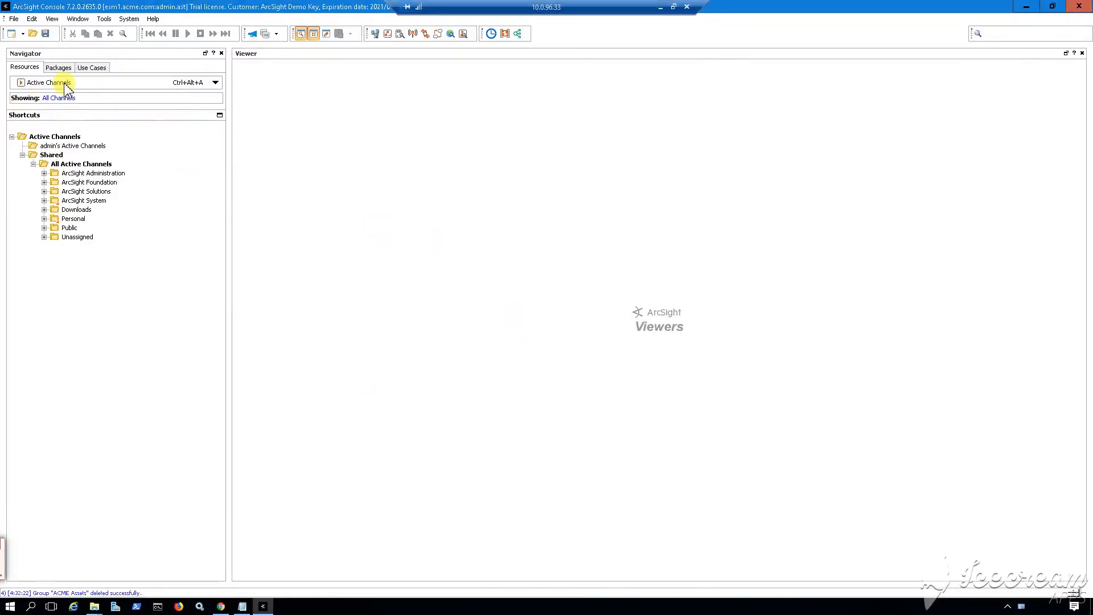
# Step: Show the Customers resources in the ArcSight Console Navigator and widen the Navigator pane
pyautogui.click(215, 82)
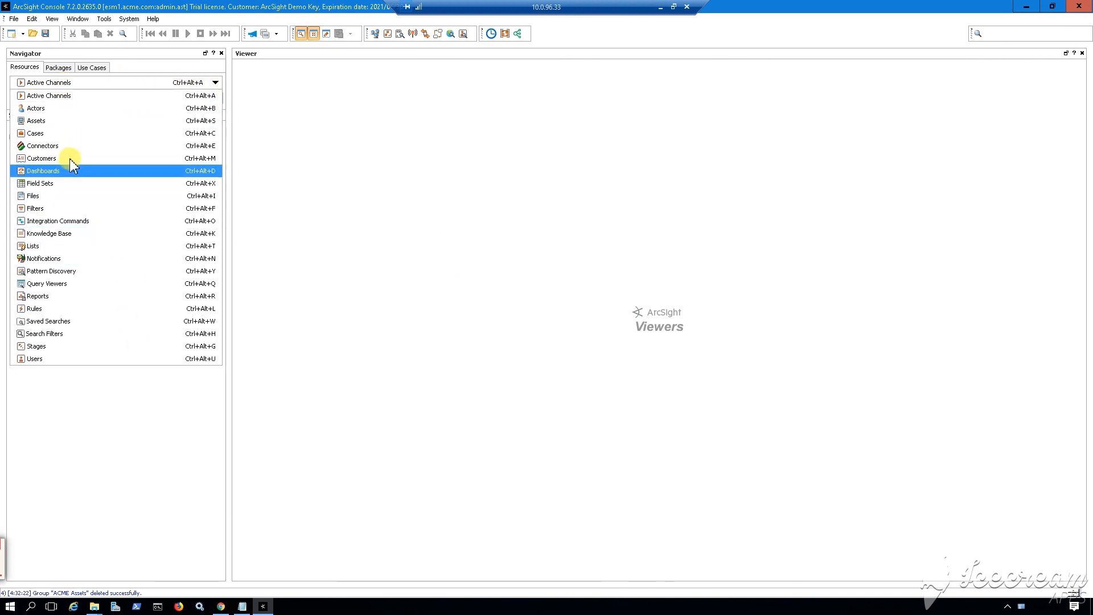
pyautogui.press('Return')
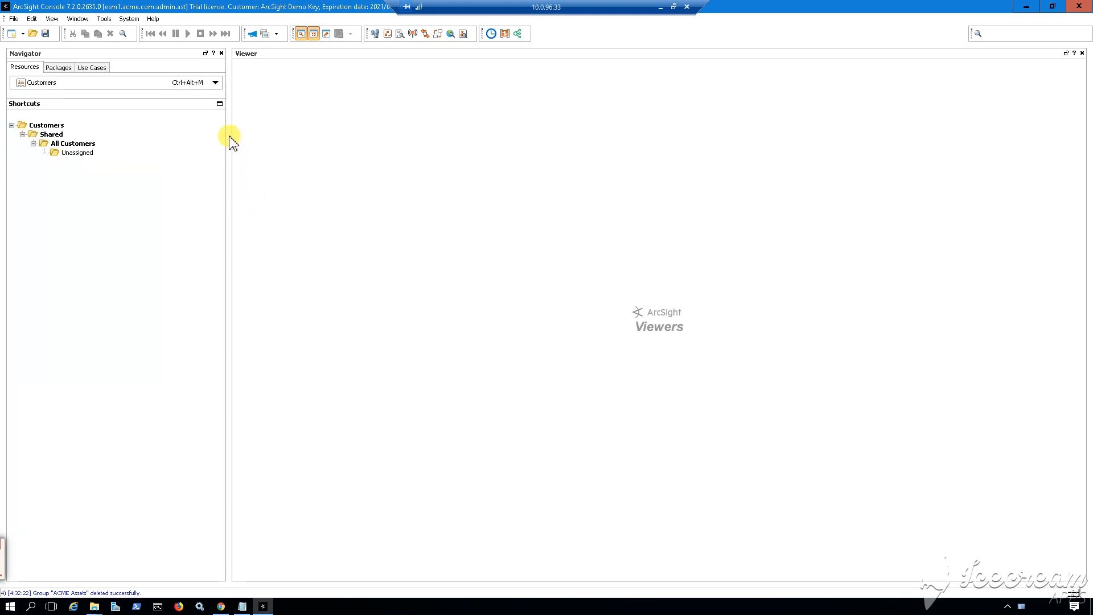
pyautogui.moveTo(227, 139); pyautogui.dragTo(269, 140)
pyautogui.click(190, 227)
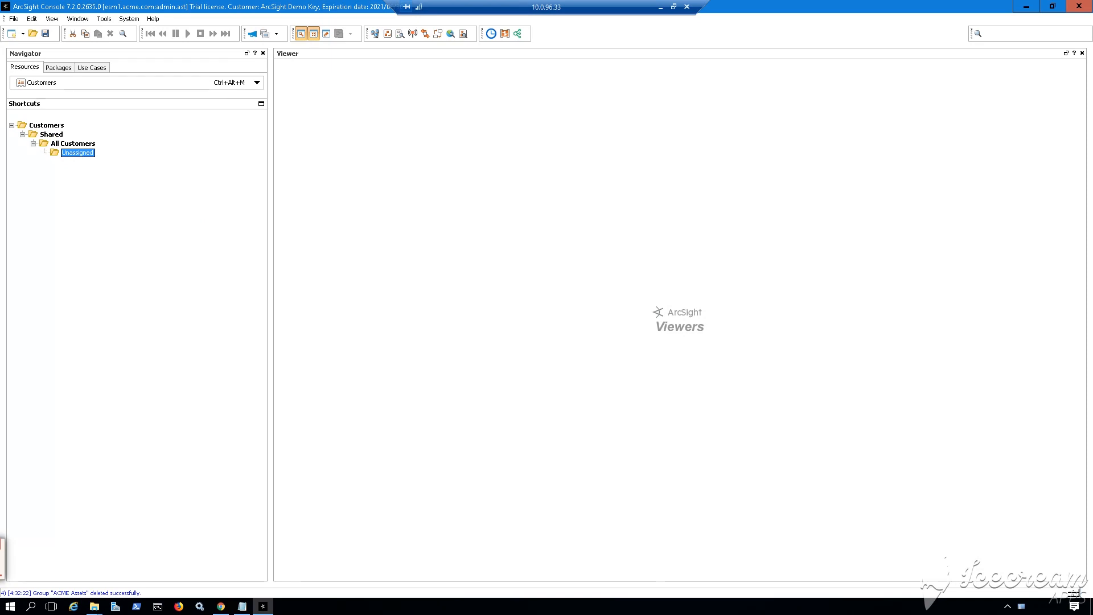
# Step: Create a customer named ACME under All Customers, apply it and close its editor
pyautogui.click(88, 148)
pyautogui.rightClick(89, 148)
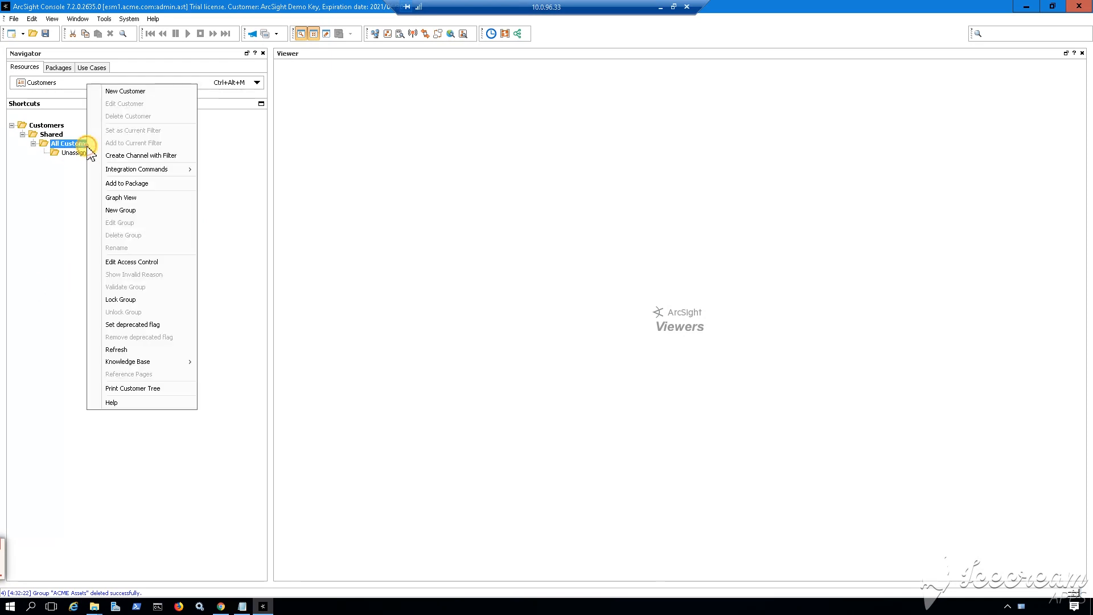
pyautogui.click(146, 91)
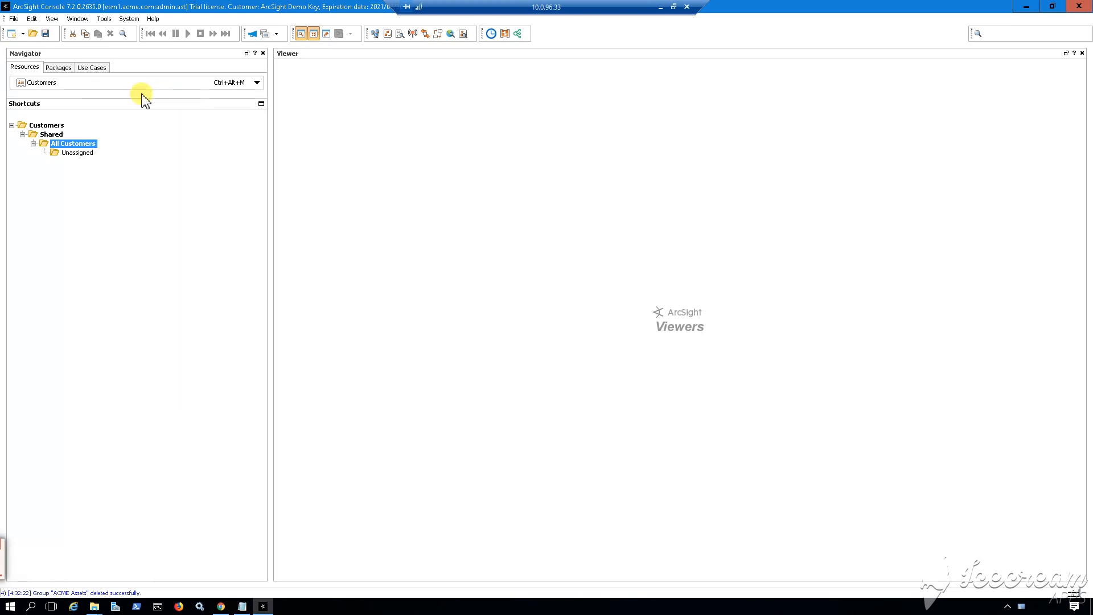
pyautogui.click(984, 102)
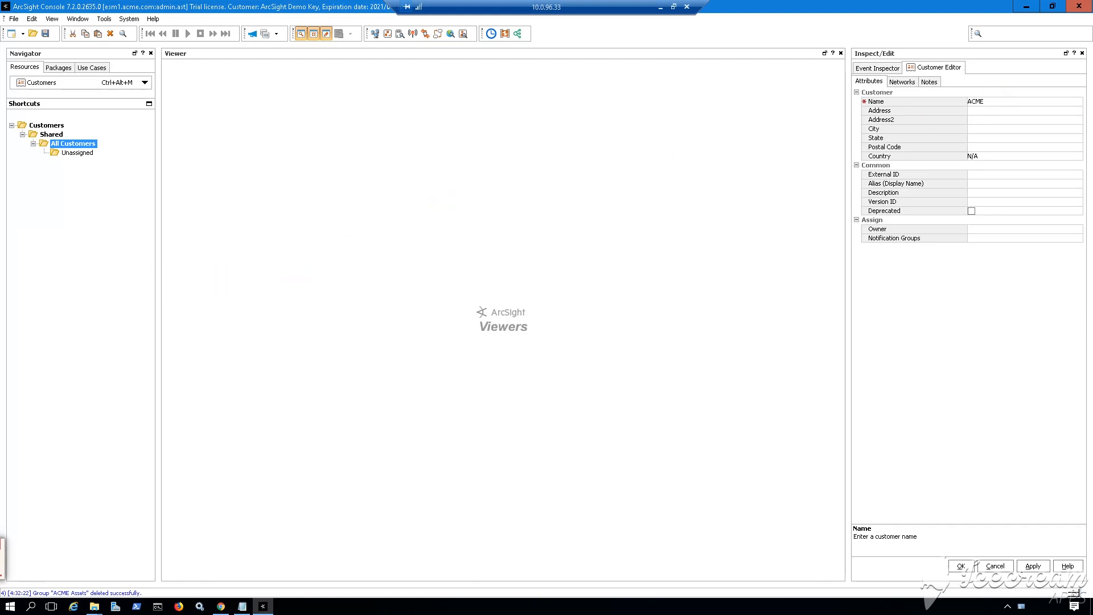
pyautogui.click(1034, 567)
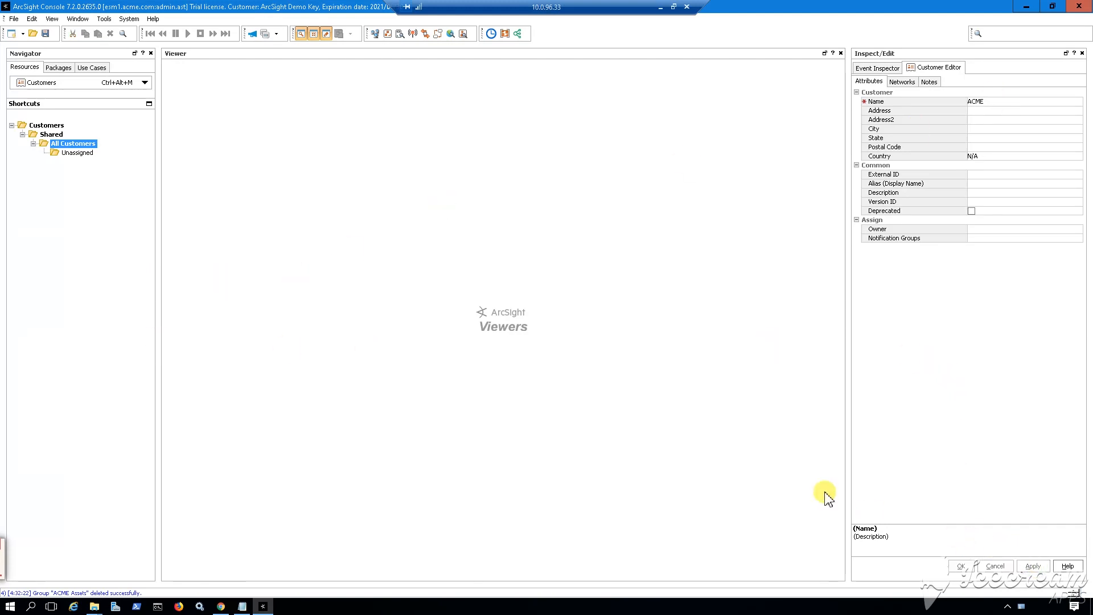
pyautogui.click(58, 154)
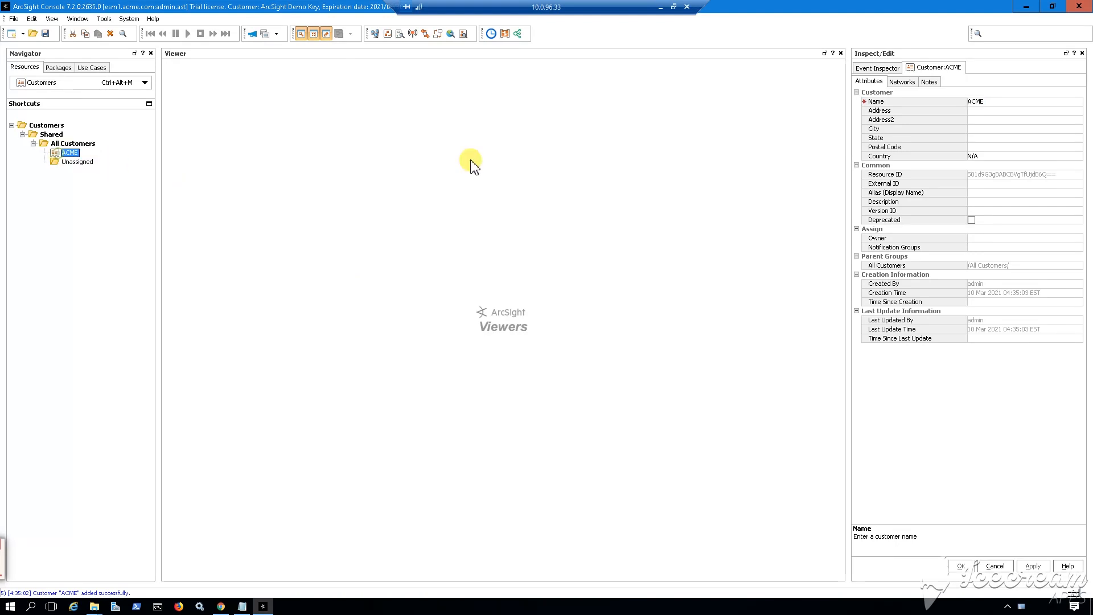
pyautogui.rightClick(935, 67)
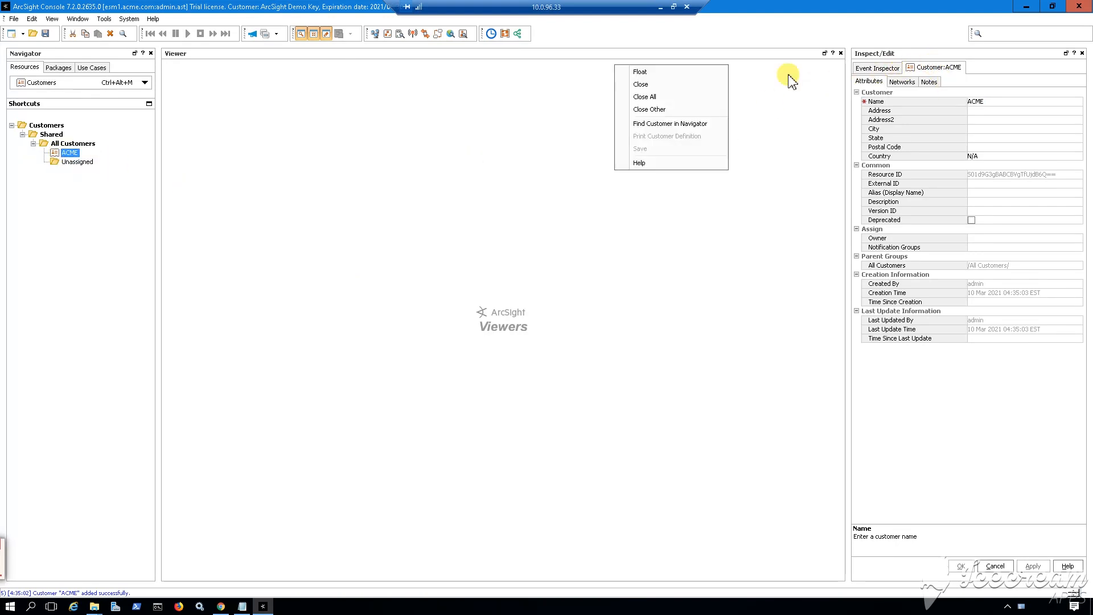
pyautogui.click(640, 84)
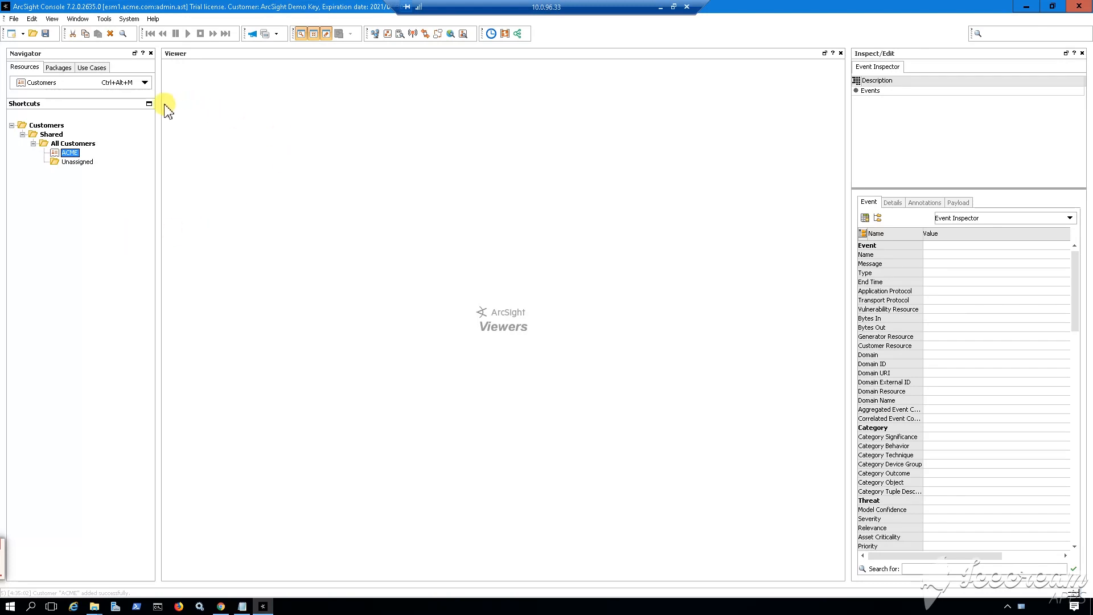
# Step: Show the Networks tree of the Assets resources and widen the Navigator pane
pyautogui.moveTo(182, 103); pyautogui.dragTo(214, 101)
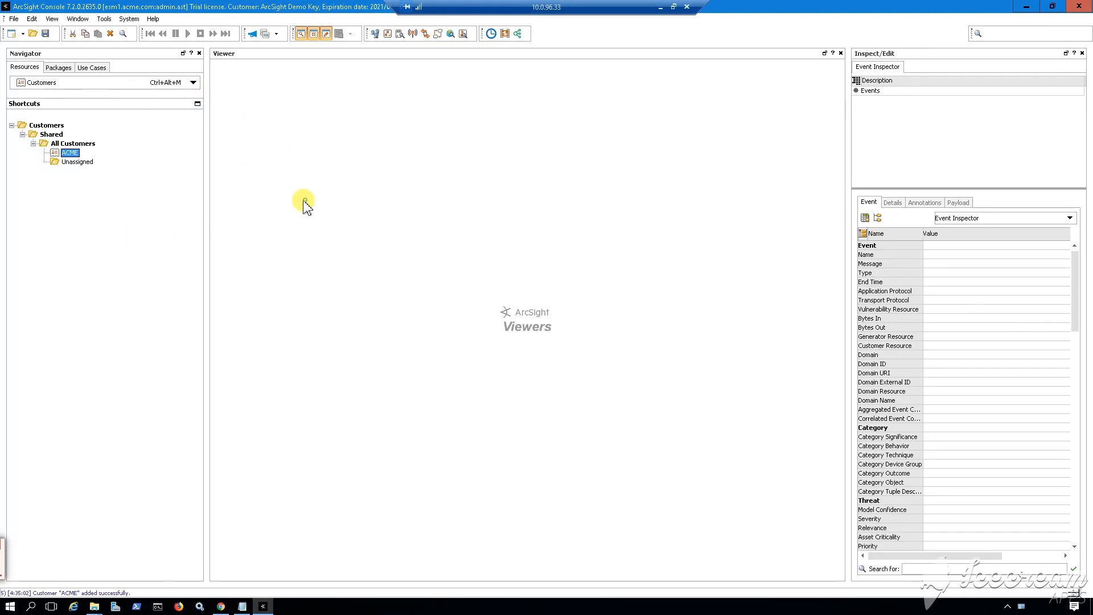
pyautogui.click(66, 84)
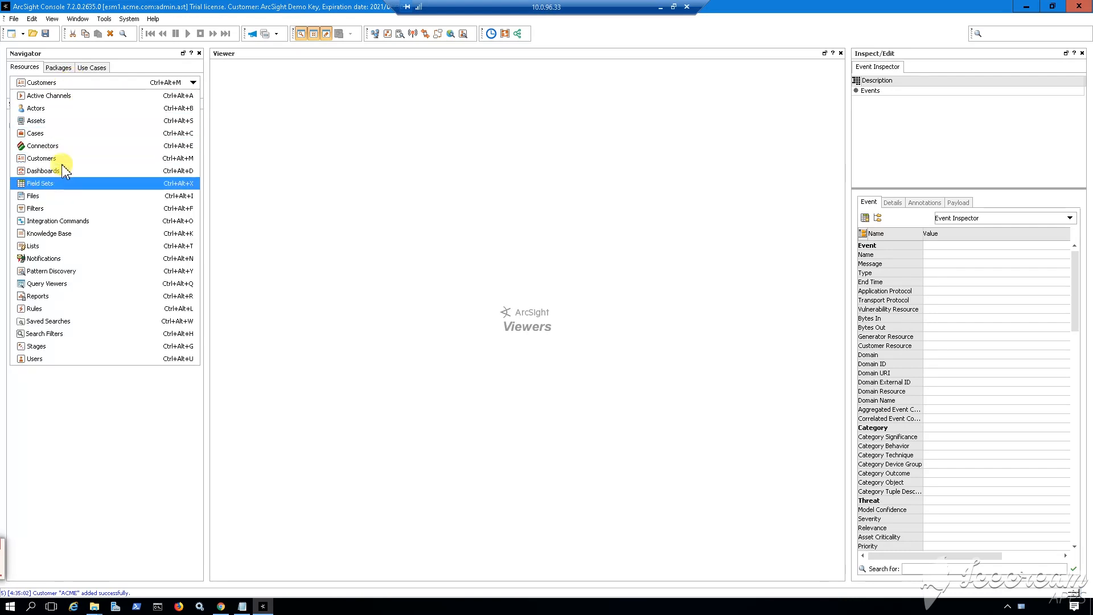
pyautogui.click(64, 121)
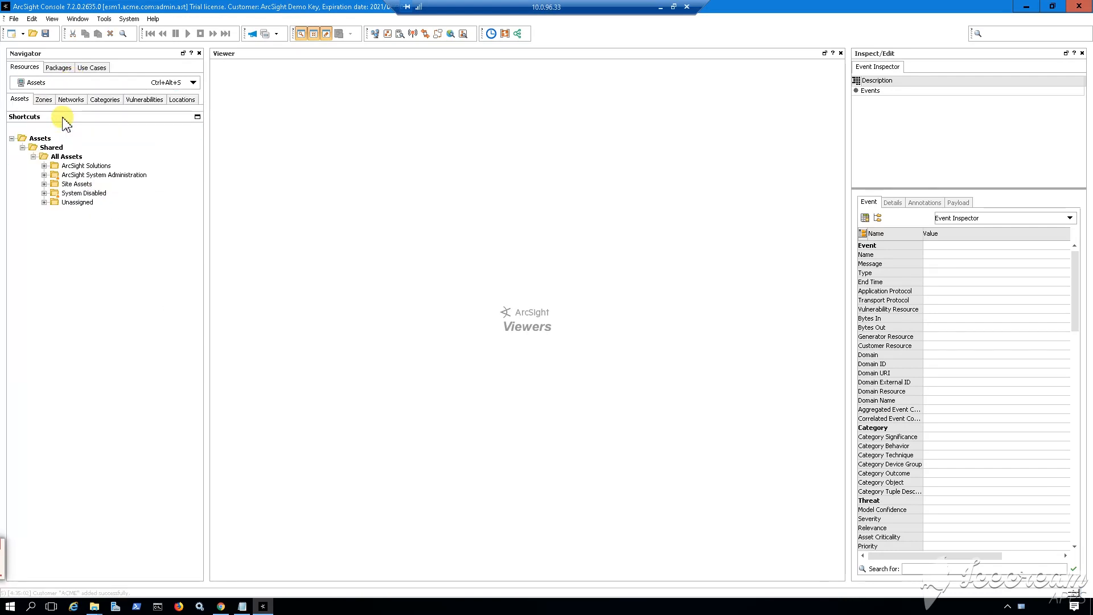
pyautogui.click(73, 101)
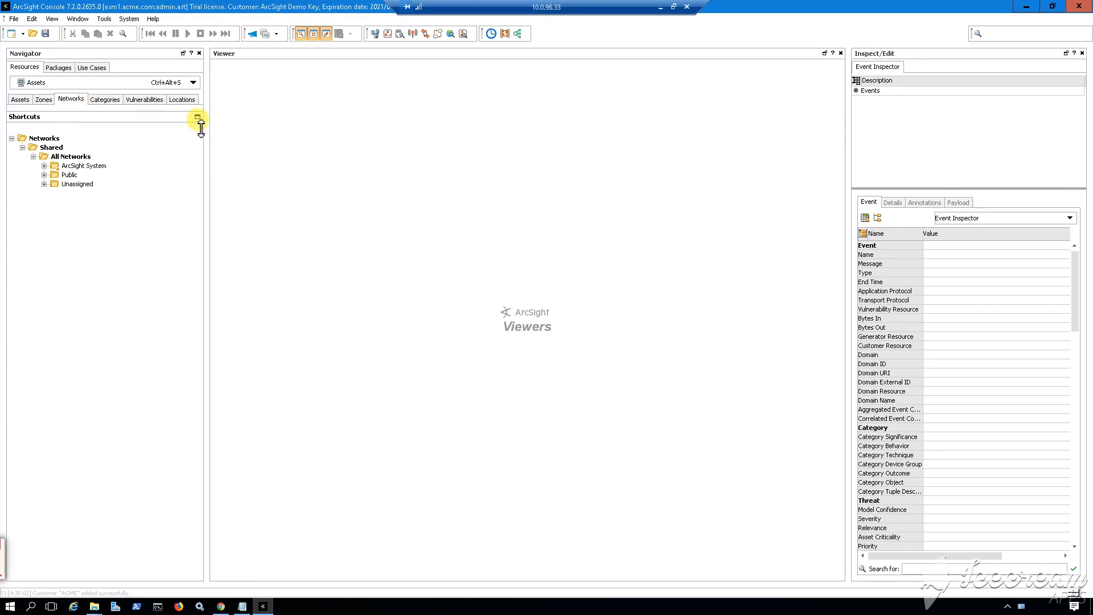
pyautogui.moveTo(211, 128); pyautogui.dragTo(244, 131)
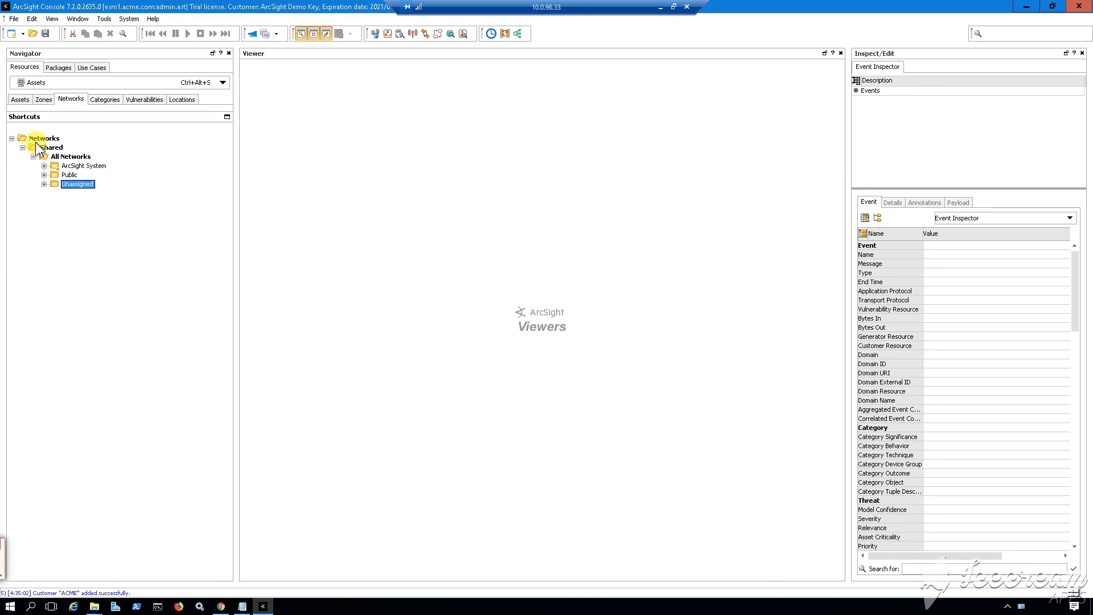
# Step: Add a new group named "ACME Network" under All Networks
pyautogui.rightClick(80, 156)
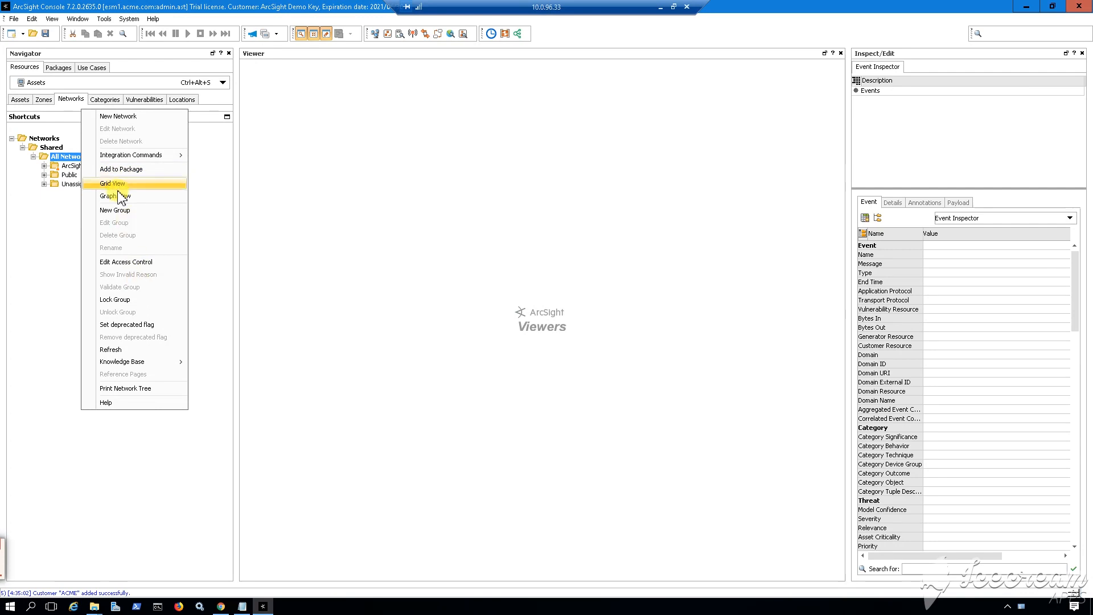
pyautogui.click(116, 211)
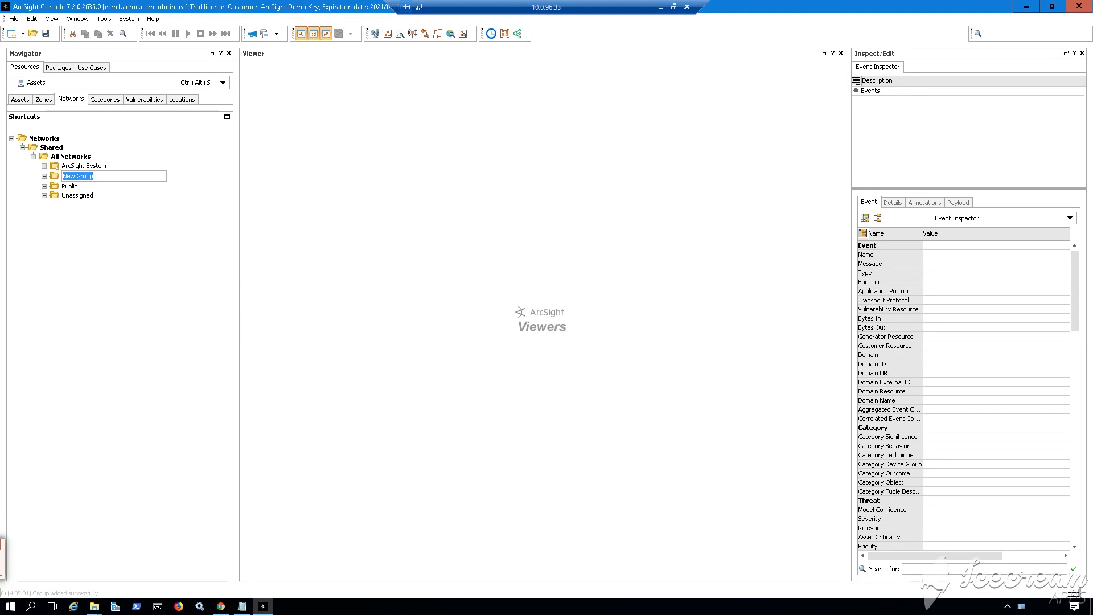
pyautogui.moveTo(112, 177); pyautogui.dragTo(62, 177)
pyautogui.write('ACME Network')
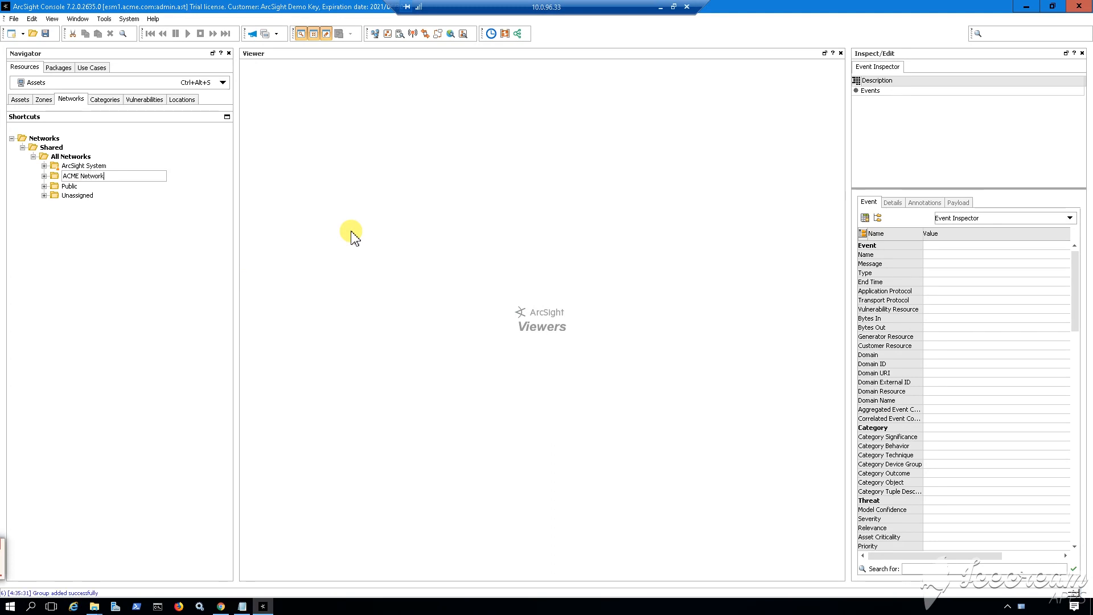
pyautogui.press('Return')
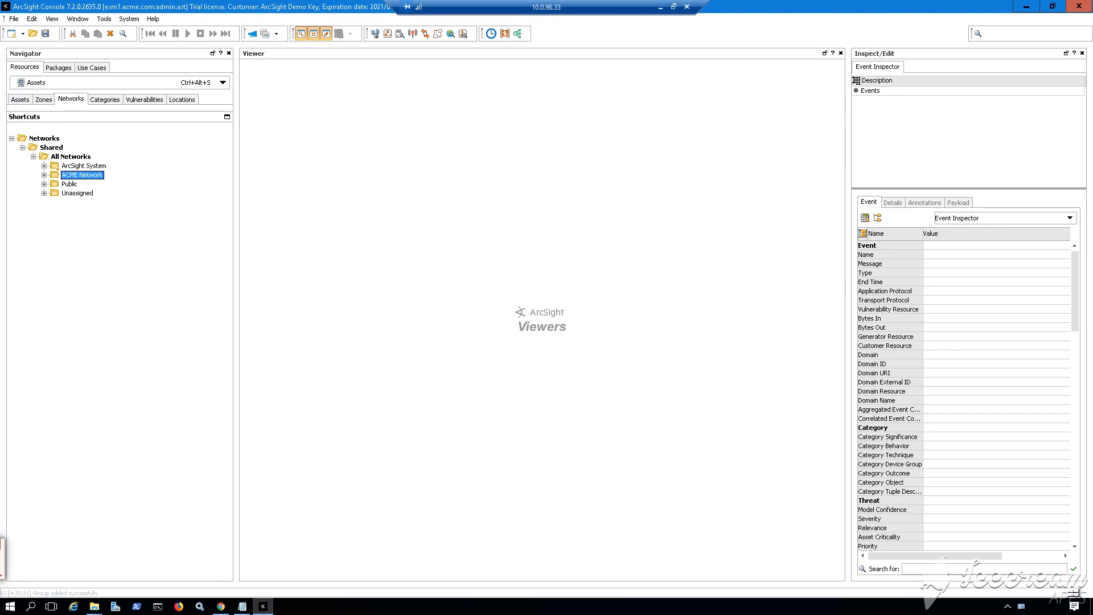
# Step: Start a new network in the ACME Network group, name it ACME and assign the customer ACME
pyautogui.rightClick(84, 178)
pyautogui.click(139, 114)
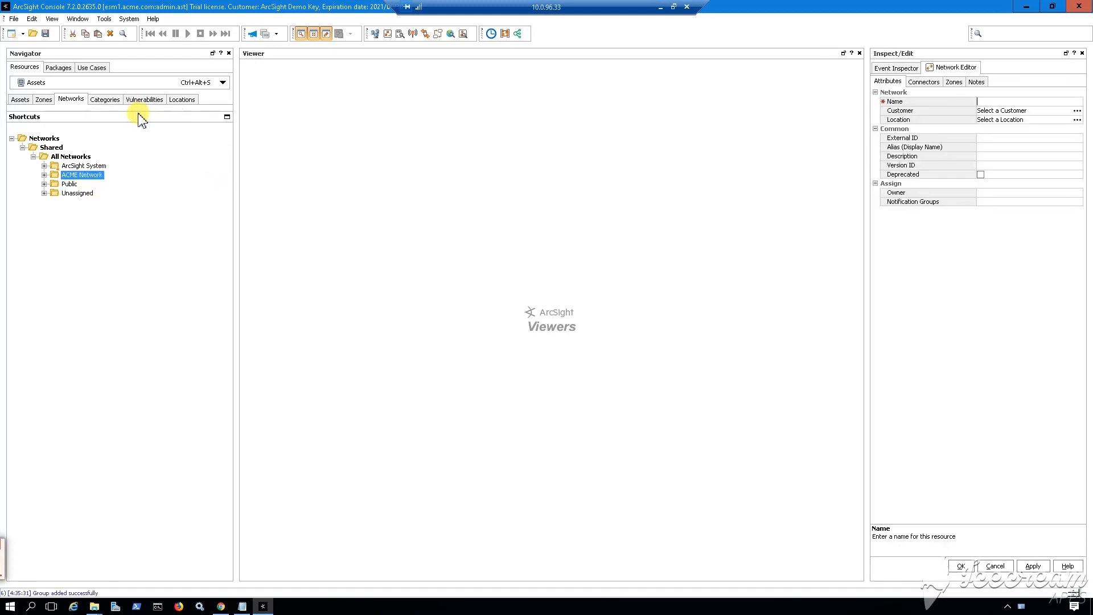
pyautogui.moveTo(870, 122); pyautogui.dragTo(760, 122)
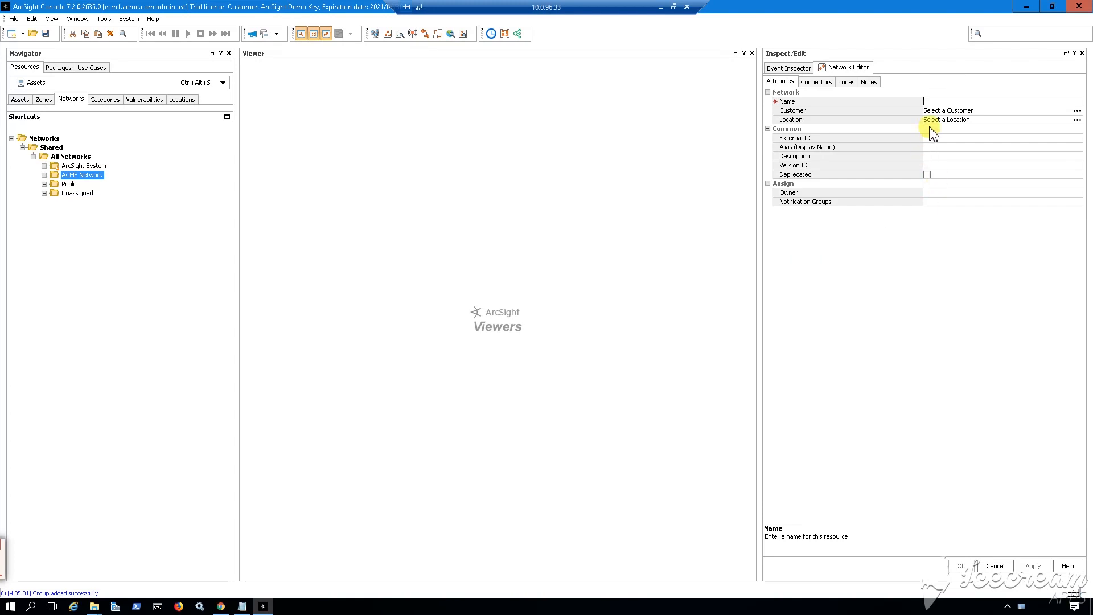
pyautogui.write('ACME')
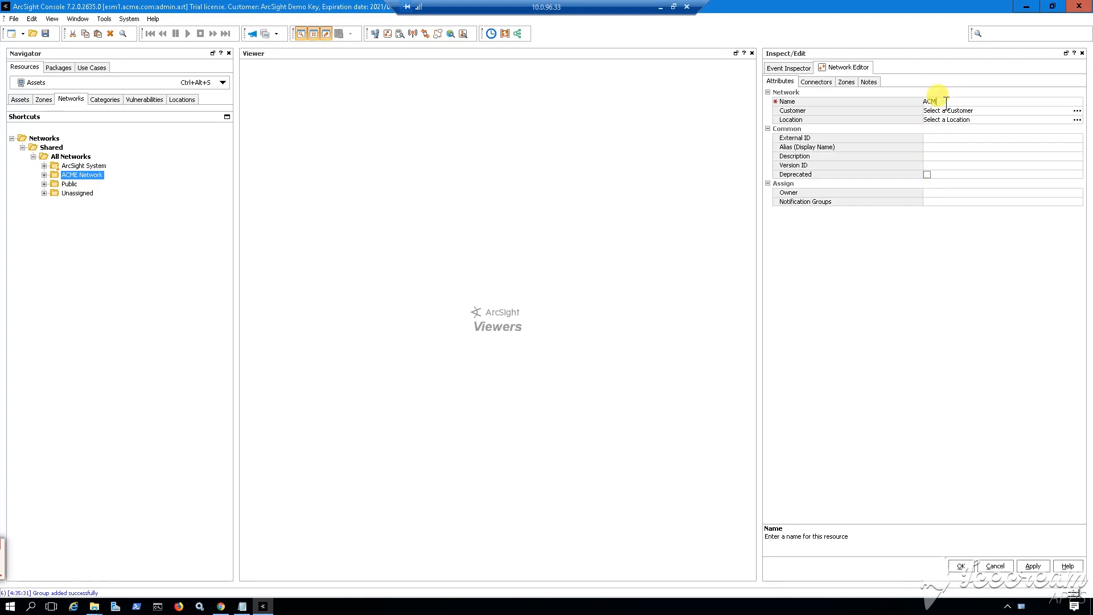
pyautogui.click(848, 111)
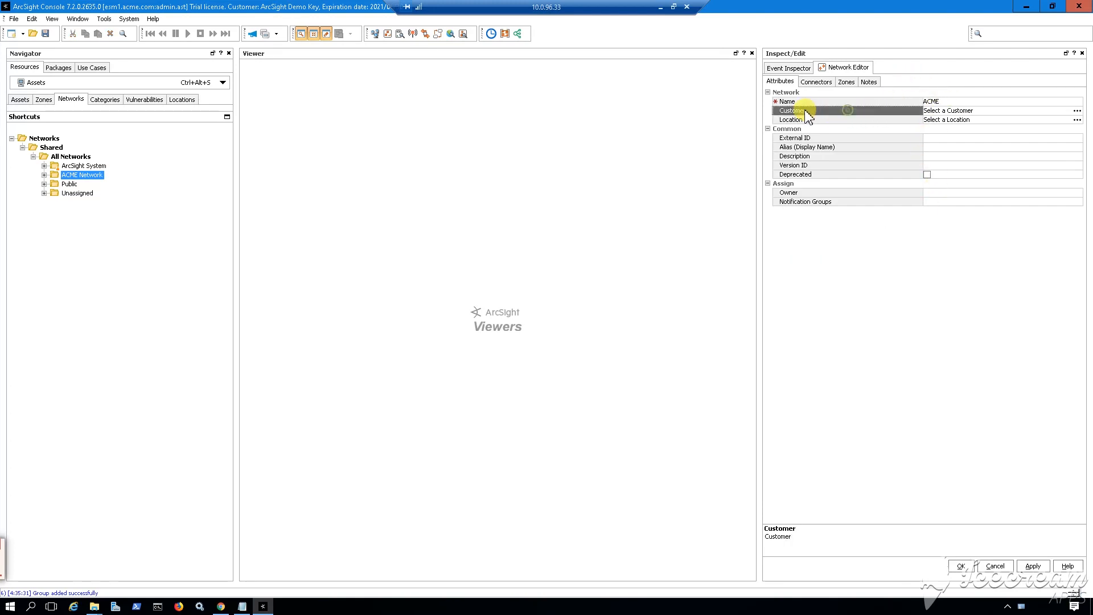
pyautogui.click(945, 111)
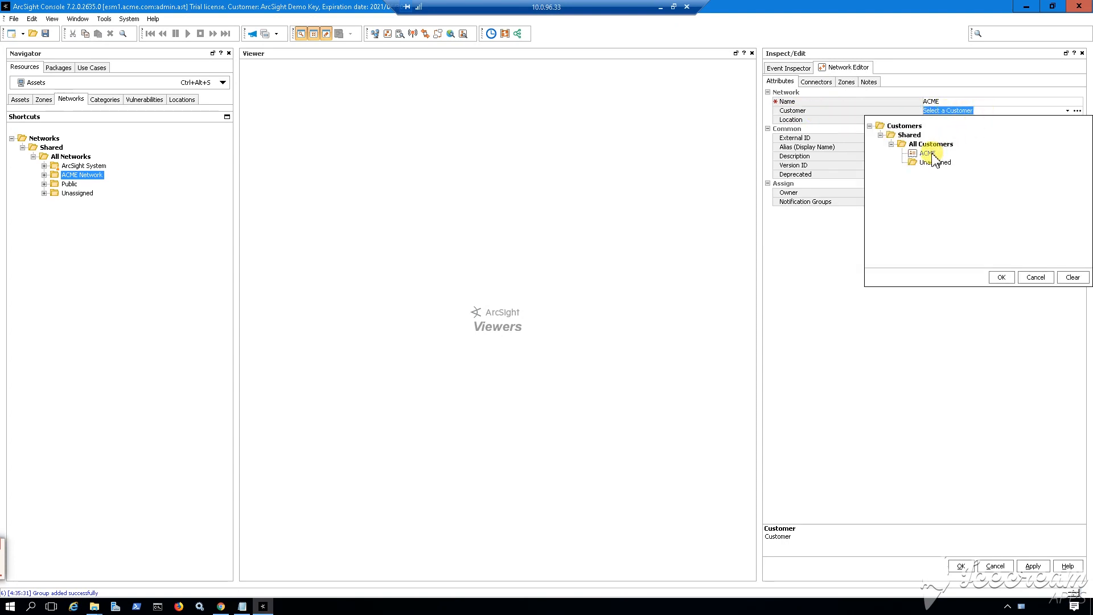
pyautogui.click(1002, 277)
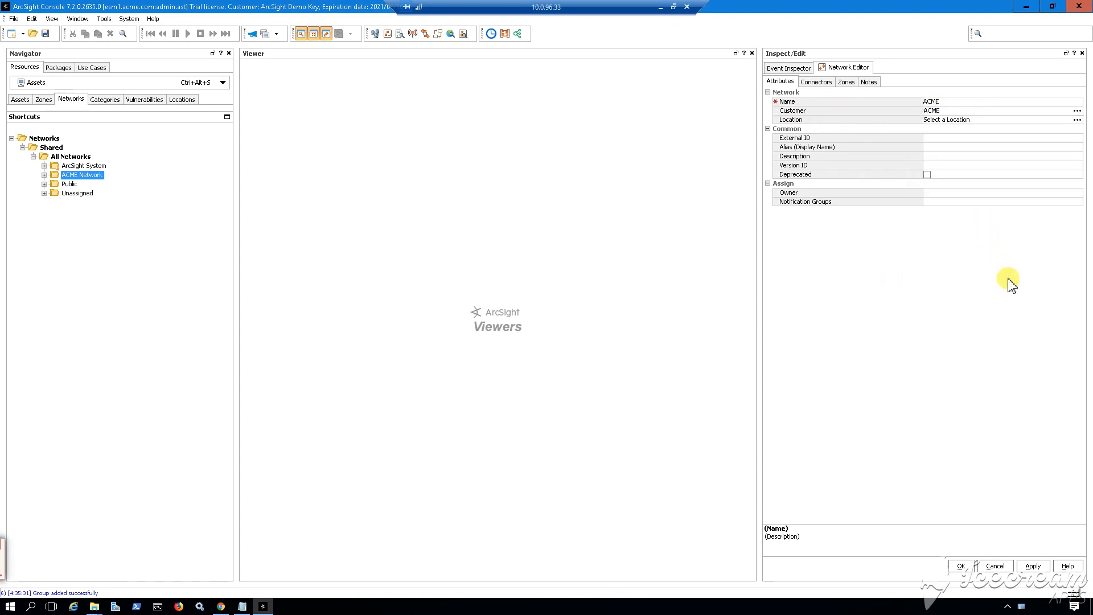
# Step: Look through the available locations, including the ArcSight System group, and save the ACME network without a location
pyautogui.click(957, 120)
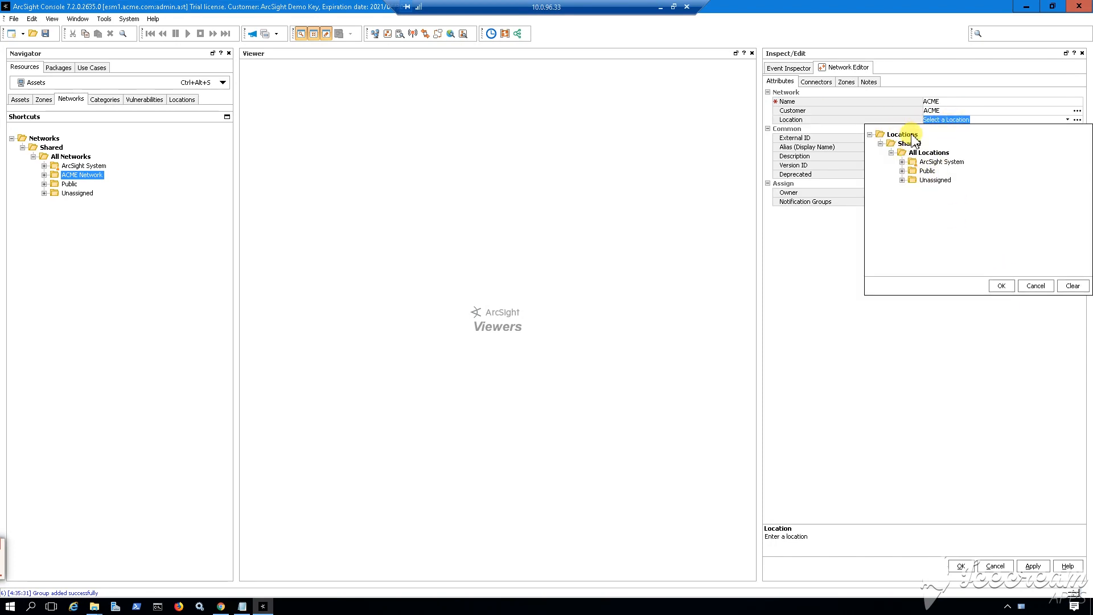
pyautogui.click(176, 99)
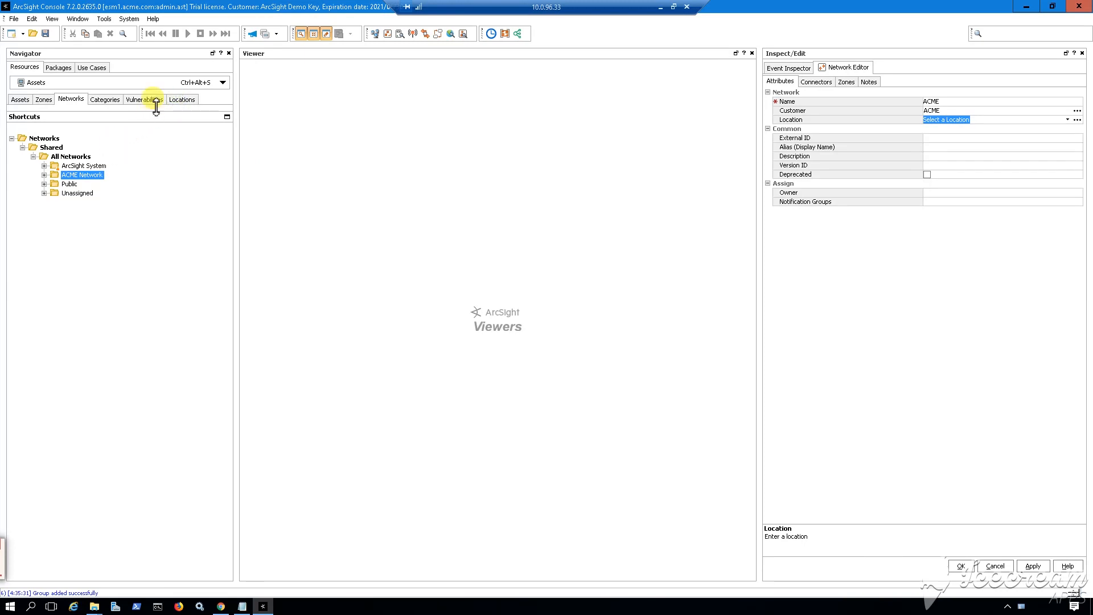
pyautogui.click(177, 100)
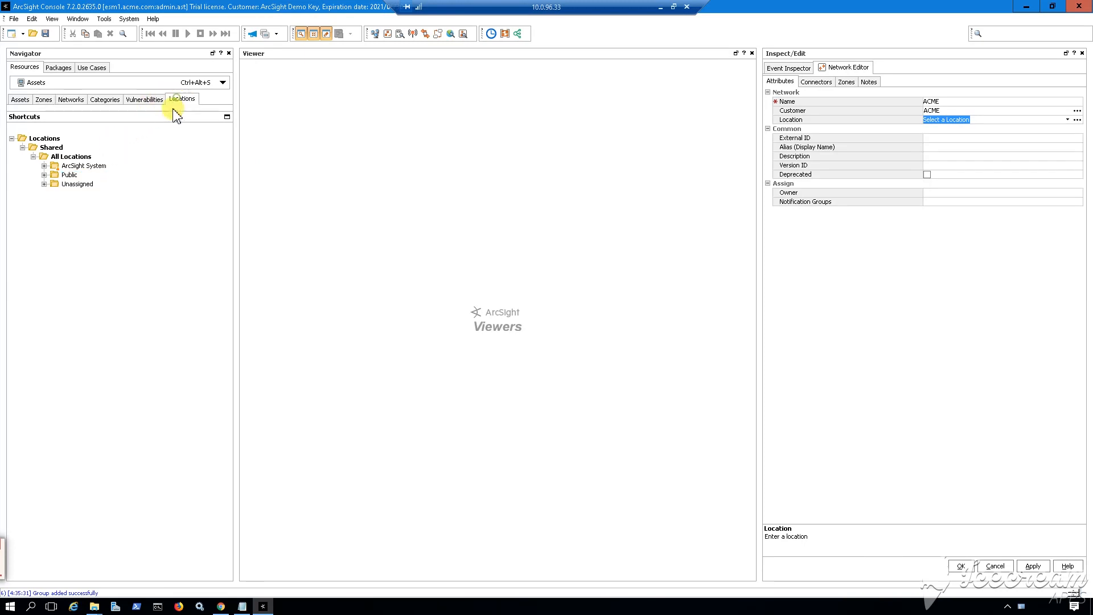
pyautogui.click(45, 166)
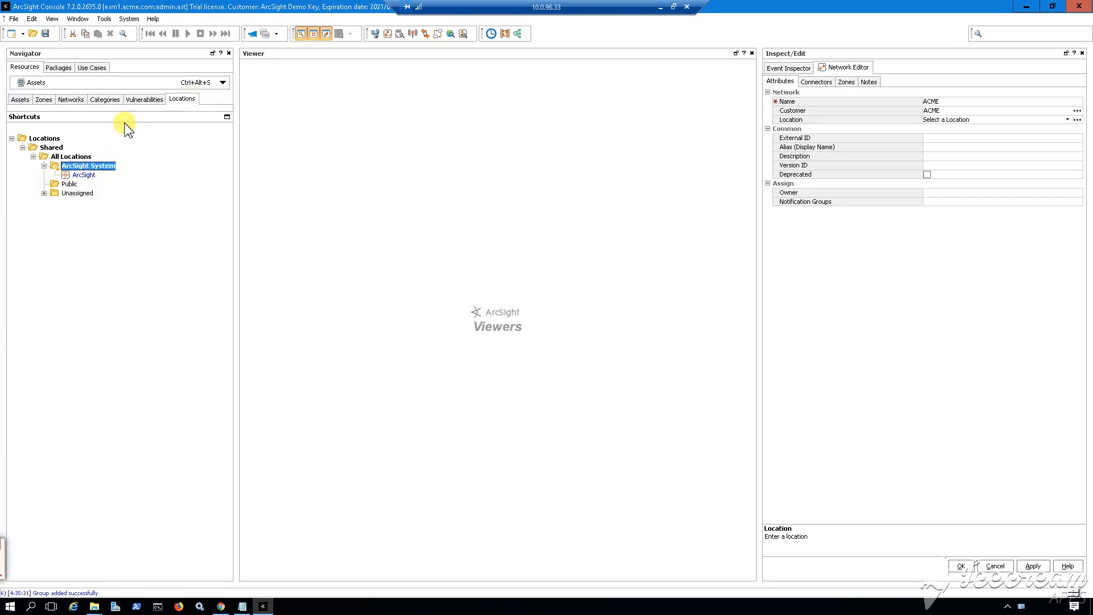
pyautogui.click(44, 167)
pyautogui.click(34, 157)
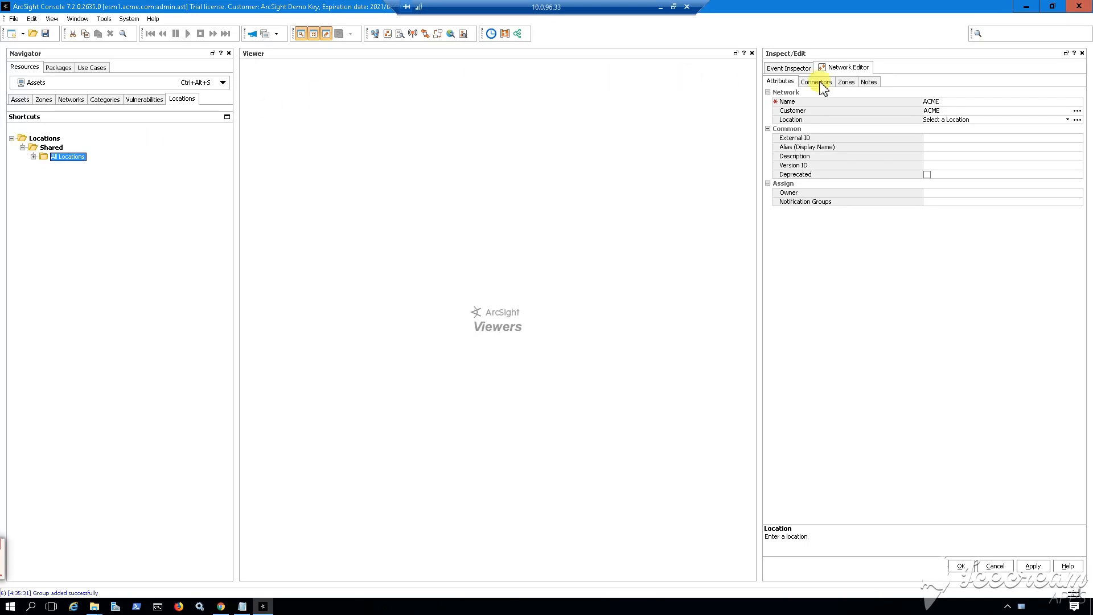
pyautogui.click(962, 565)
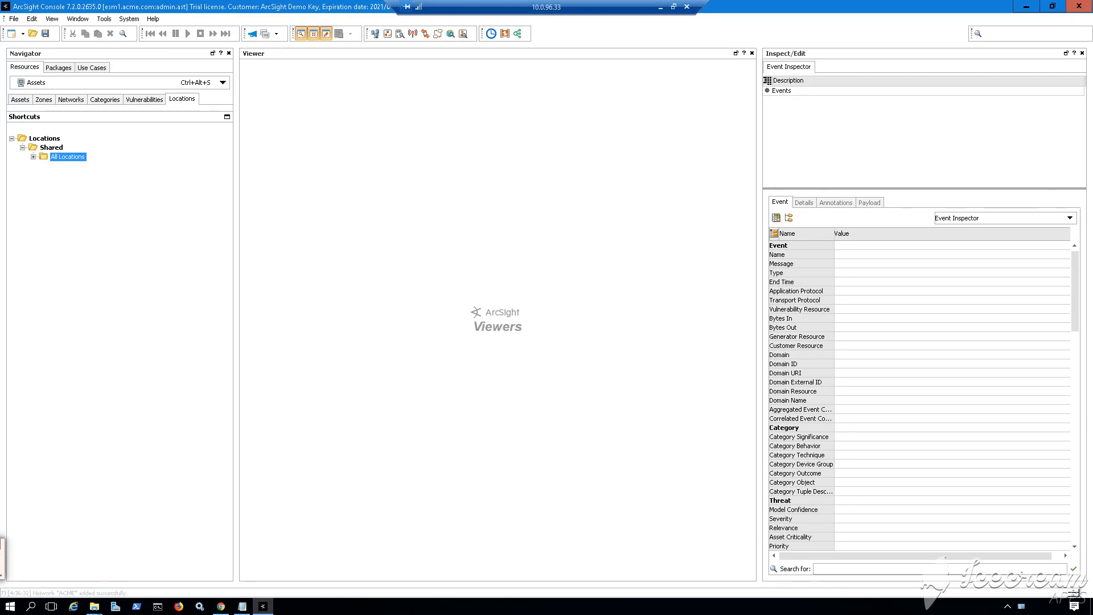
# Step: Create a second network in the ACME Network group, named ACME Default and assigned to the customer ACME
pyautogui.click(83, 106)
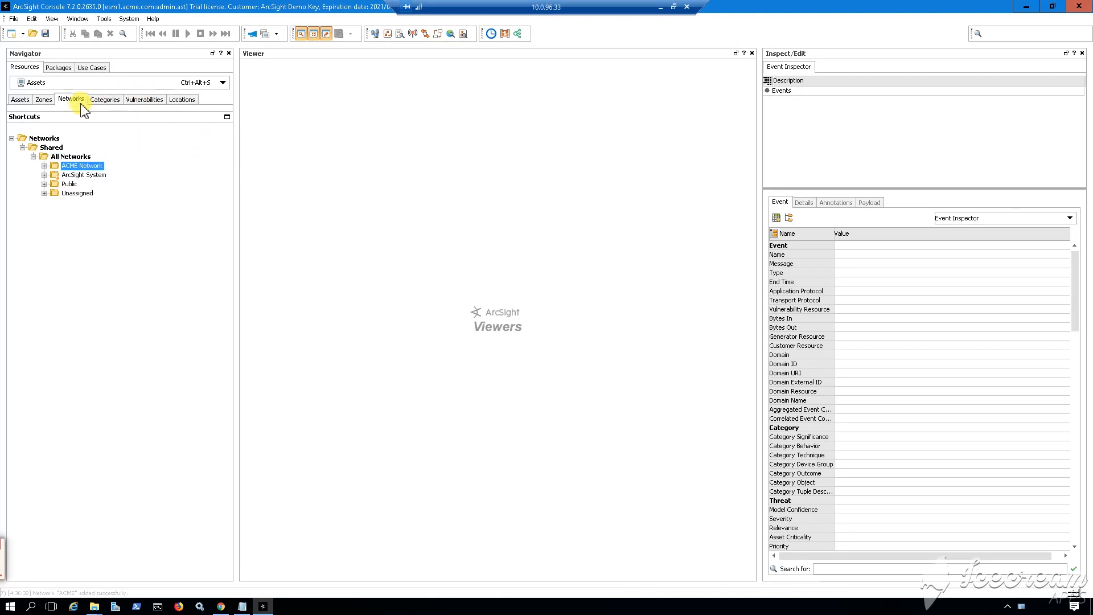
pyautogui.doubleClick(52, 166)
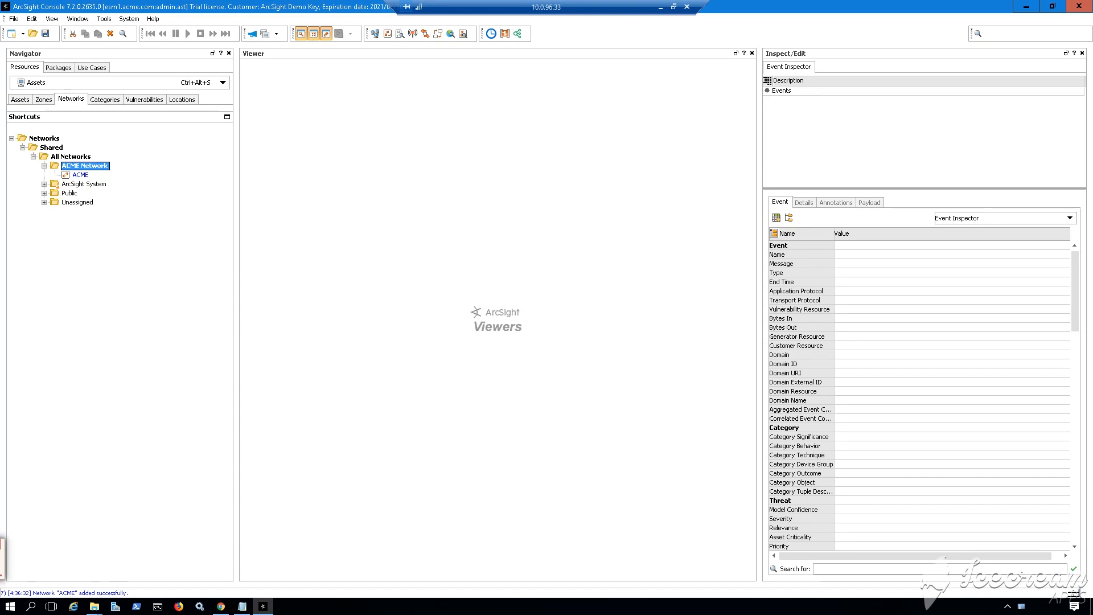
pyautogui.rightClick(84, 170)
pyautogui.click(98, 116)
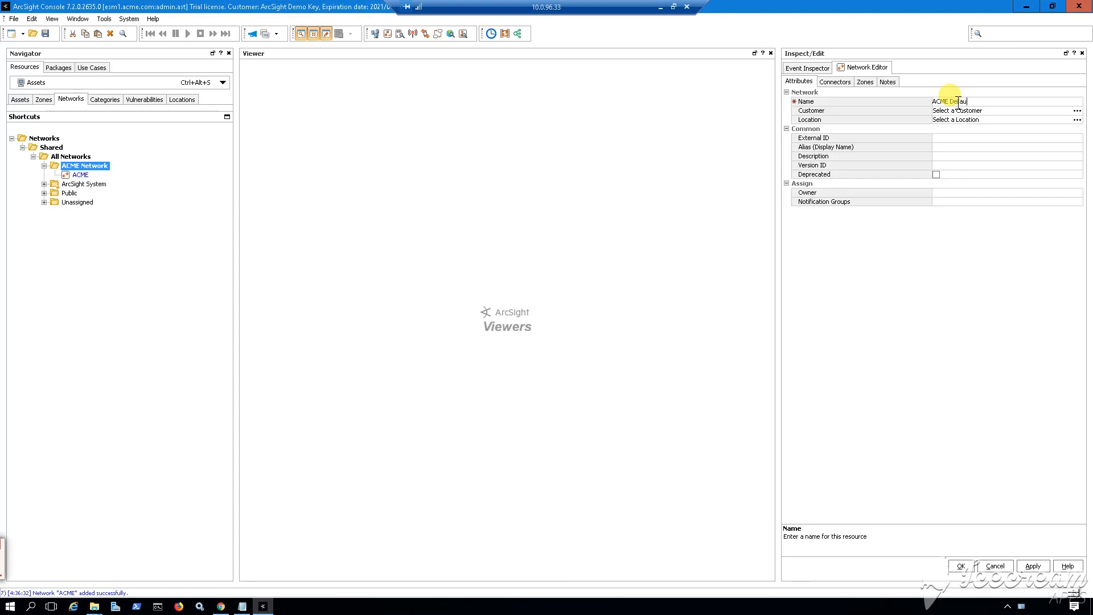
pyautogui.press('Return')
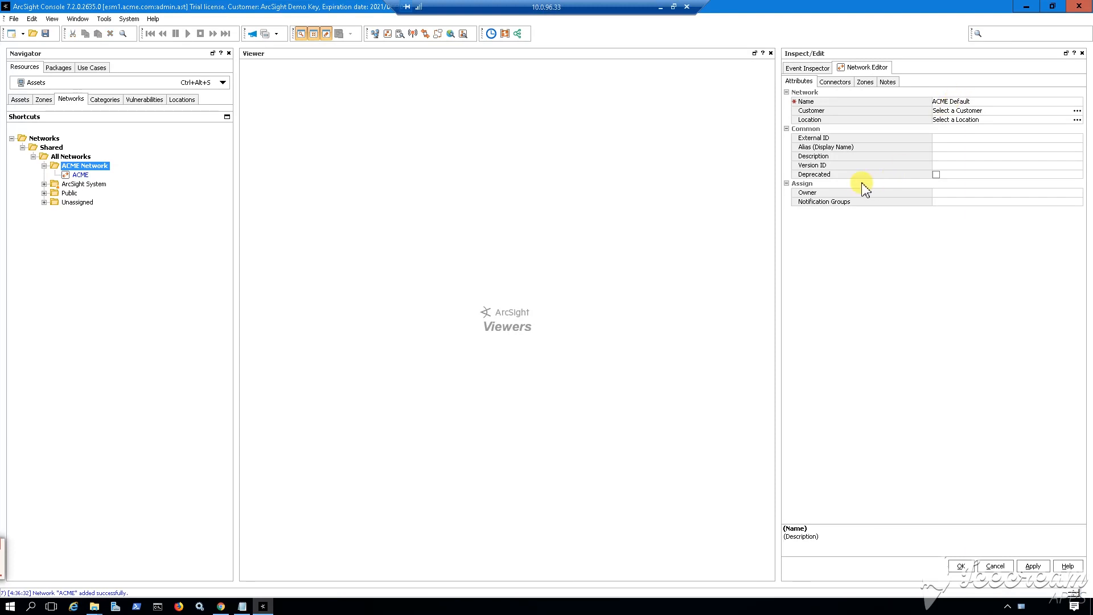
pyautogui.click(955, 113)
pyautogui.click(928, 154)
pyautogui.click(994, 277)
pyautogui.click(963, 566)
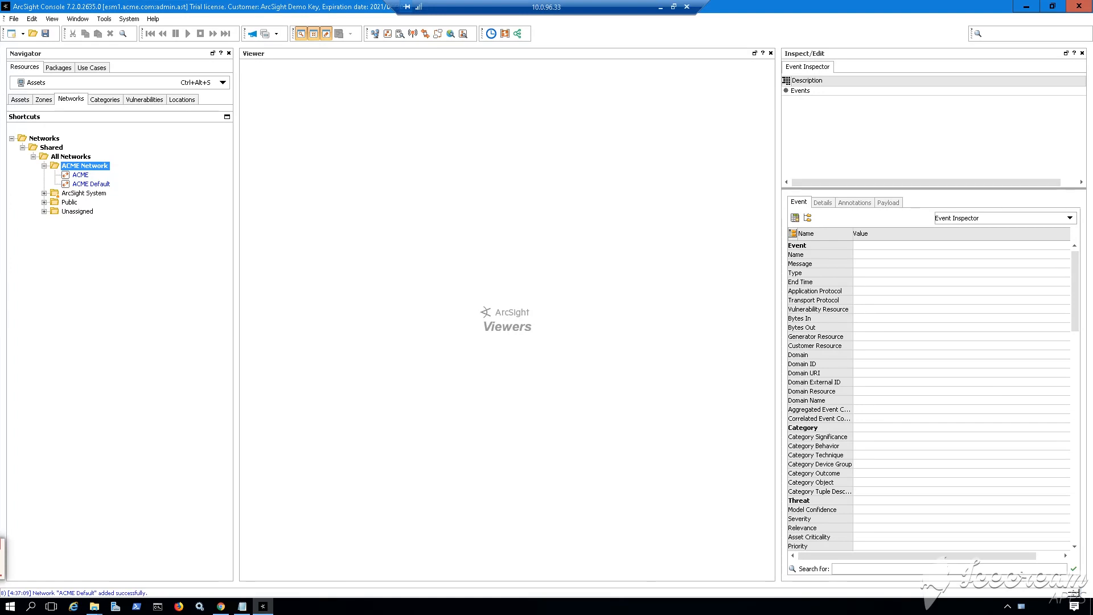
# Step: Show the ACME Network group as a resource graph, widen the Viewer pane and spread the graph's nodes apart
pyautogui.rightClick(86, 167)
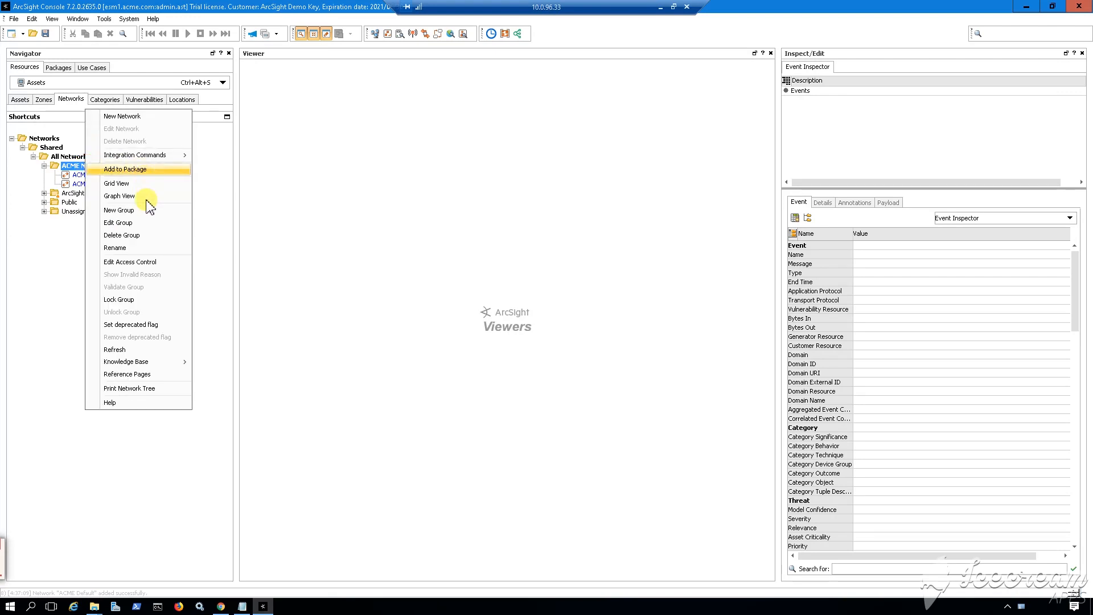
pyautogui.click(120, 196)
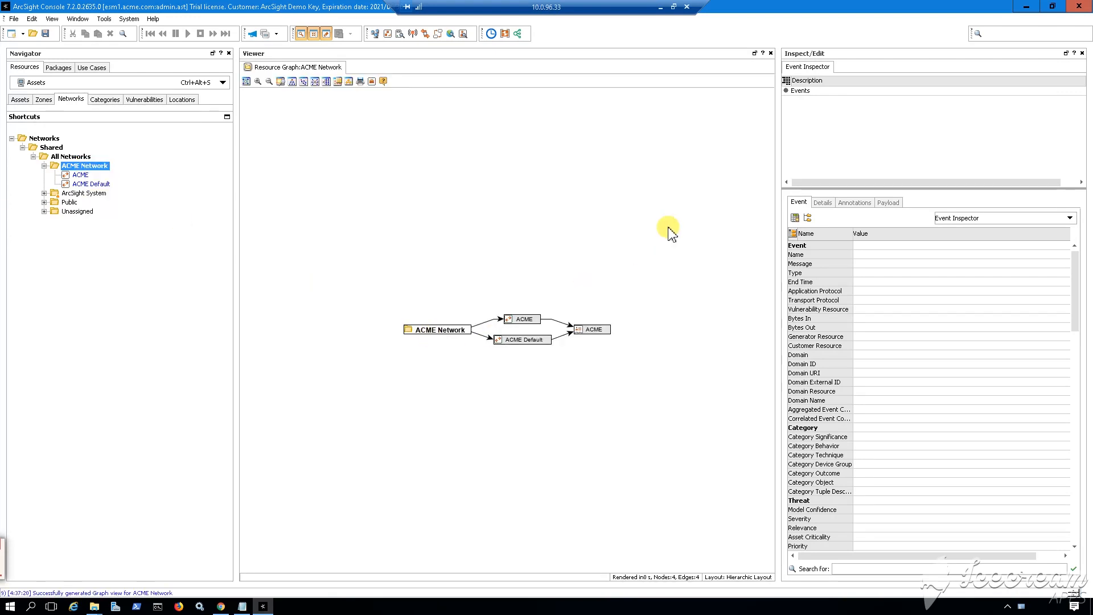
pyautogui.moveTo(780, 163); pyautogui.dragTo(901, 157)
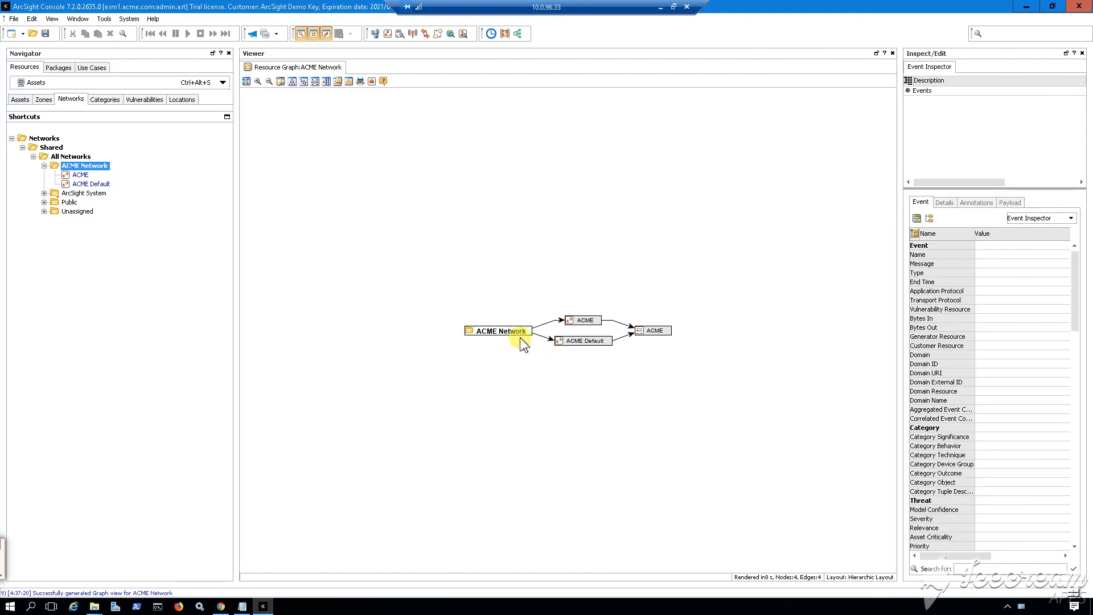
pyautogui.moveTo(474, 334); pyautogui.dragTo(415, 335)
pyautogui.moveTo(569, 340); pyautogui.dragTo(526, 395)
pyautogui.moveTo(579, 322); pyautogui.dragTo(546, 299)
pyautogui.click(650, 333)
pyautogui.moveTo(658, 336); pyautogui.dragTo(665, 344)
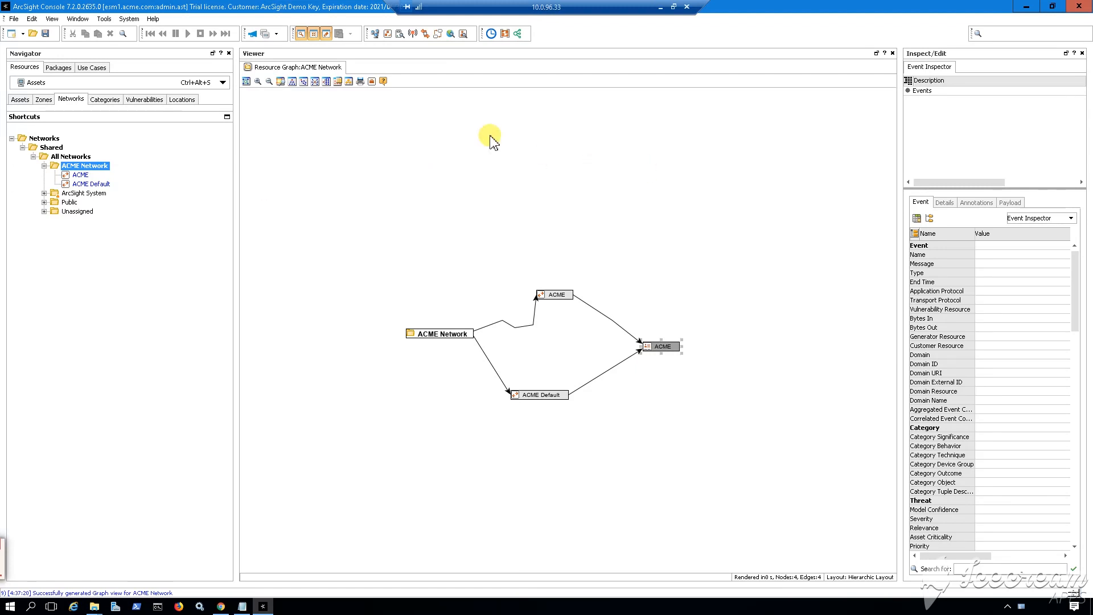
pyautogui.click(39, 83)
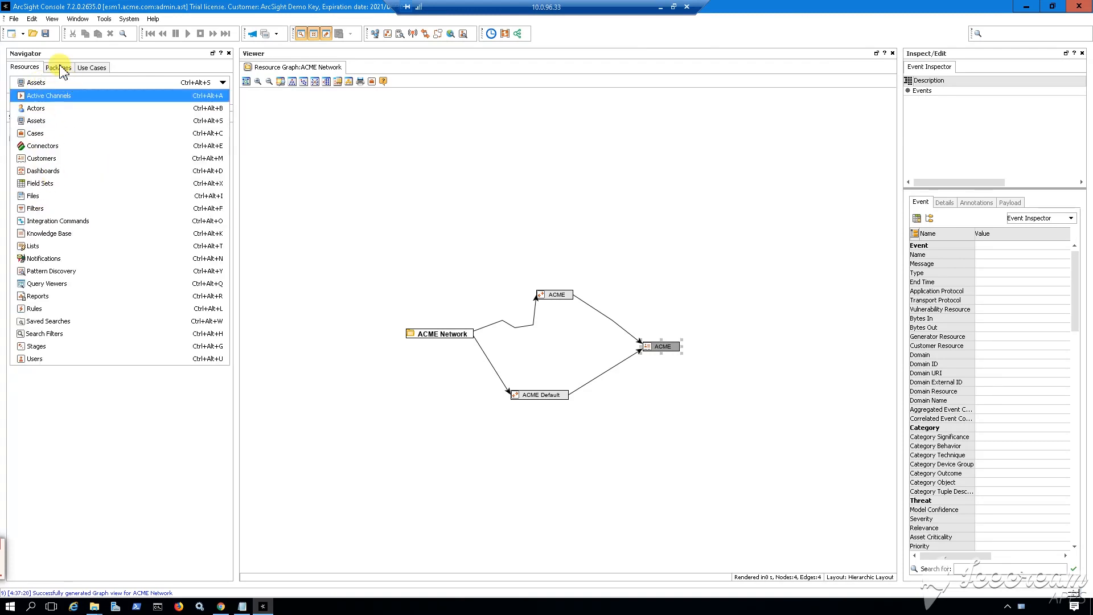
pyautogui.click(60, 66)
pyautogui.click(72, 156)
pyautogui.click(55, 175)
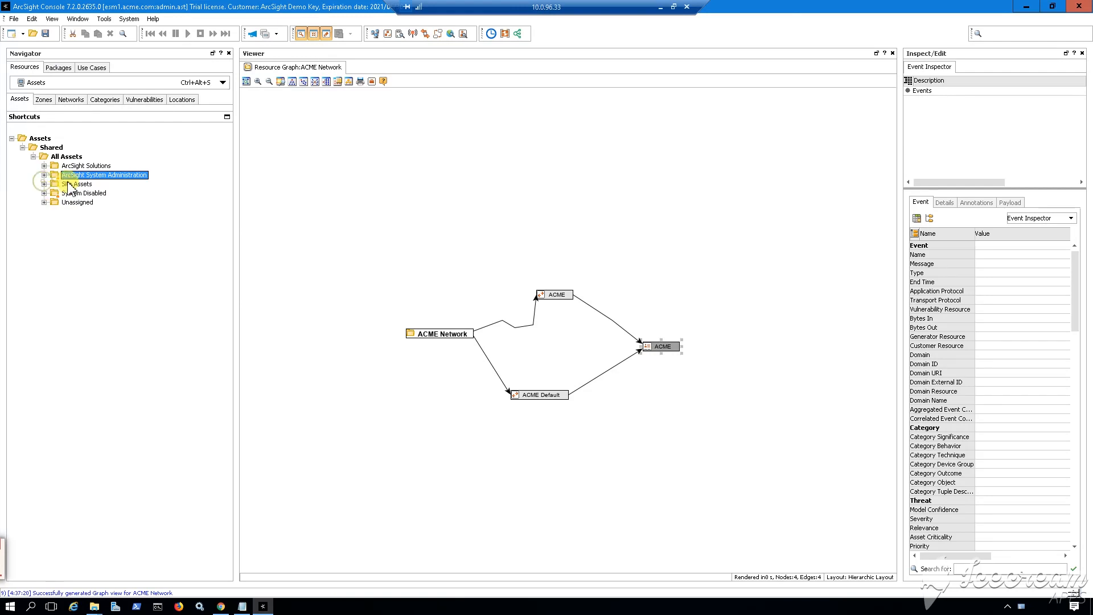
# Step: Import the package bundle All_ACME_Geo_Locations.arb from the Network Model folder inside Stu0X on the desktop
pyautogui.click(60, 68)
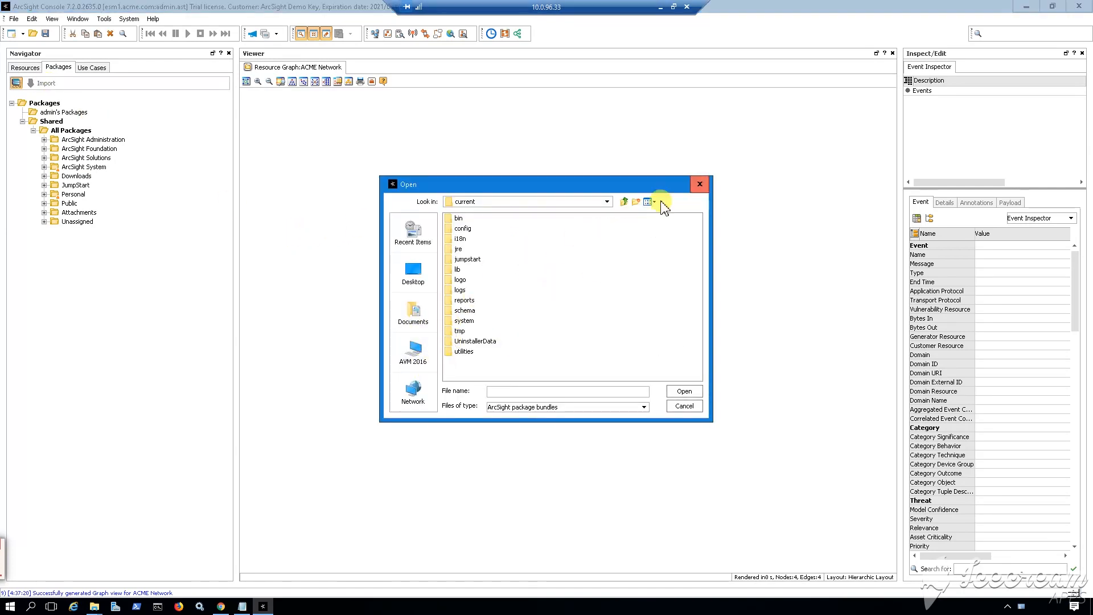
pyautogui.click(412, 273)
pyautogui.click(422, 354)
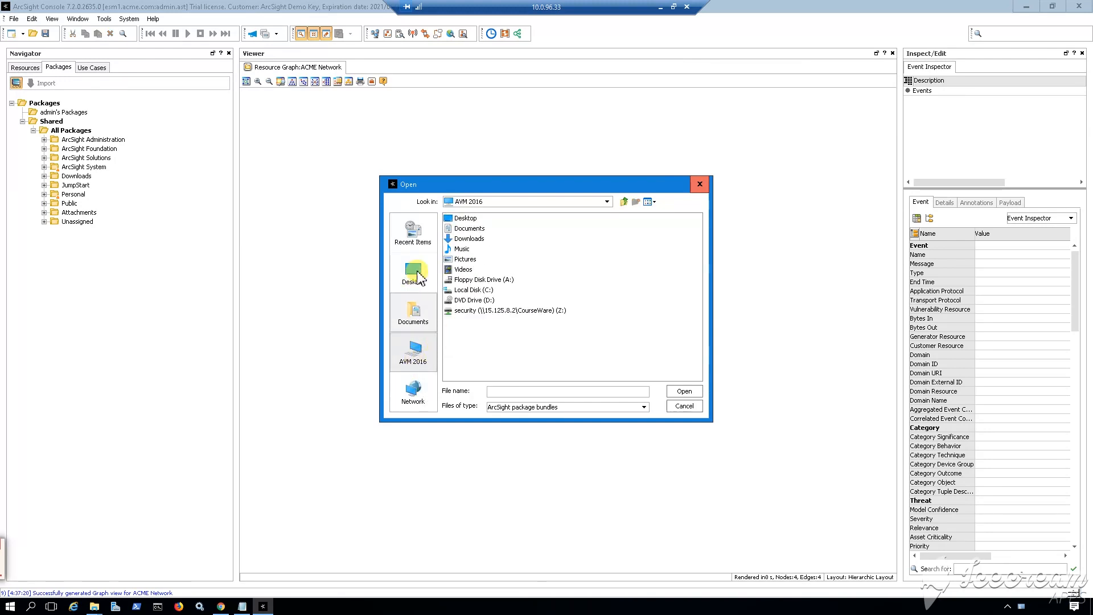
pyautogui.click(413, 272)
pyautogui.doubleClick(455, 281)
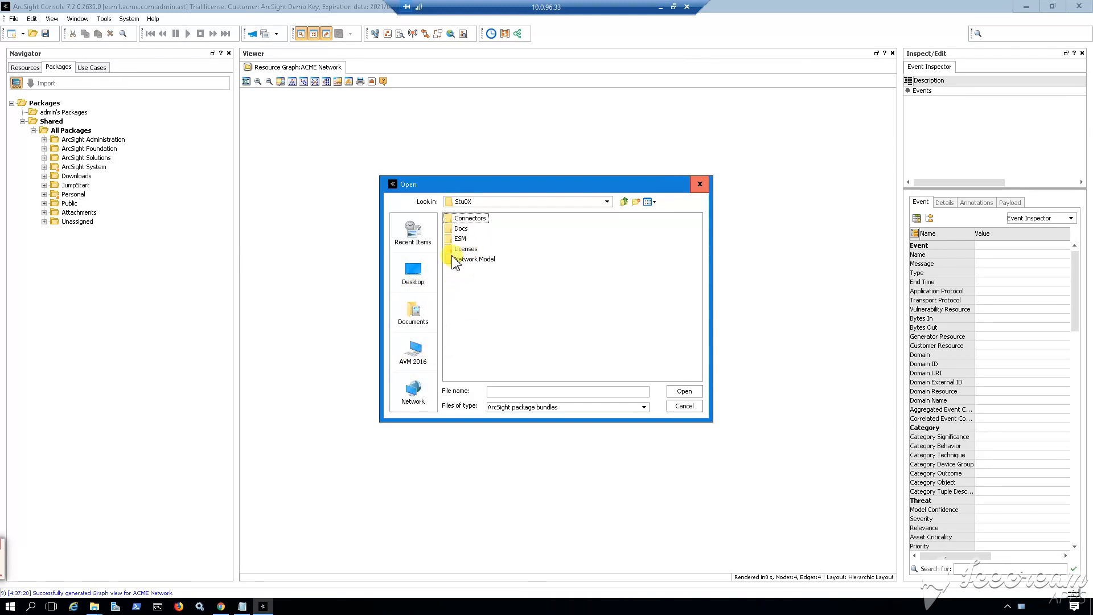
pyautogui.doubleClick(464, 260)
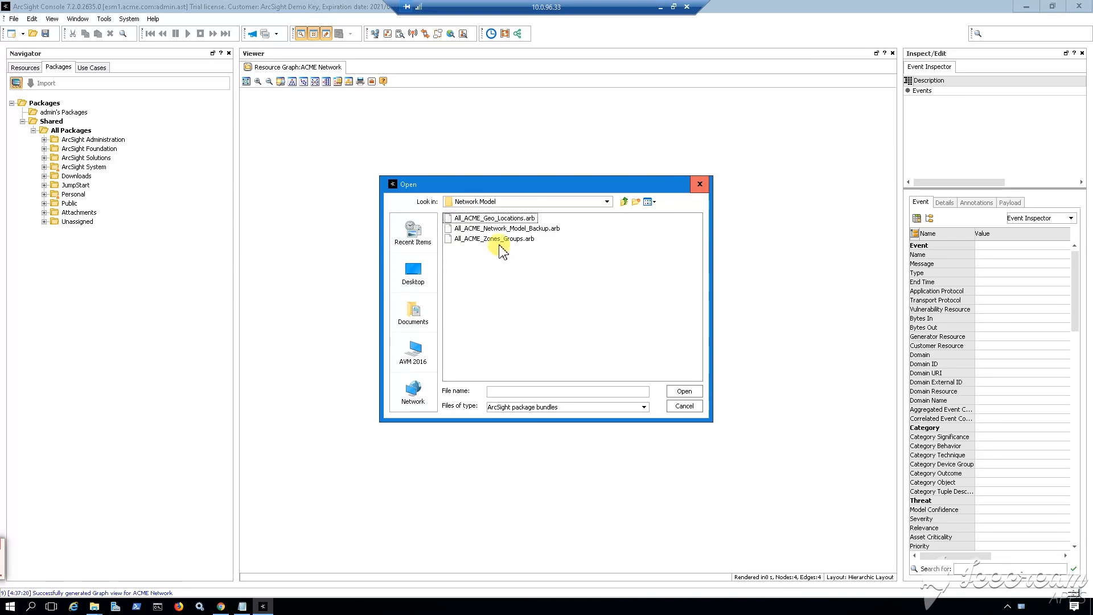
pyautogui.click(512, 219)
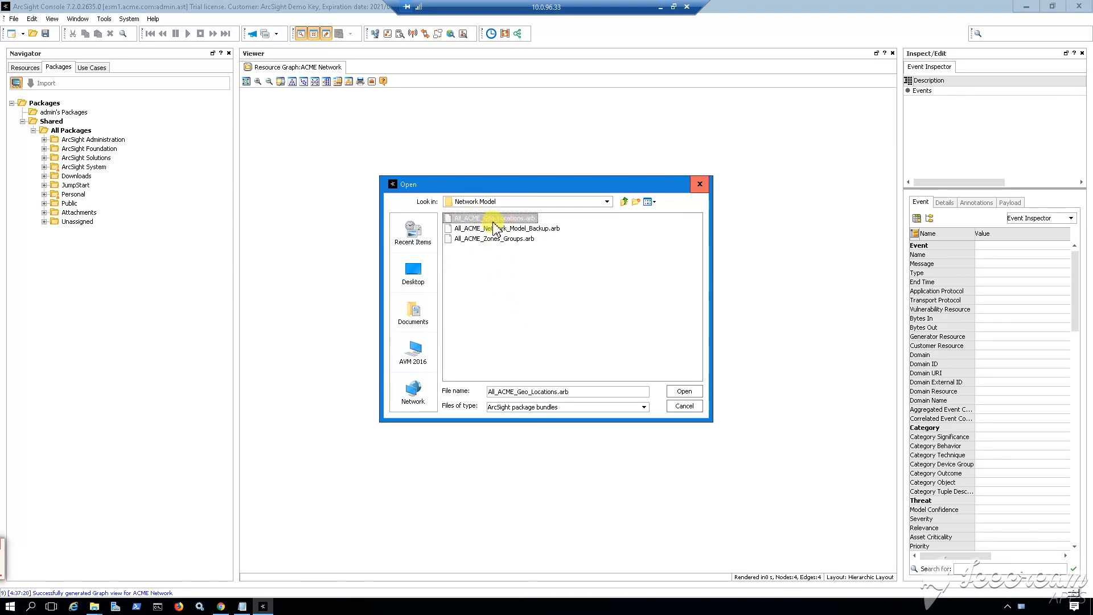
pyautogui.click(683, 393)
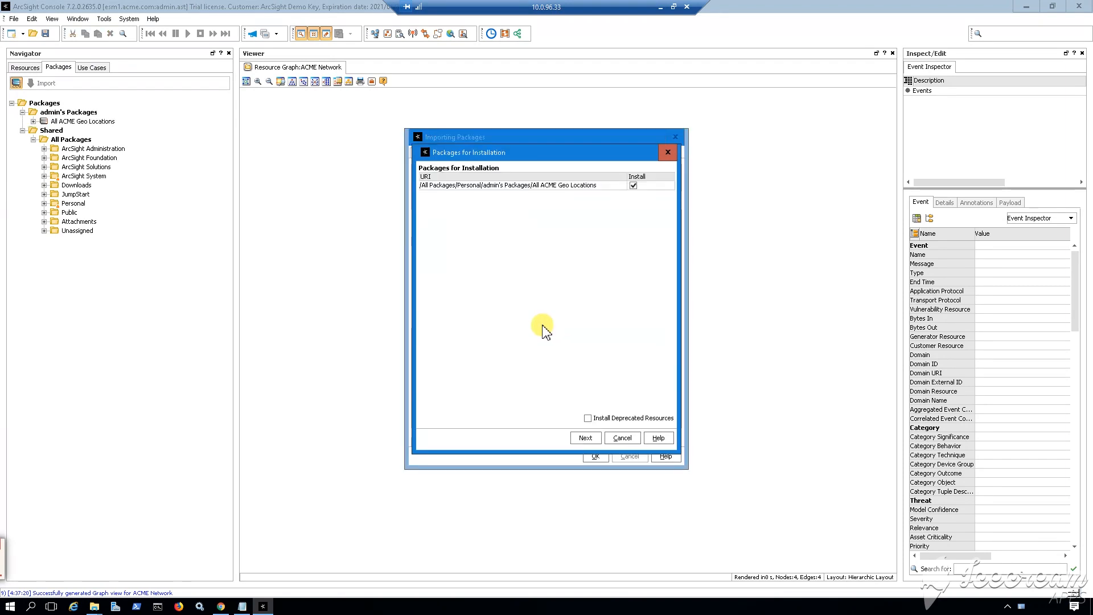
# Step: Install the All ACME Geo Locations package and close both summary reports
pyautogui.click(585, 438)
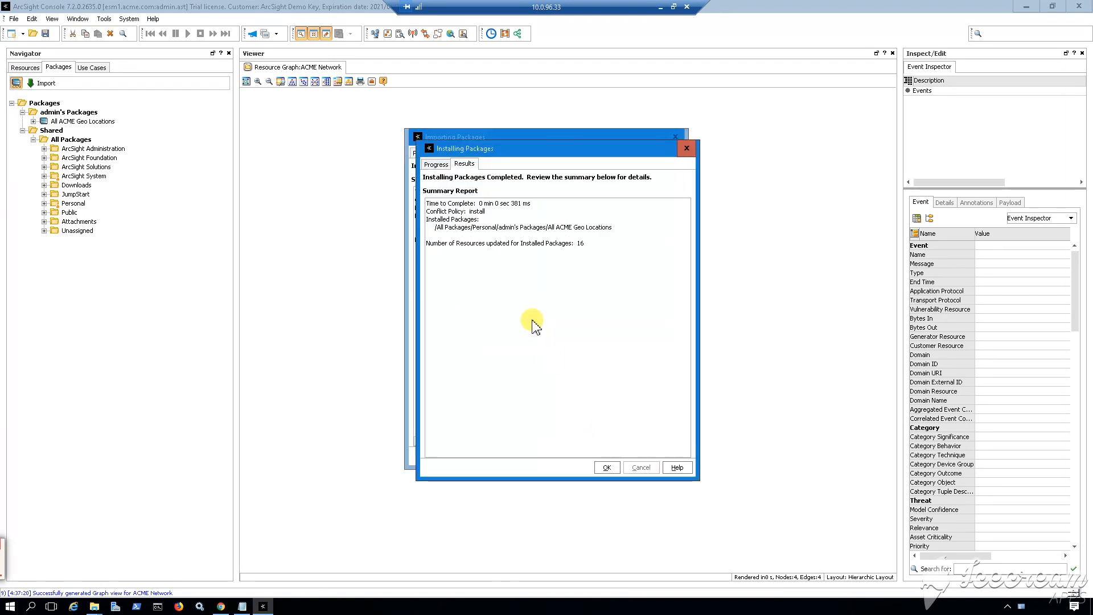
pyautogui.click(607, 466)
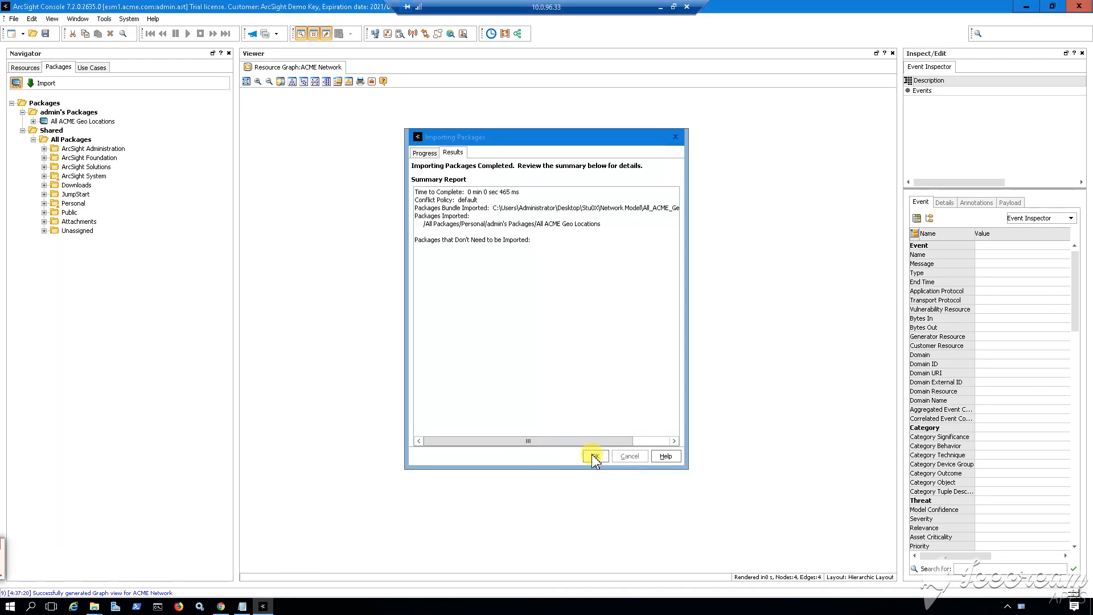
pyautogui.click(594, 455)
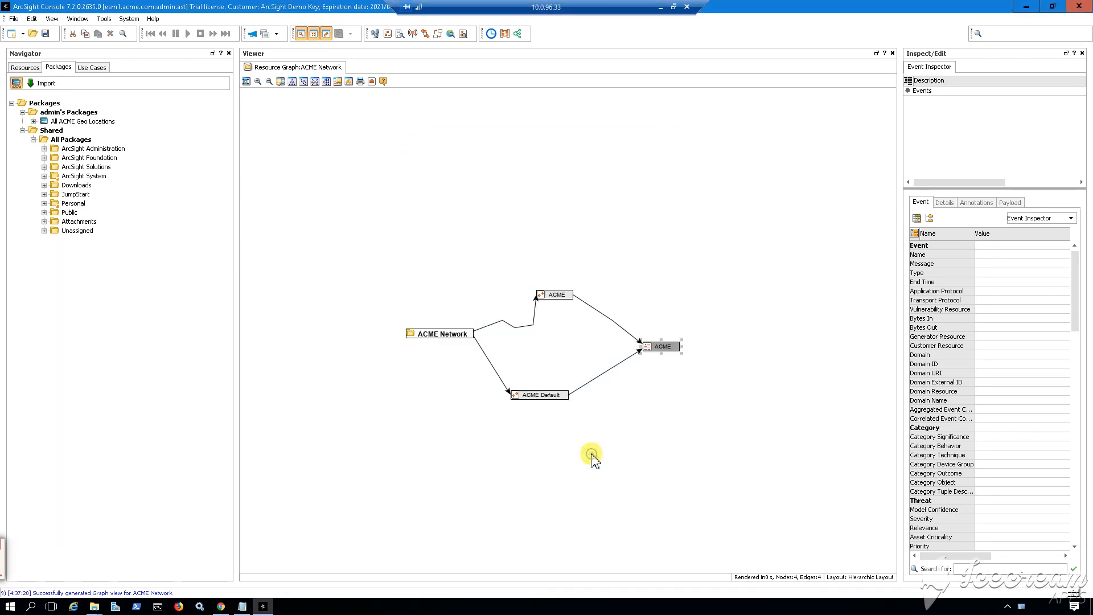
# Step: Examine the imported locations in the United States group of ACME under All Locations
pyautogui.click(25, 67)
pyautogui.click(182, 100)
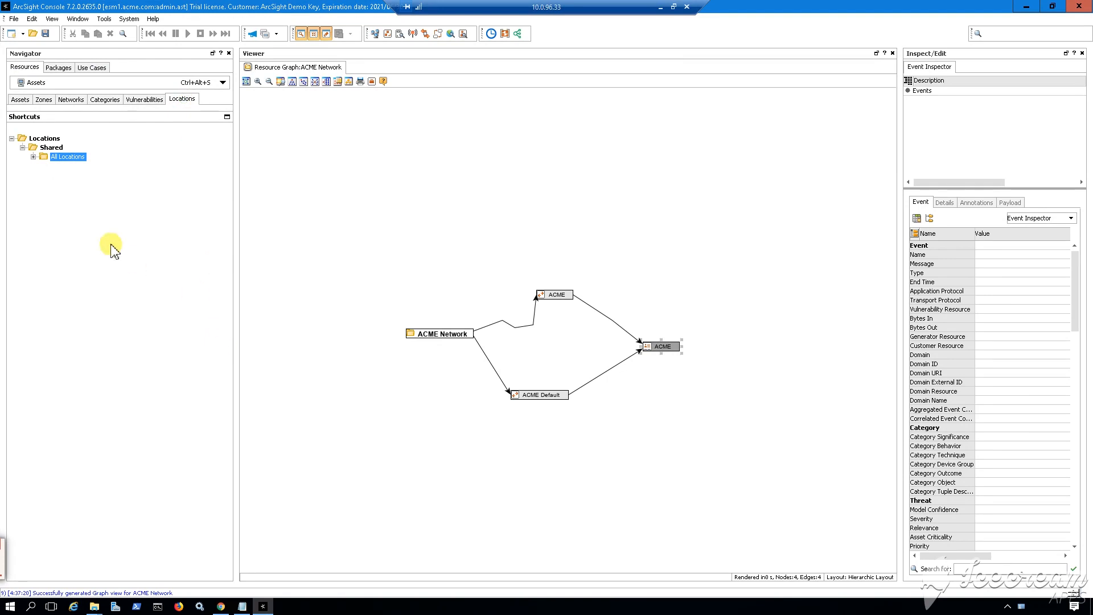
pyautogui.click(33, 157)
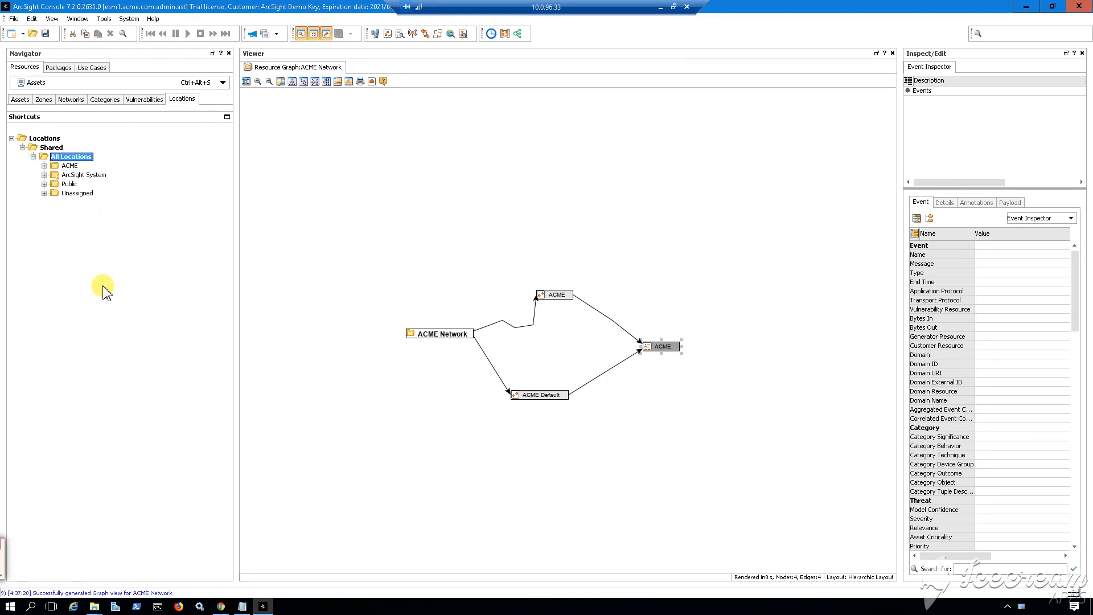
pyautogui.click(44, 166)
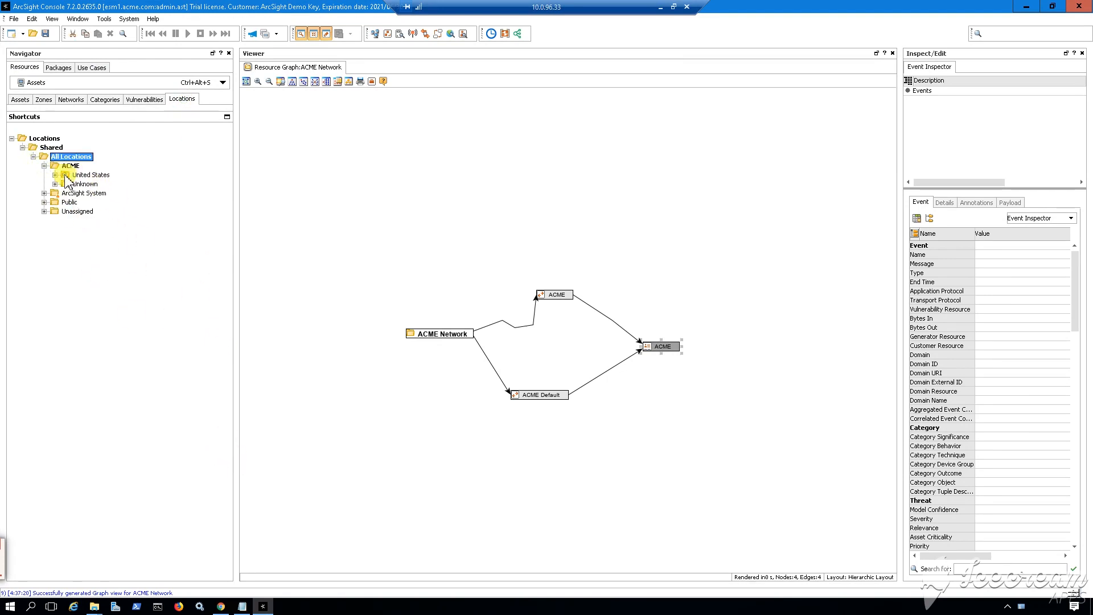
pyautogui.click(71, 176)
pyautogui.press('Right')
pyautogui.press('Down')
pyautogui.press('Down')
pyautogui.press('Down')
pyautogui.press('Down')
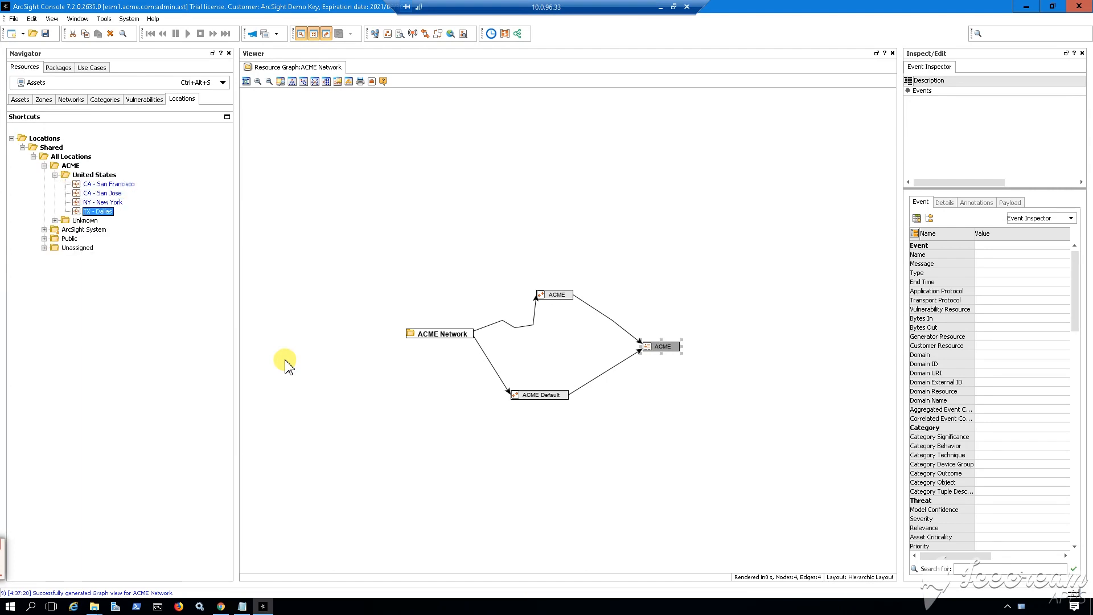
# Step: Open the CA - San Francisco location in the editor and examine its latitude, longitude, city, region code and country
pyautogui.rightClick(104, 176)
pyautogui.click(87, 185)
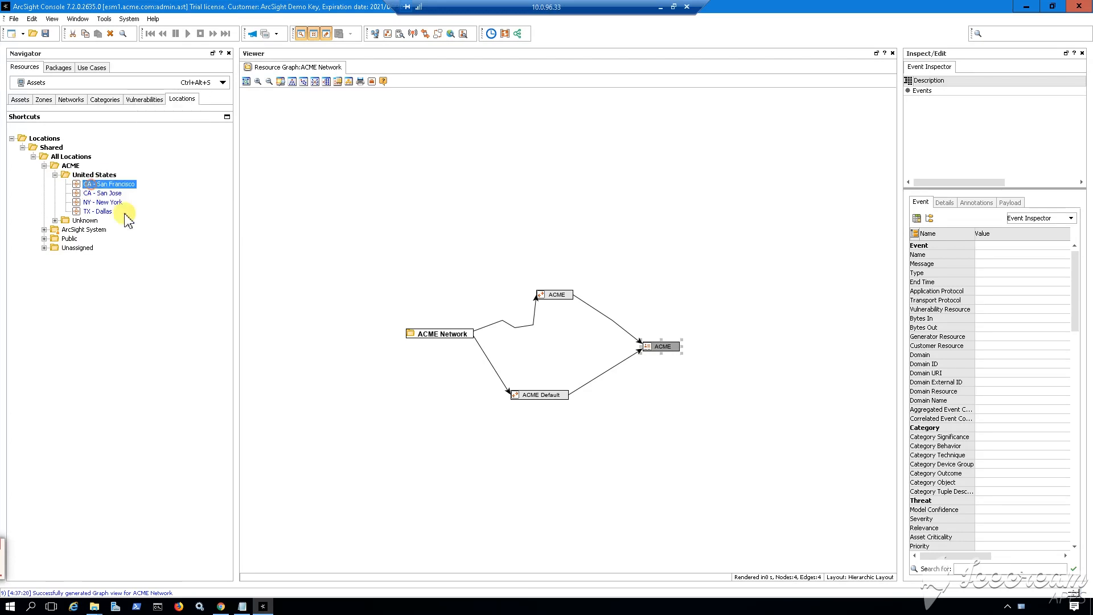
pyautogui.rightClick(90, 185)
pyautogui.click(141, 93)
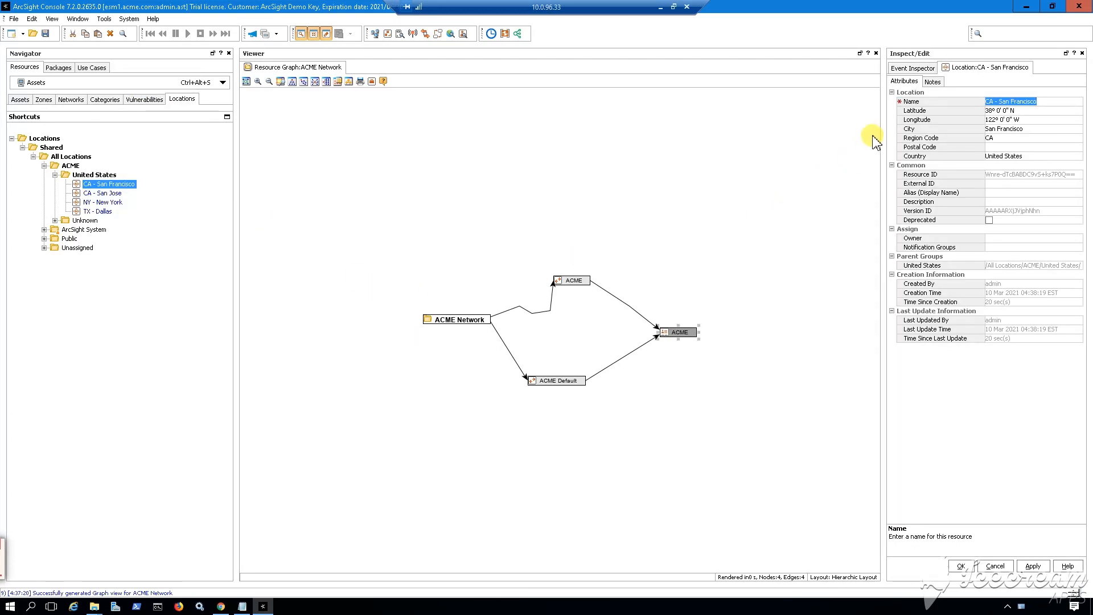
pyautogui.moveTo(884, 118); pyautogui.dragTo(760, 117)
pyautogui.click(805, 112)
pyautogui.click(795, 117)
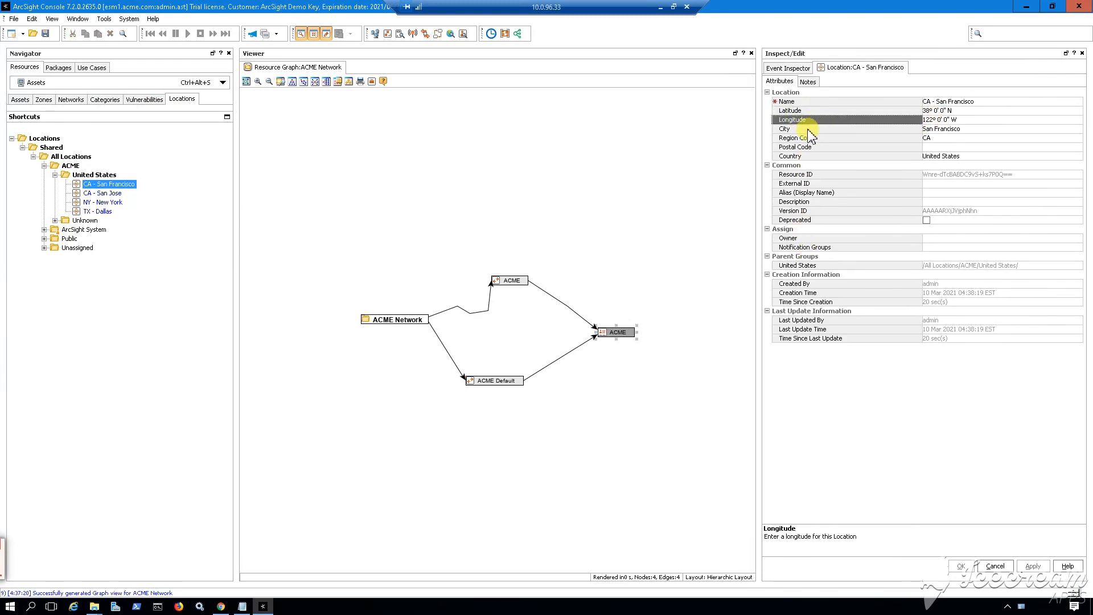
pyautogui.click(815, 129)
pyautogui.click(796, 139)
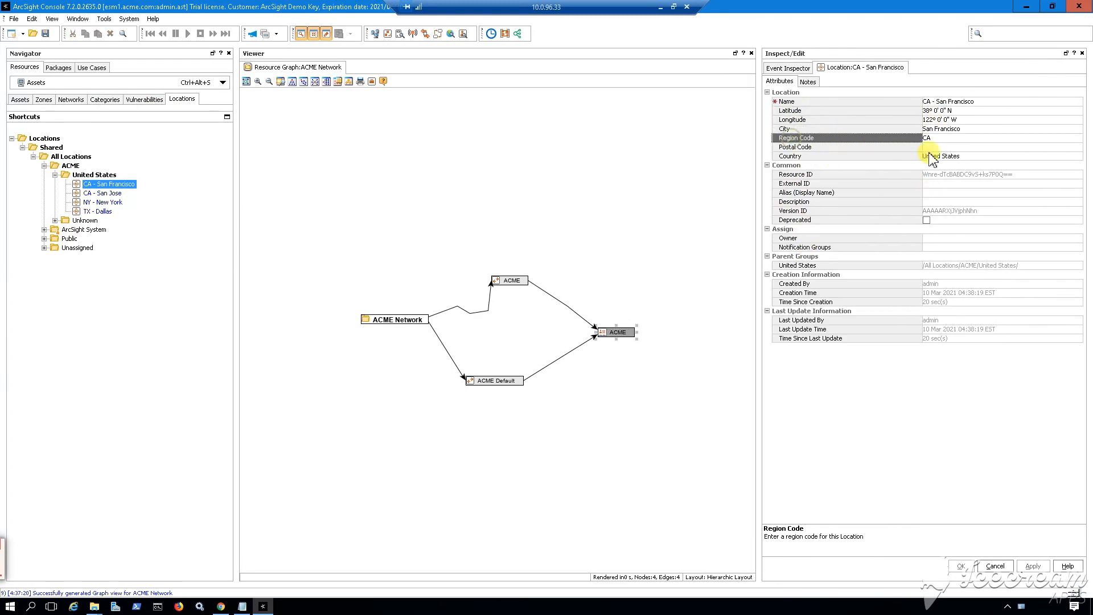
pyautogui.click(860, 157)
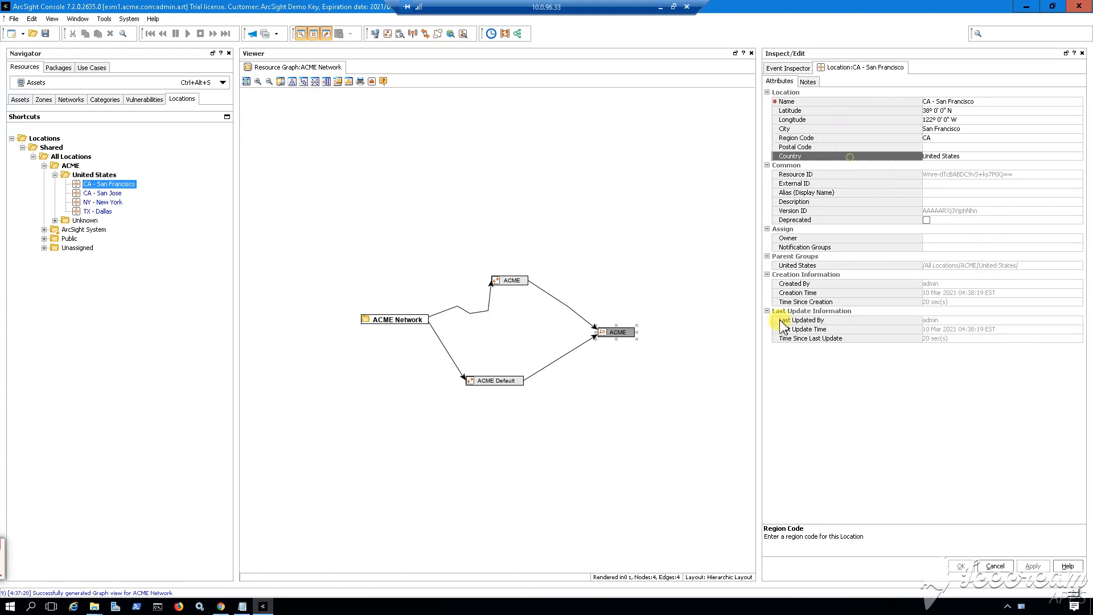
# Step: Open the CA - San Jose location to check its attributes, and close the open location editors
pyautogui.rightClick(114, 195)
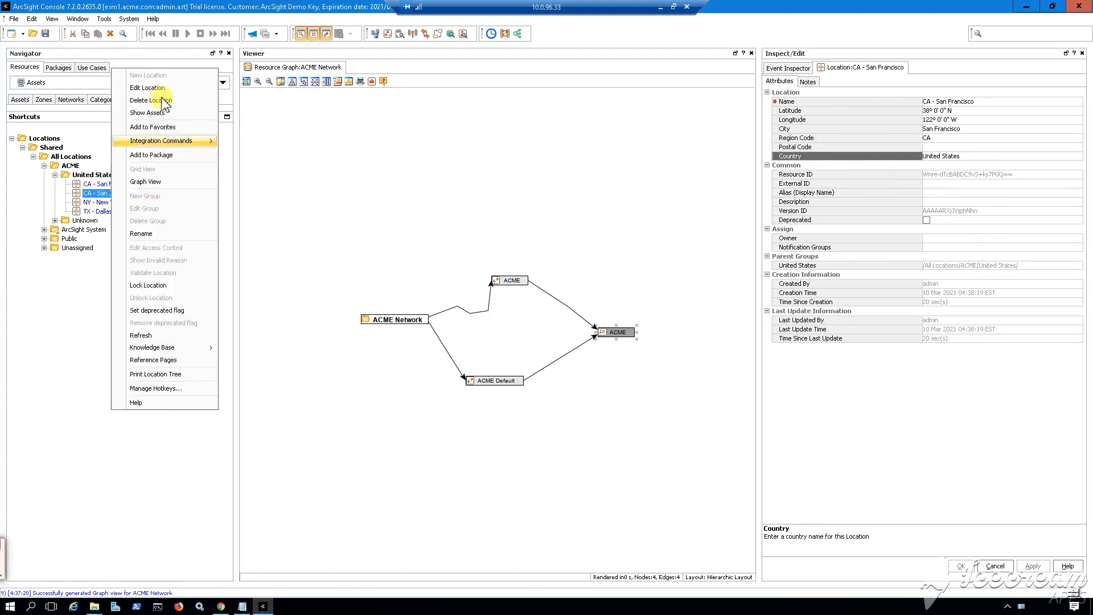
pyautogui.click(148, 88)
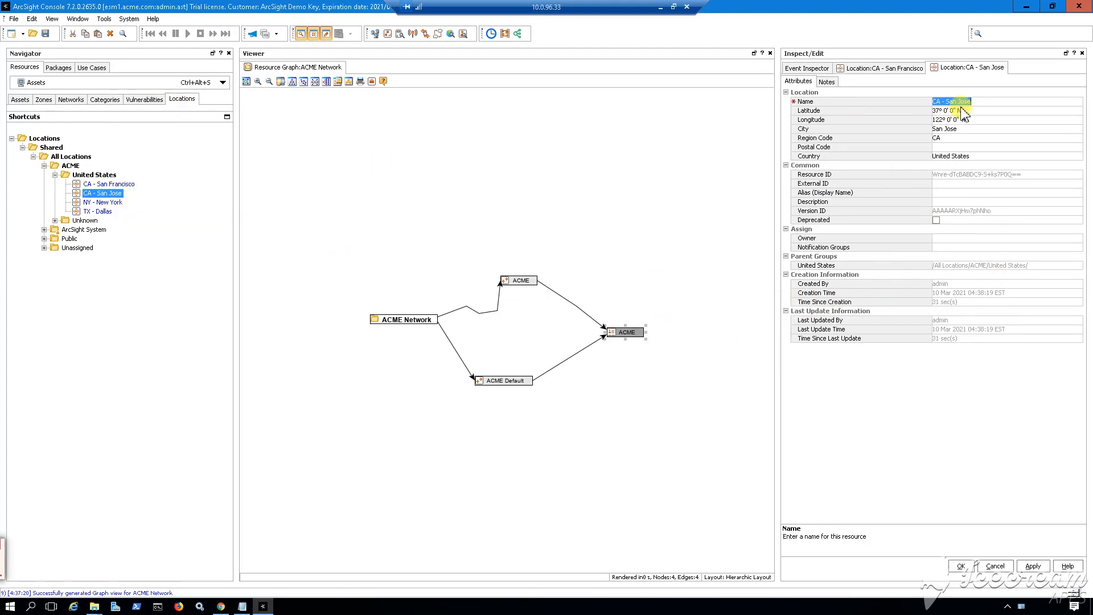
pyautogui.rightClick(909, 69)
pyautogui.click(662, 103)
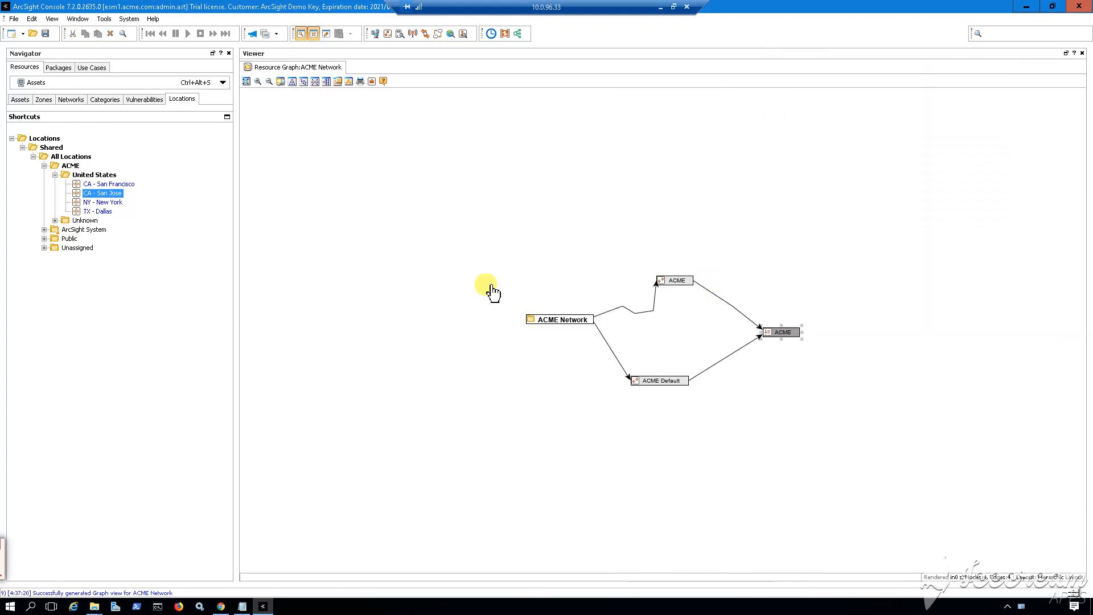
# Step: Go through the Vulnerabilities and Categories resources of the assets and show the Zones resources
pyautogui.click(140, 101)
pyautogui.click(108, 101)
pyautogui.click(44, 100)
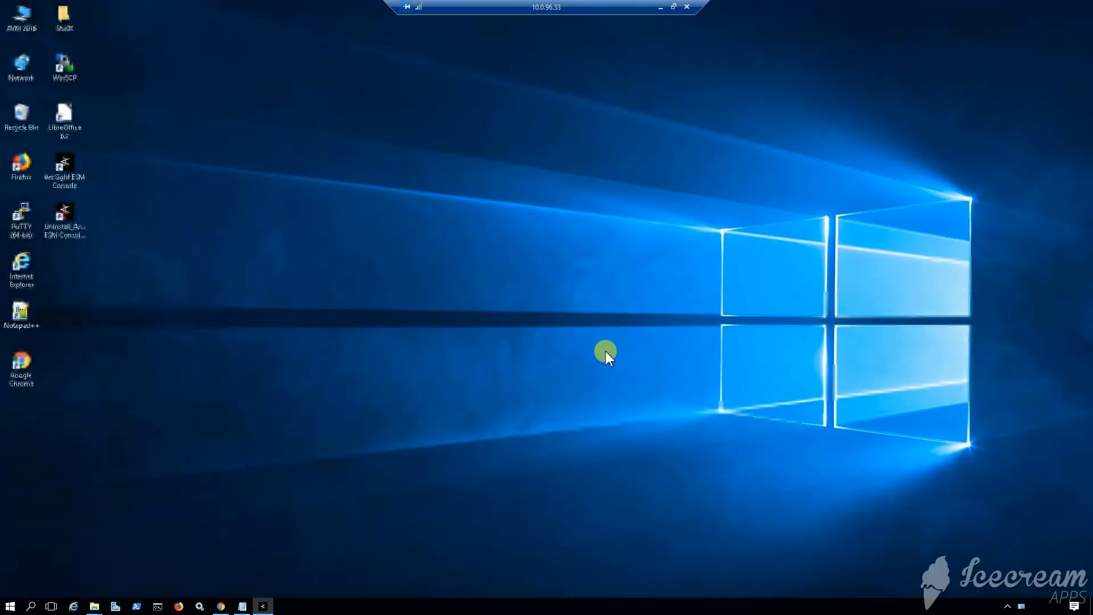
# Step: Switch to File Explorer and open the Network Model folder inside Stu0X on the desktop
pyautogui.doubleClick(64, 17)
pyautogui.click(262, 94)
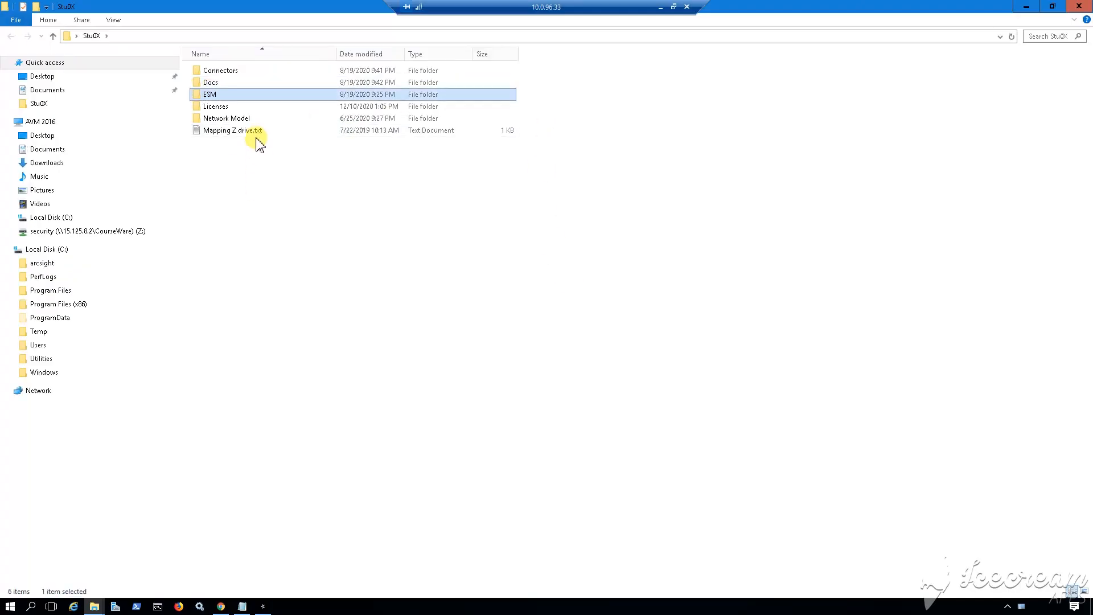
pyautogui.doubleClick(253, 118)
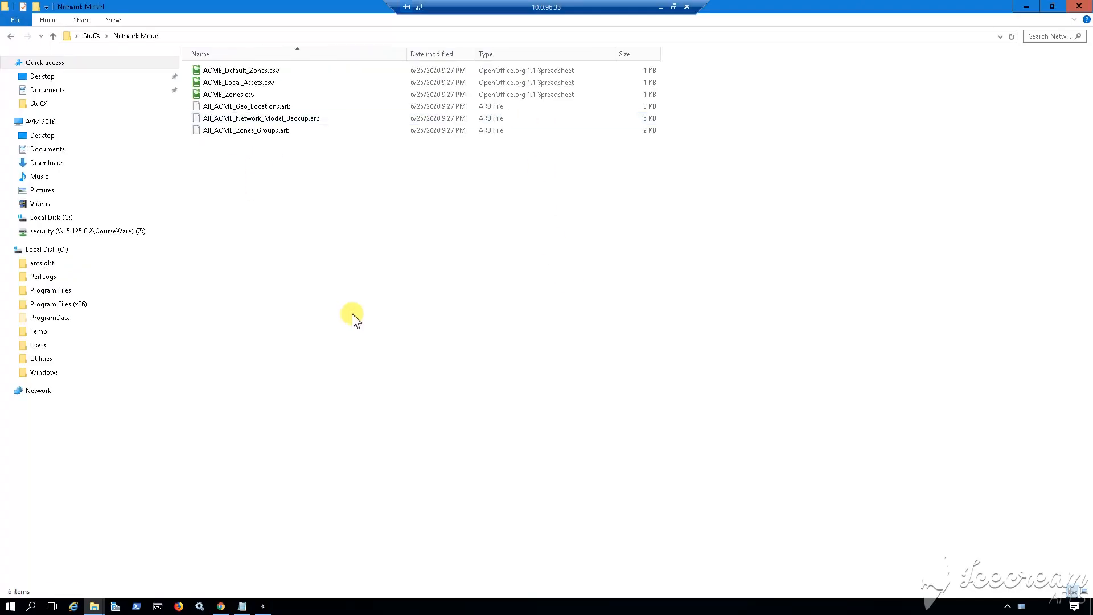
# Step: Open ACME_Zones.csv in Notepad++ to examine its zone names with their start and end addresses, and close the editor
pyautogui.rightClick(244, 94)
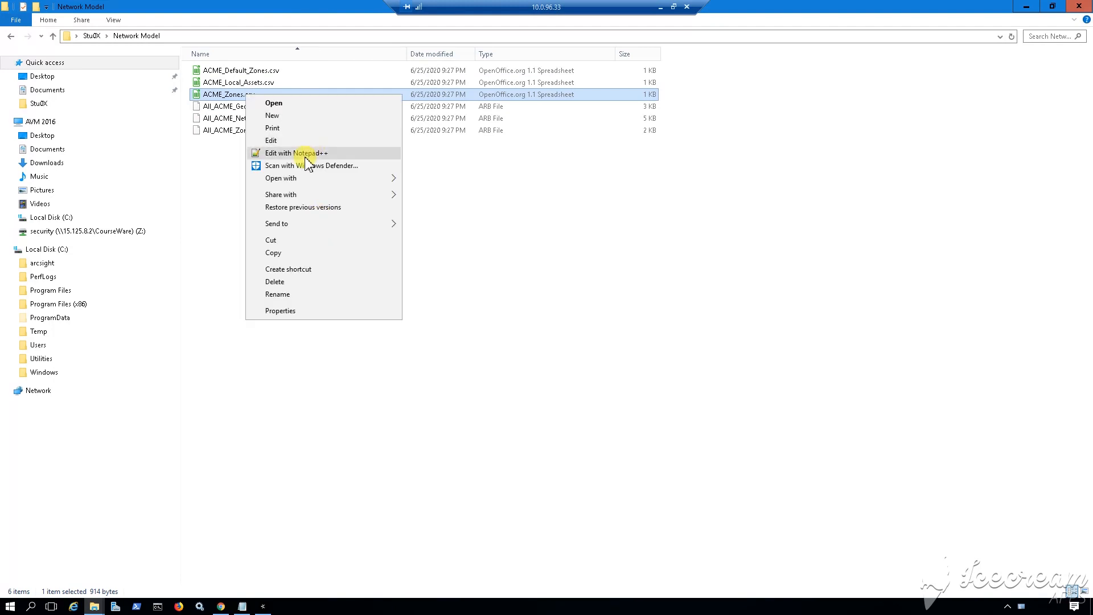
pyautogui.click(290, 154)
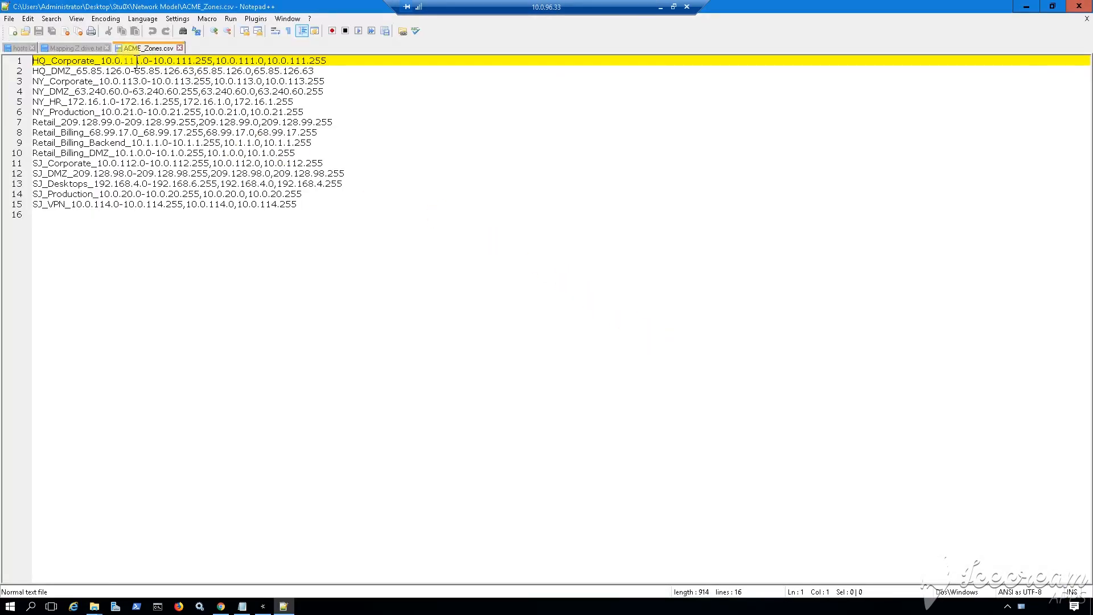
pyautogui.click(36, 71)
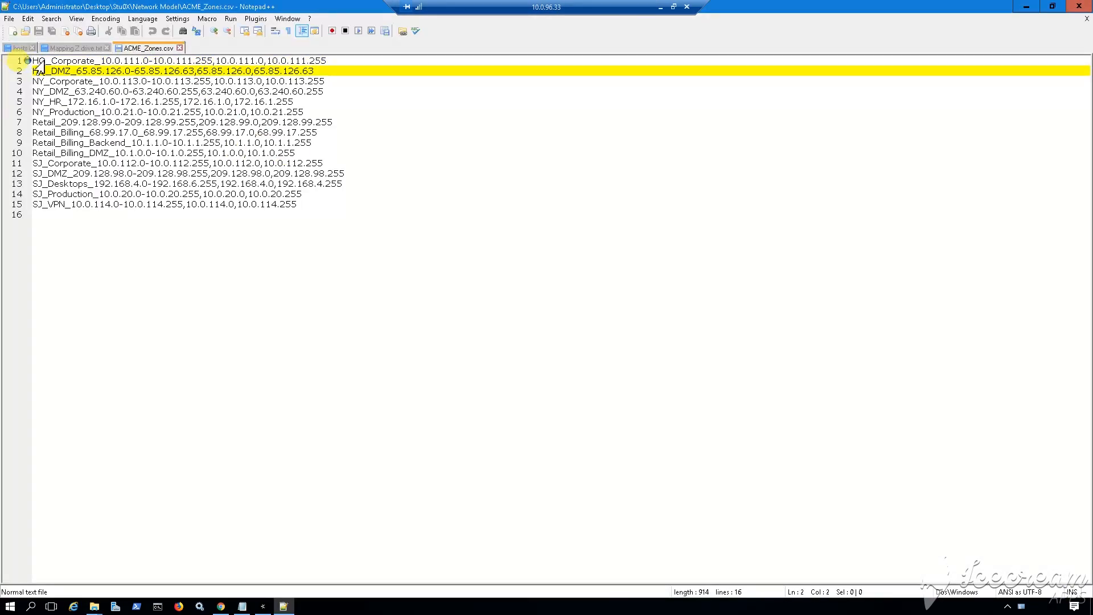
pyautogui.click(38, 62)
pyautogui.moveTo(33, 60); pyautogui.dragTo(140, 61)
pyautogui.click(110, 62)
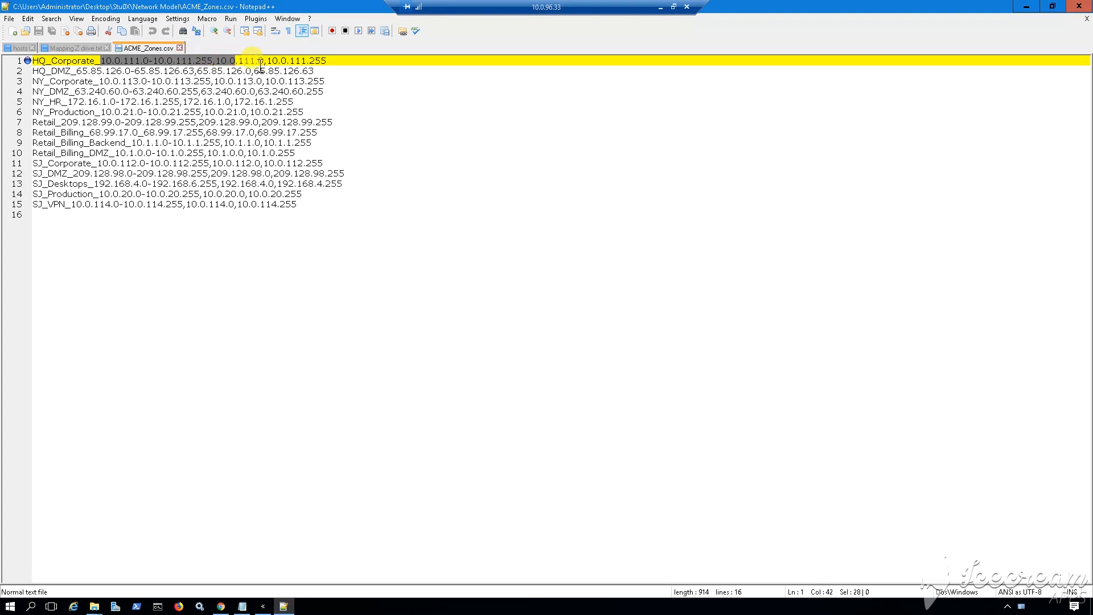
pyautogui.moveTo(318, 68); pyautogui.dragTo(342, 66)
pyautogui.click(245, 81)
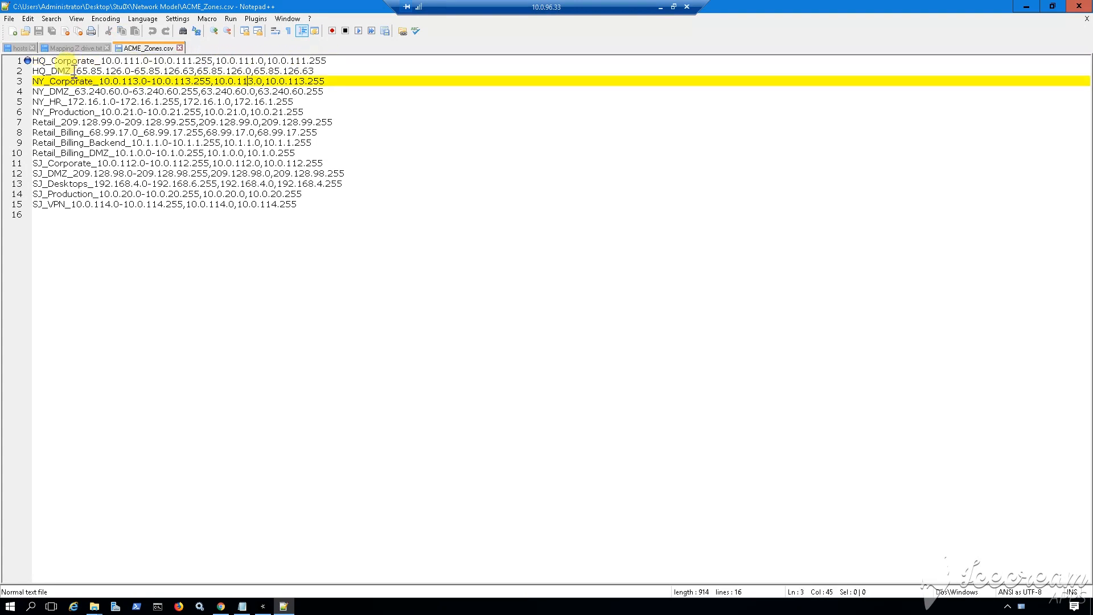
pyautogui.moveTo(38, 71); pyautogui.dragTo(202, 72)
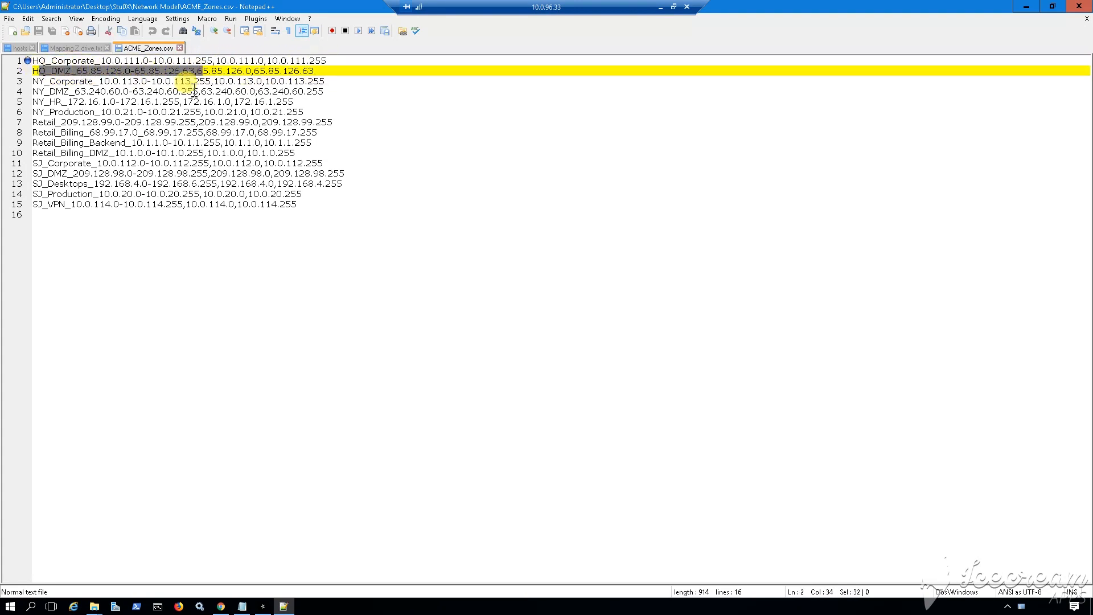
pyautogui.click(180, 103)
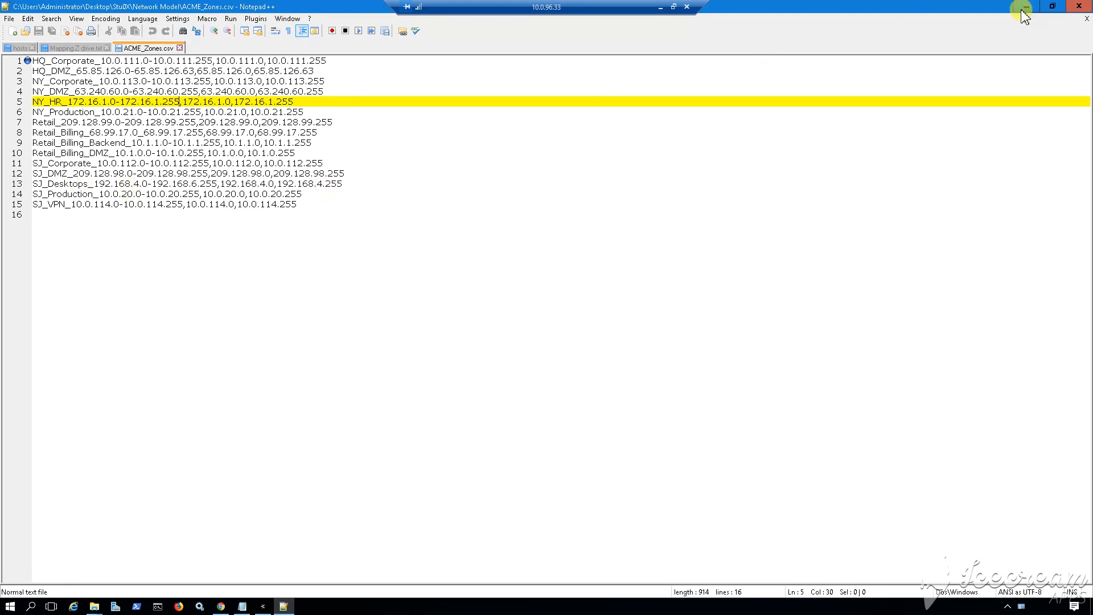
pyautogui.click(1080, 6)
pyautogui.click(232, 95)
pyautogui.moveTo(282, 114); pyautogui.dragTo(262, 106)
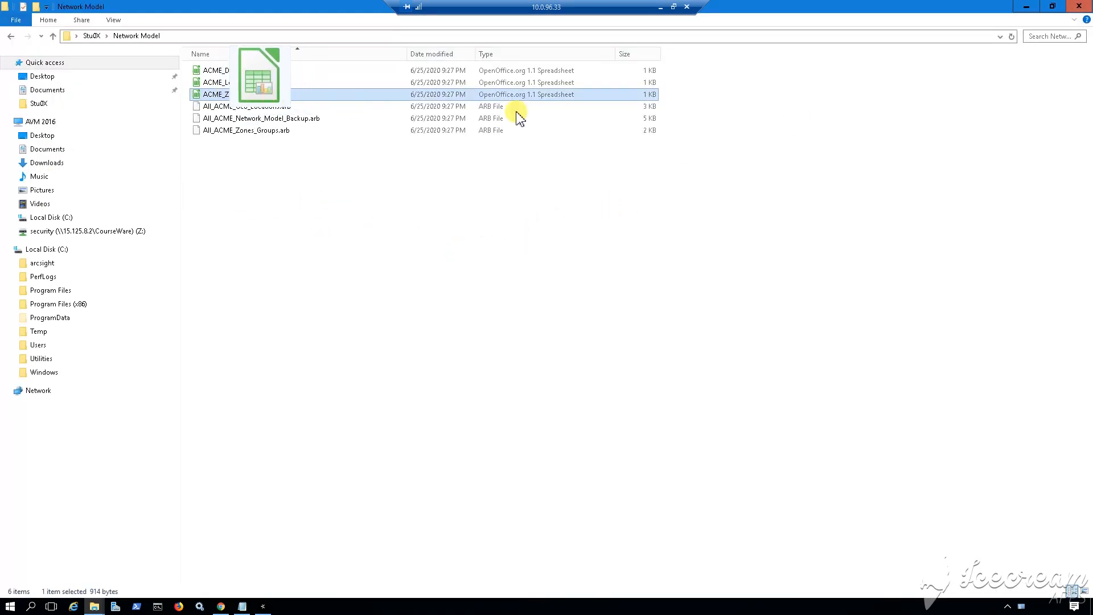
# Step: Switch to the ArcSight Console and start the Network Model wizard, advancing past its introduction and prerequisites to the zone file selection
pyautogui.click(1029, 6)
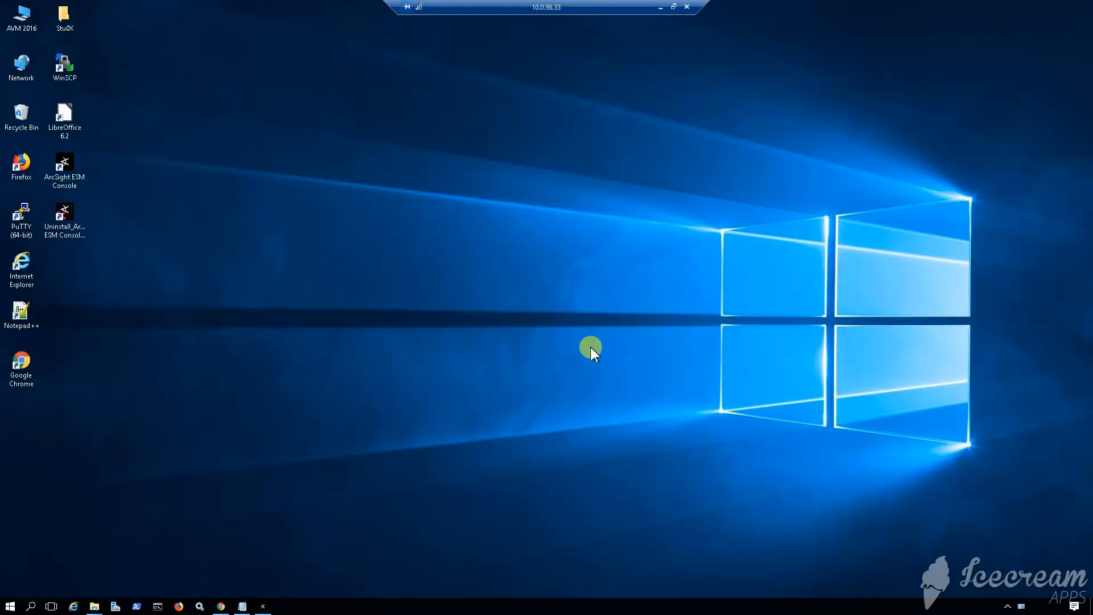
pyautogui.click(263, 606)
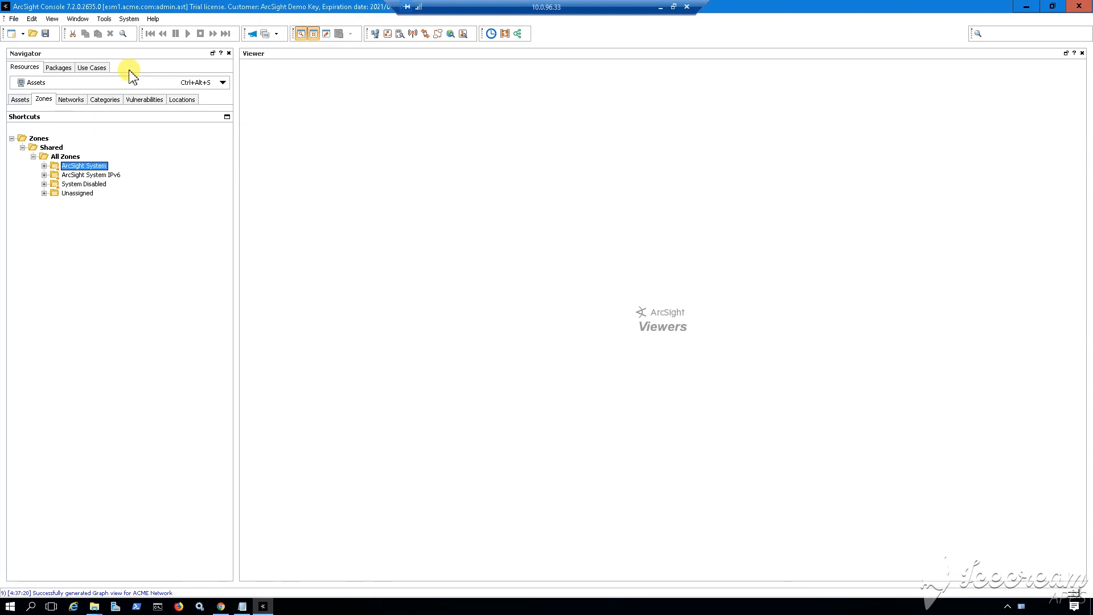
pyautogui.click(105, 18)
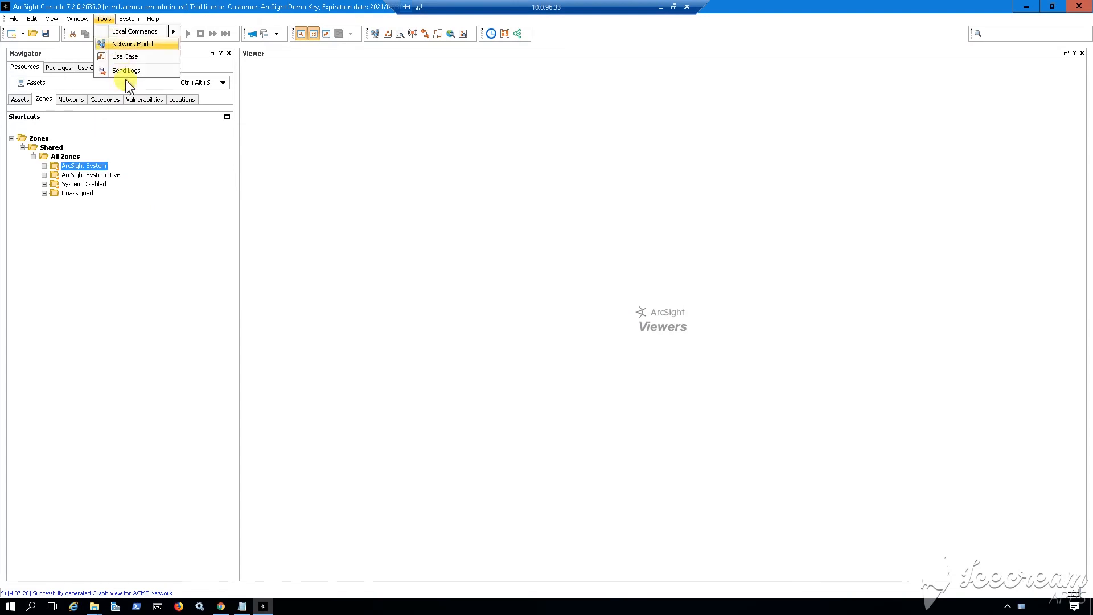
pyautogui.click(135, 46)
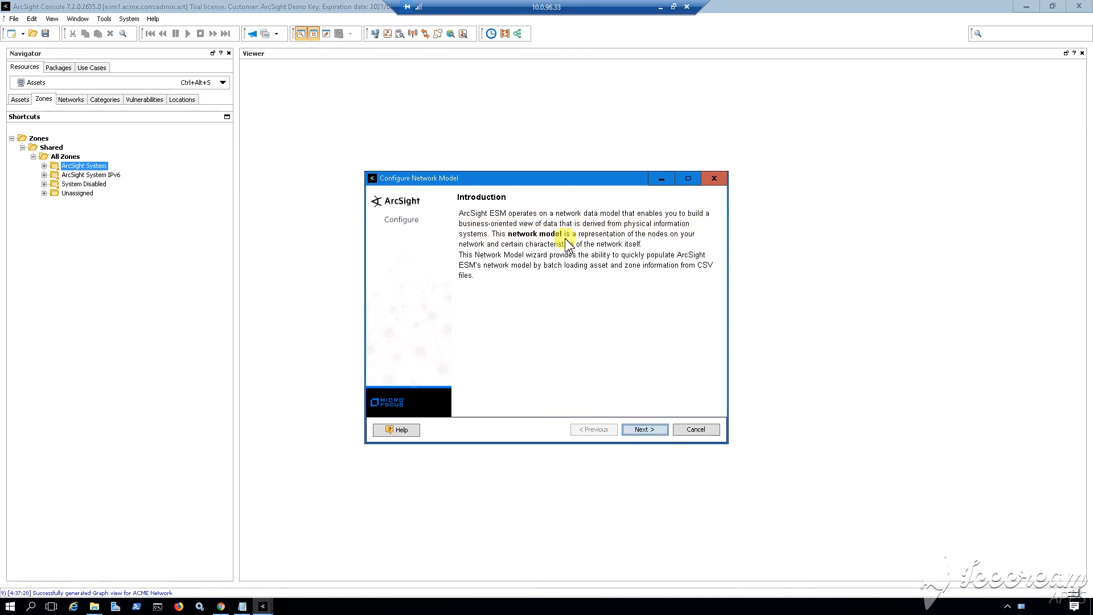
pyautogui.click(642, 428)
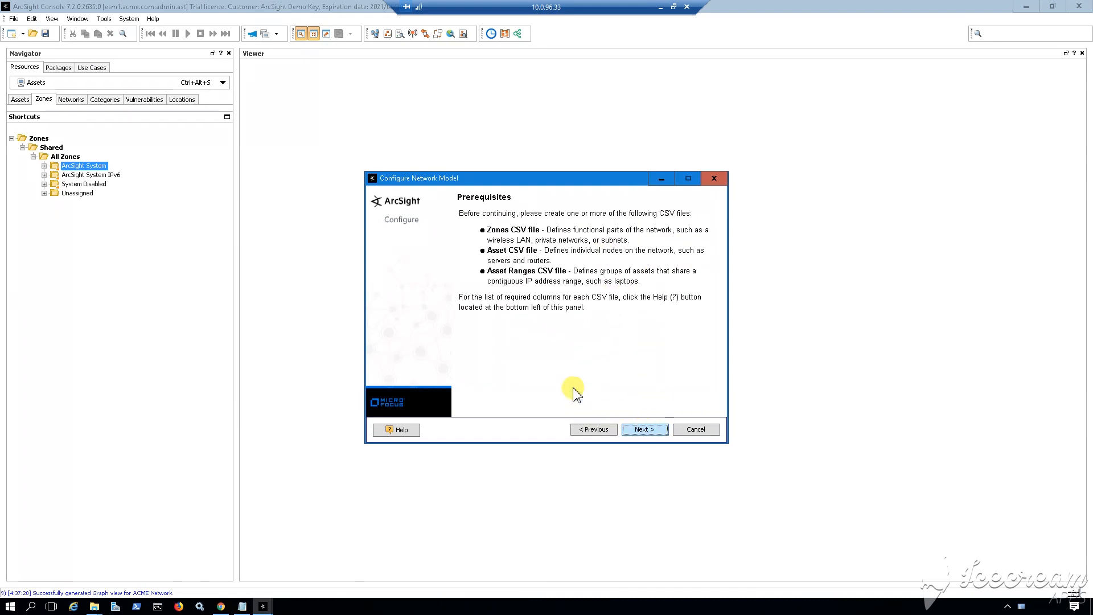
pyautogui.click(644, 431)
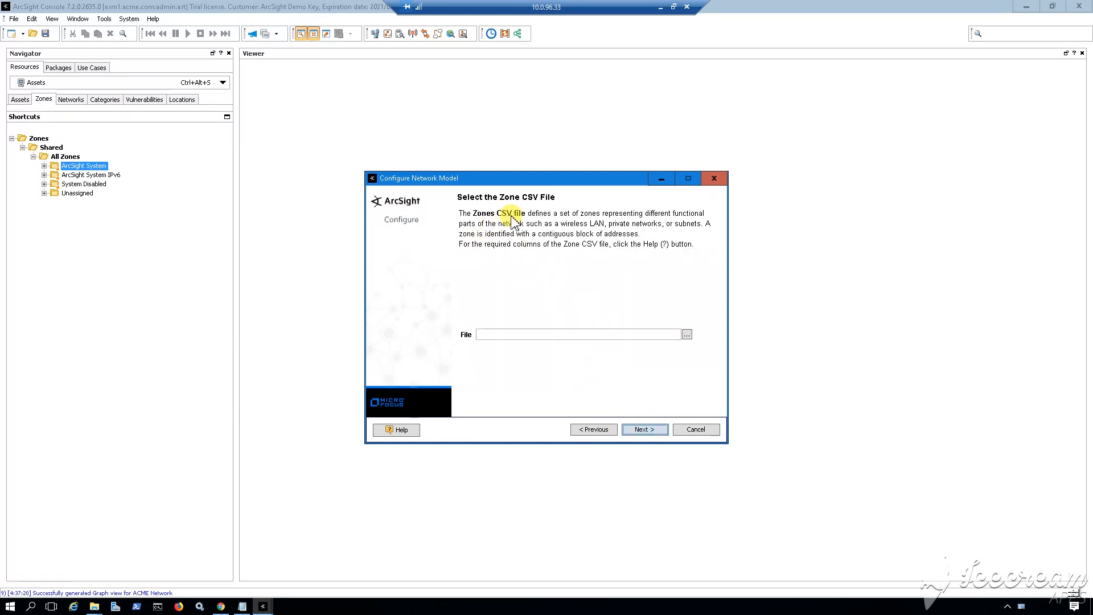
# Step: Select ACME_Zones.csv from the desktop's Stu0X\Network Model folder as the zone CSV file and load its data
pyautogui.click(688, 335)
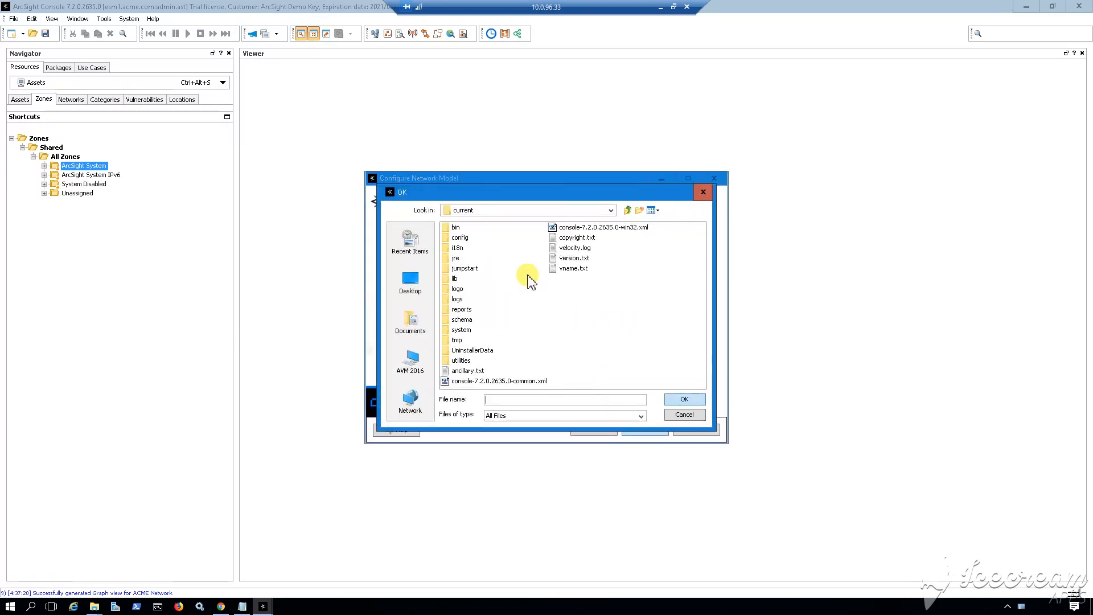
pyautogui.click(410, 280)
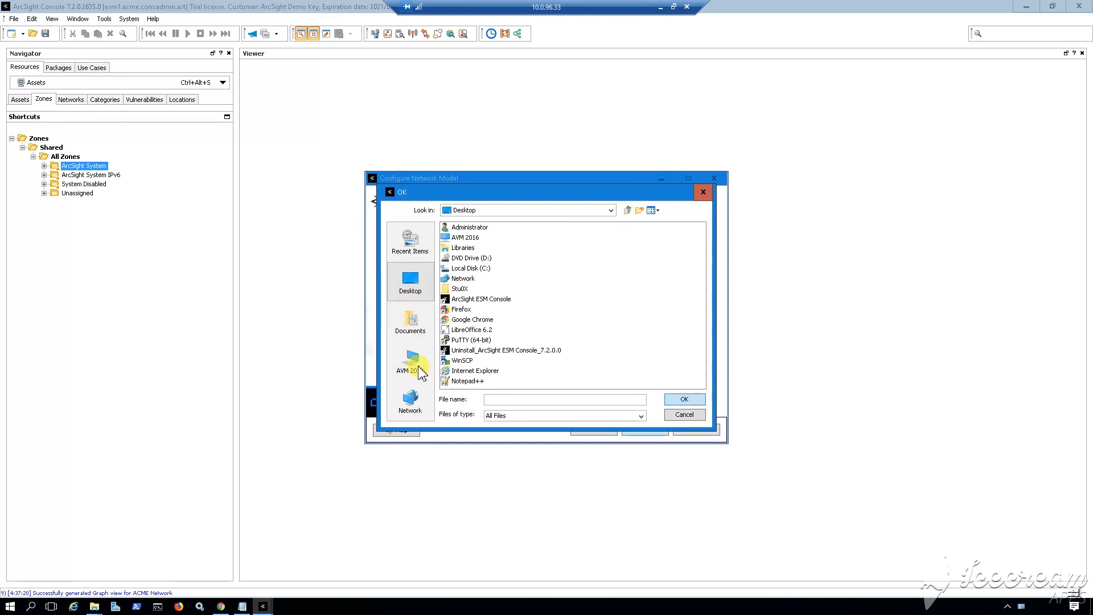
pyautogui.doubleClick(456, 289)
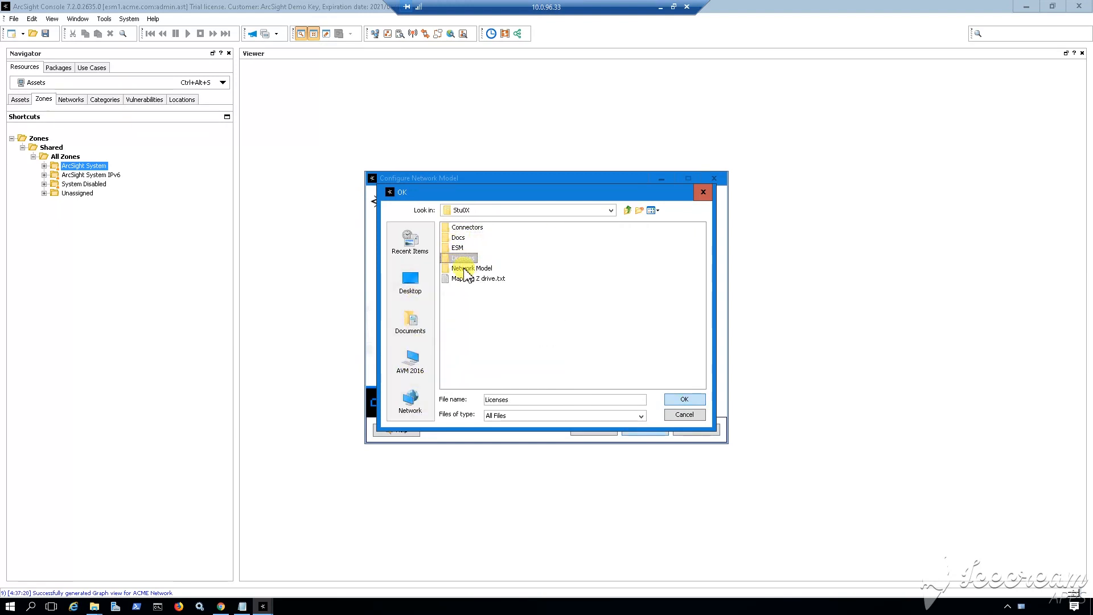
pyautogui.doubleClick(462, 268)
pyautogui.click(471, 237)
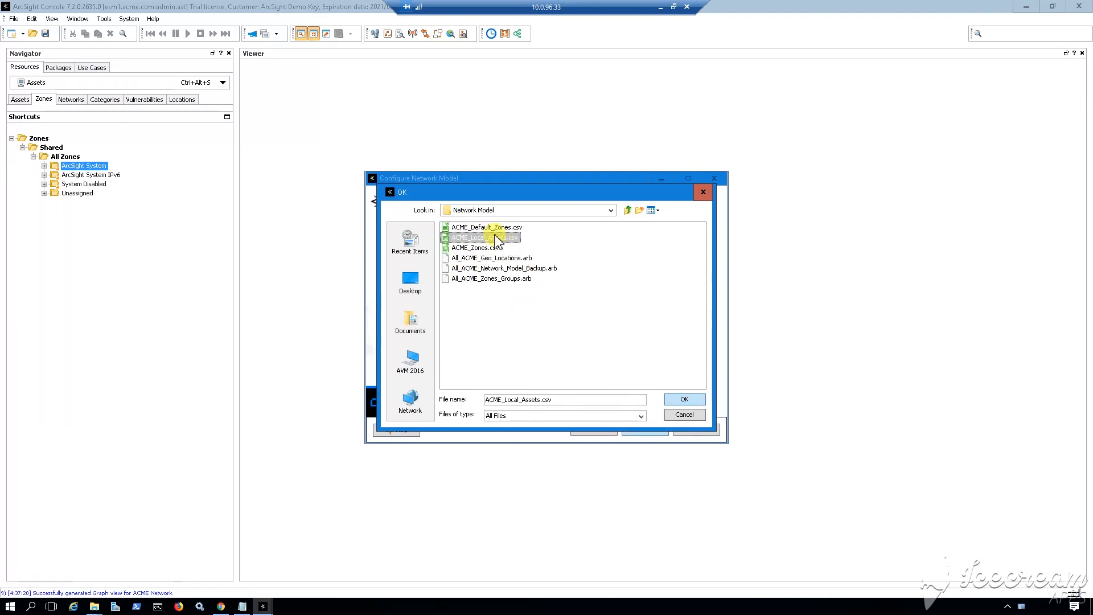
pyautogui.click(509, 227)
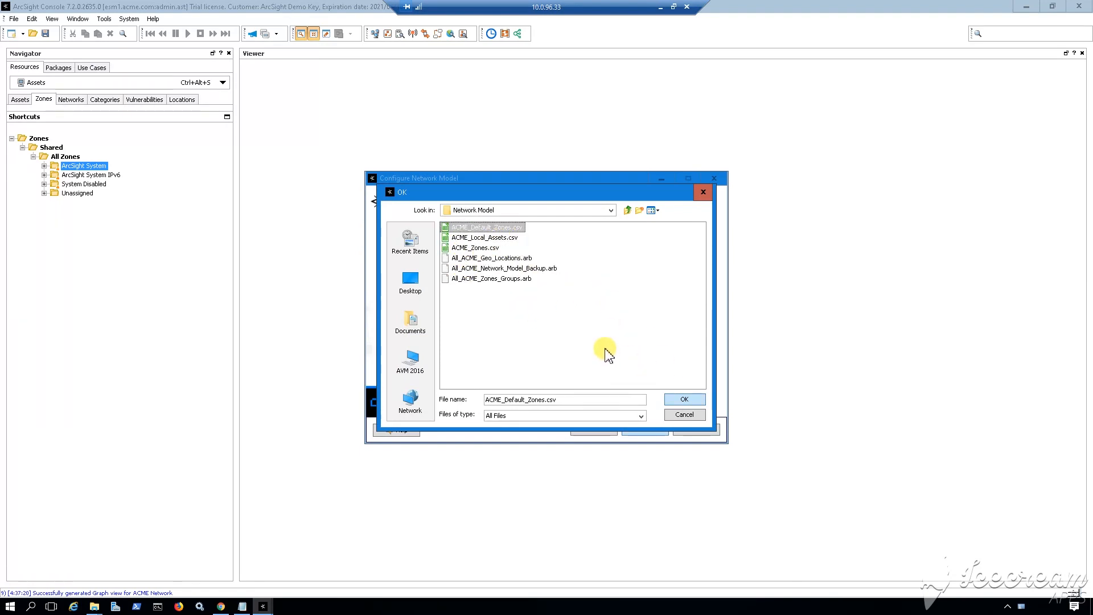
pyautogui.click(473, 249)
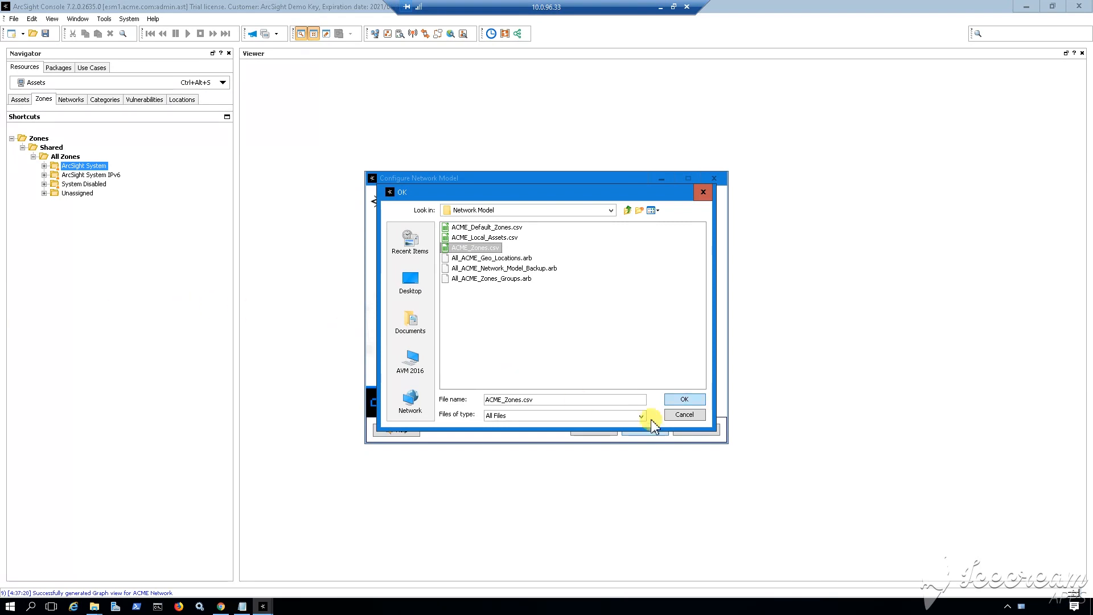
pyautogui.click(685, 400)
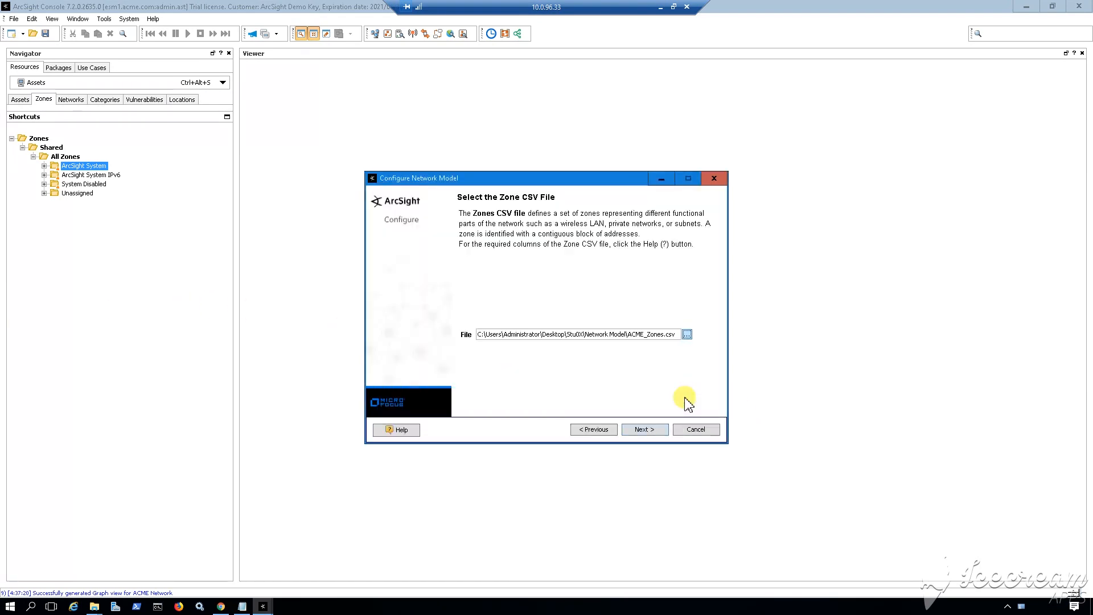
pyautogui.click(643, 430)
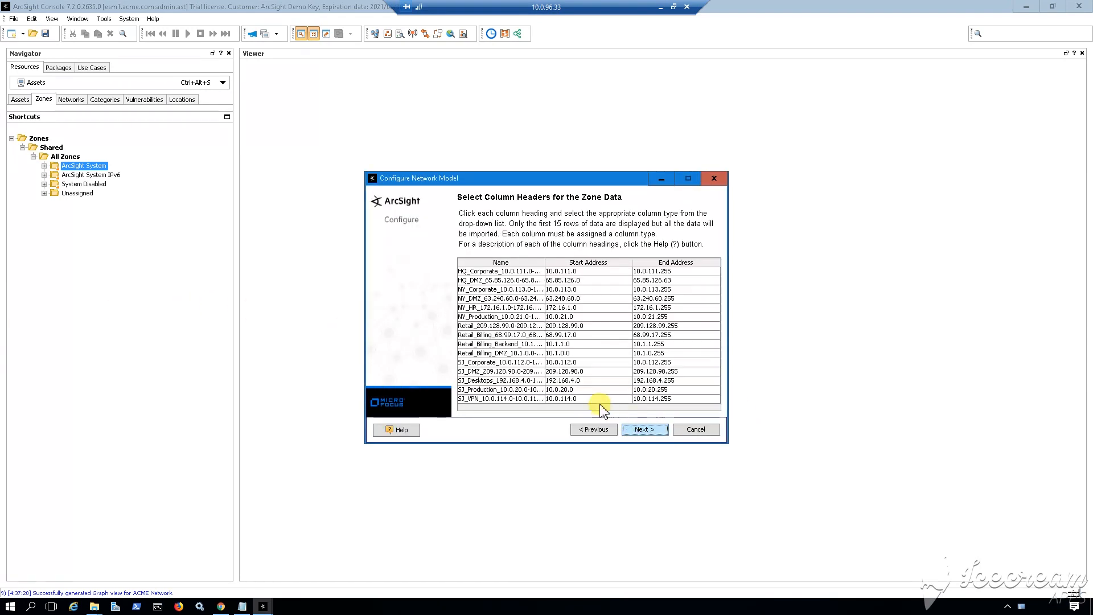
# Step: Accept the Name, Start Address and End Address column headers, and skip the asset and asset ranges CSV files
pyautogui.click(644, 431)
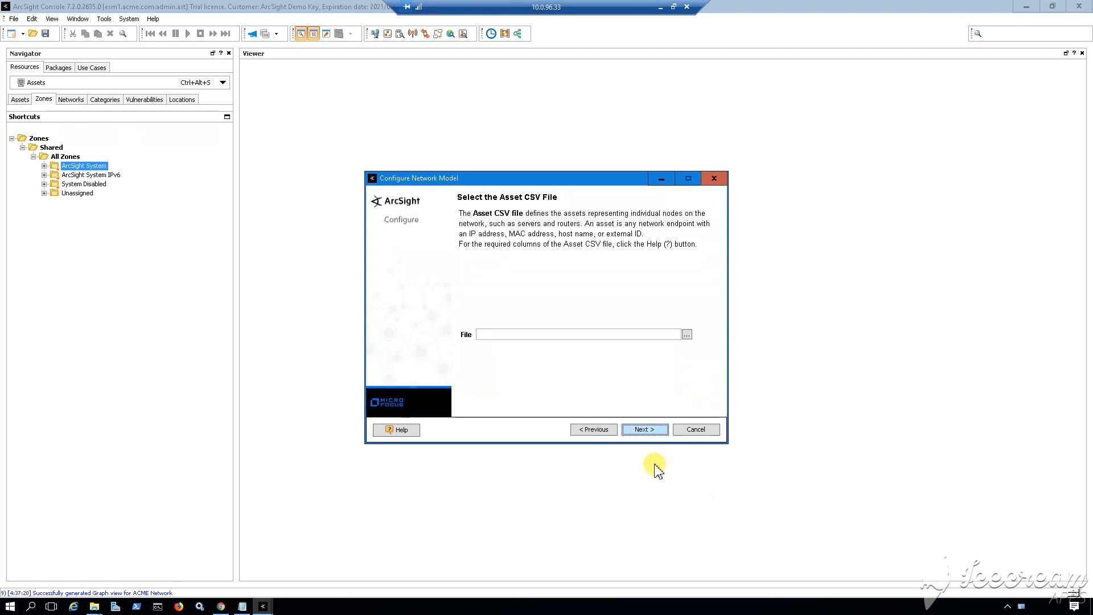
pyautogui.click(646, 431)
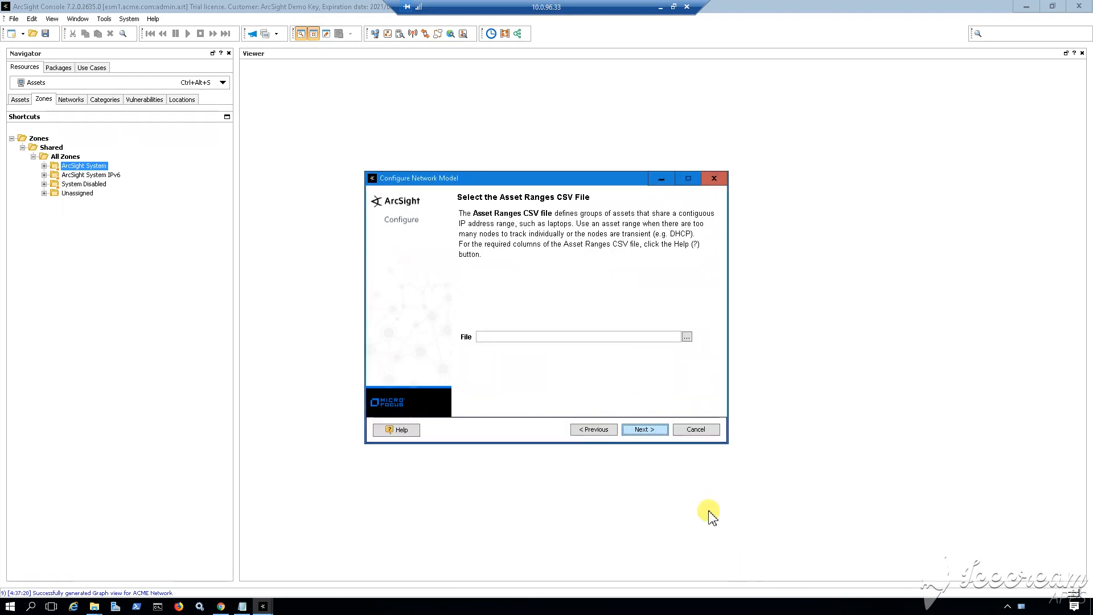
pyautogui.click(640, 430)
pyautogui.click(523, 325)
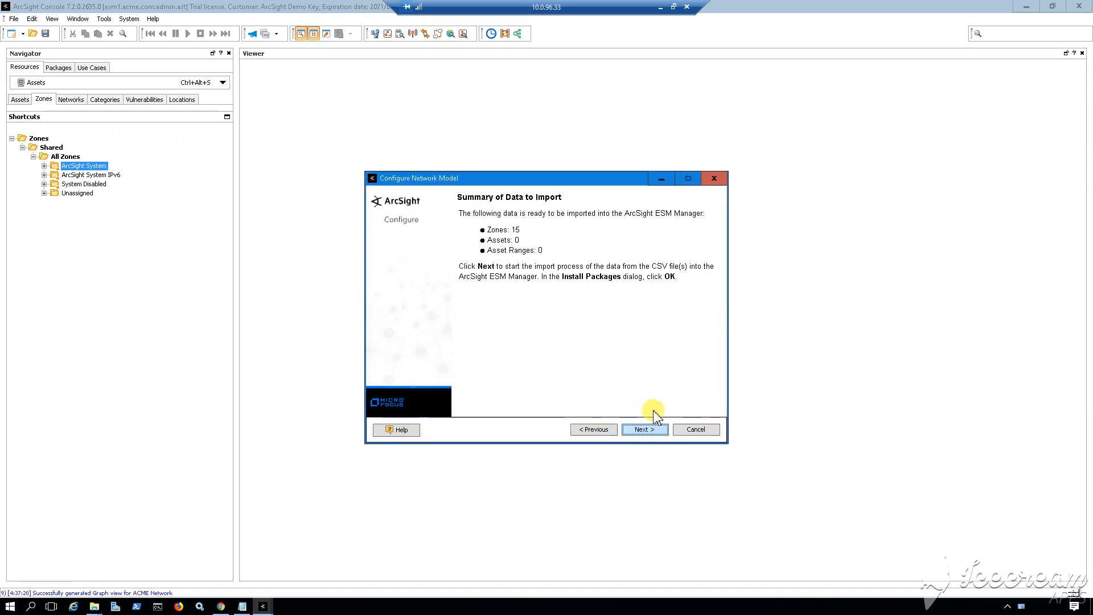
# Step: Import the zone data and install the generated network model package, finishing the wizard and closing the summary reports
pyautogui.click(657, 430)
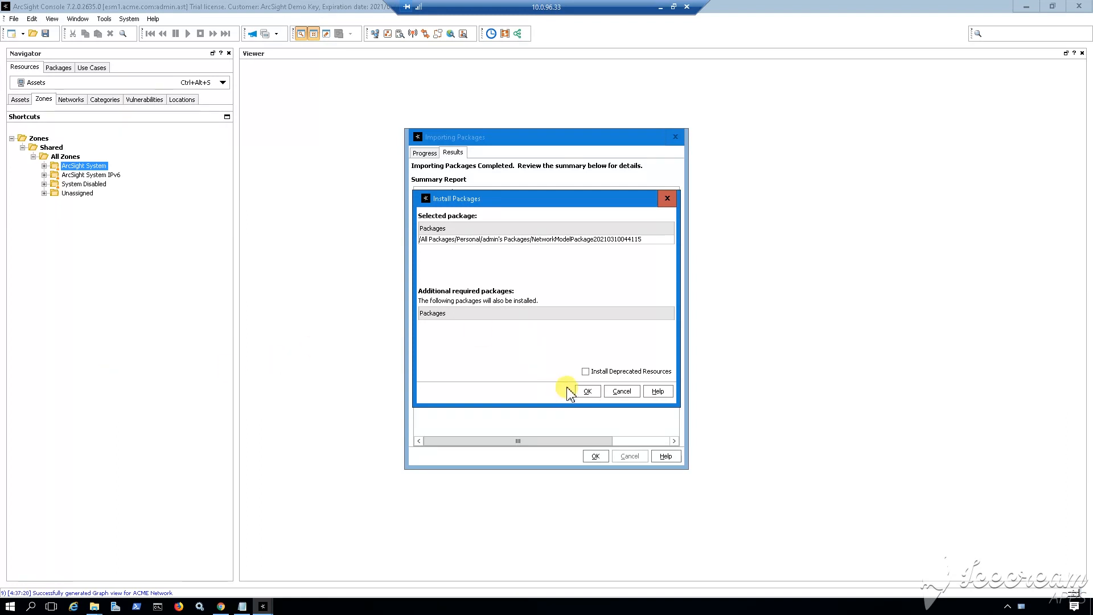
pyautogui.click(588, 392)
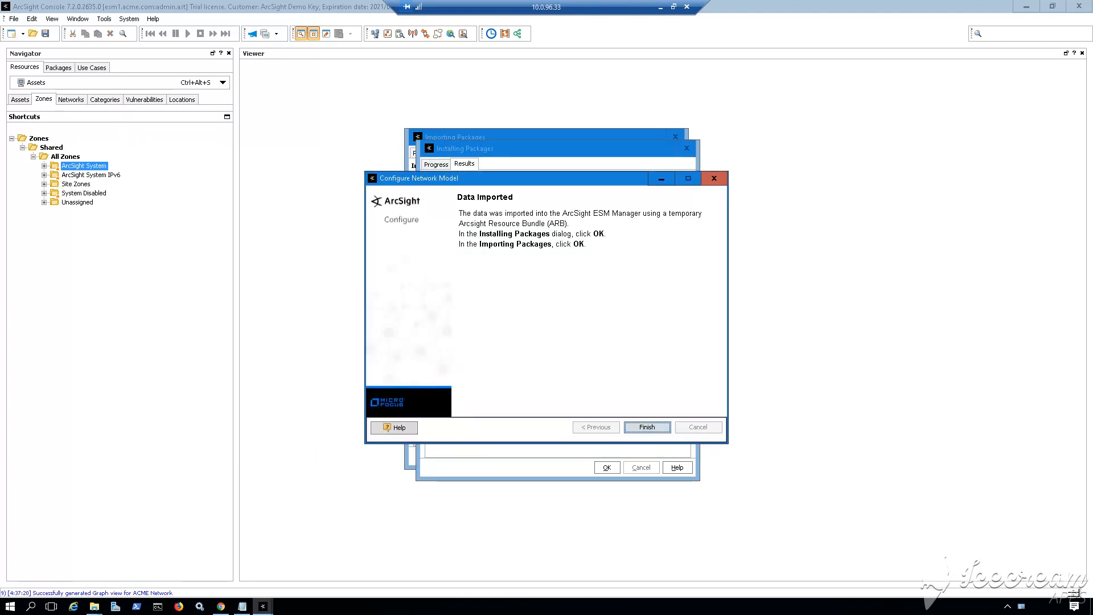
pyautogui.click(649, 428)
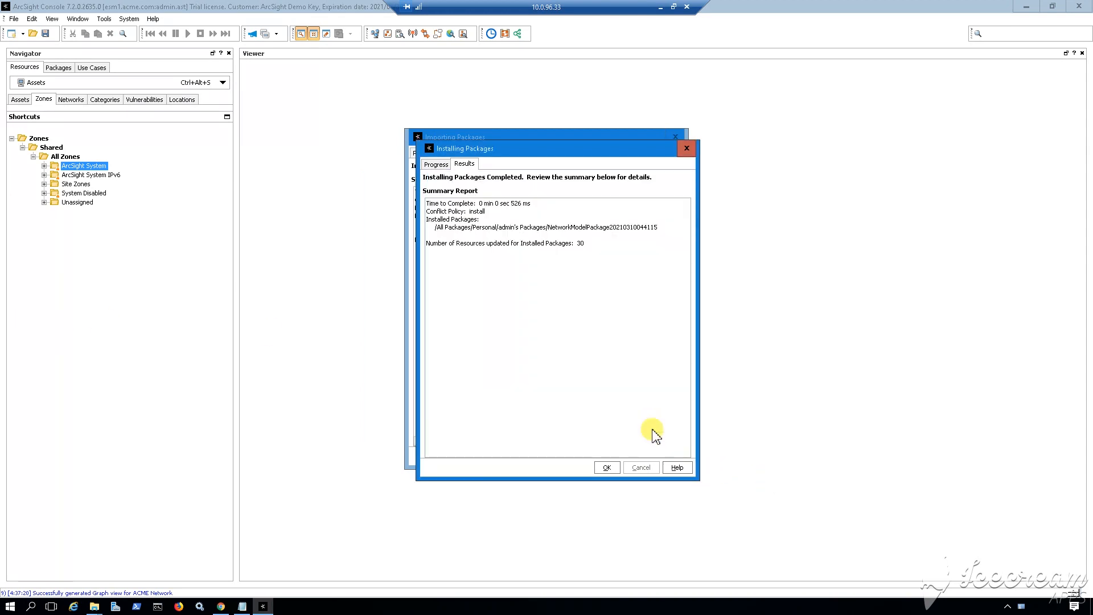
pyautogui.click(606, 467)
pyautogui.click(594, 454)
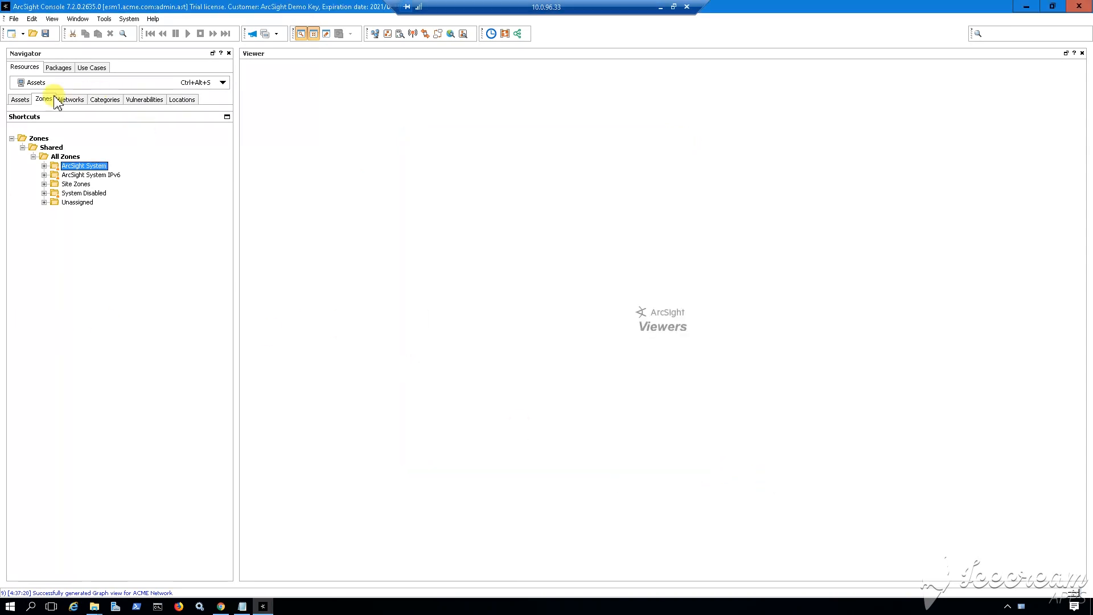
# Step: Expand the Site Zones group and go through the imported HQ, NY, Retail and SJ zones
pyautogui.click(44, 184)
pyautogui.click(73, 184)
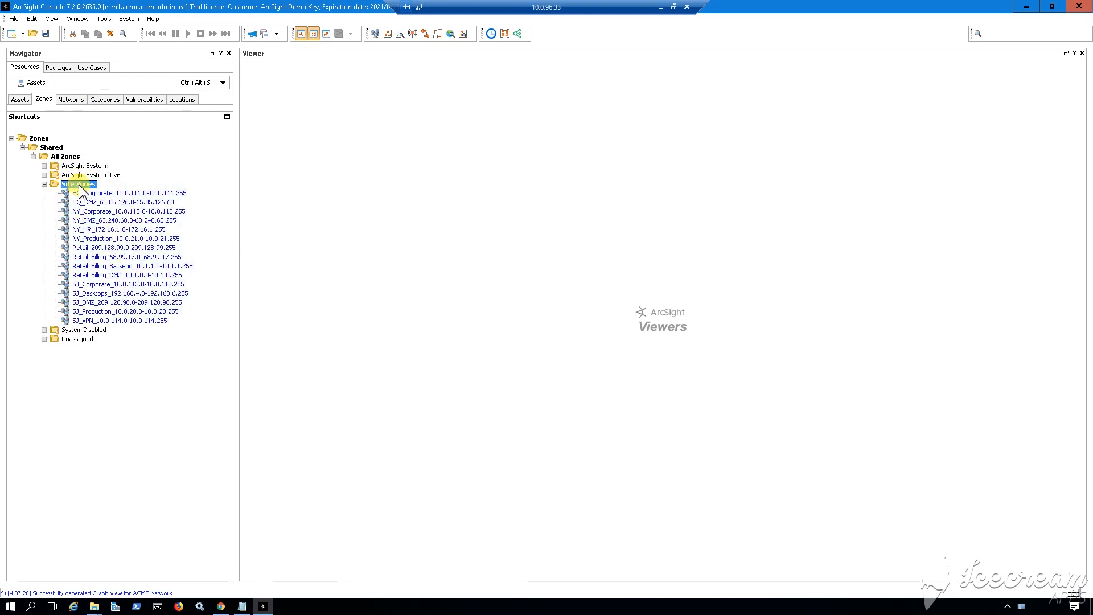
pyautogui.click(100, 194)
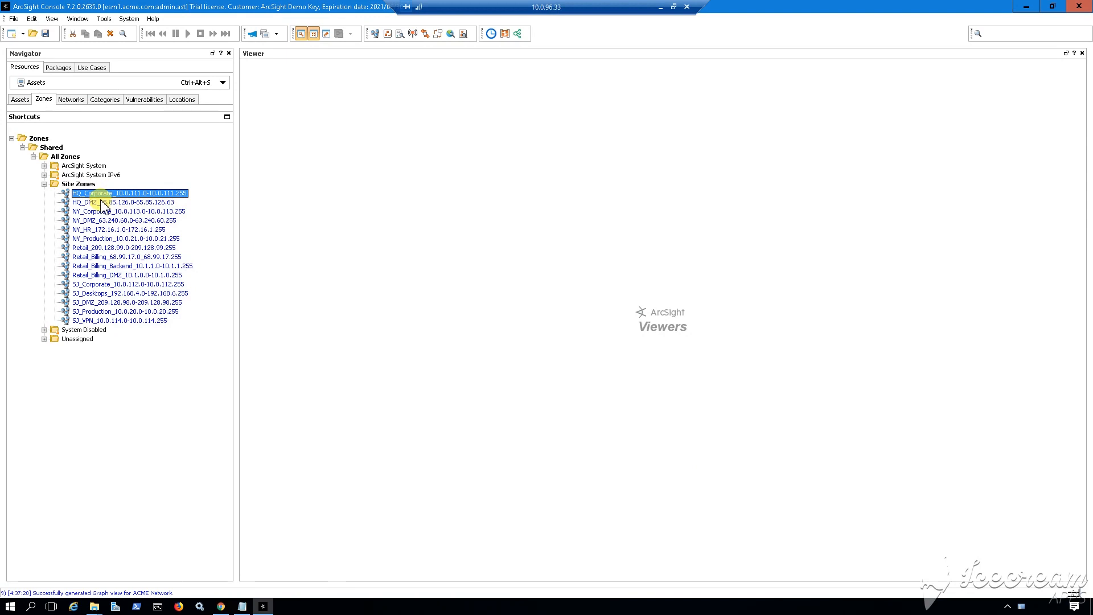
pyautogui.click(130, 239)
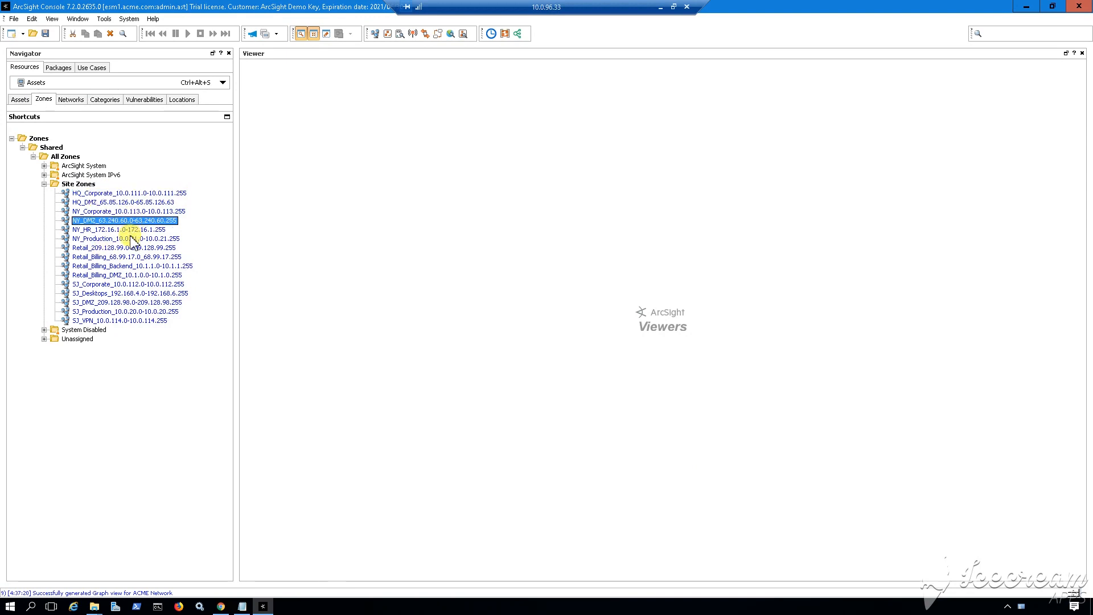
pyautogui.click(123, 265)
pyautogui.click(122, 303)
pyautogui.click(122, 321)
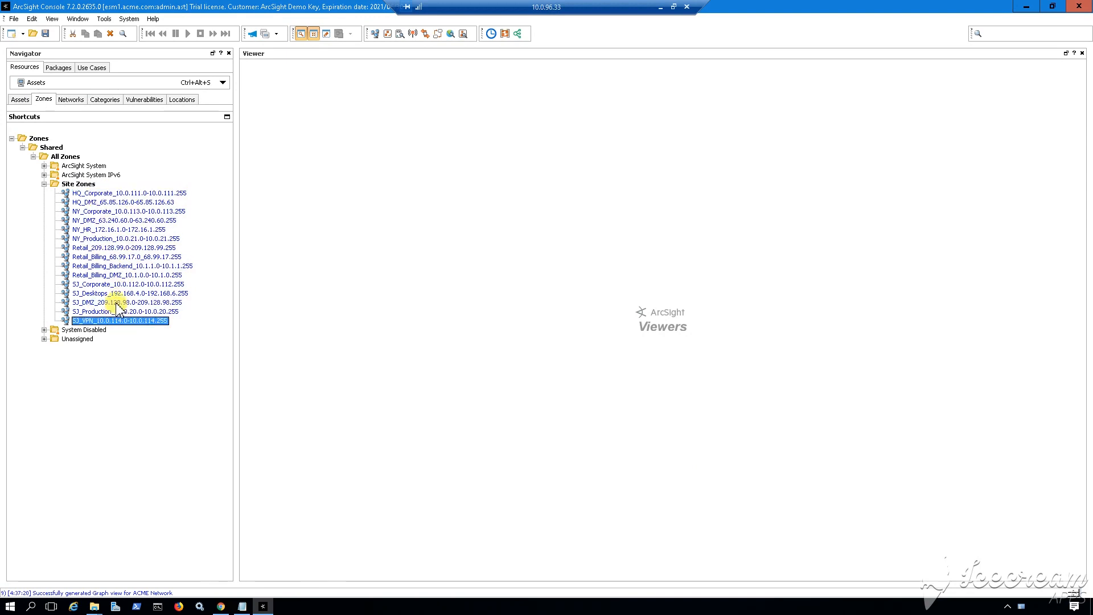
pyautogui.click(118, 301)
# Step: Open the HQ_Corporate zone for editing, check its Location and Network attributes, assets and categories, and close the editor
pyautogui.rightClick(93, 193)
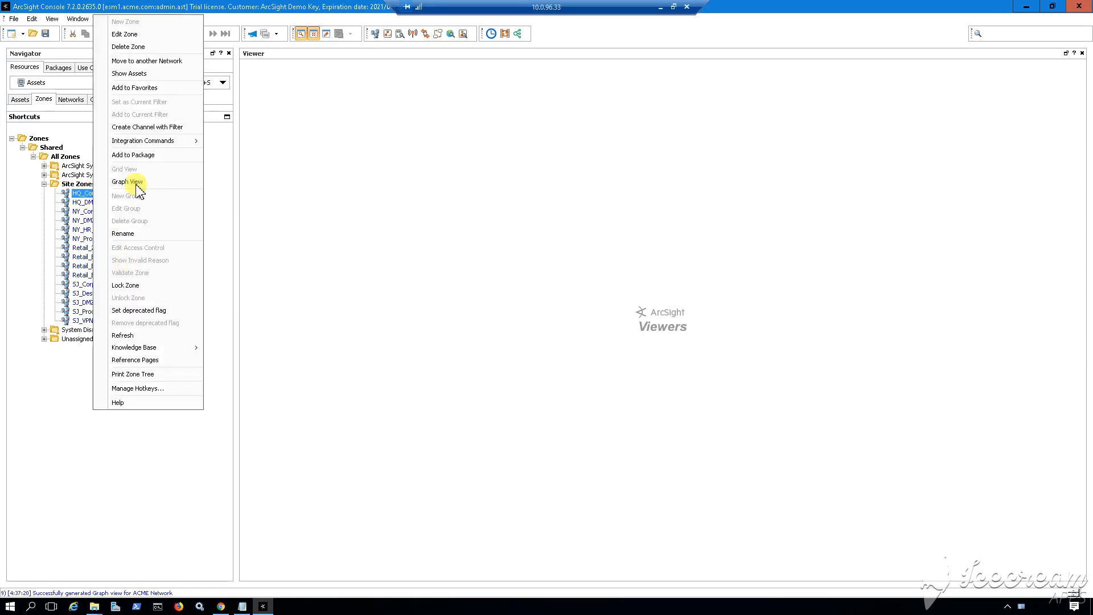
pyautogui.click(137, 34)
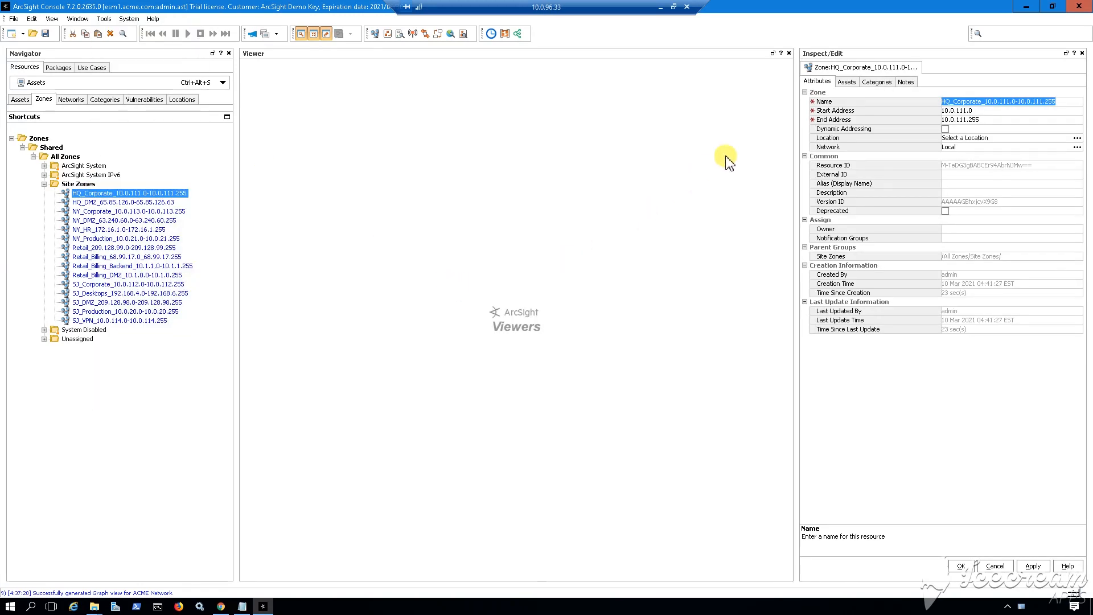
pyautogui.moveTo(798, 119); pyautogui.dragTo(699, 111)
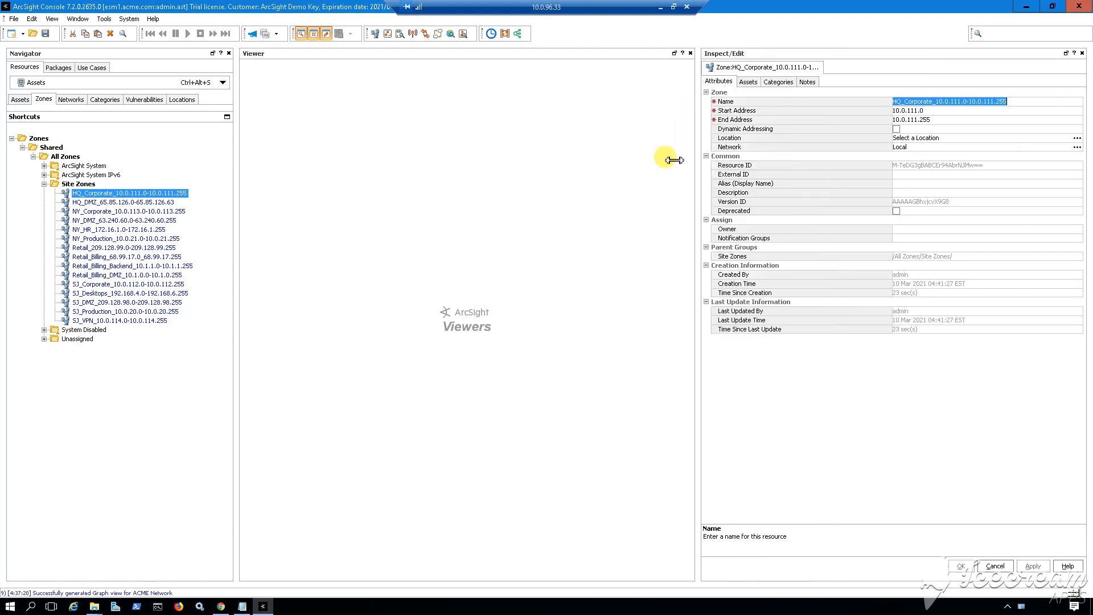
pyautogui.click(731, 147)
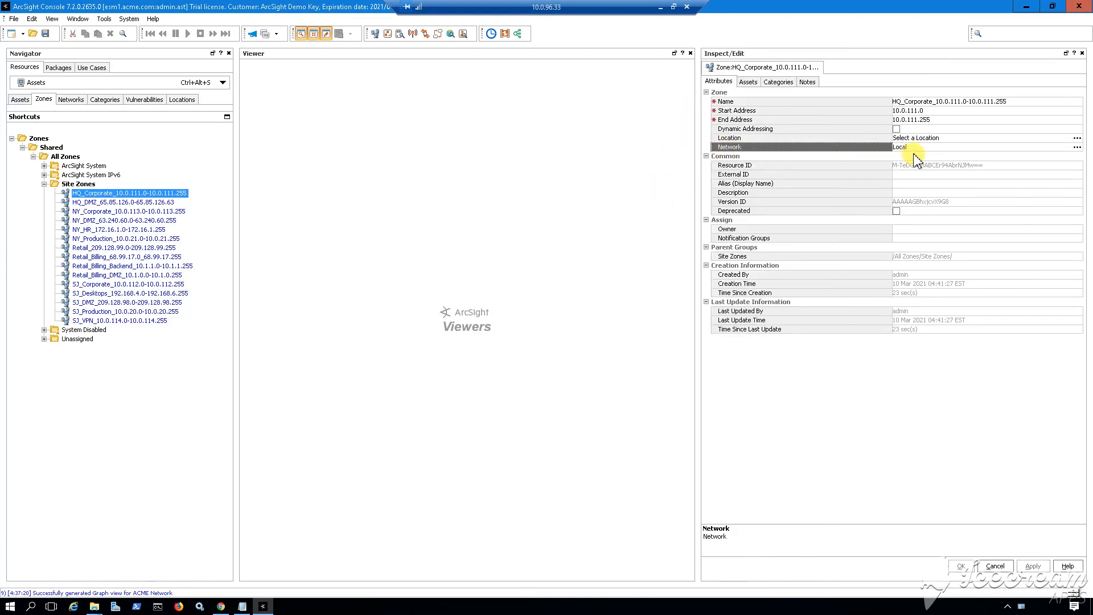
pyautogui.click(732, 138)
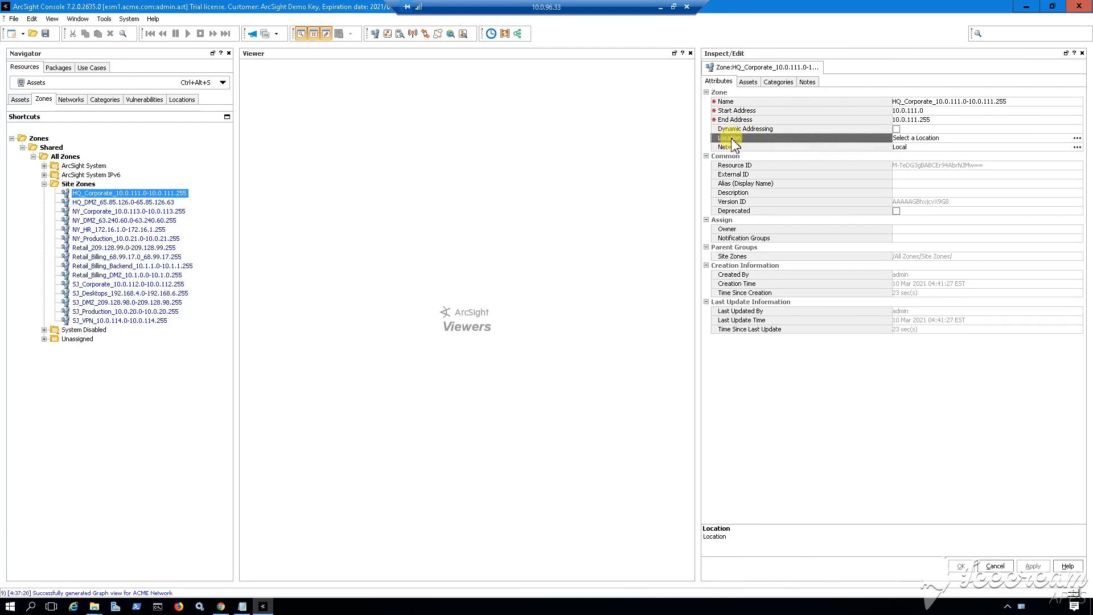
pyautogui.click(749, 82)
pyautogui.click(779, 83)
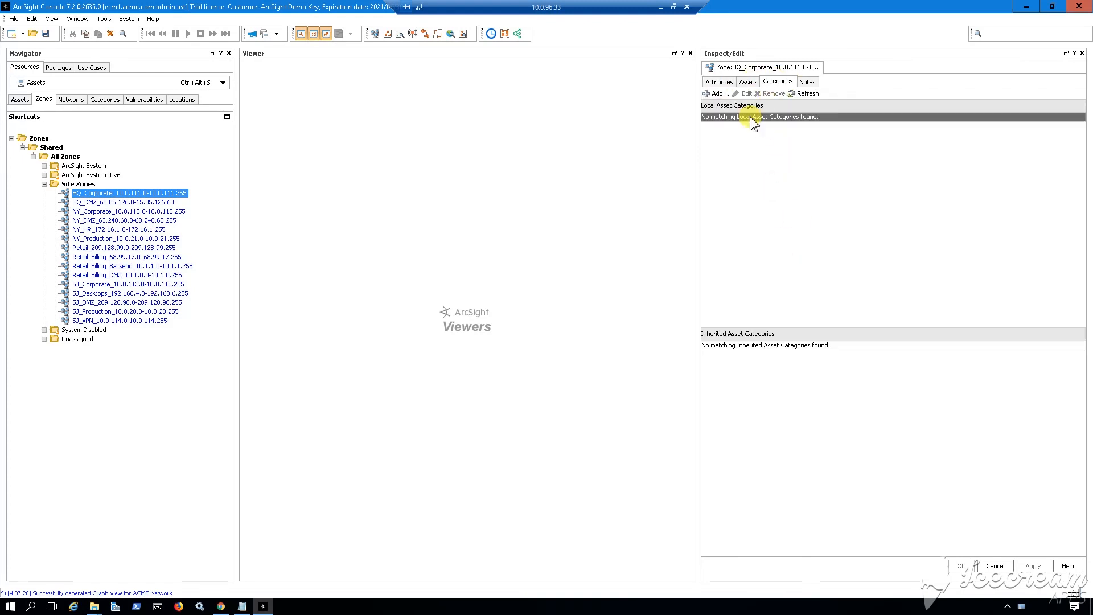
pyautogui.click(718, 82)
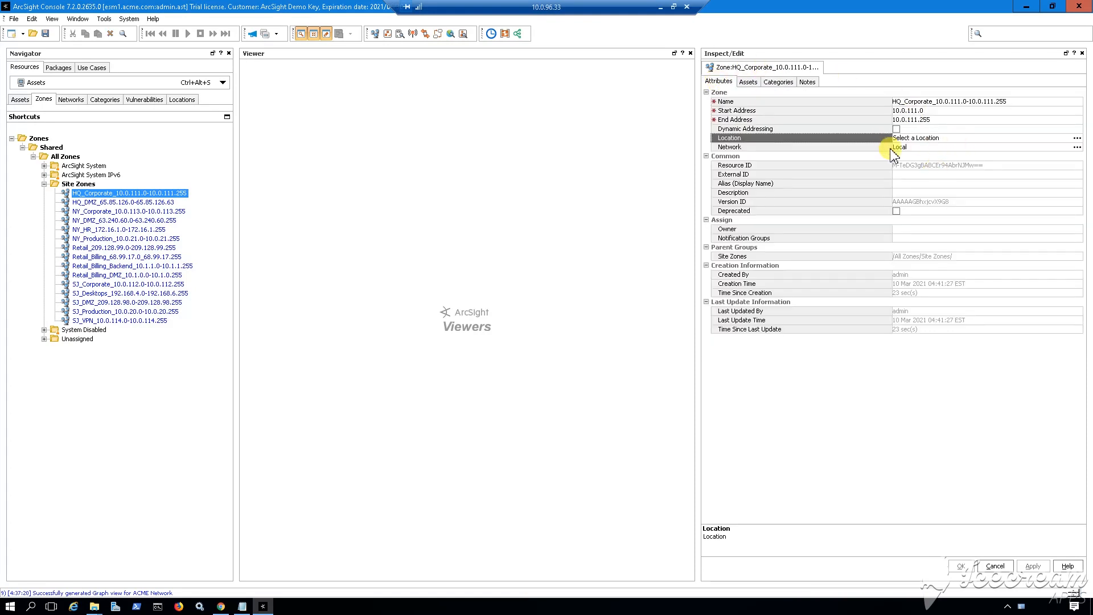
pyautogui.rightClick(769, 67)
pyautogui.click(653, 87)
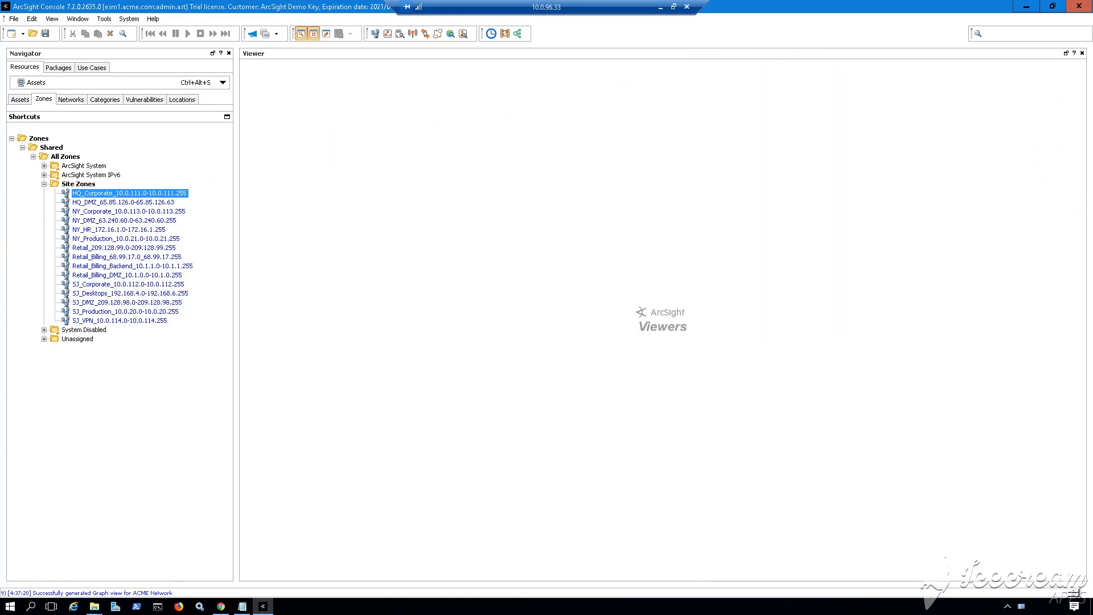
# Step: Select all the HQ, NY, Retail and SJ zones in Site Zones and move them to the ACME network
pyautogui.keyDown('ctrl'); pyautogui.click(151, 202); pyautogui.keyUp('ctrl')
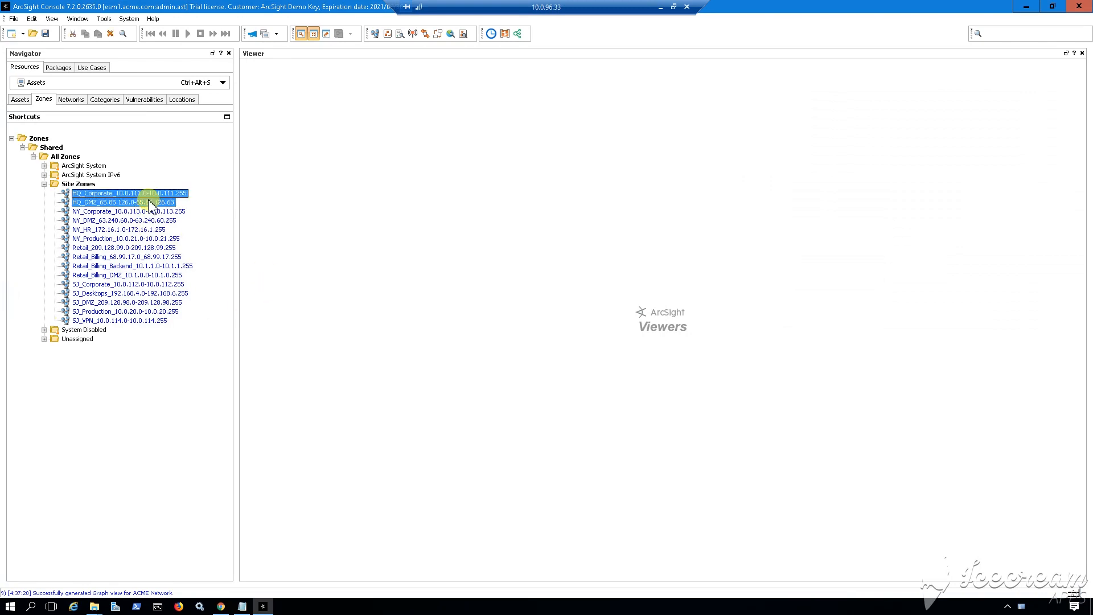
pyautogui.keyDown('ctrl'); pyautogui.click(139, 211); pyautogui.keyUp('ctrl')
pyautogui.keyDown('ctrl'); pyautogui.click(139, 230); pyautogui.keyUp('ctrl')
pyautogui.keyDown('ctrl'); pyautogui.click(141, 257); pyautogui.keyUp('ctrl')
pyautogui.keyDown('ctrl'); pyautogui.click(142, 275); pyautogui.keyUp('ctrl')
pyautogui.keyDown('ctrl'); pyautogui.click(162, 312); pyautogui.keyUp('ctrl')
pyautogui.keyDown('ctrl'); pyautogui.click(150, 321); pyautogui.keyUp('ctrl')
pyautogui.keyDown('ctrl'); pyautogui.click(155, 302); pyautogui.keyUp('ctrl')
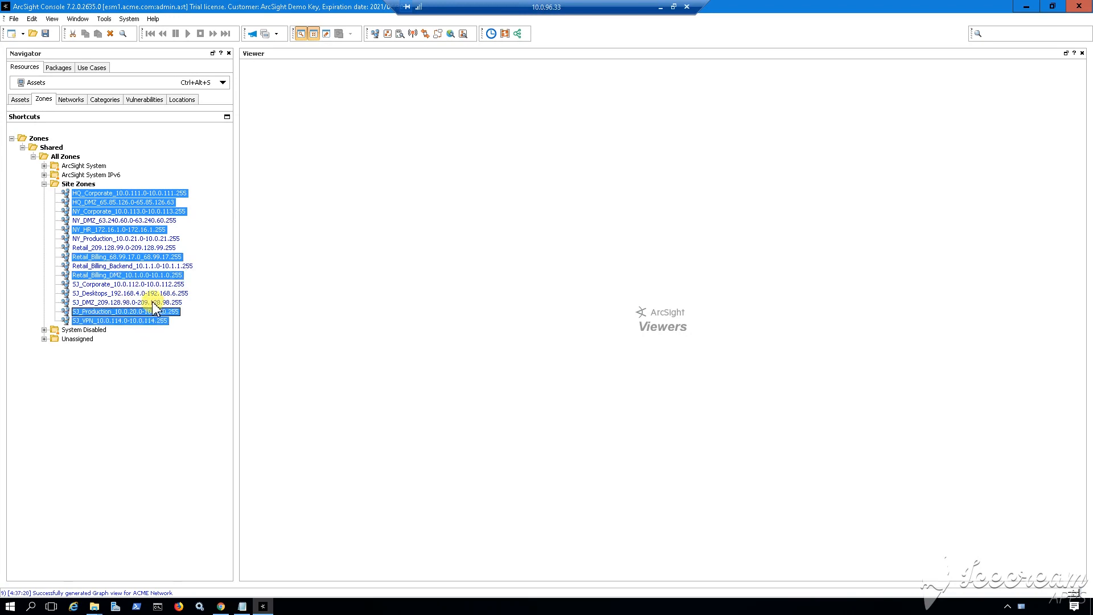
pyautogui.keyDown('ctrl'); pyautogui.click(156, 293); pyautogui.keyUp('ctrl')
pyautogui.keyDown('ctrl'); pyautogui.click(150, 285); pyautogui.keyUp('ctrl')
pyautogui.keyDown('ctrl'); pyautogui.click(156, 266); pyautogui.keyUp('ctrl')
pyautogui.keyDown('ctrl'); pyautogui.click(152, 247); pyautogui.keyUp('ctrl')
pyautogui.keyDown('ctrl'); pyautogui.click(149, 239); pyautogui.keyUp('ctrl')
pyautogui.keyDown('ctrl'); pyautogui.click(147, 221); pyautogui.keyUp('ctrl')
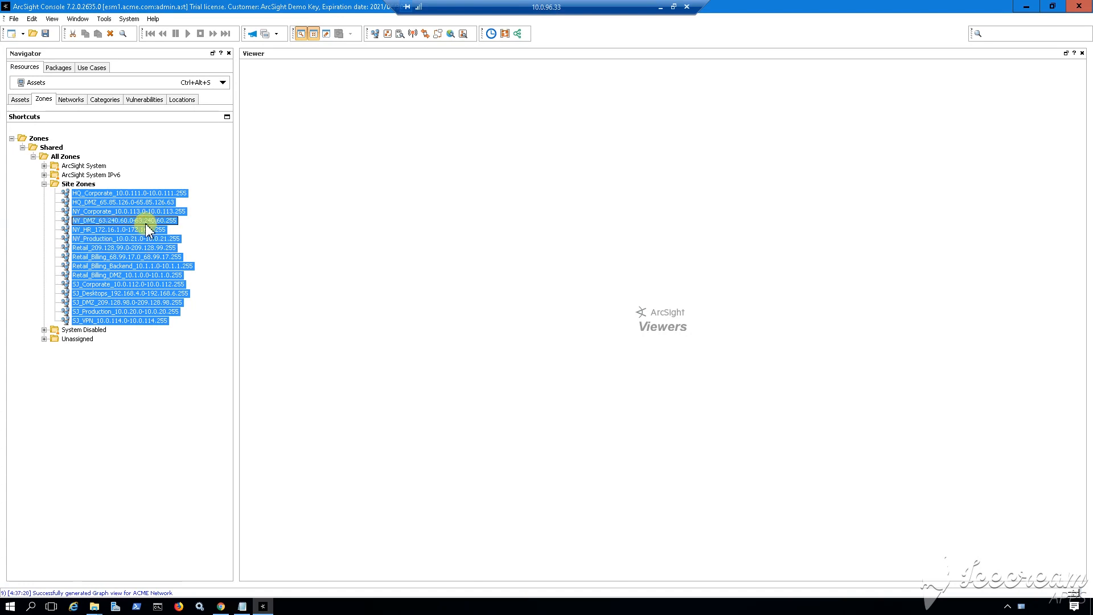
pyautogui.rightClick(112, 218)
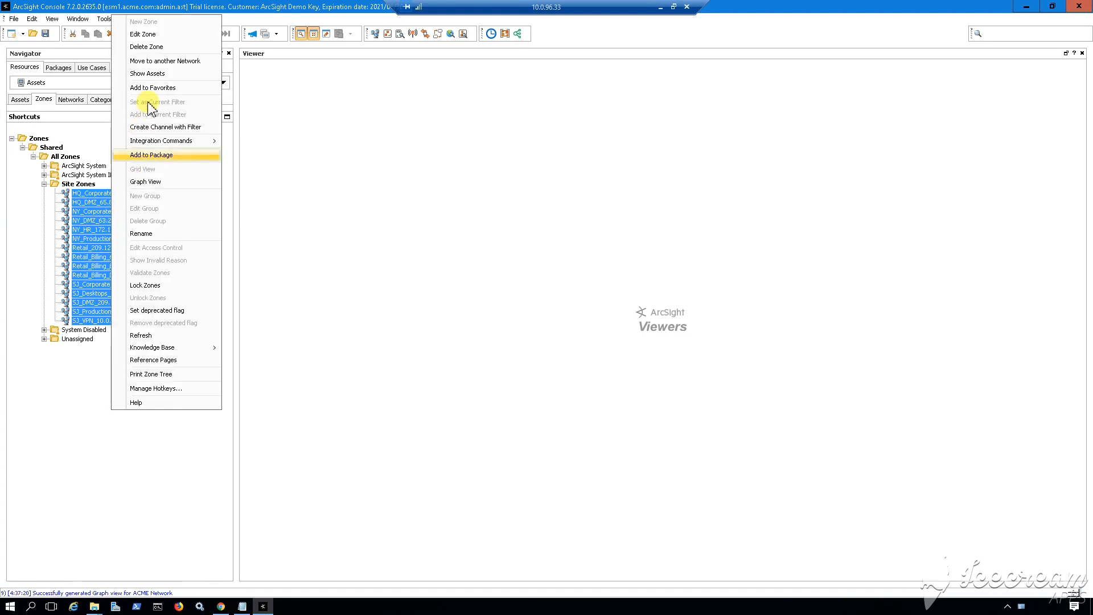
pyautogui.click(179, 63)
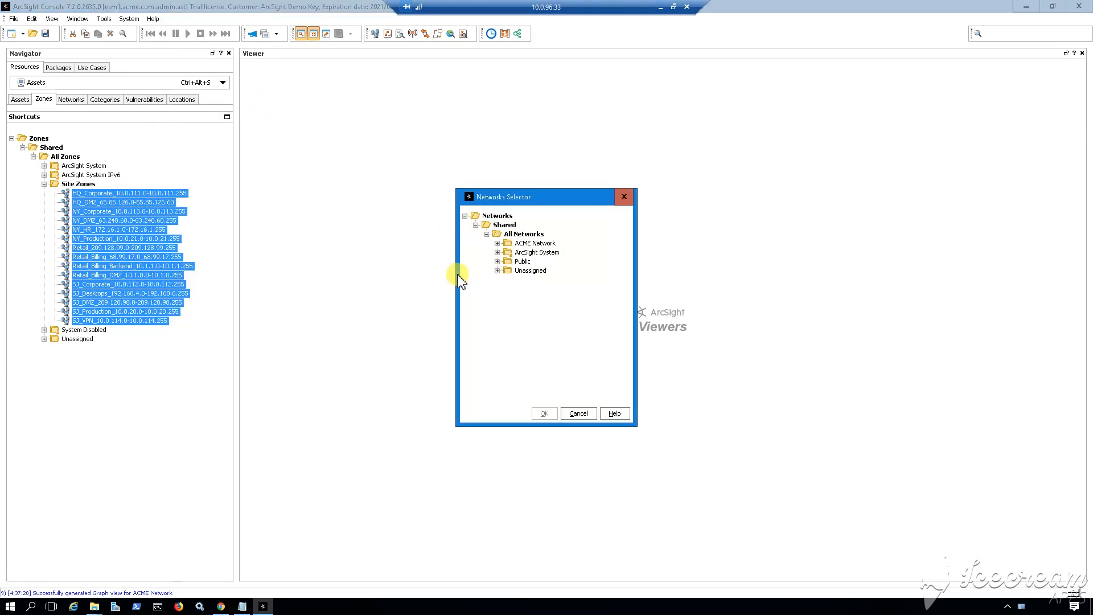
pyautogui.click(498, 244)
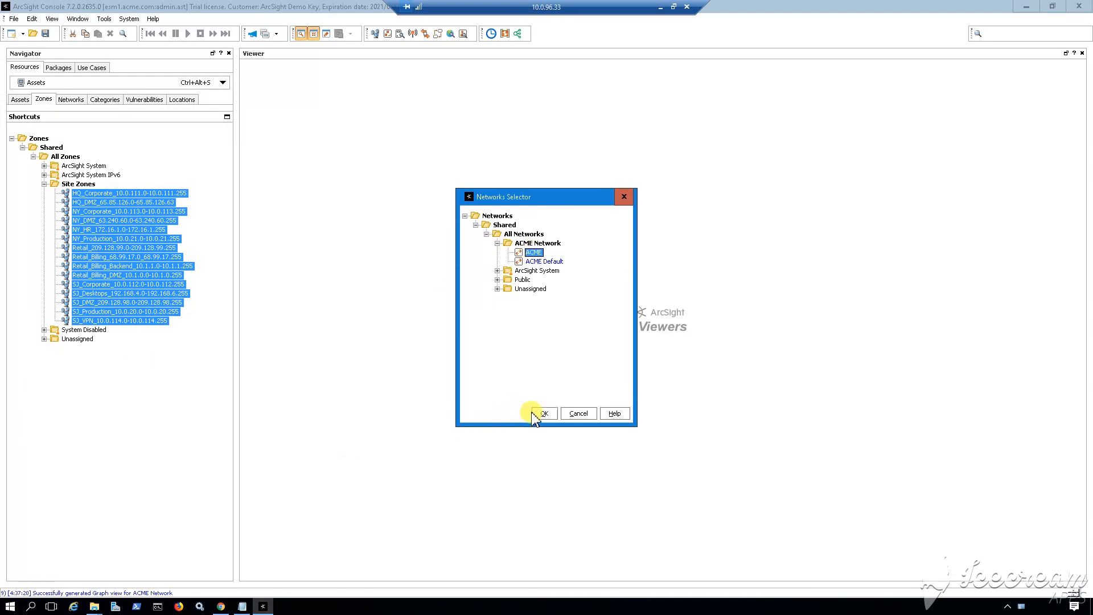
pyautogui.click(547, 414)
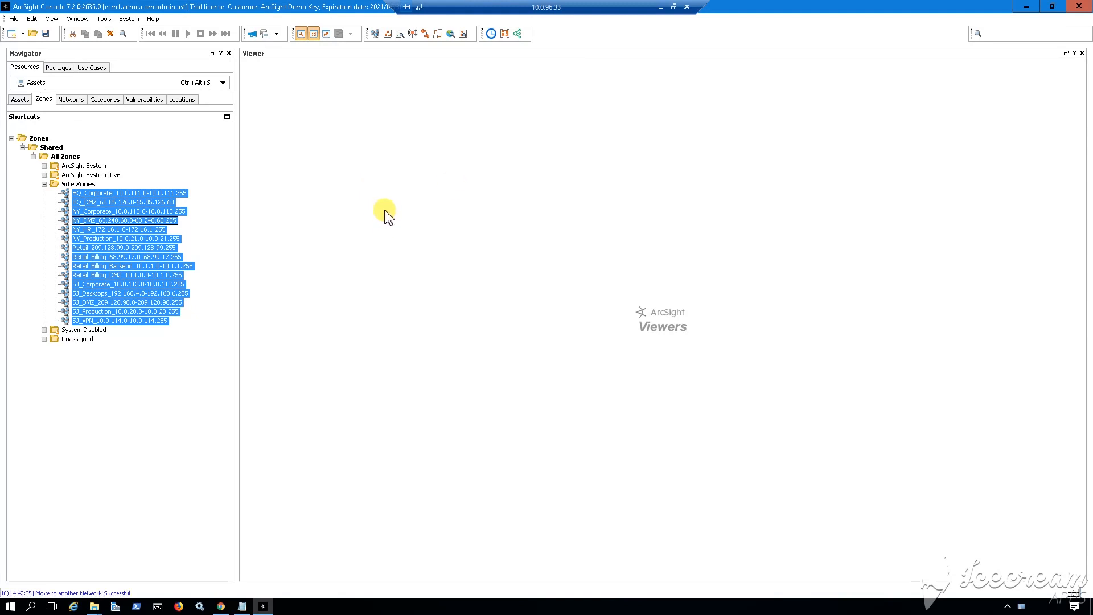
# Step: Display the graph view of the ACME network to examine its linked zones and customer
pyautogui.click(71, 100)
pyautogui.click(81, 175)
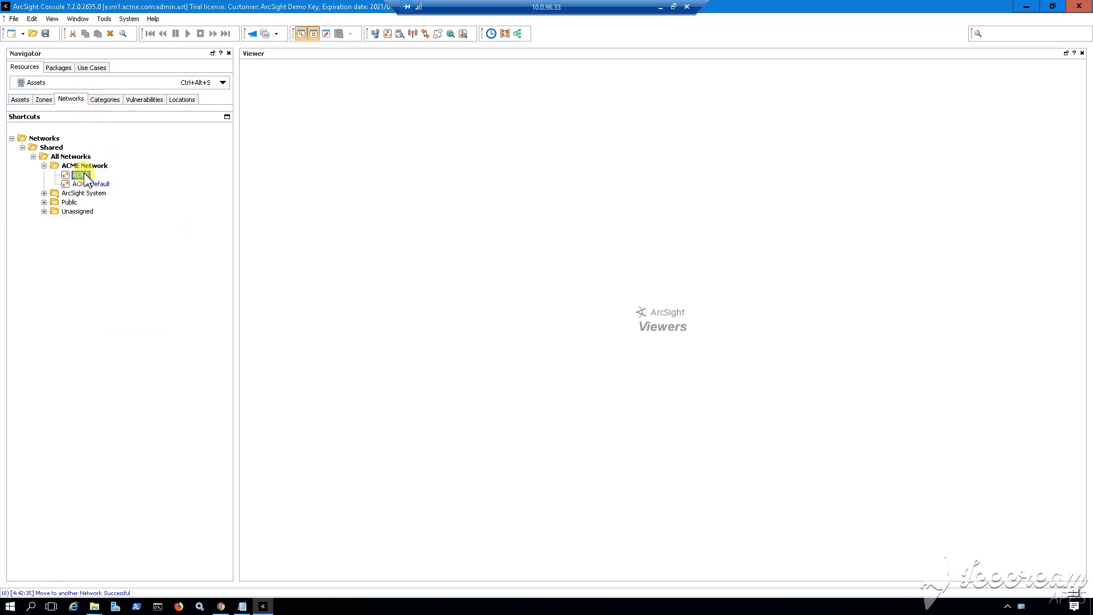
pyautogui.rightClick(80, 177)
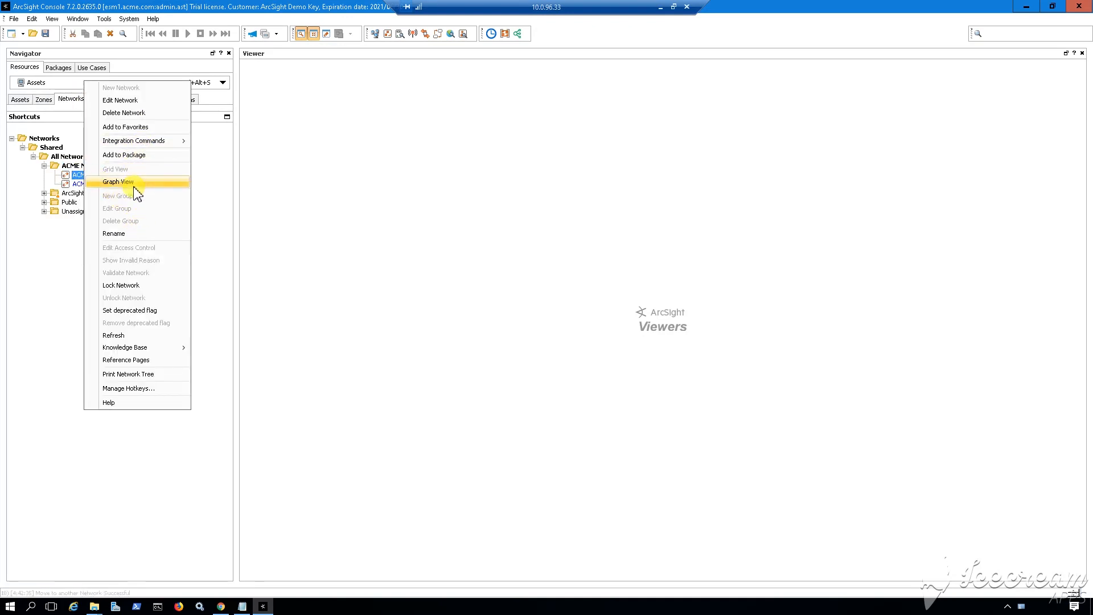
pyautogui.click(135, 183)
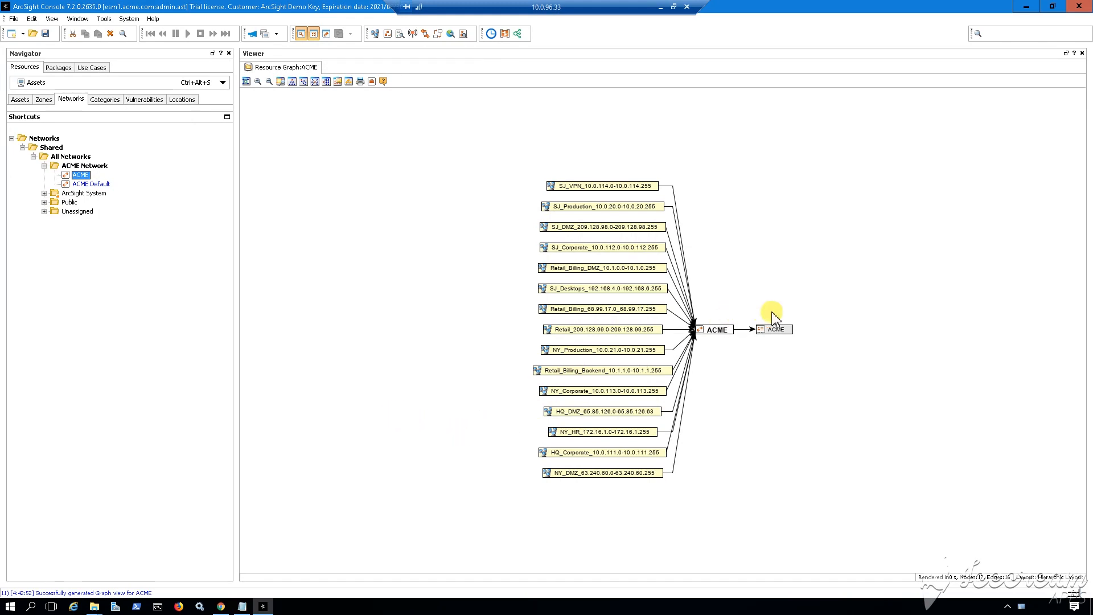
# Step: Spread the two ACME nodes apart in the resource graph and shift the HQ_Corporate and NY_DMZ zone nodes
pyautogui.moveTo(789, 330); pyautogui.dragTo(877, 328)
pyautogui.moveTo(740, 333); pyautogui.dragTo(781, 334)
pyautogui.moveTo(870, 328); pyautogui.dragTo(897, 332)
pyautogui.click(871, 384)
pyautogui.click(887, 332)
pyautogui.click(753, 330)
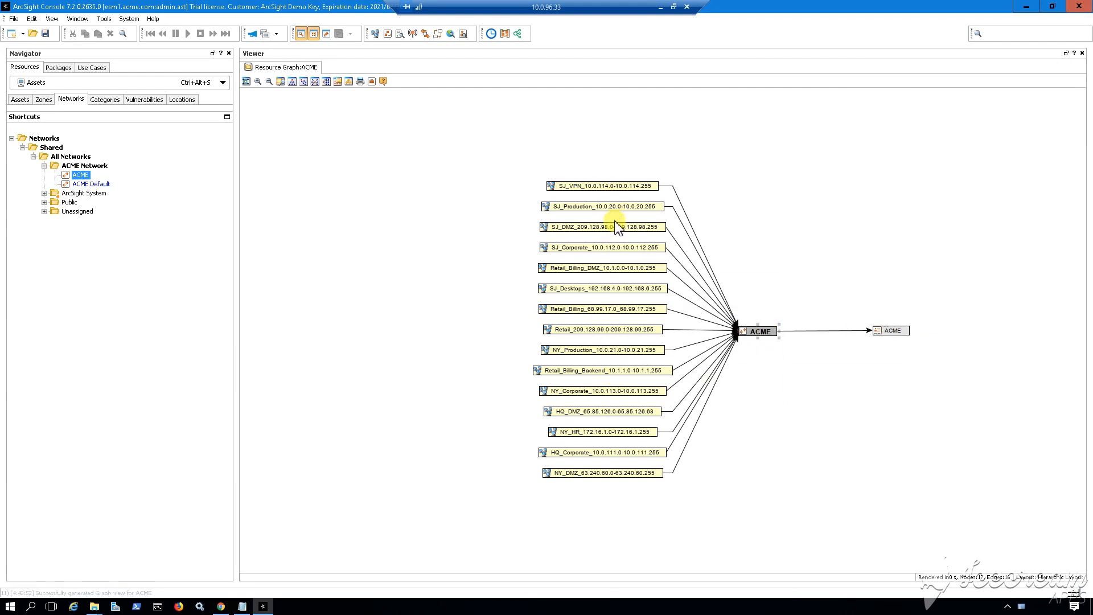
pyautogui.moveTo(612, 474); pyautogui.dragTo(647, 472)
pyautogui.click(842, 469)
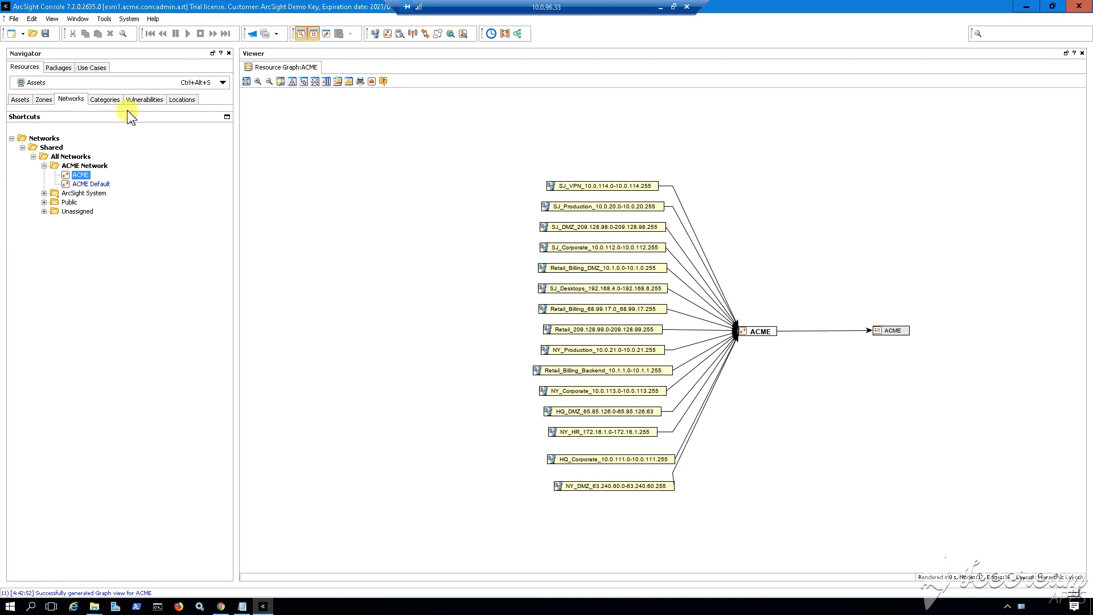
# Step: Compare the ArcSight System private address space zones with the zones in the Site Zones group, collapsing Site Zones when done
pyautogui.click(44, 99)
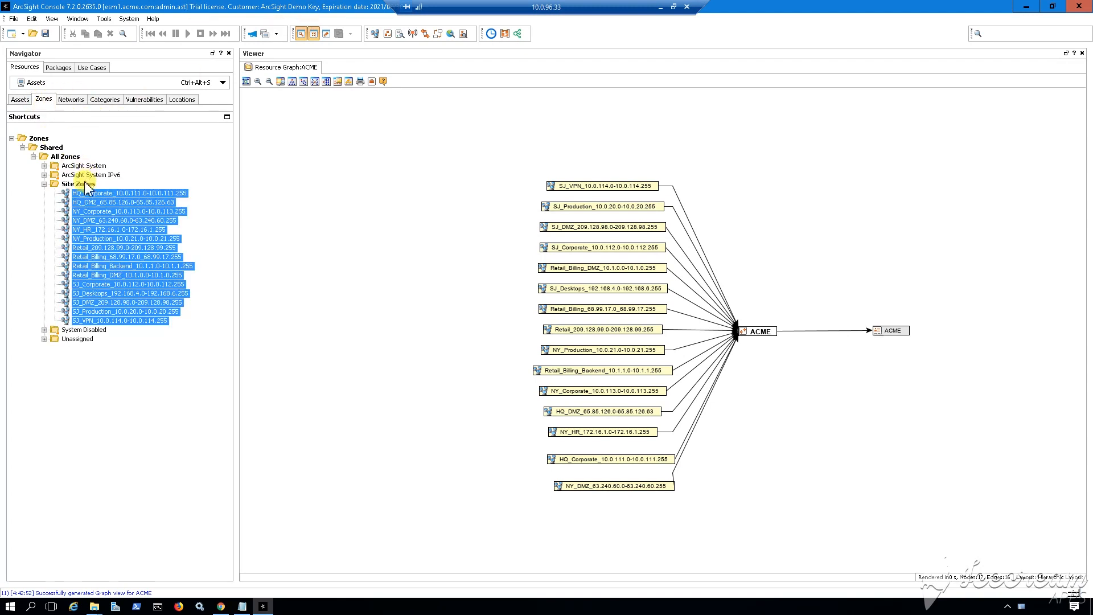
pyautogui.click(43, 184)
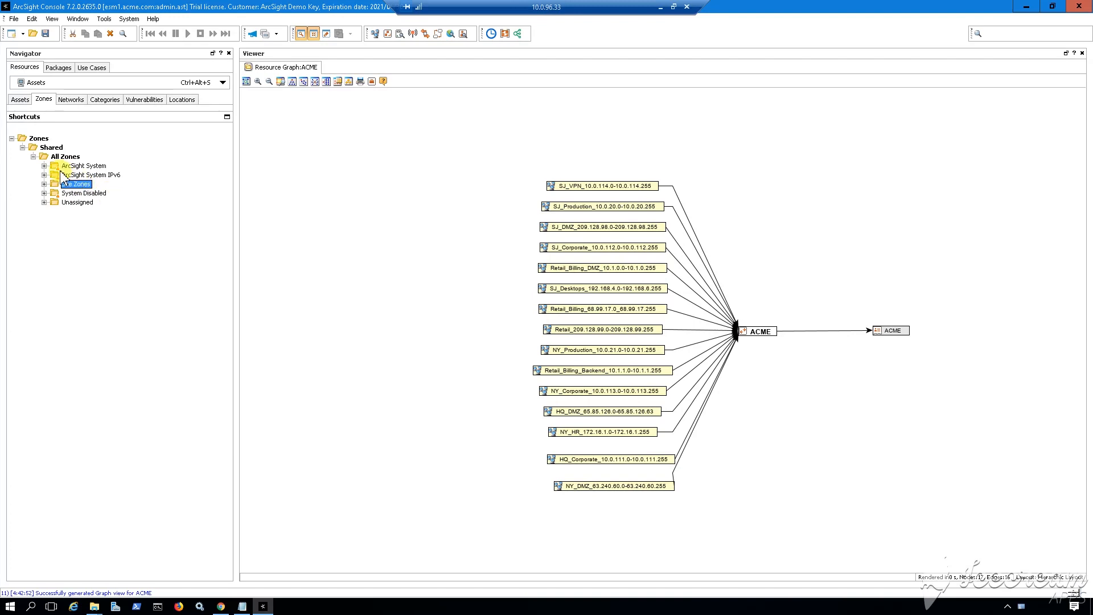
pyautogui.click(85, 175)
pyautogui.press('Up')
pyautogui.press('Right')
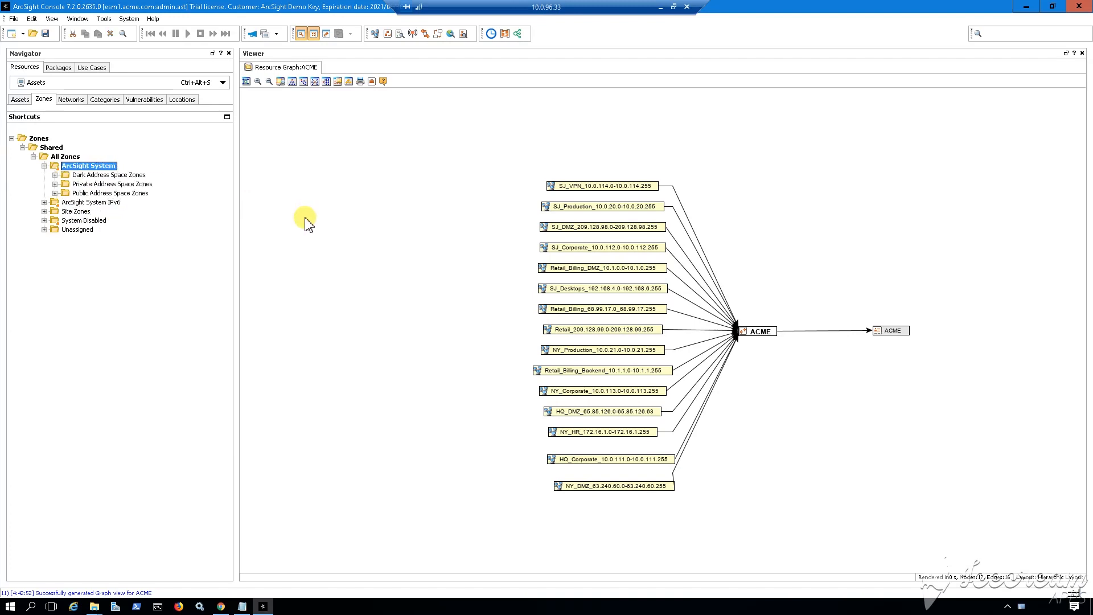
pyautogui.press('Down')
pyautogui.press('Down')
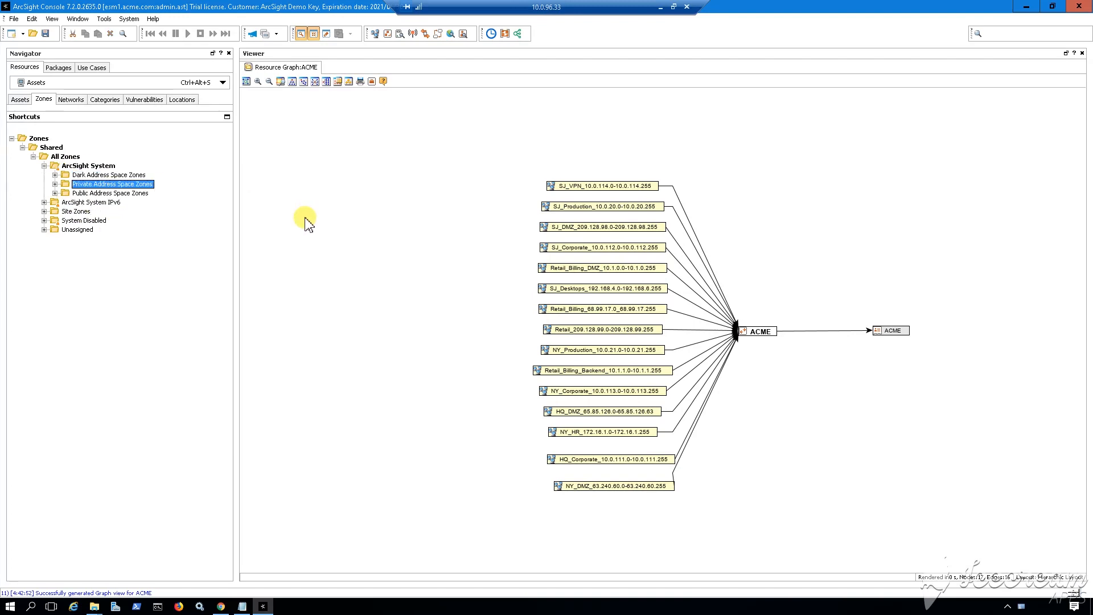
pyautogui.press('Right')
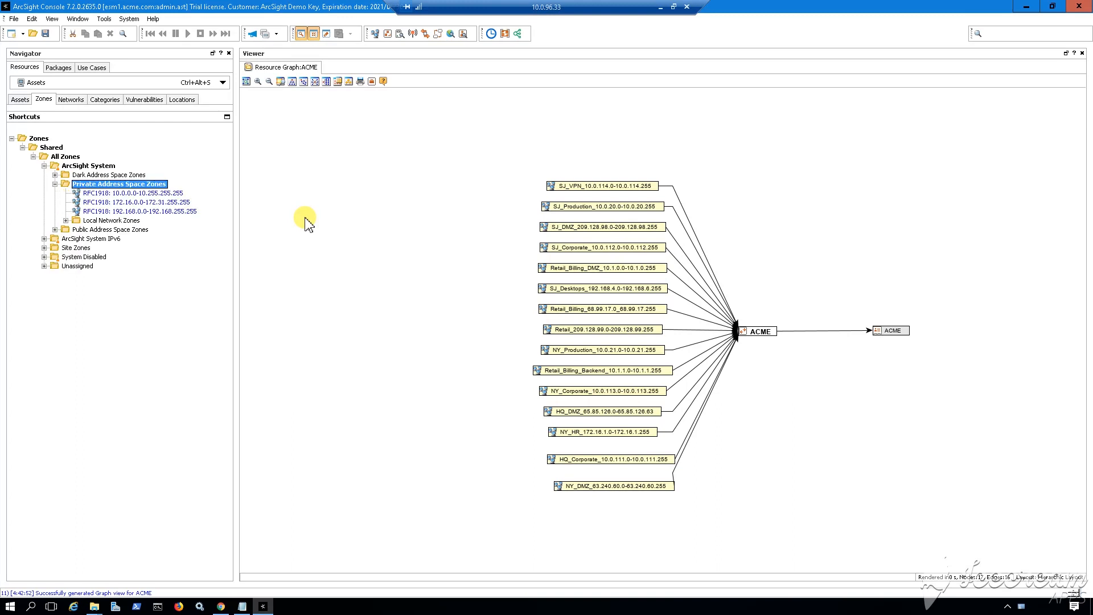
pyautogui.press('Left')
pyautogui.press('Down')
pyautogui.press('Down')
pyautogui.press('Down')
pyautogui.press('Right')
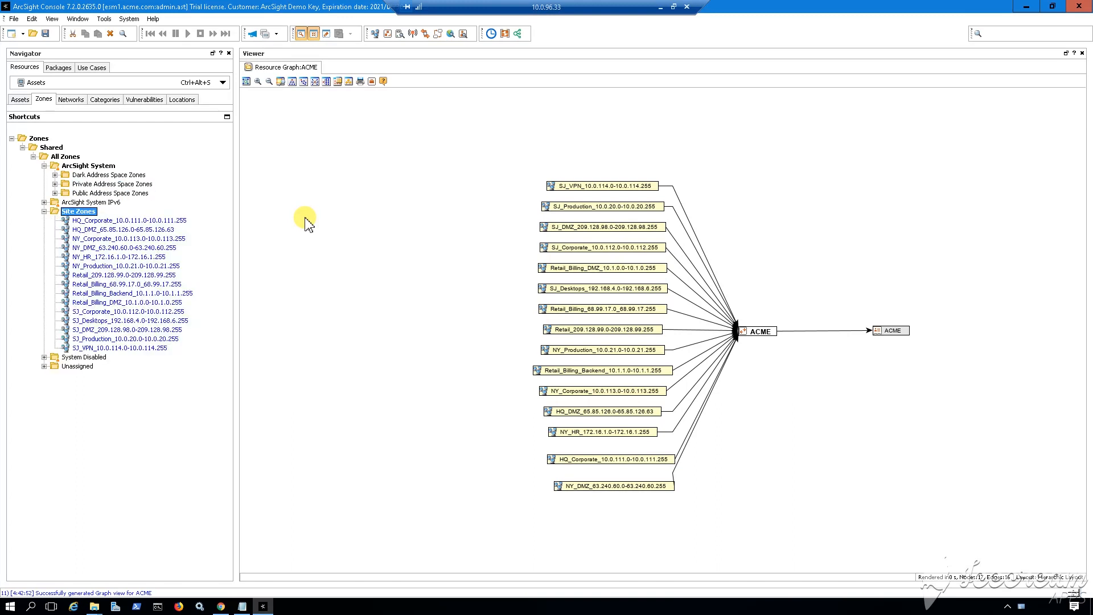
pyautogui.click(44, 211)
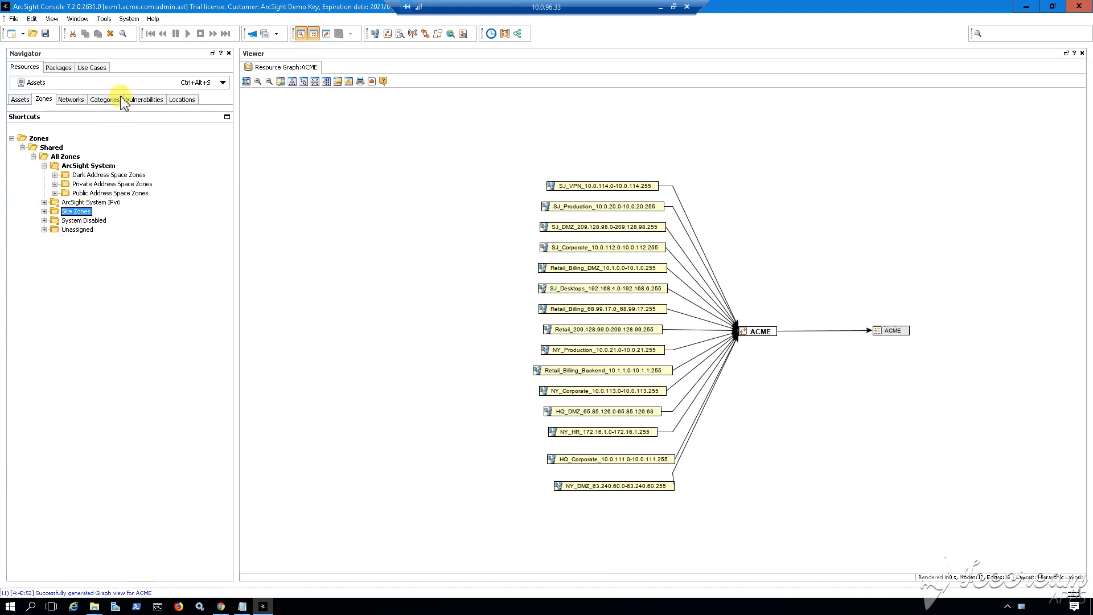
# Step: Import the All_ACME_Zones_Groups.arb package bundle from the Network Model folder, install it and close the summary reports
pyautogui.click(59, 68)
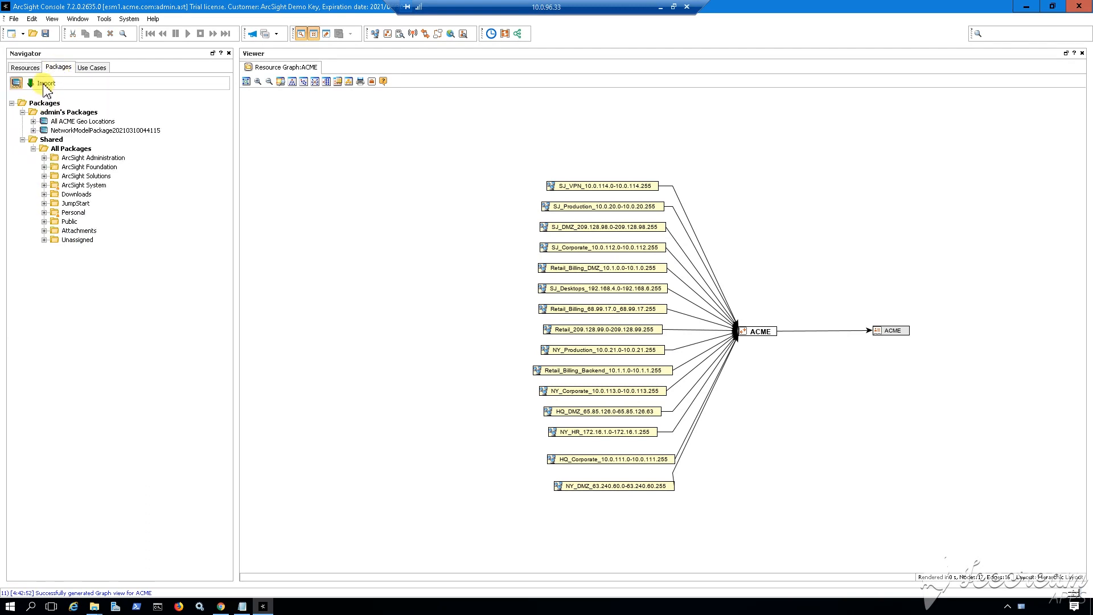
pyautogui.click(50, 87)
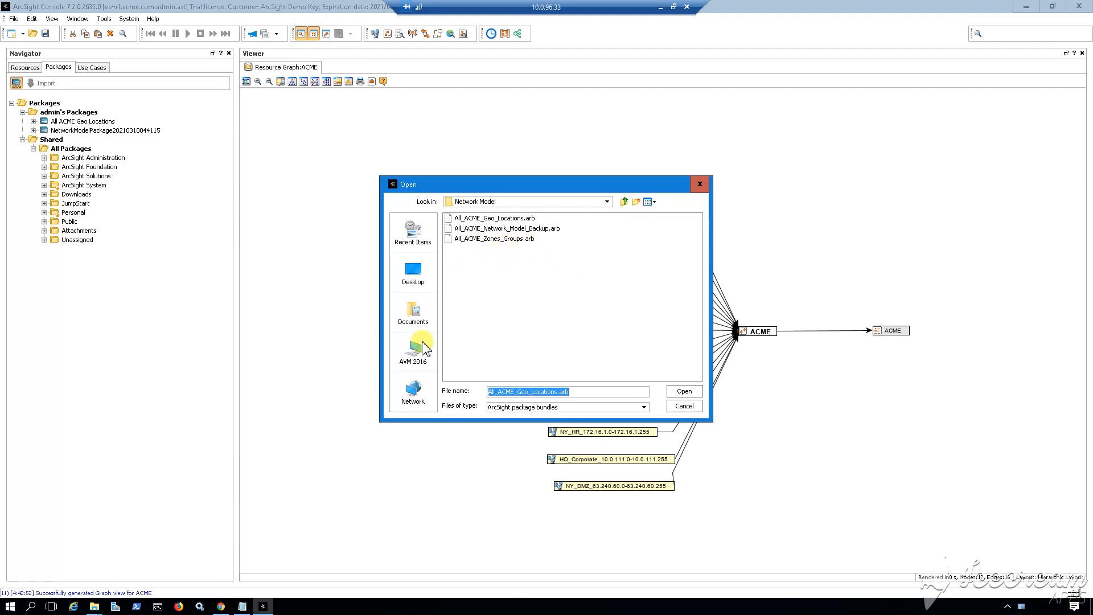
pyautogui.click(492, 241)
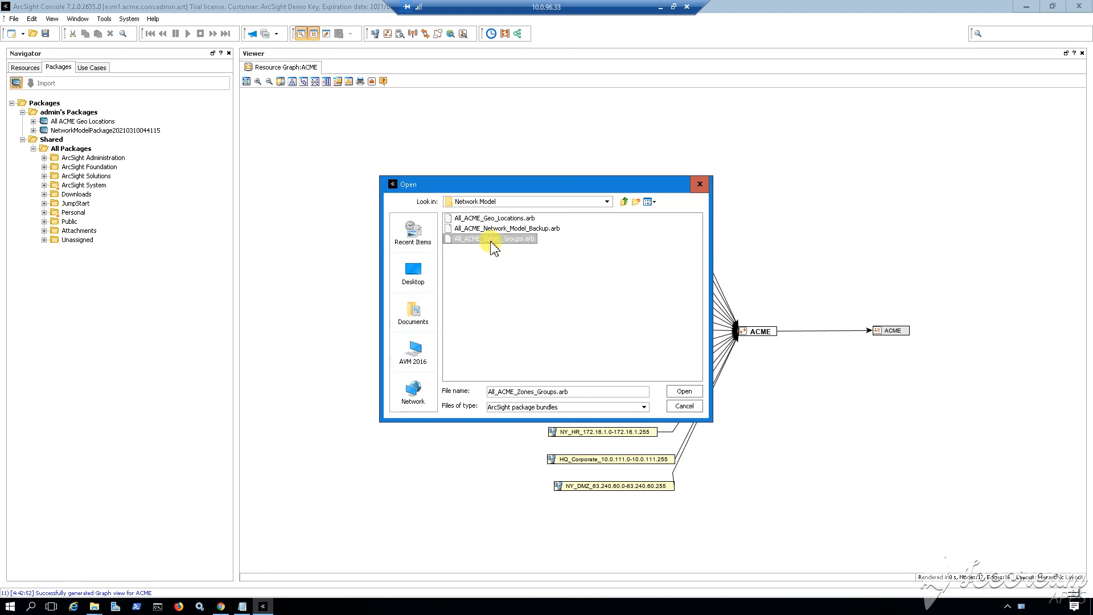
pyautogui.click(683, 392)
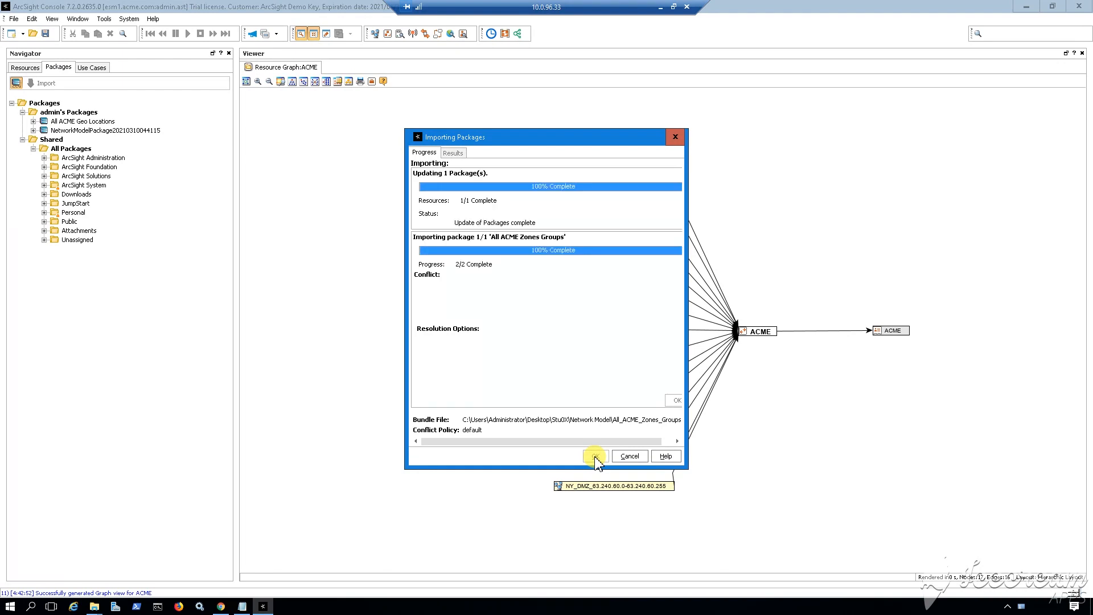
pyautogui.click(596, 456)
pyautogui.click(586, 439)
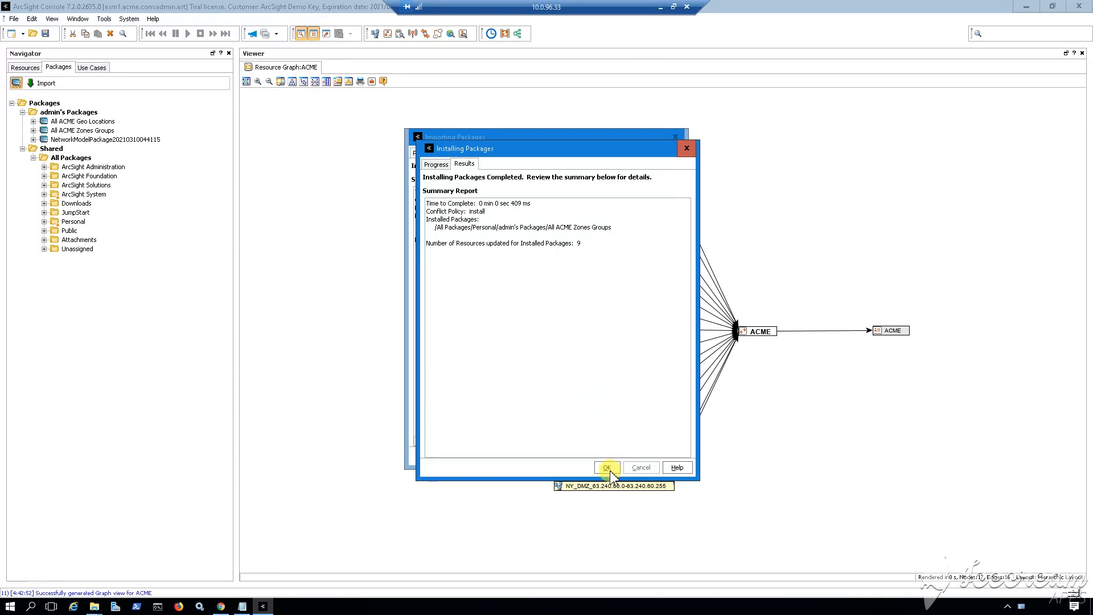
pyautogui.click(595, 456)
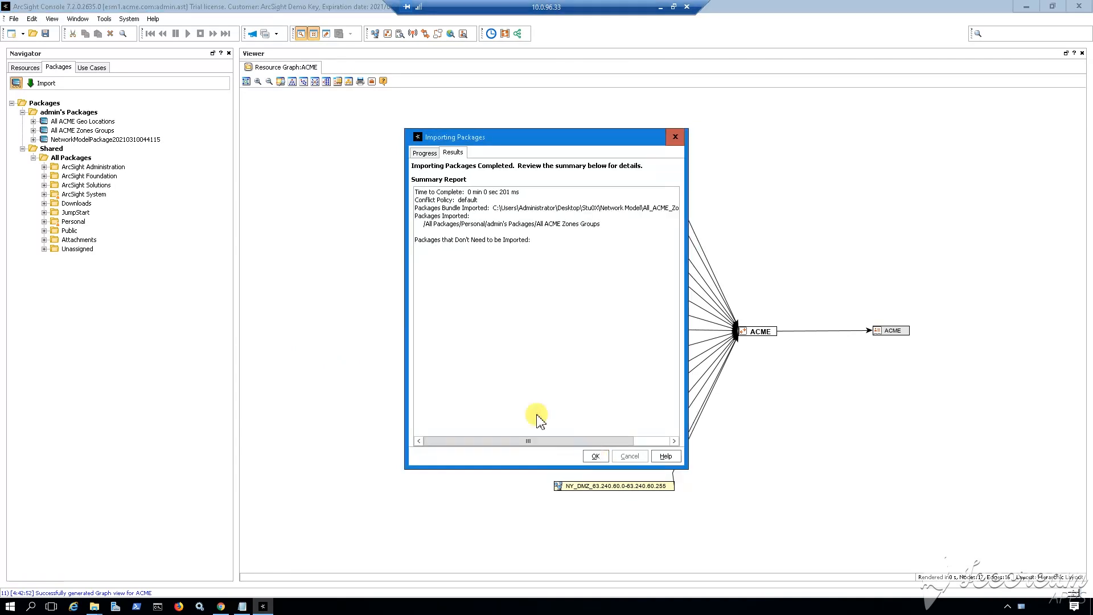
# Step: Return to the zones tree, collapse the ArcSight System group and expand the ACME Zones group
pyautogui.click(25, 68)
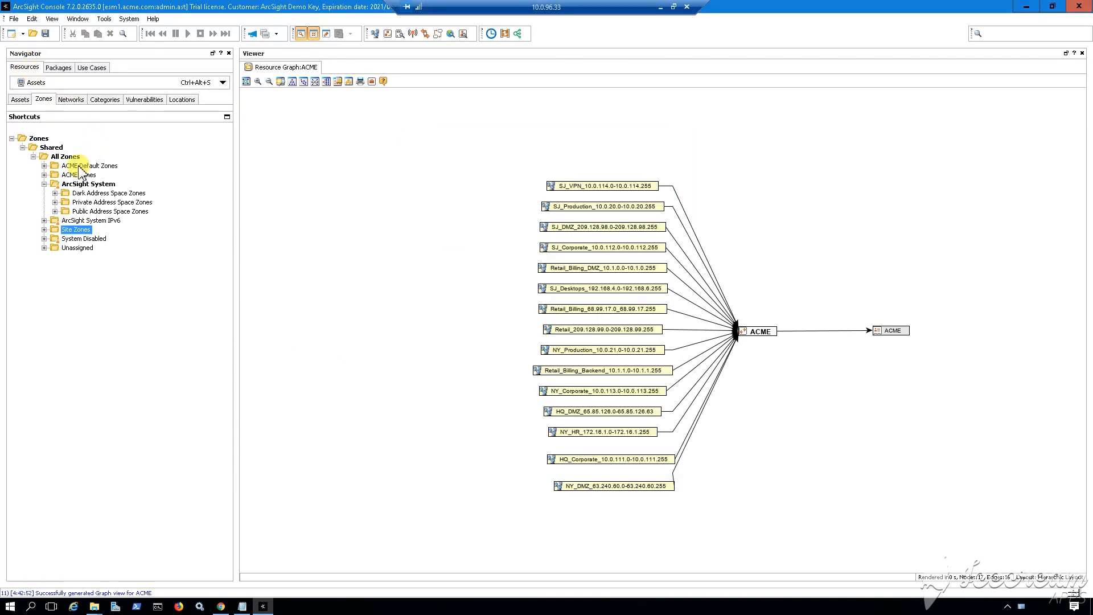
pyautogui.click(44, 184)
pyautogui.click(45, 175)
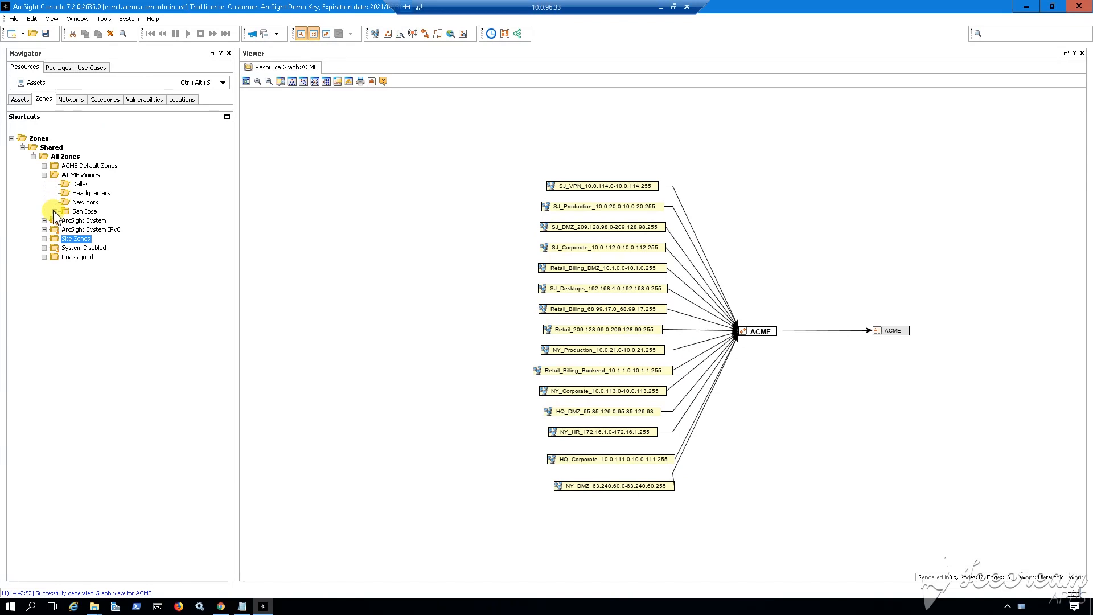
# Step: Move the four Retail zones from the Site Zones group into the Dallas group under ACME Zones
pyautogui.click(45, 239)
pyautogui.click(105, 249)
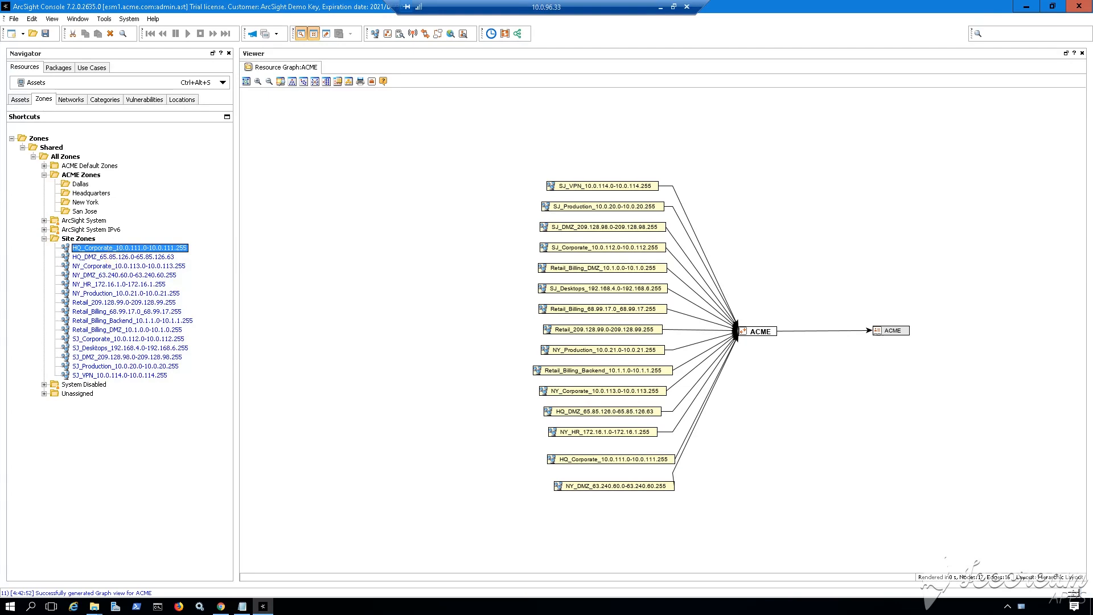
pyautogui.click(115, 330)
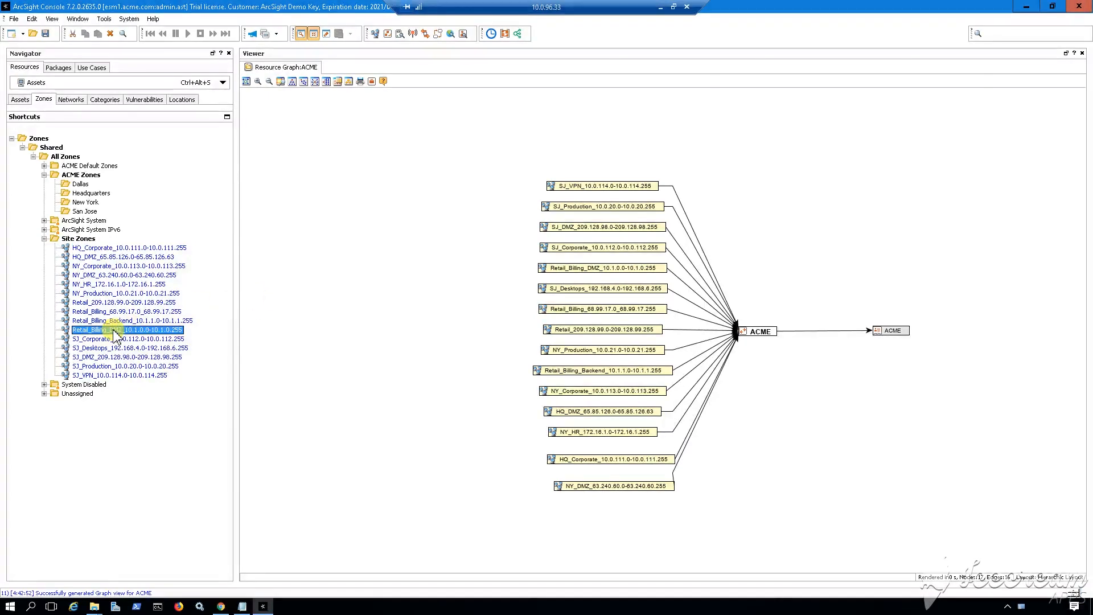
pyautogui.keyDown('ctrl'); pyautogui.click(131, 321); pyautogui.keyUp('ctrl')
pyautogui.keyDown('ctrl'); pyautogui.click(132, 311); pyautogui.keyUp('ctrl')
pyautogui.keyDown('ctrl'); pyautogui.click(132, 302); pyautogui.keyUp('ctrl')
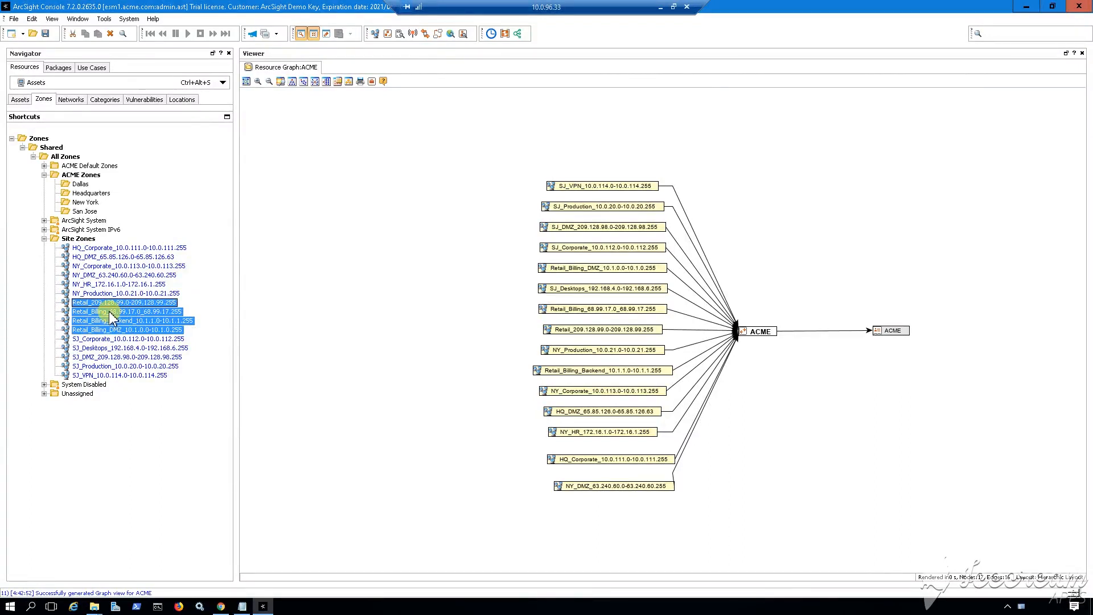
pyautogui.moveTo(100, 323); pyautogui.dragTo(81, 187)
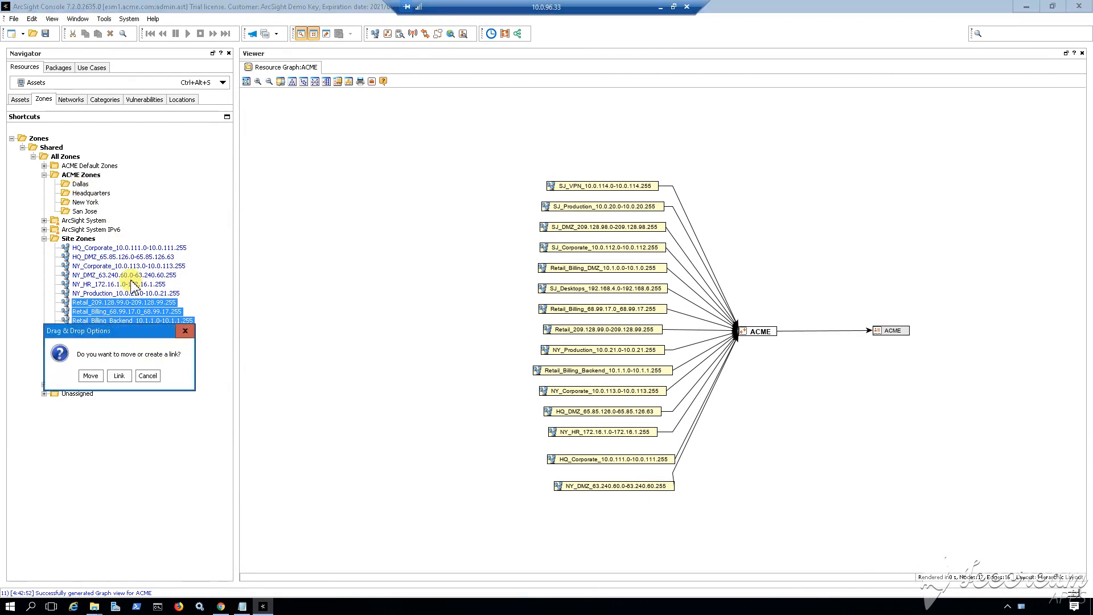
pyautogui.click(90, 374)
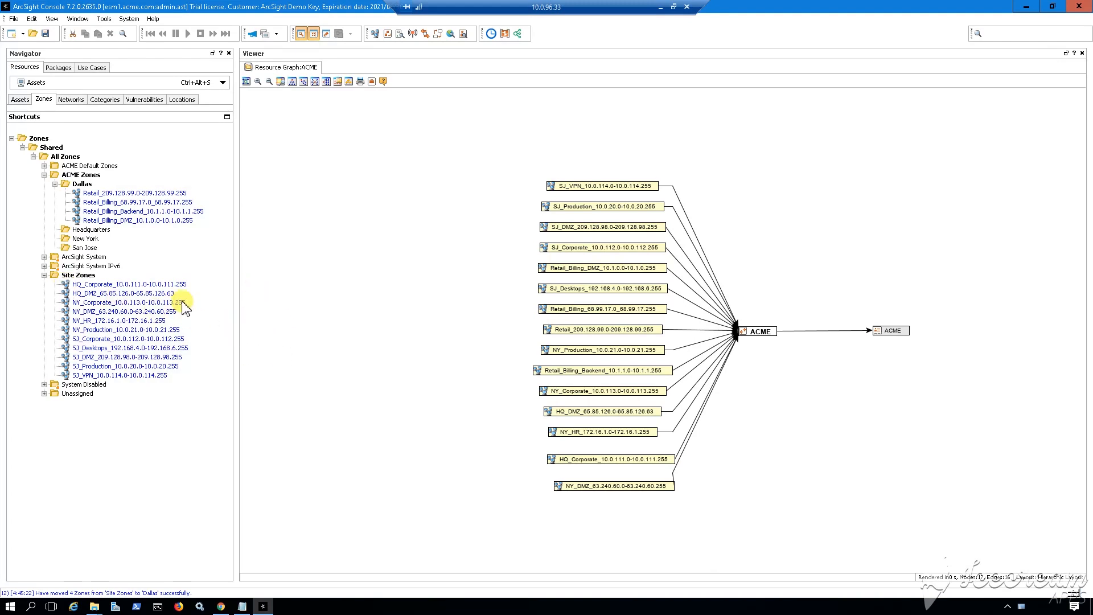
# Step: Move the HQ_Corporate and HQ_DMZ zones from Site Zones into the Headquarters group
pyautogui.click(116, 285)
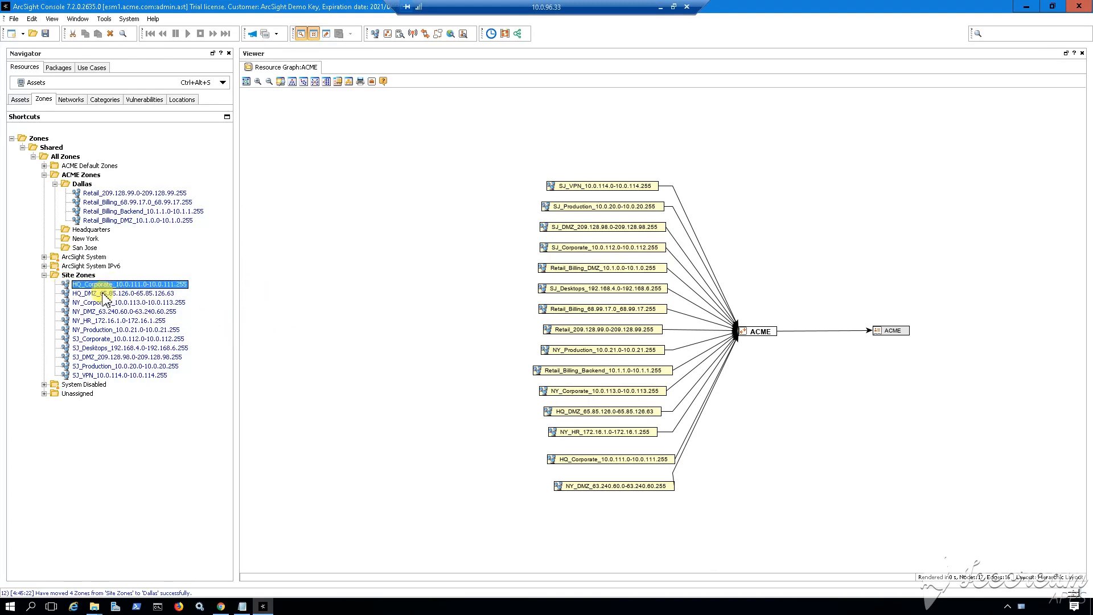
pyautogui.keyDown('ctrl'); pyautogui.click(105, 294); pyautogui.keyUp('ctrl')
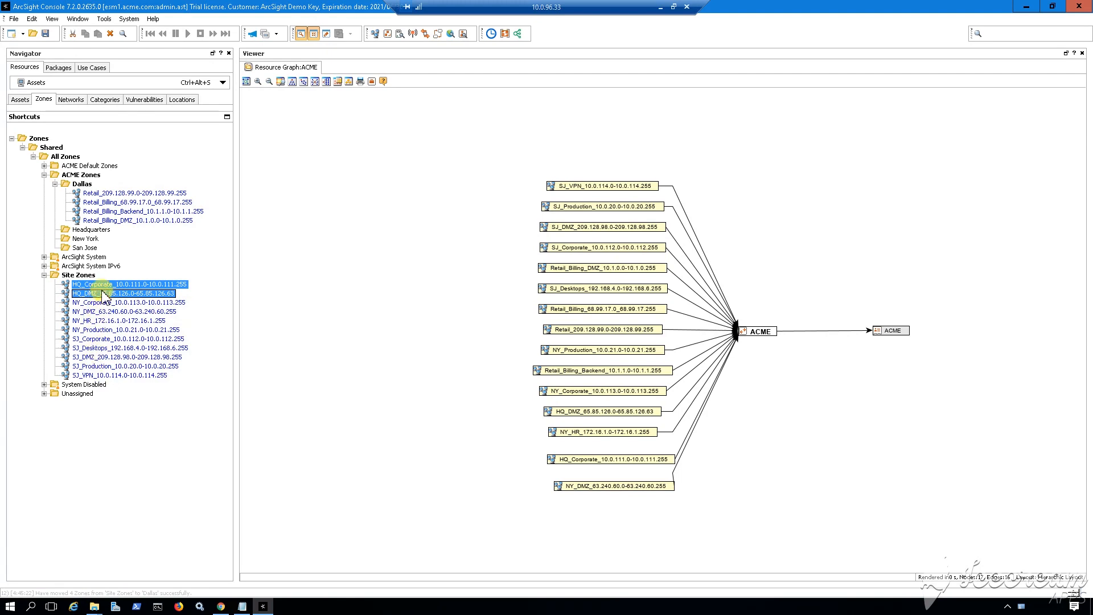
pyautogui.moveTo(104, 294); pyautogui.dragTo(102, 235)
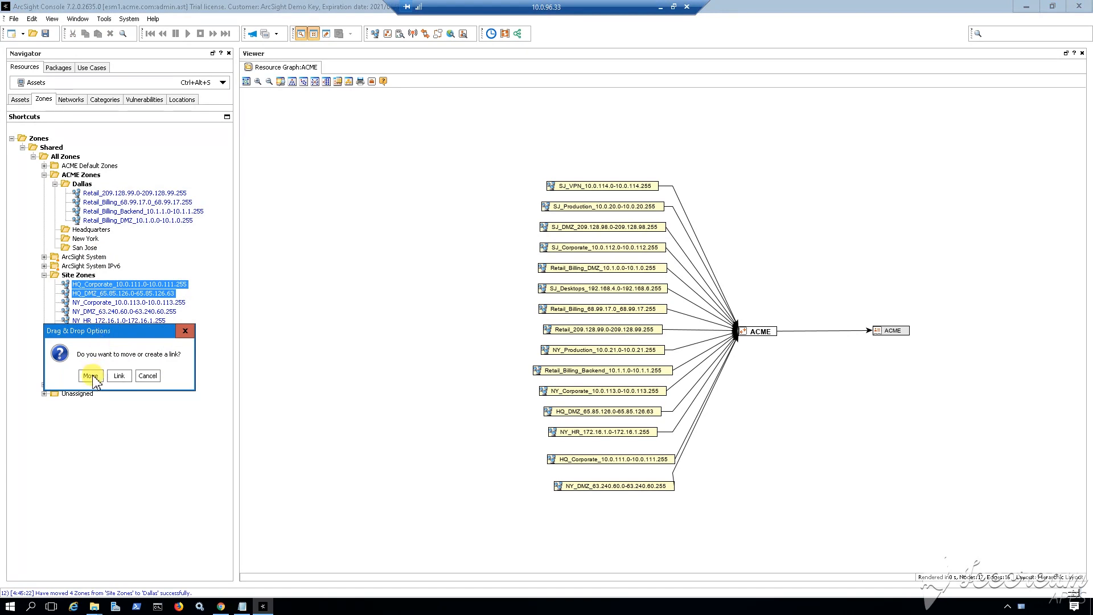
pyautogui.click(90, 371)
# Step: Move the NY_Corporate, NY_DMZ, NY_HR and NY_Production zones from Site Zones into the New York group
pyautogui.click(116, 302)
pyautogui.keyDown('shift'); pyautogui.click(107, 320); pyautogui.keyUp('shift')
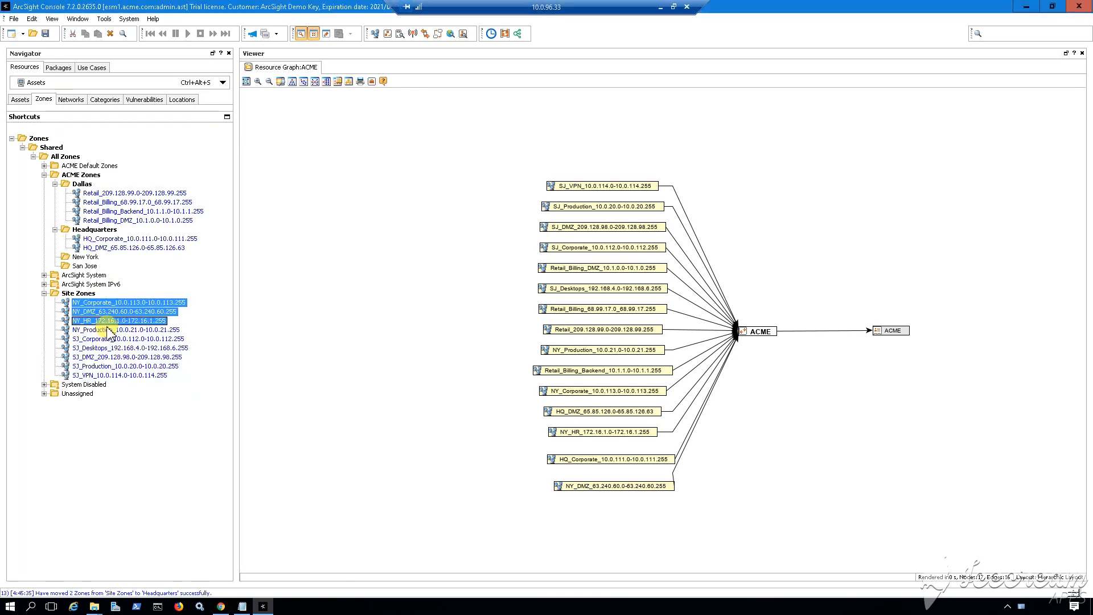
pyautogui.keyDown('shift'); pyautogui.click(108, 329); pyautogui.keyUp('shift')
pyautogui.moveTo(106, 319); pyautogui.dragTo(87, 257)
pyautogui.click(90, 376)
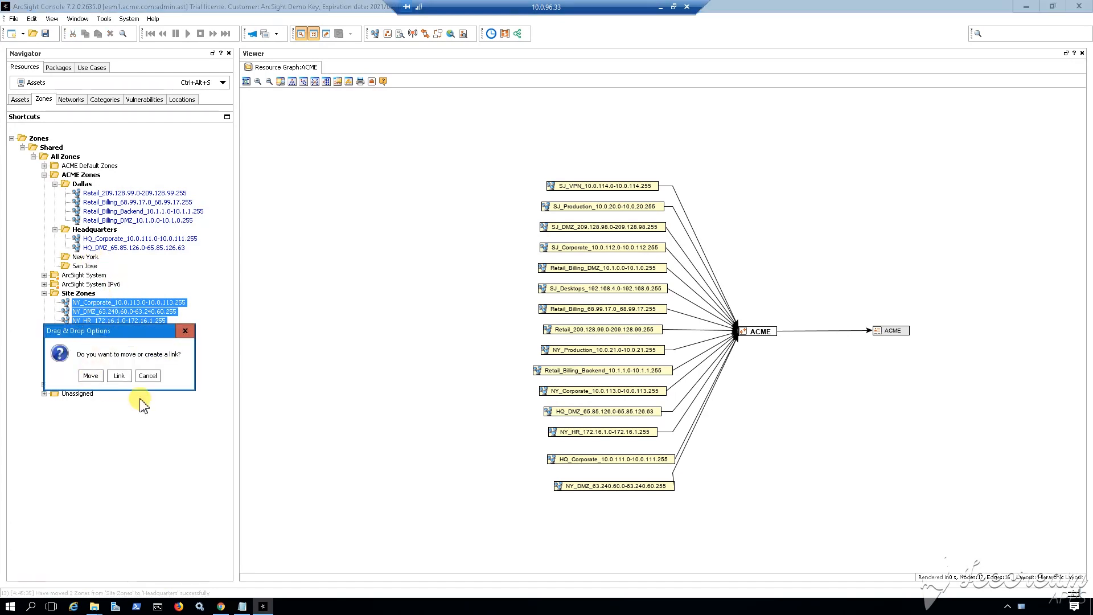
# Step: Move the five SJ zones from Site Zones into the San Jose group
pyautogui.click(106, 349)
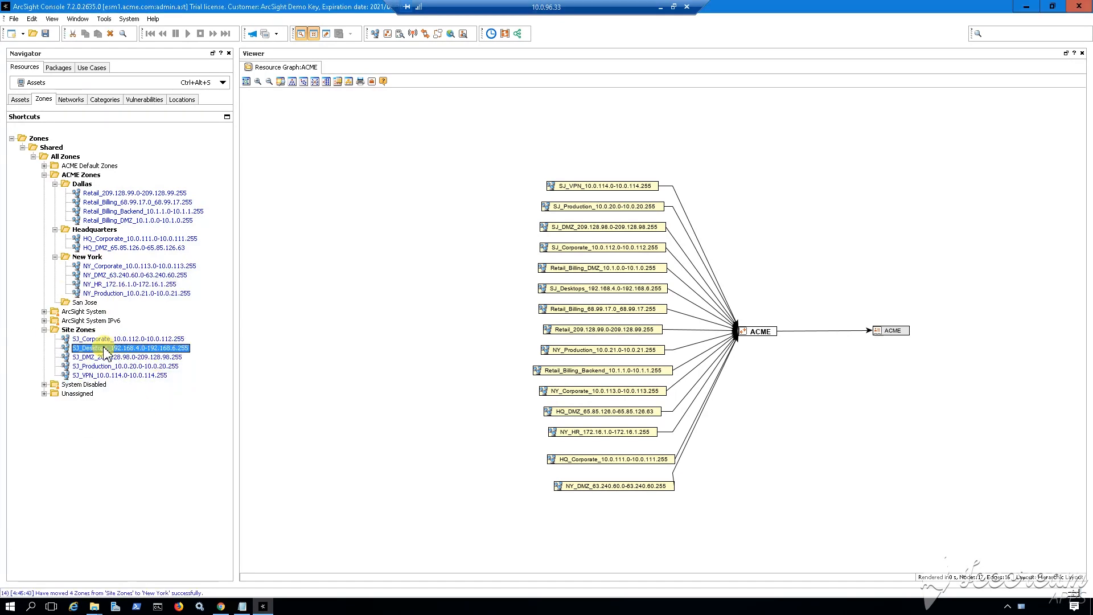
pyautogui.keyDown('ctrl'); pyautogui.click(110, 340); pyautogui.keyUp('ctrl')
pyautogui.keyDown('ctrl'); pyautogui.click(109, 358); pyautogui.keyUp('ctrl')
pyautogui.keyDown('ctrl'); pyautogui.click(107, 367); pyautogui.keyUp('ctrl')
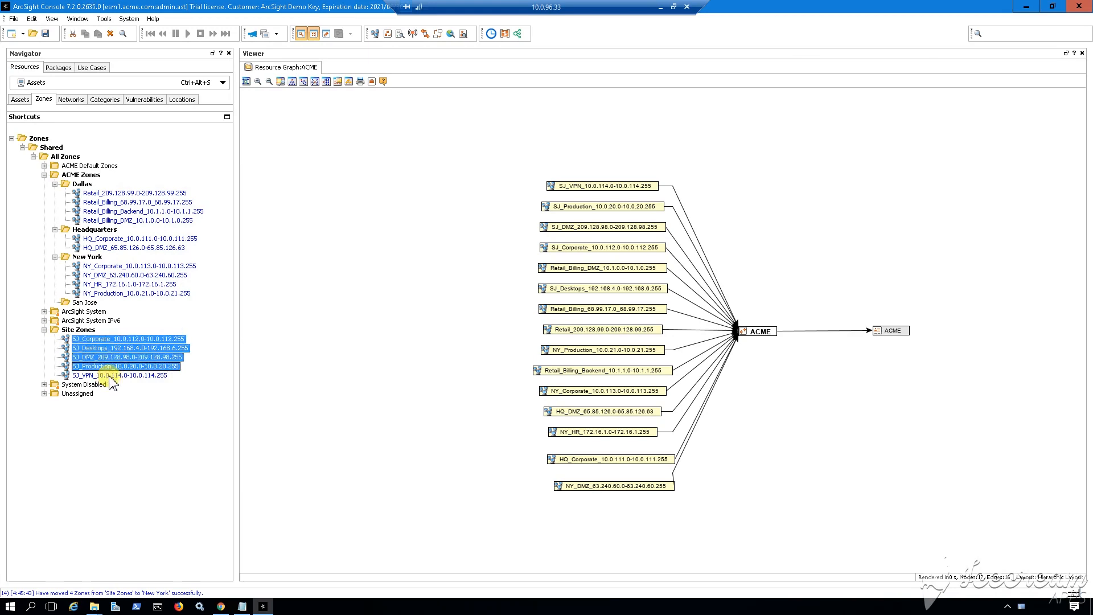
pyautogui.keyDown('ctrl'); pyautogui.click(107, 376); pyautogui.keyUp('ctrl')
pyautogui.moveTo(99, 358); pyautogui.dragTo(85, 303)
pyautogui.click(92, 377)
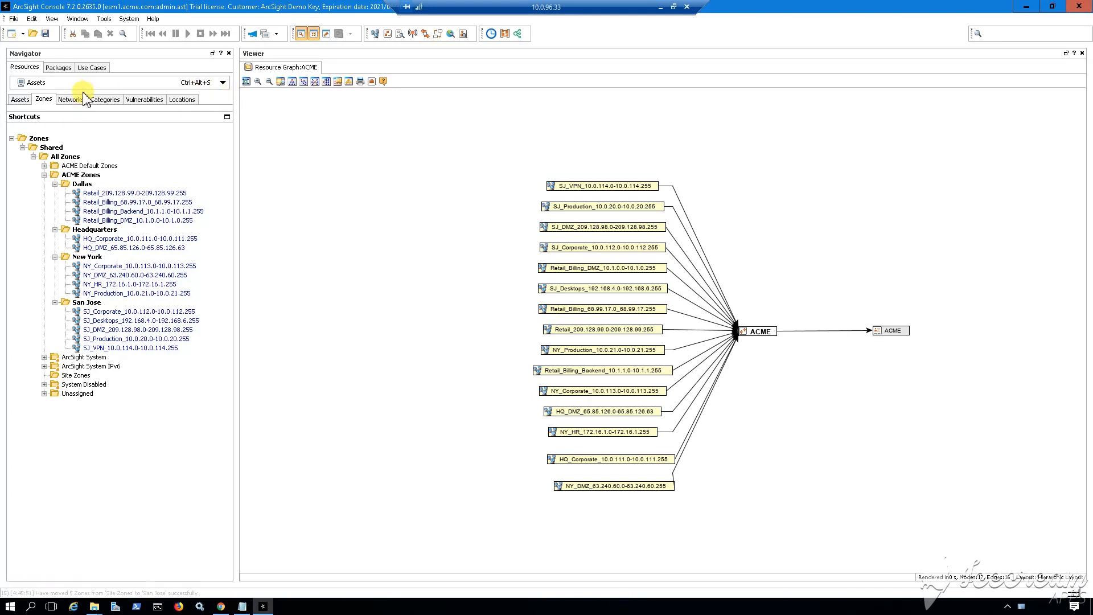
# Step: Start the Network Model wizard and load ACME_Default_Zones.csv from the Network Model folder as the zone CSV file
pyautogui.click(105, 19)
pyautogui.click(133, 44)
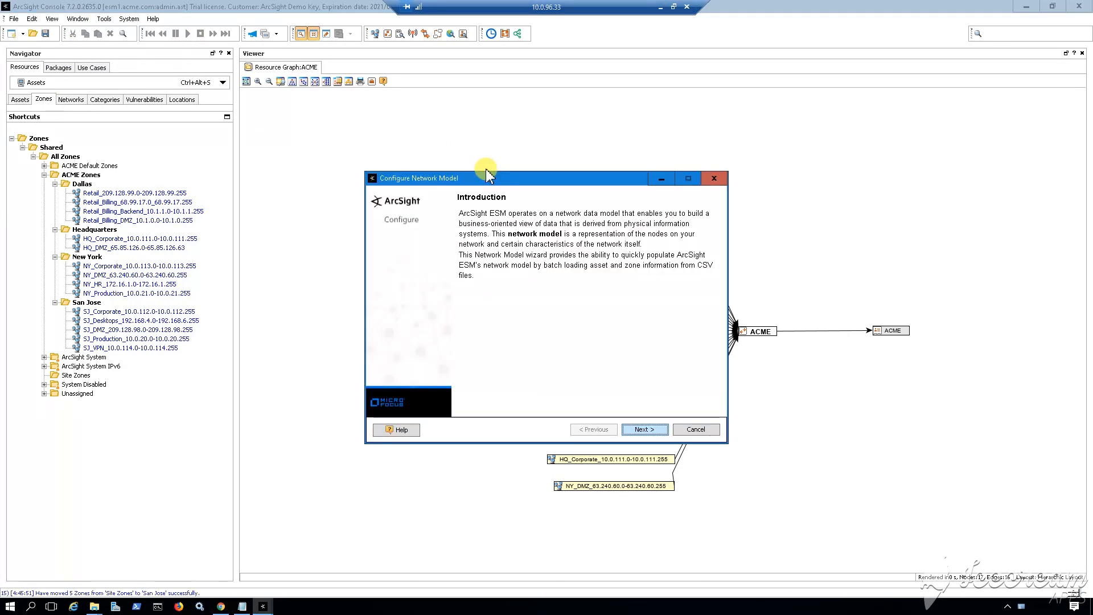
pyautogui.click(642, 430)
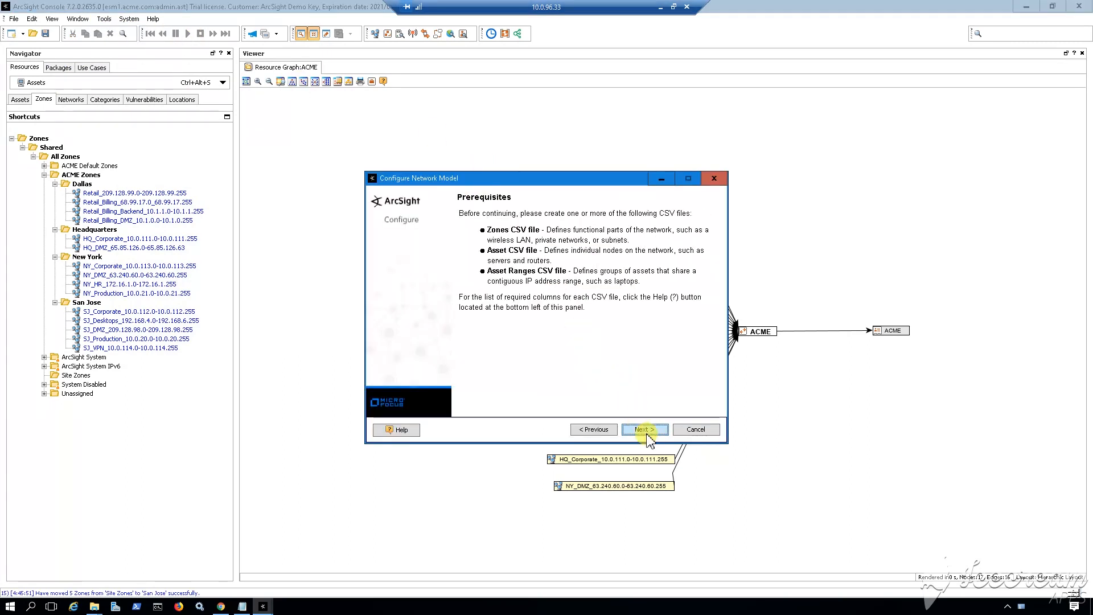
pyautogui.click(644, 429)
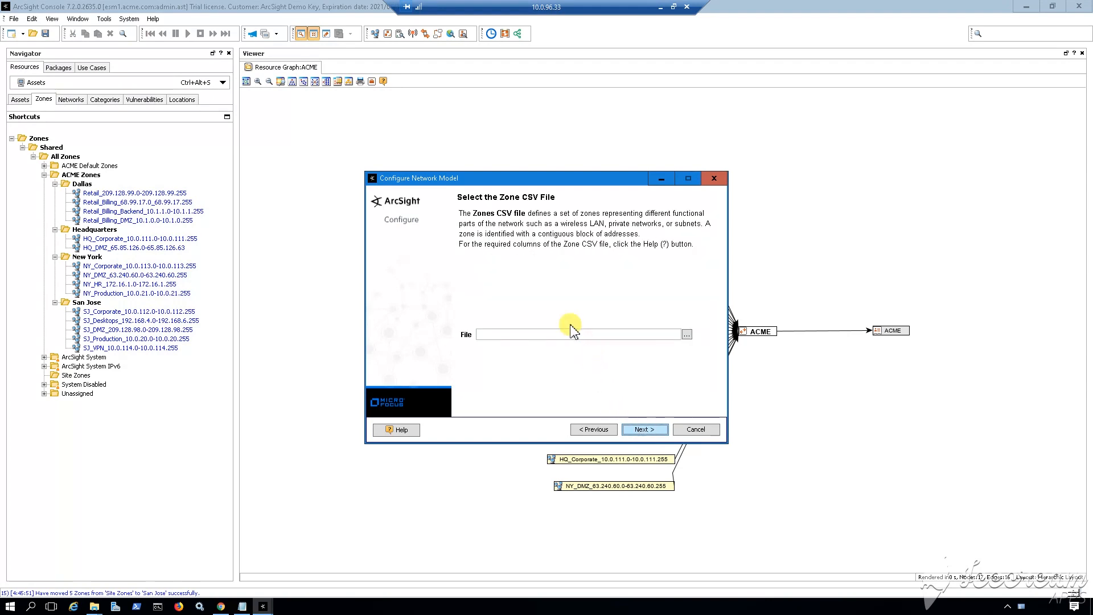
pyautogui.click(687, 335)
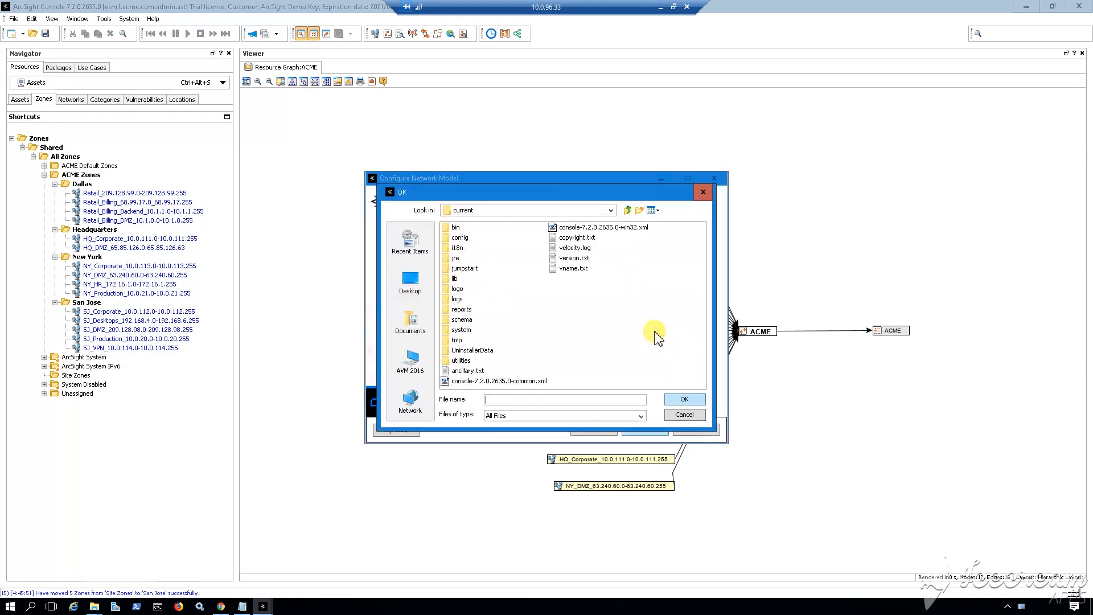
pyautogui.click(411, 297)
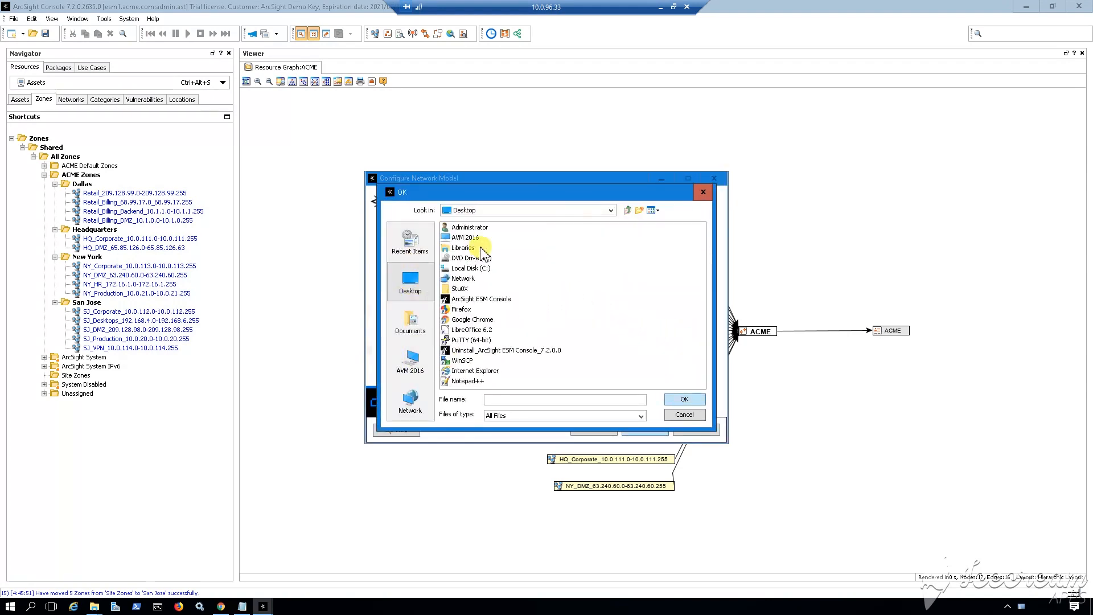
pyautogui.doubleClick(459, 289)
pyautogui.doubleClick(464, 269)
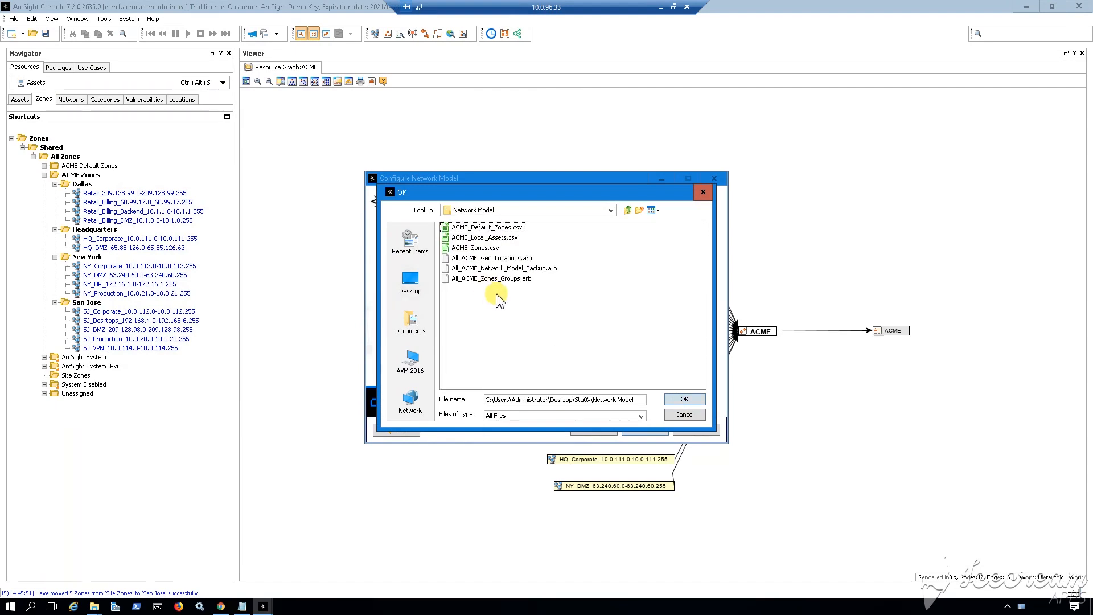
pyautogui.click(495, 227)
pyautogui.click(684, 399)
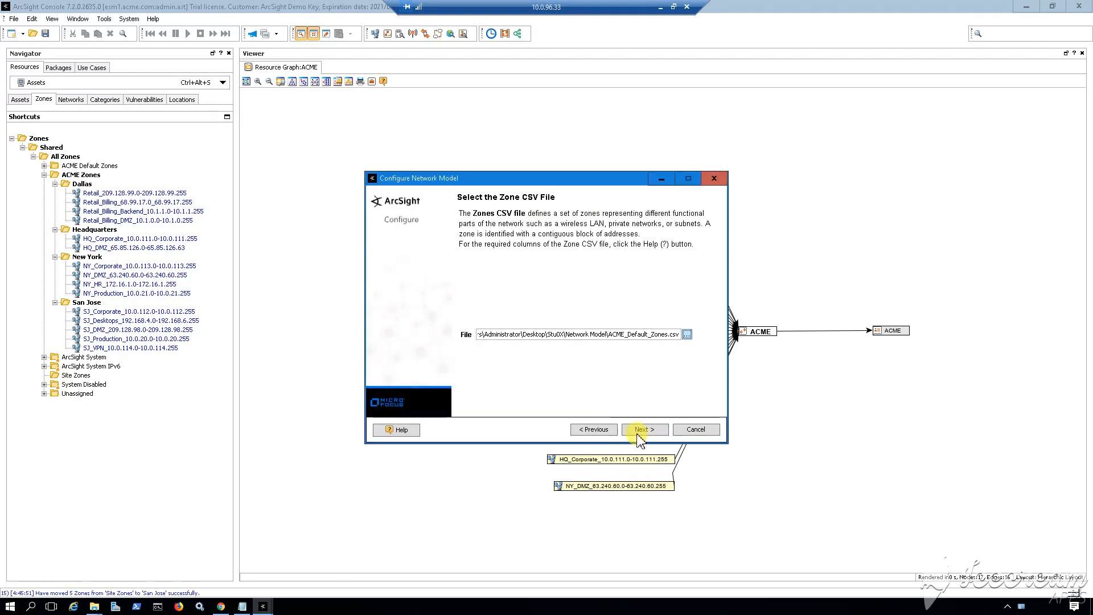
pyautogui.click(641, 432)
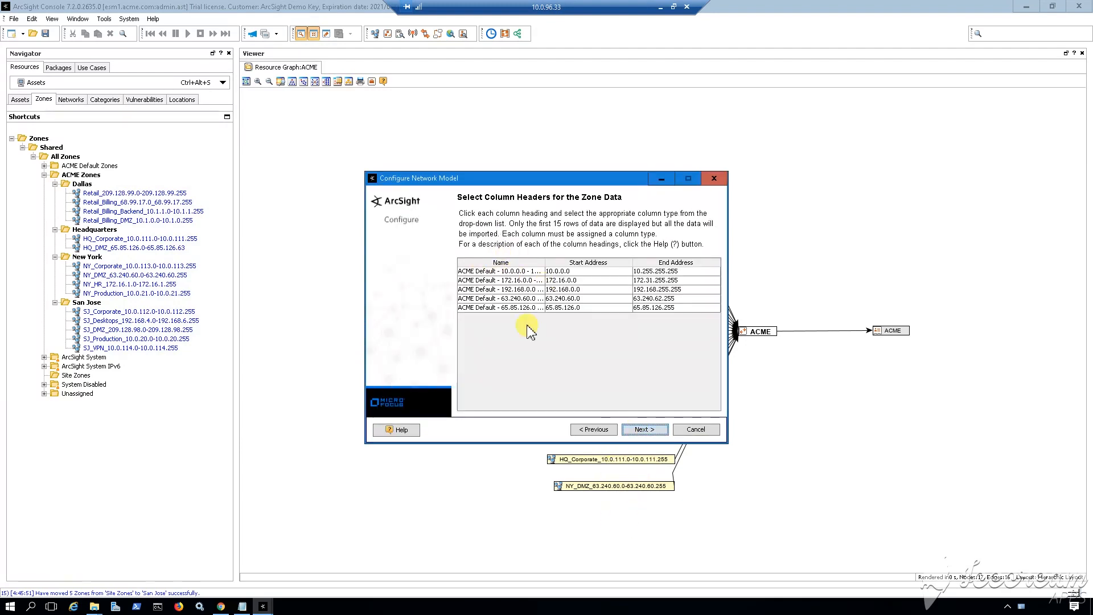
# Step: Accept the zone column headers and skip the asset and asset ranges CSV files in the wizard
pyautogui.click(641, 431)
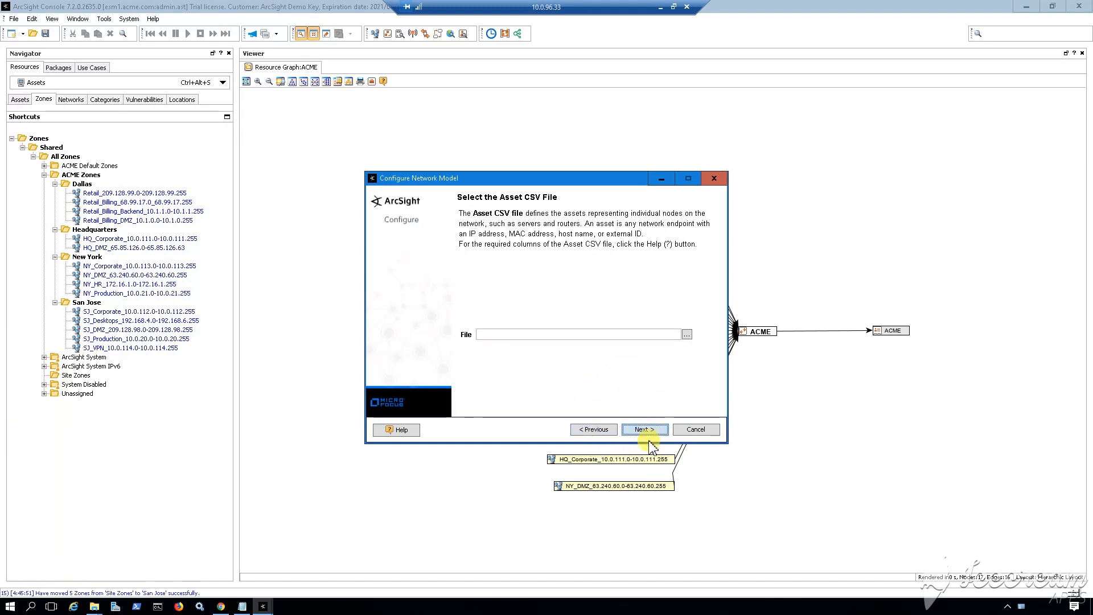
pyautogui.click(645, 430)
pyautogui.click(523, 325)
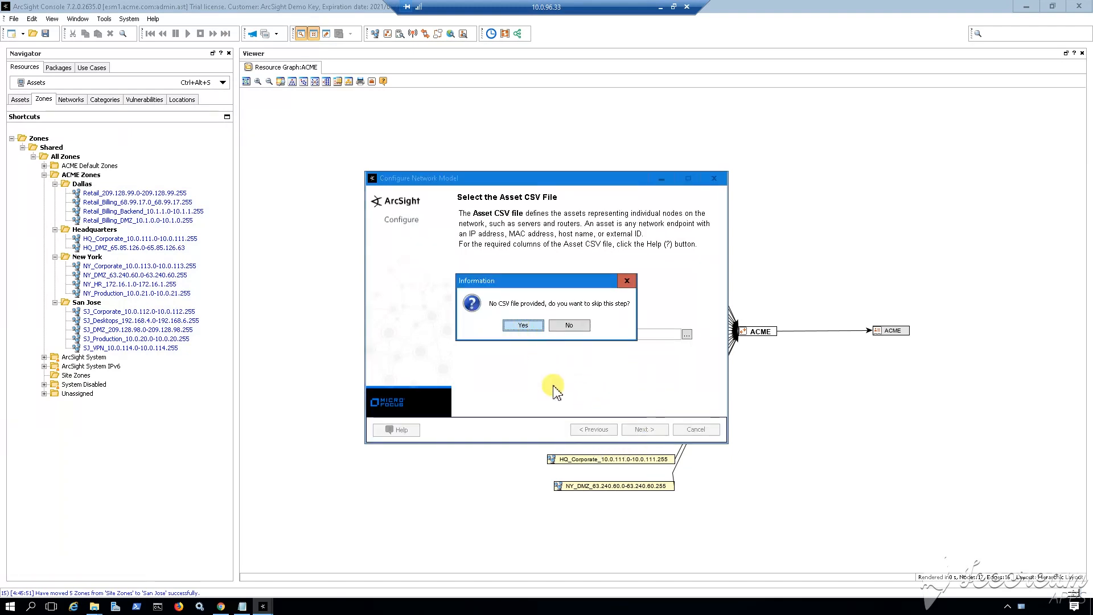
pyautogui.click(642, 431)
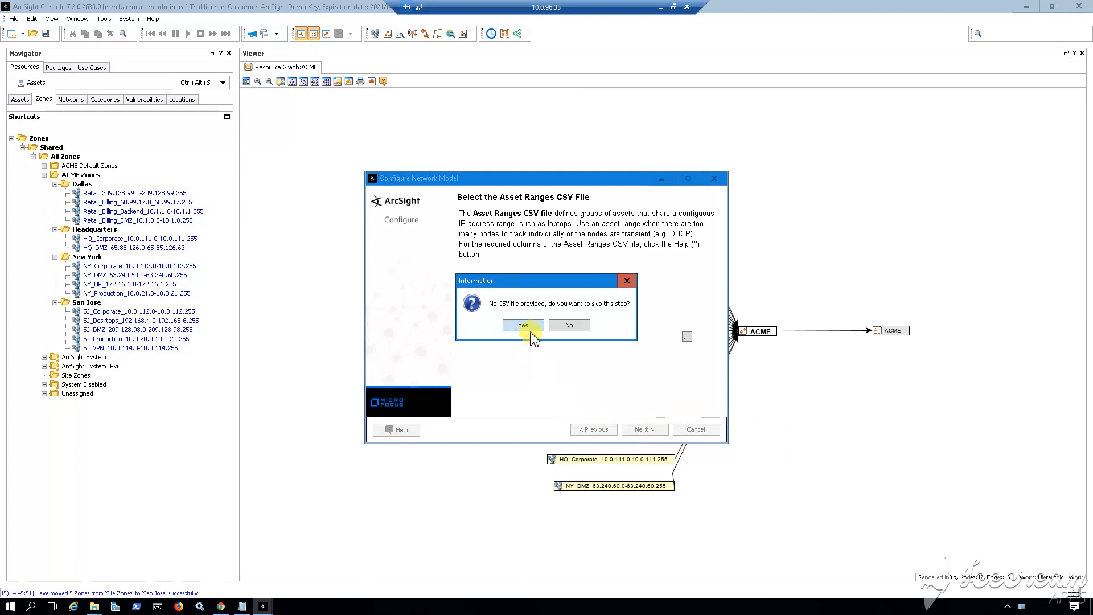
pyautogui.click(530, 327)
pyautogui.click(643, 429)
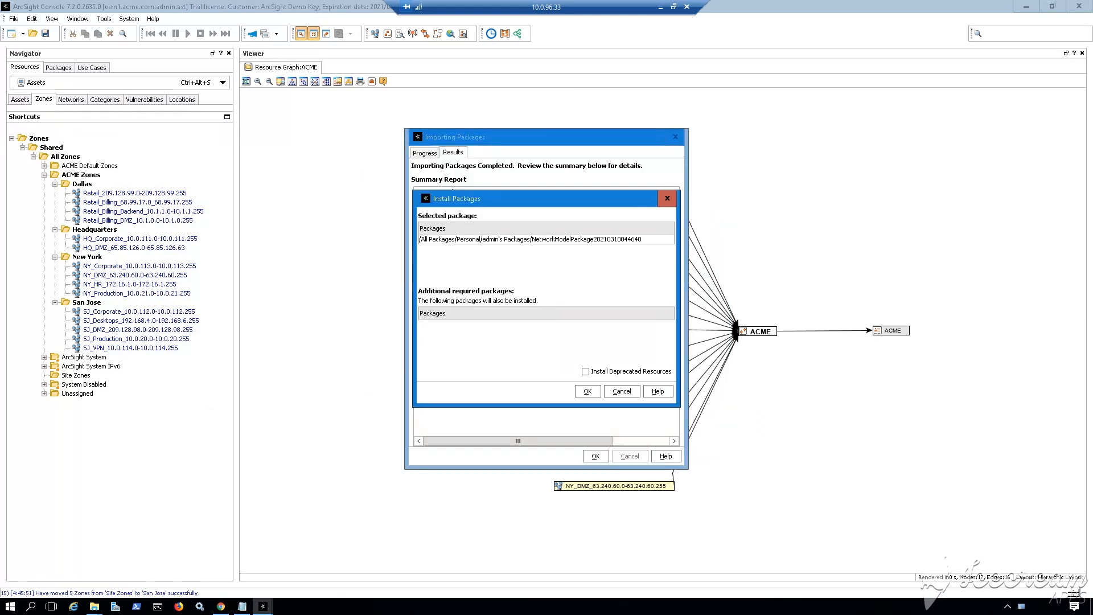
# Step: Install the generated network model package, finish the wizard and close the summary reports
pyautogui.click(587, 391)
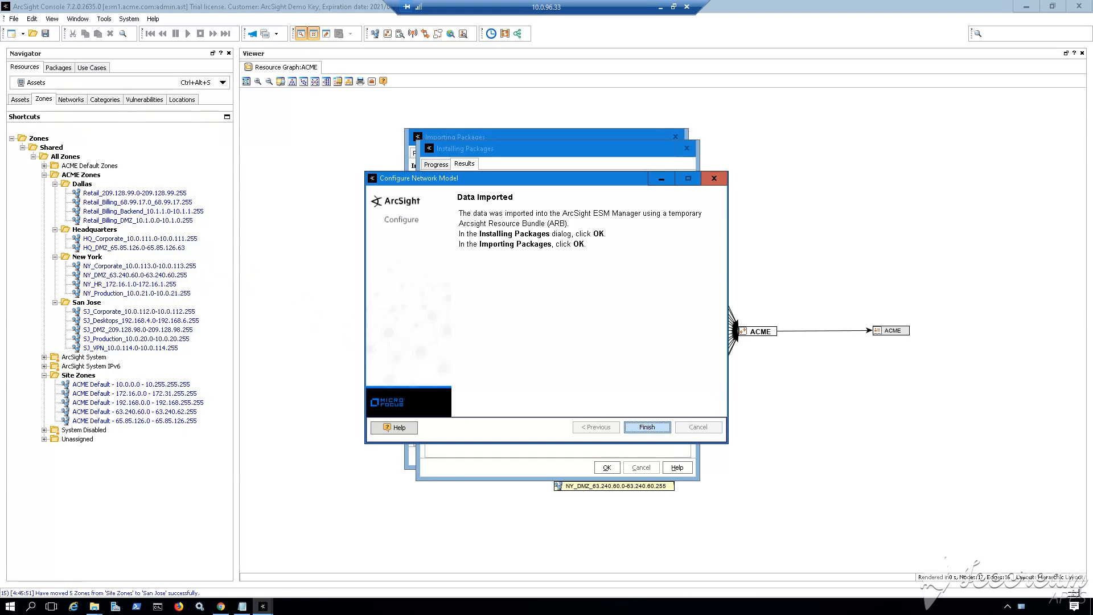
pyautogui.click(120, 387)
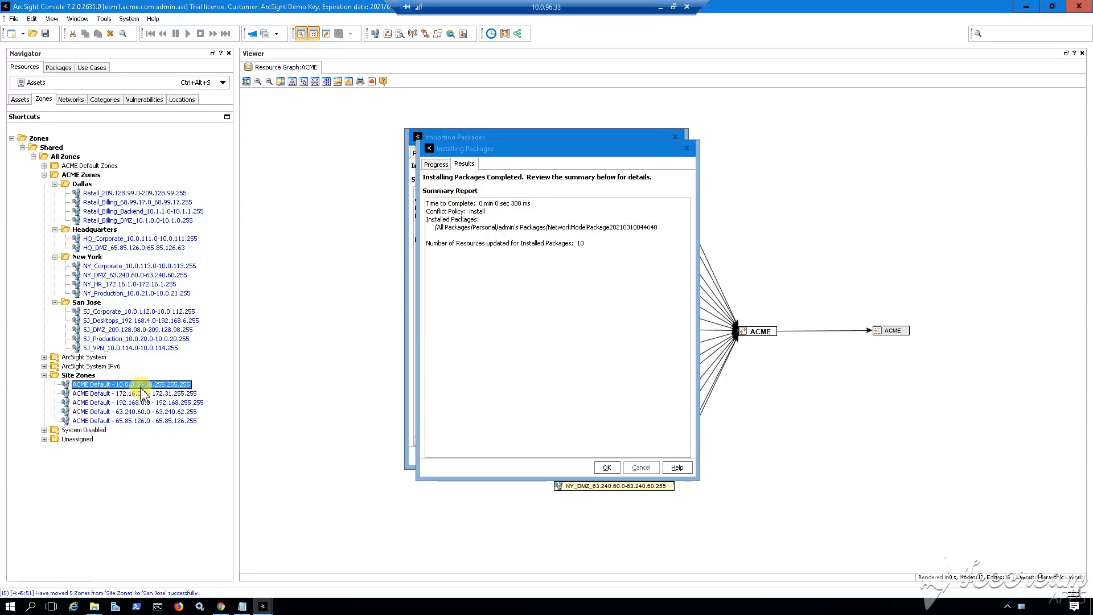
pyautogui.click(607, 468)
pyautogui.click(600, 457)
# Step: Select all five ACME Default zones in Site Zones and move them to the ACME Default network
pyautogui.keyDown('ctrl'); pyautogui.click(143, 393); pyautogui.keyUp('ctrl')
pyautogui.keyDown('ctrl'); pyautogui.click(143, 403); pyautogui.keyUp('ctrl')
pyautogui.keyDown('ctrl'); pyautogui.click(142, 412); pyautogui.keyUp('ctrl')
pyautogui.keyDown('ctrl'); pyautogui.click(140, 422); pyautogui.keyUp('ctrl')
pyautogui.rightClick(126, 393)
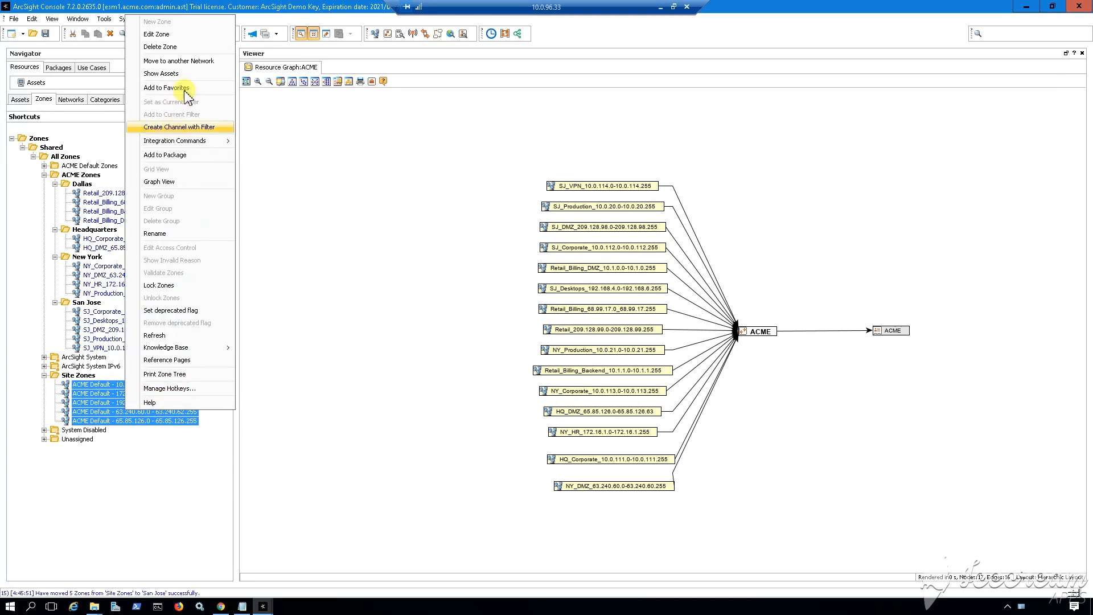
pyautogui.click(254, 117)
pyautogui.click(497, 243)
pyautogui.click(544, 261)
pyautogui.click(544, 413)
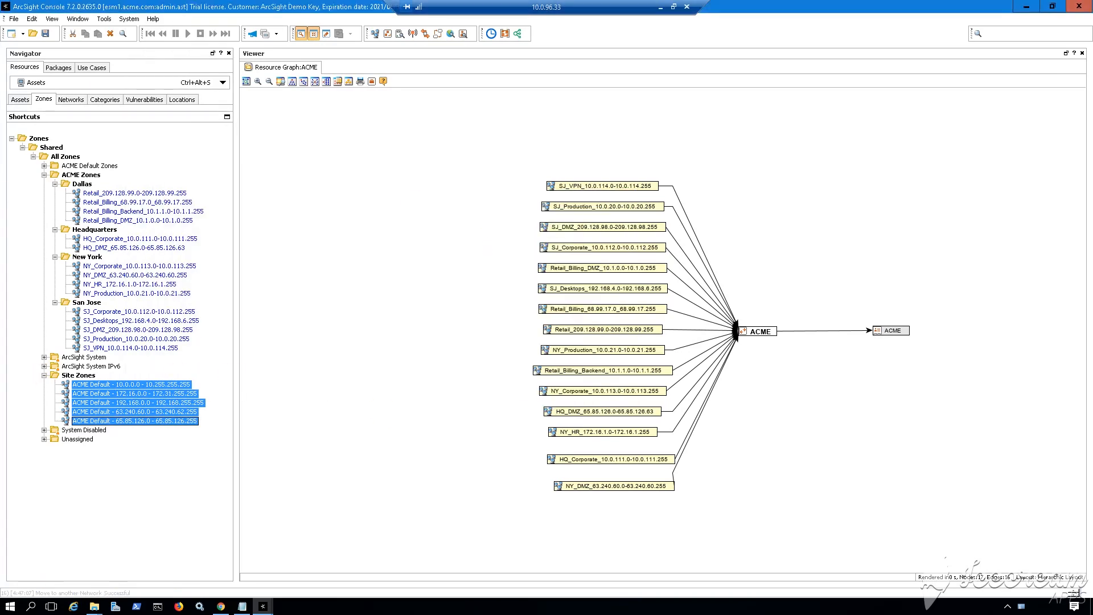
# Step: Display the resource graph of the ACME Default network to check its zones
pyautogui.click(71, 99)
pyautogui.rightClick(90, 184)
pyautogui.click(139, 148)
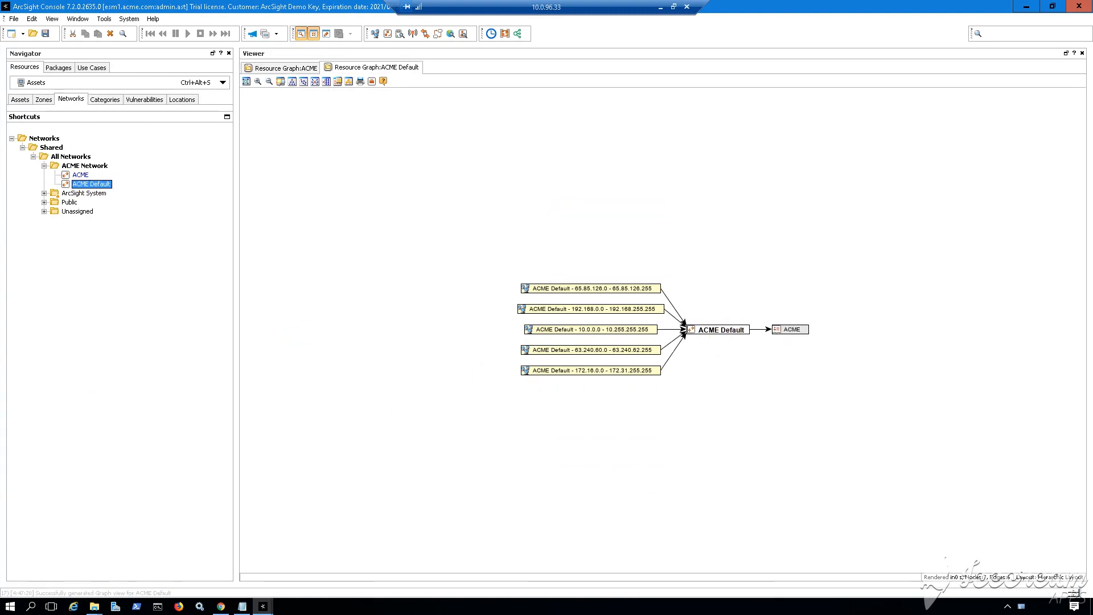
# Step: Move the five ACME Default zones from Site Zones into the ACME Default Zones group and expand that group
pyautogui.click(44, 99)
pyautogui.click(44, 174)
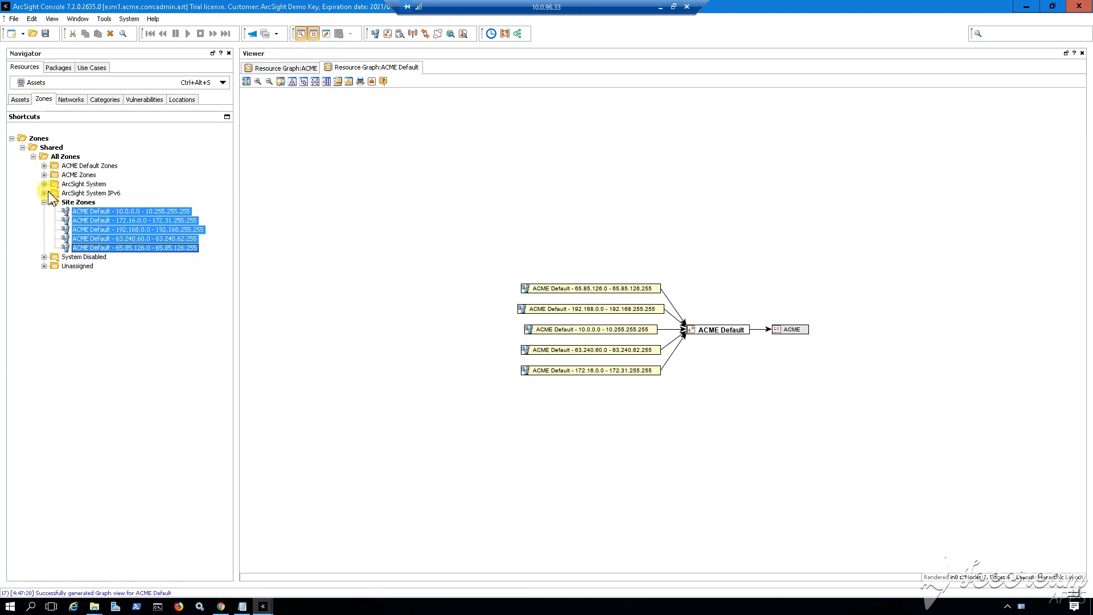
pyautogui.click(44, 166)
pyautogui.click(86, 165)
pyautogui.moveTo(100, 212); pyautogui.dragTo(102, 167)
pyautogui.keyDown('ctrl'); pyautogui.click(103, 248); pyautogui.keyUp('ctrl')
pyautogui.click(90, 376)
pyautogui.click(45, 166)
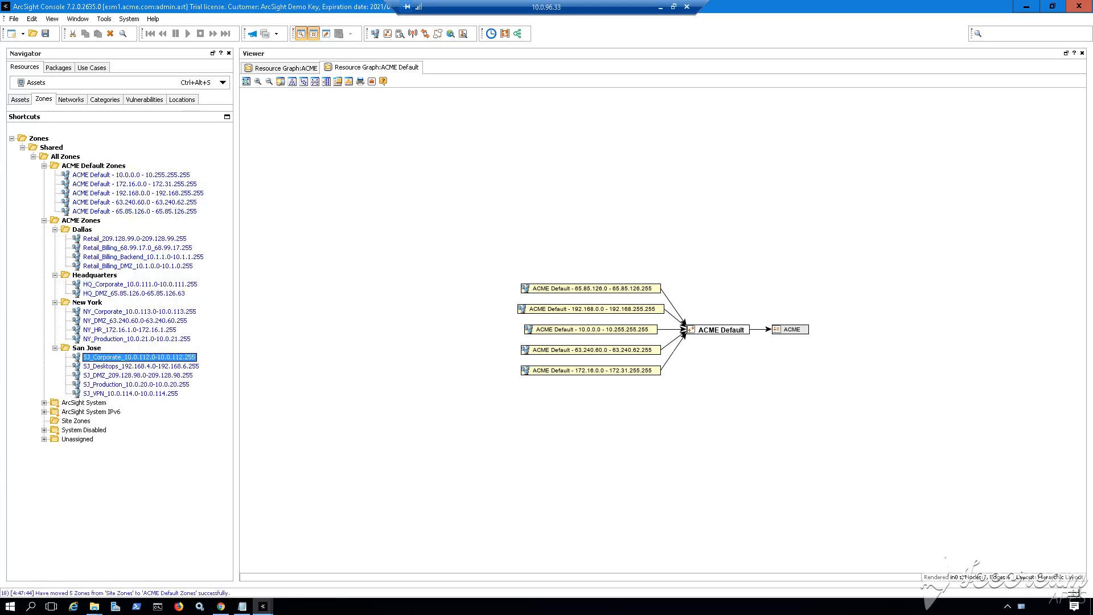
# Step: Display the resource graph of the Dallas zone group
pyautogui.rightClick(82, 229)
pyautogui.click(129, 180)
# Step: Edit the Retail_209.128.99.0-209.128.99.255 zone, set its location to TX - Dallas under ACME United States, and save it
pyautogui.rightClick(98, 238)
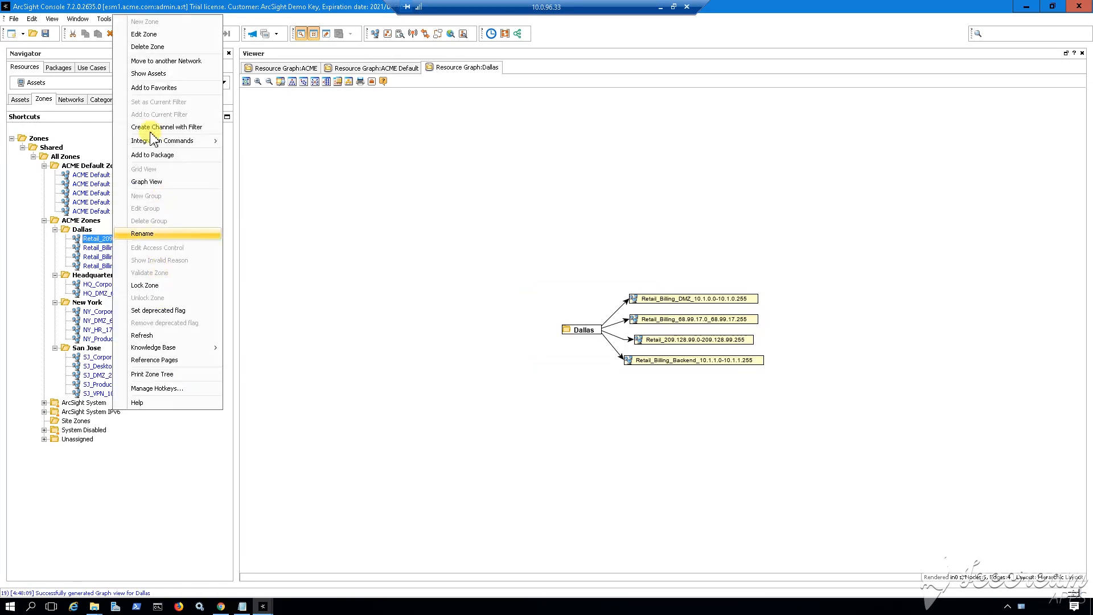
pyautogui.click(161, 36)
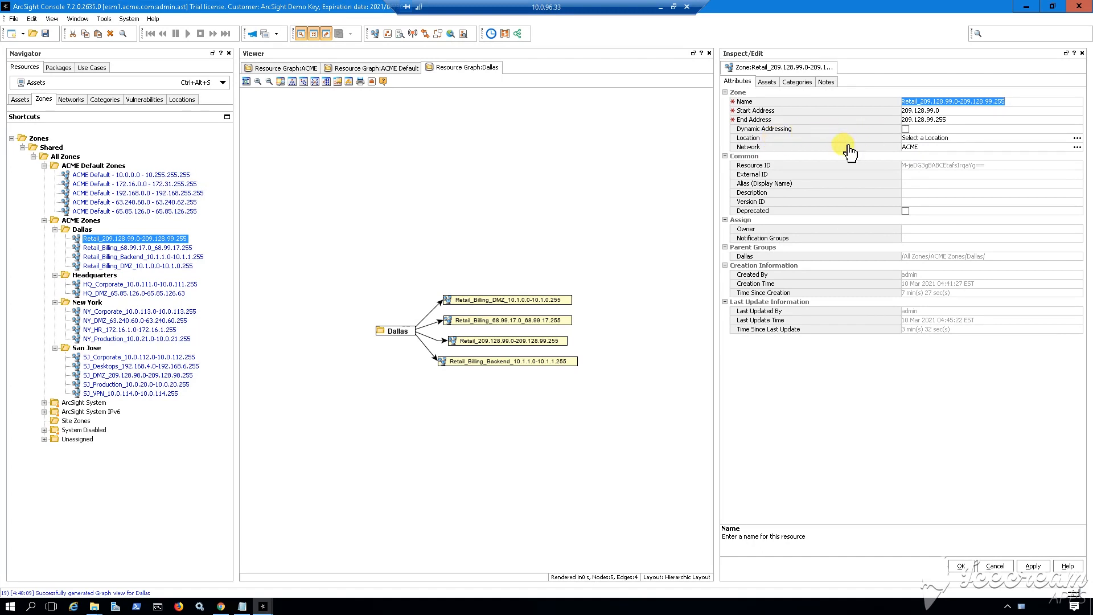
pyautogui.click(933, 138)
pyautogui.click(958, 140)
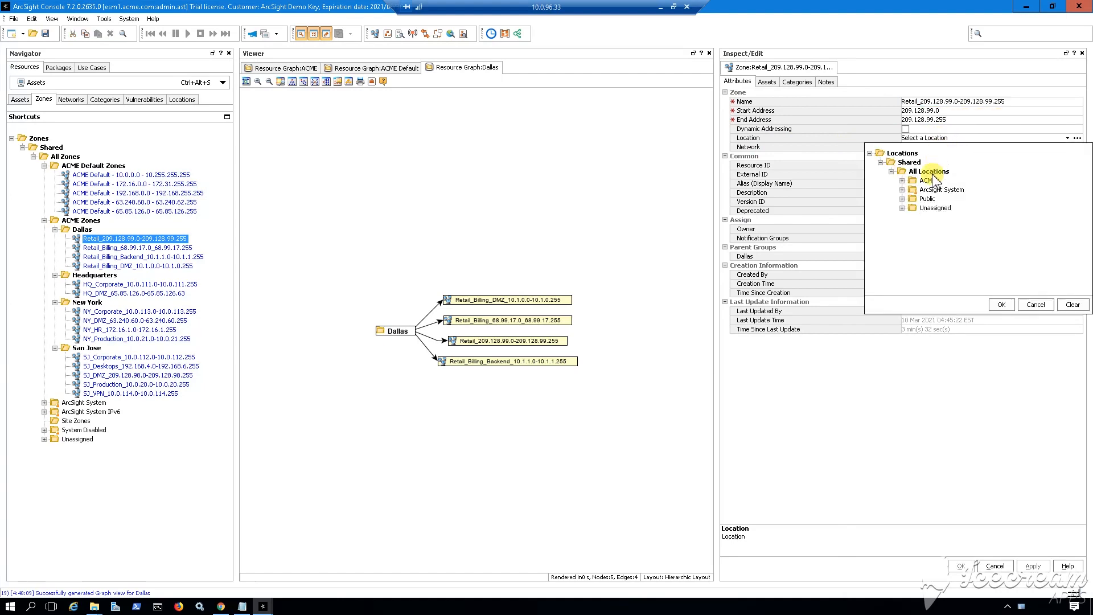
pyautogui.click(926, 138)
pyautogui.click(923, 140)
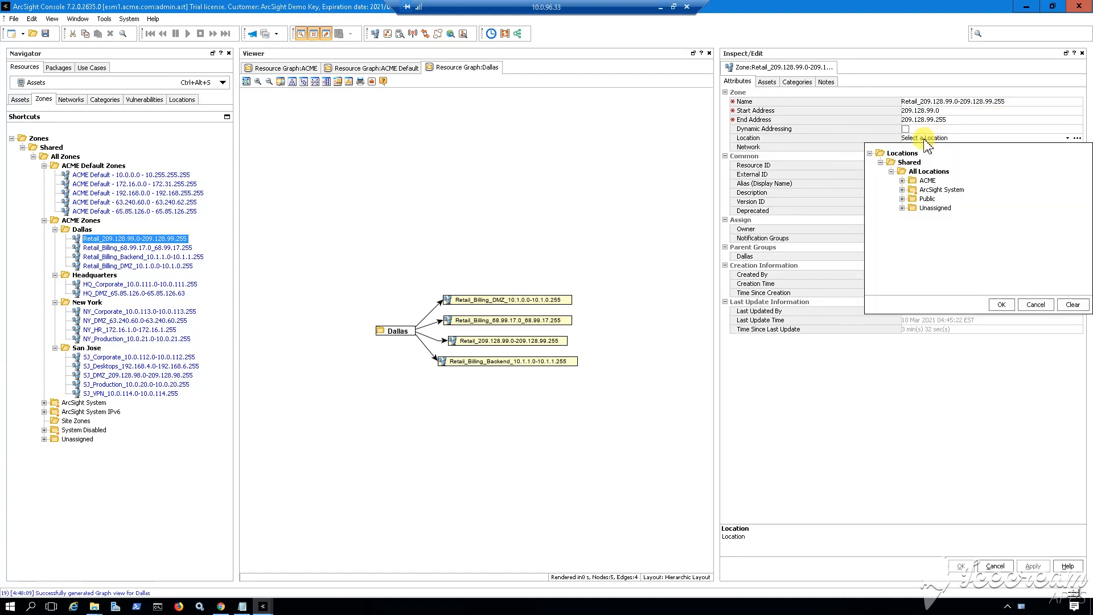
pyautogui.click(903, 181)
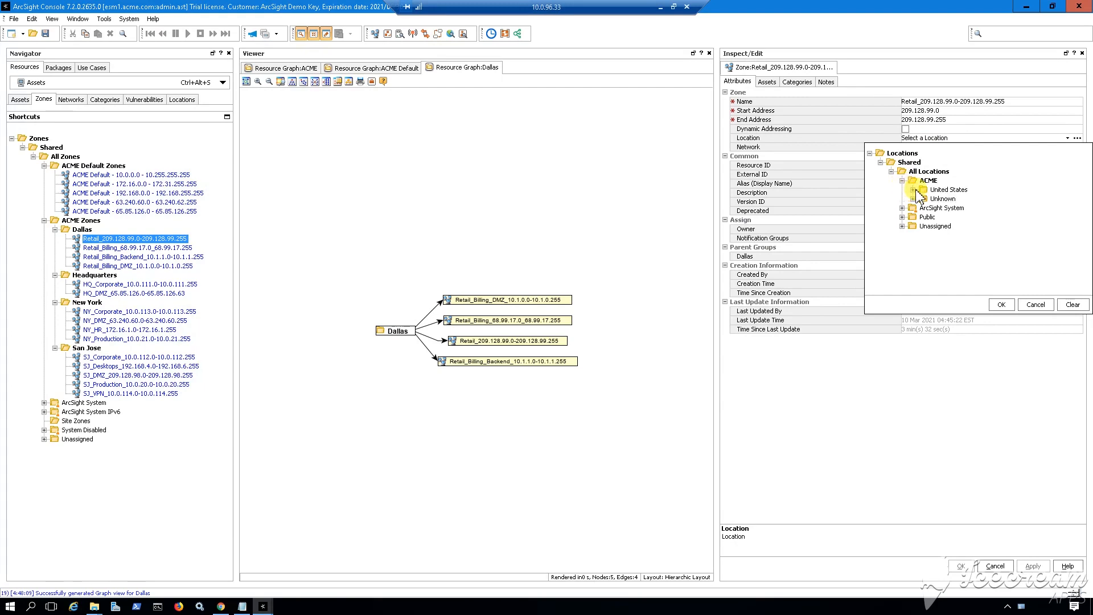
pyautogui.click(914, 191)
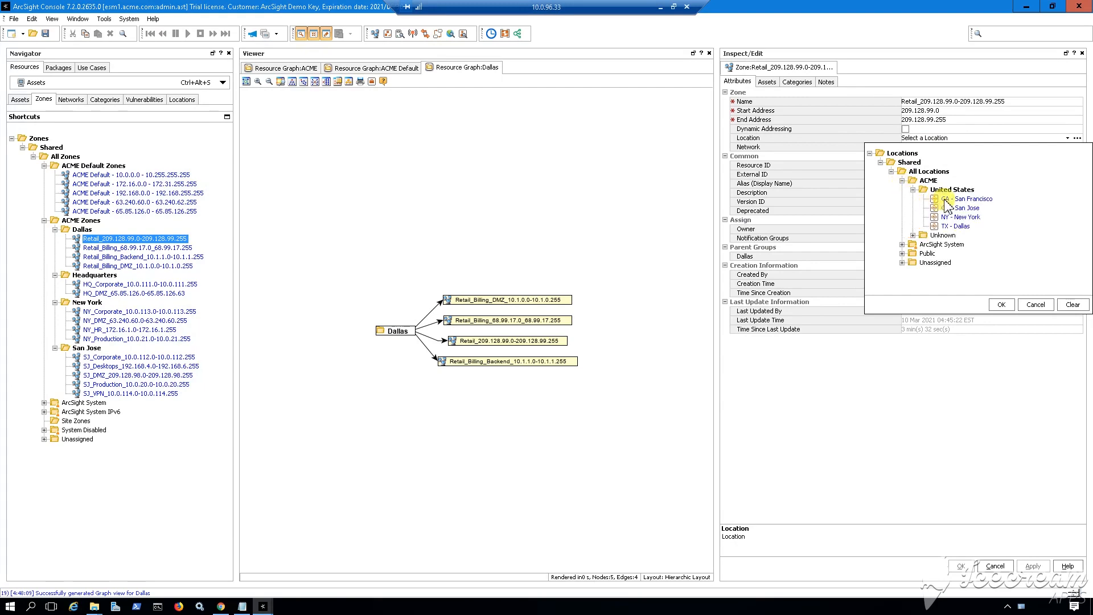
pyautogui.click(961, 227)
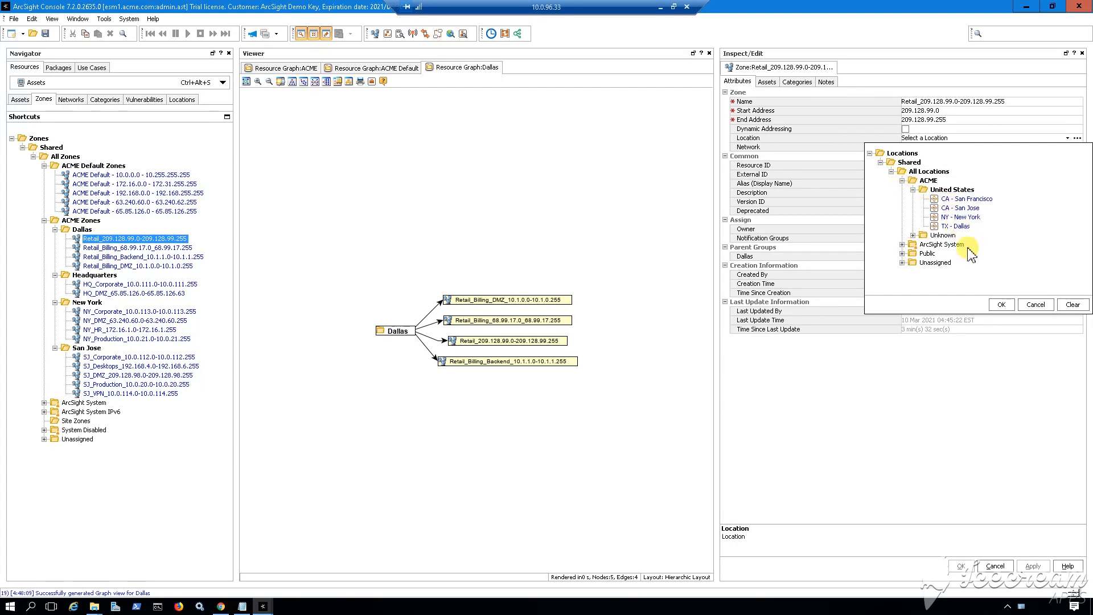
pyautogui.click(1001, 305)
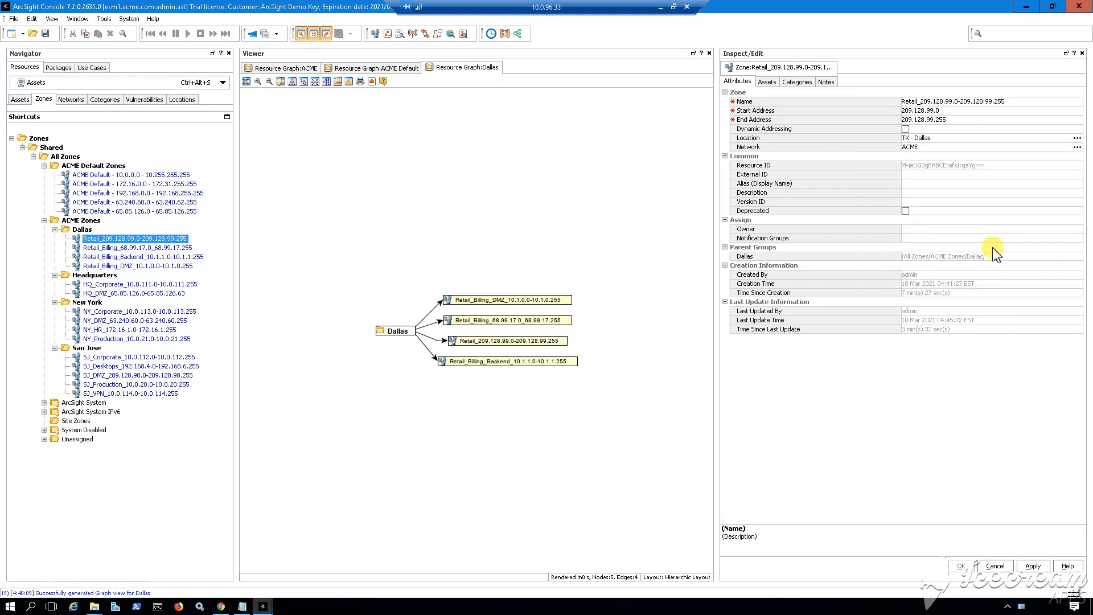
pyautogui.click(960, 566)
# Step: Set the location of the Retail_Billing_68.99.17.0_68.99.17.255 zone to TX - Dallas and save the zone
pyautogui.rightClick(134, 249)
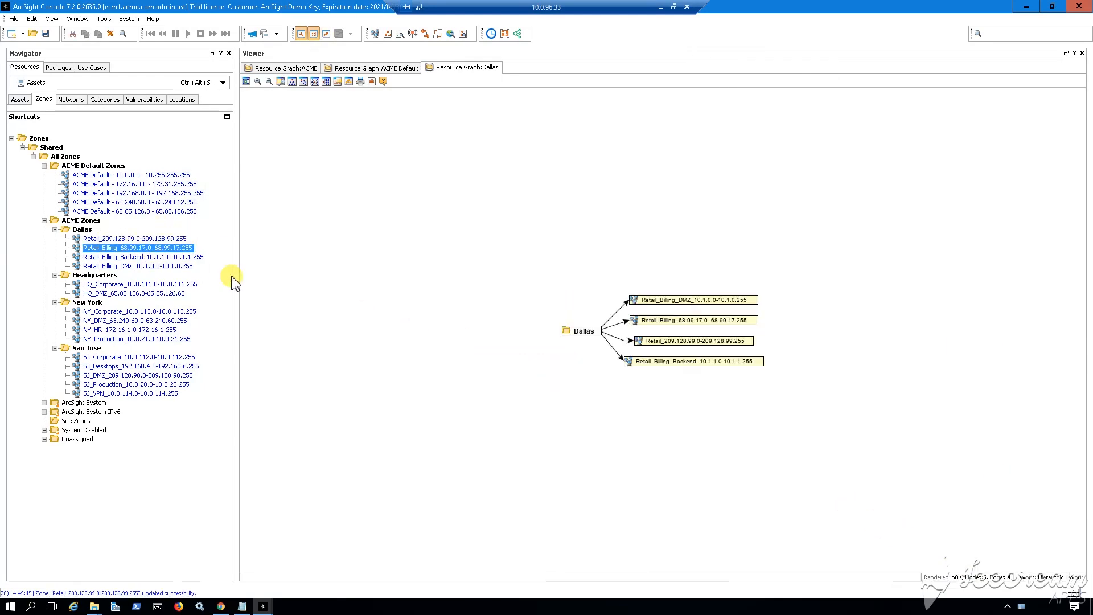
pyautogui.click(192, 35)
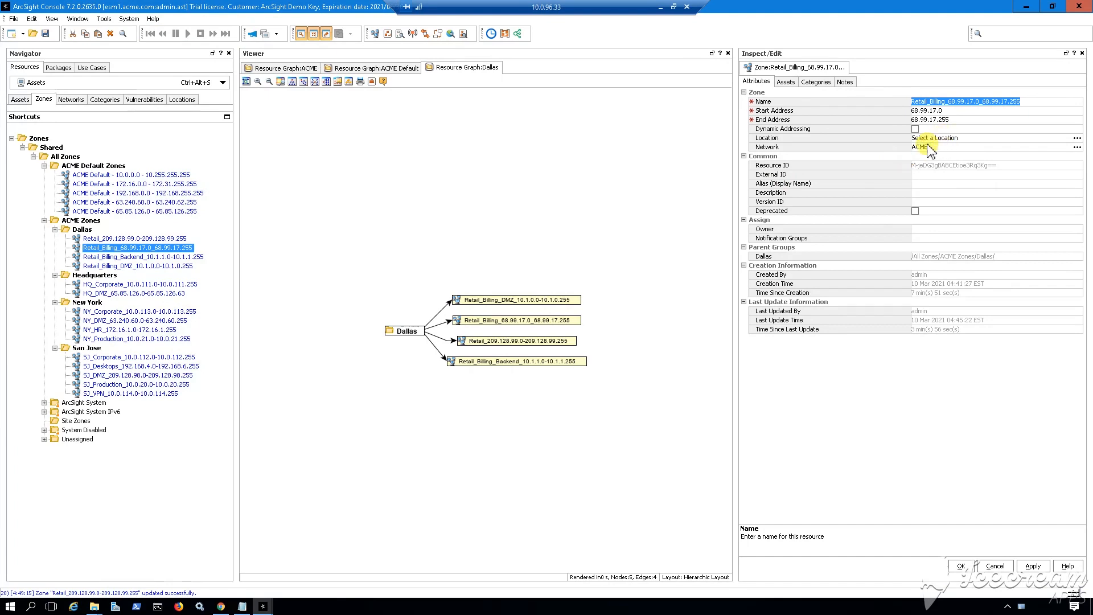
pyautogui.click(936, 140)
pyautogui.click(952, 139)
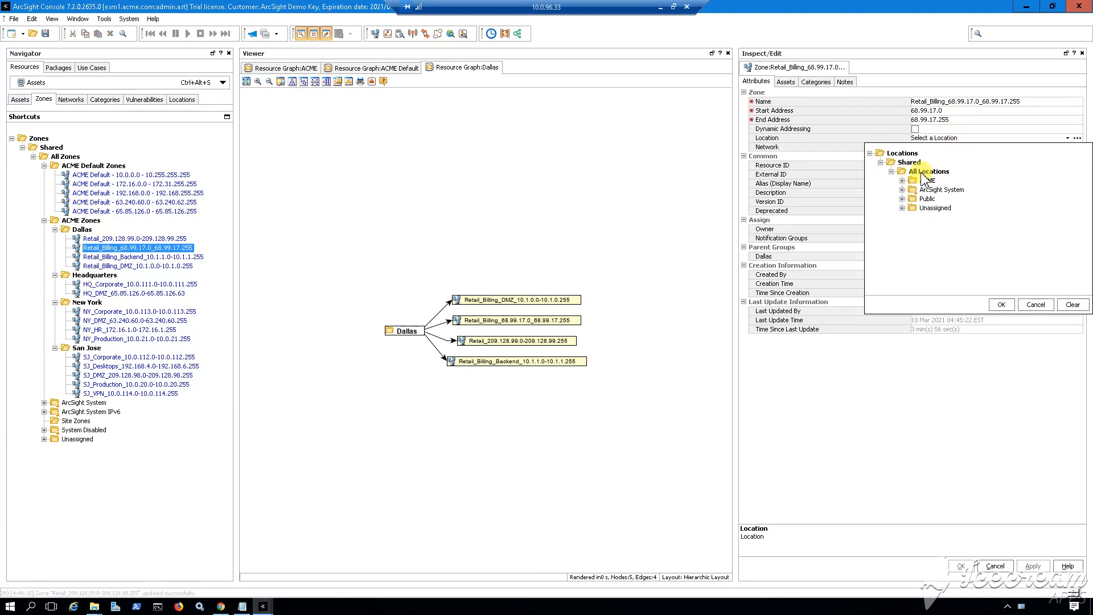
pyautogui.click(902, 181)
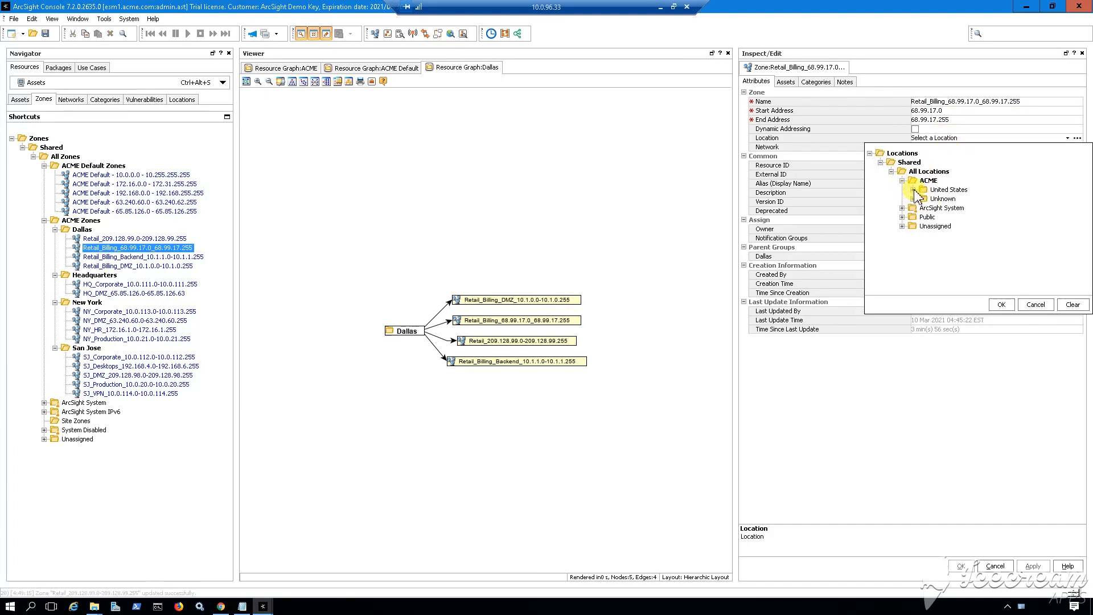
pyautogui.click(913, 190)
pyautogui.click(957, 226)
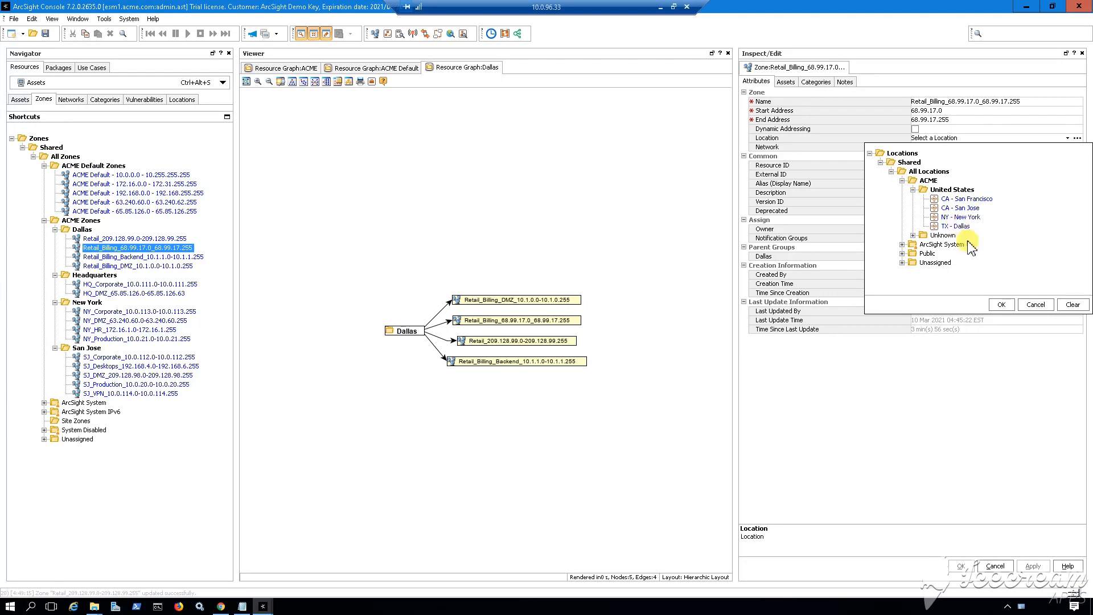
pyautogui.click(1002, 305)
pyautogui.click(961, 566)
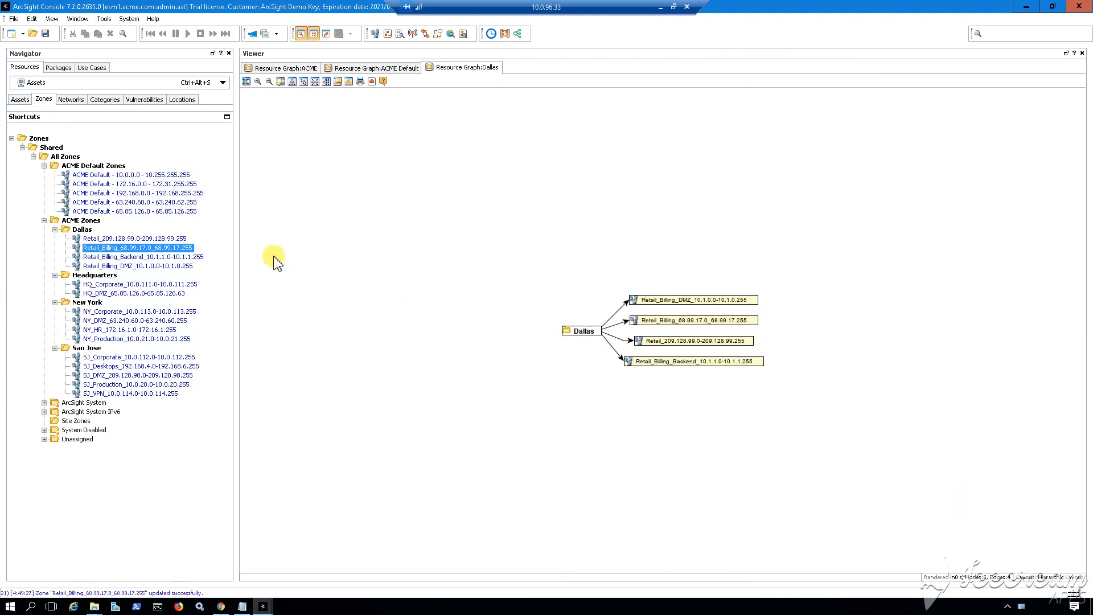
# Step: Set the location of the Retail_Billing_Backend_10.1.1.0-10.1.1.255 zone to TX - Dallas and save the zone
pyautogui.rightClick(143, 257)
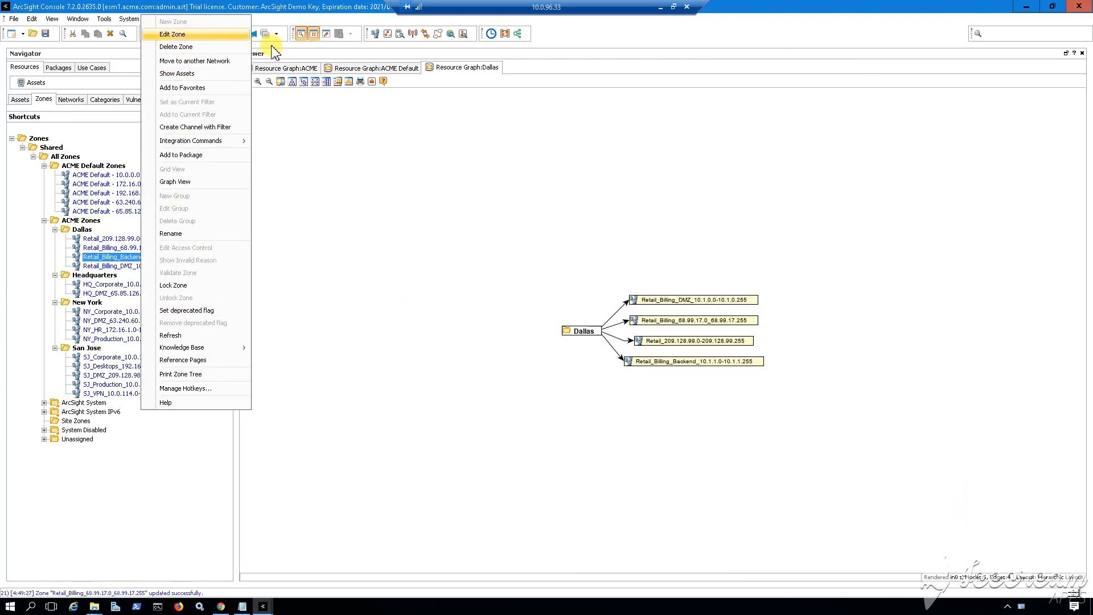
pyautogui.click(196, 35)
pyautogui.click(969, 140)
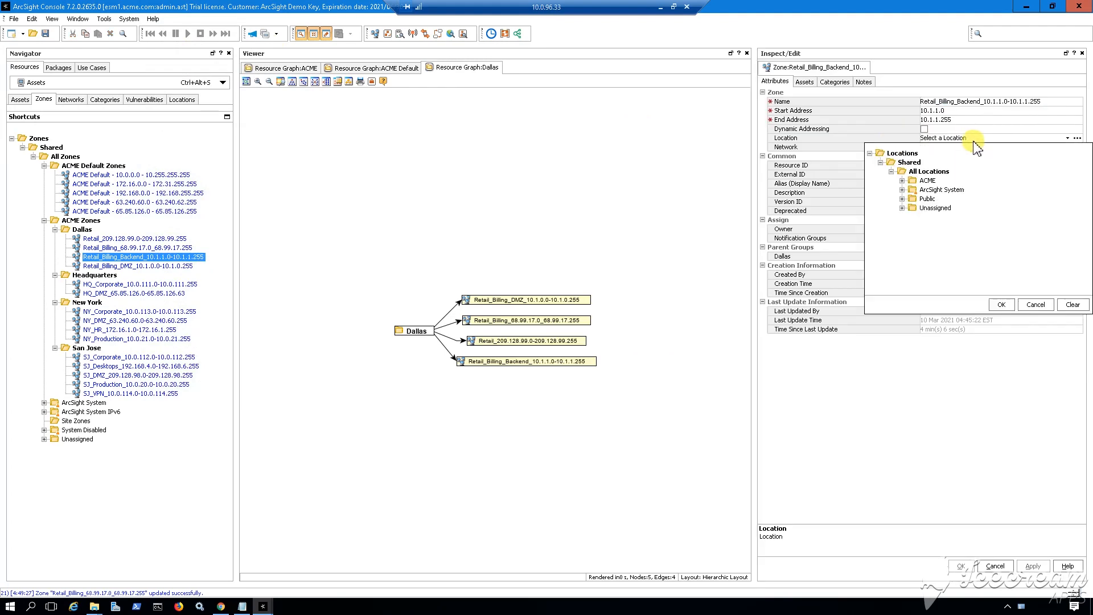
pyautogui.click(902, 181)
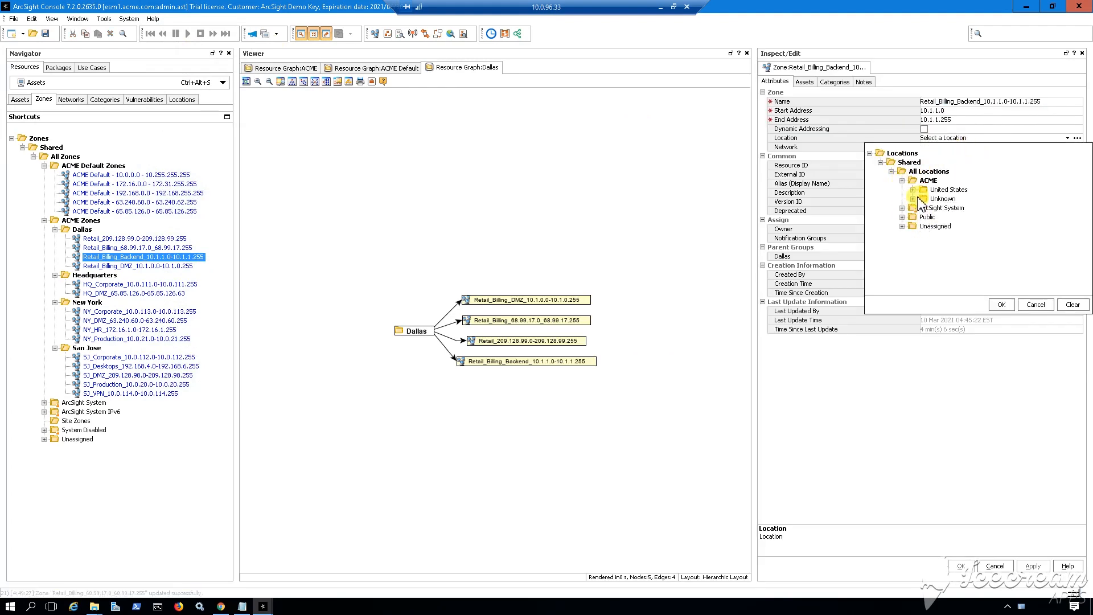
pyautogui.click(913, 189)
pyautogui.click(948, 217)
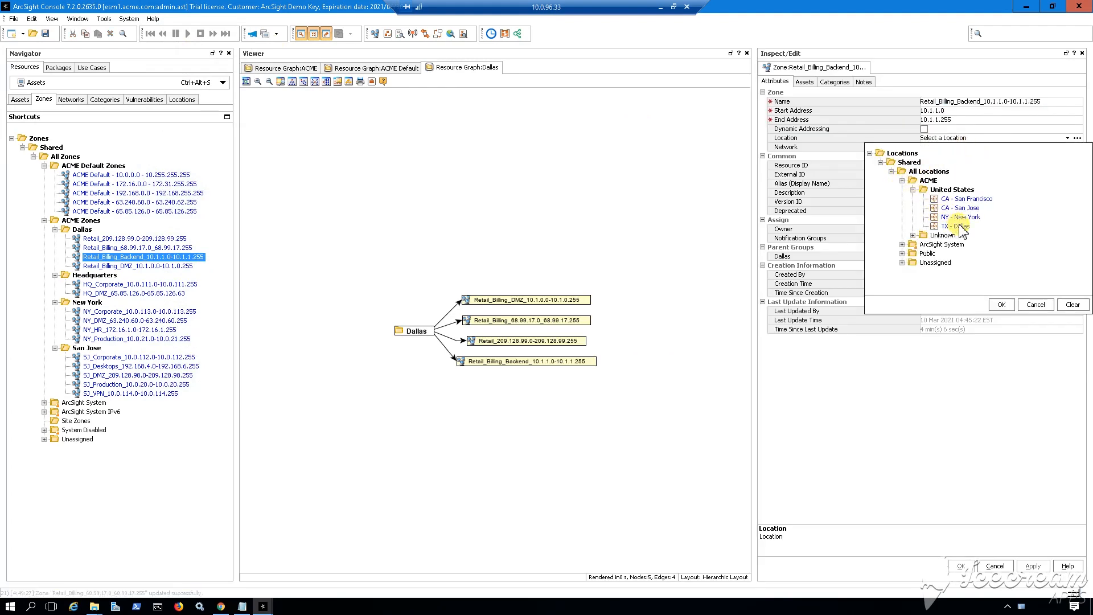
pyautogui.click(1001, 305)
pyautogui.click(961, 566)
# Step: Set the location of the Retail_Billing_DMZ_10.1.0.0-10.1.0.255 zone to TX - Dallas and save the zone
pyautogui.doubleClick(170, 266)
pyautogui.click(968, 138)
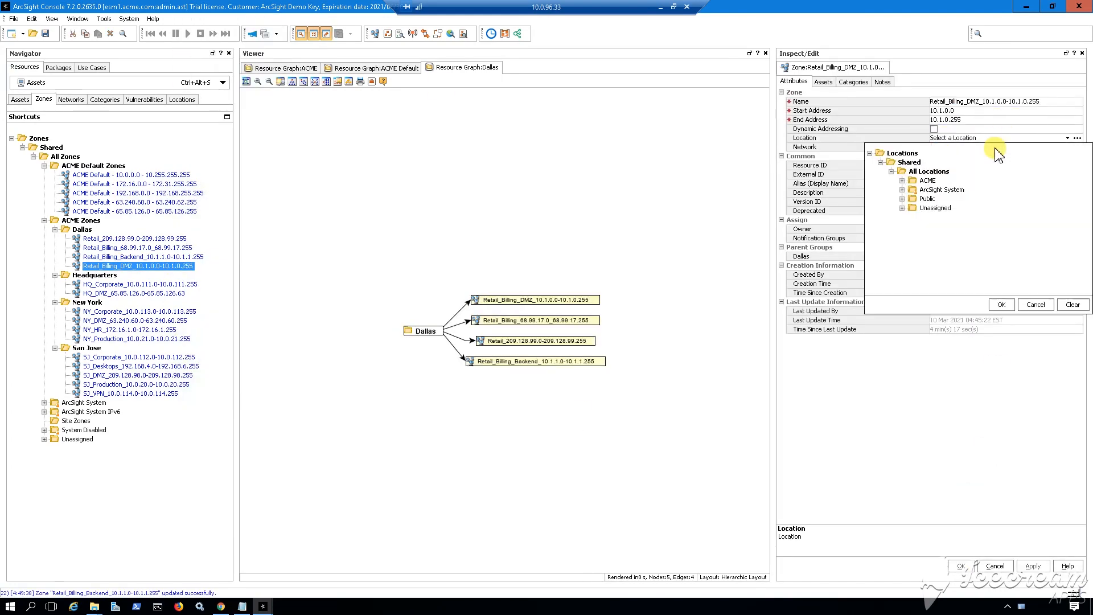
pyautogui.click(903, 181)
pyautogui.click(914, 190)
pyautogui.click(949, 217)
pyautogui.click(1002, 305)
pyautogui.click(961, 566)
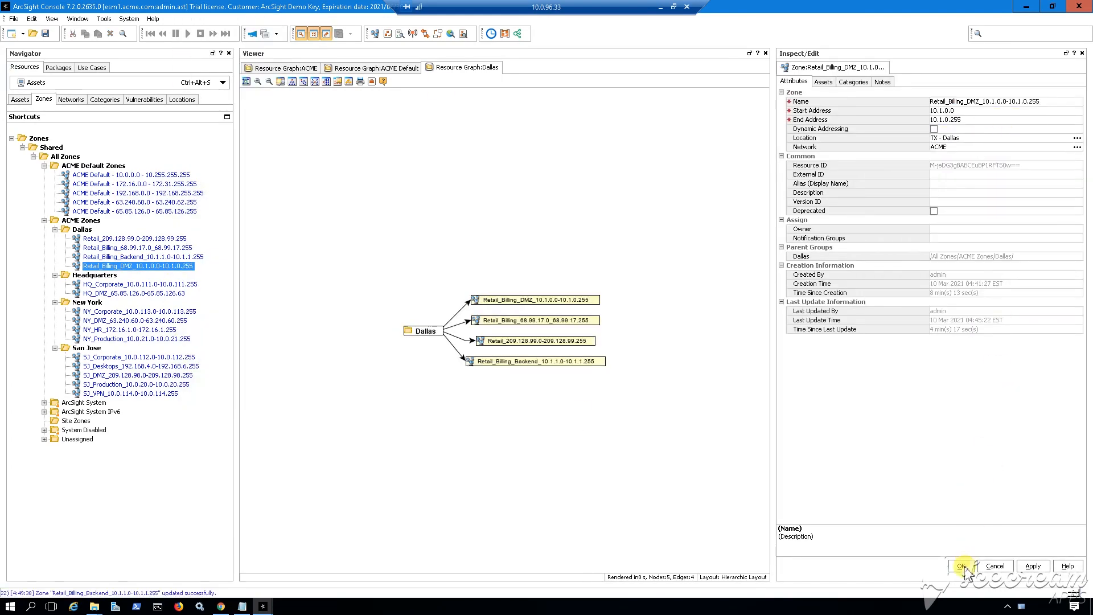
# Step: Set the location of the HQ_Corporate_10.0.111.0-10.0.111.255 zone to CA - San Francisco and save the zone
pyautogui.rightClick(167, 285)
pyautogui.click(215, 108)
pyautogui.click(969, 138)
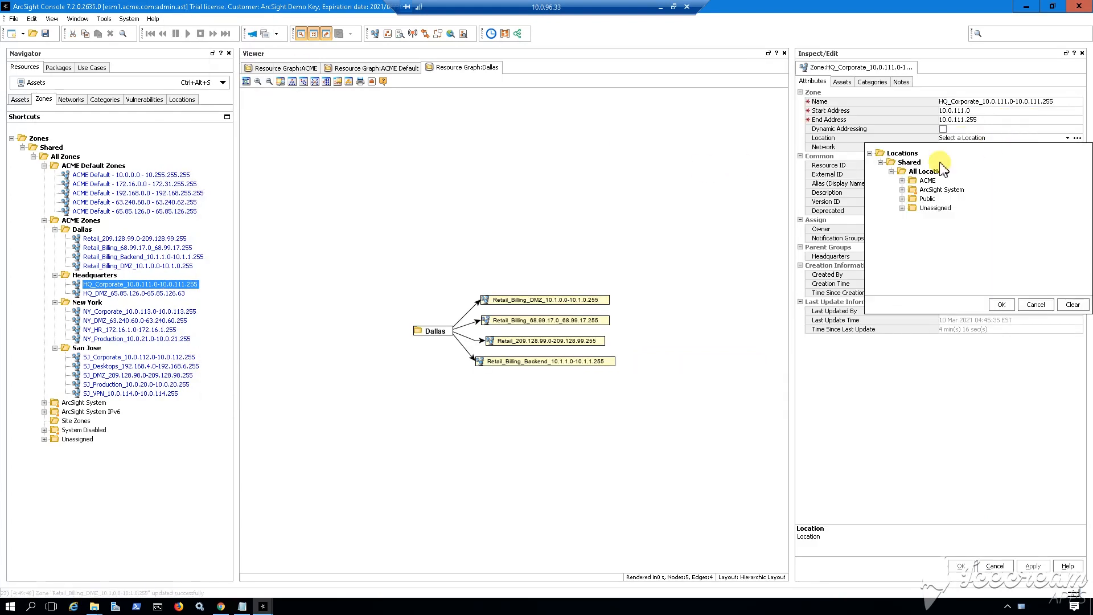
pyautogui.click(903, 180)
pyautogui.click(914, 189)
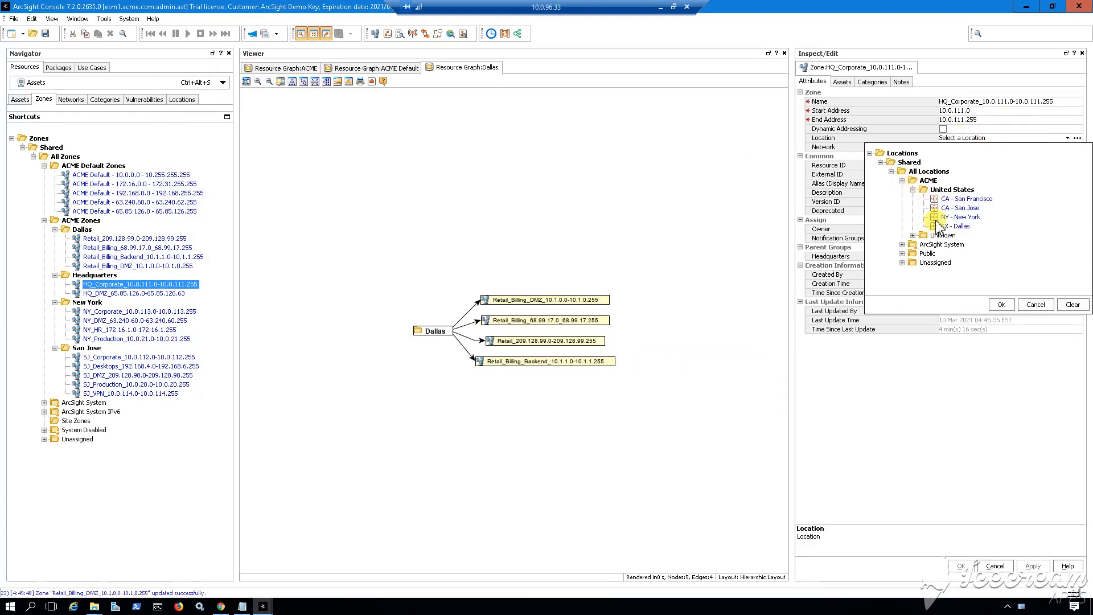
pyautogui.click(967, 199)
pyautogui.click(1002, 305)
pyautogui.click(963, 568)
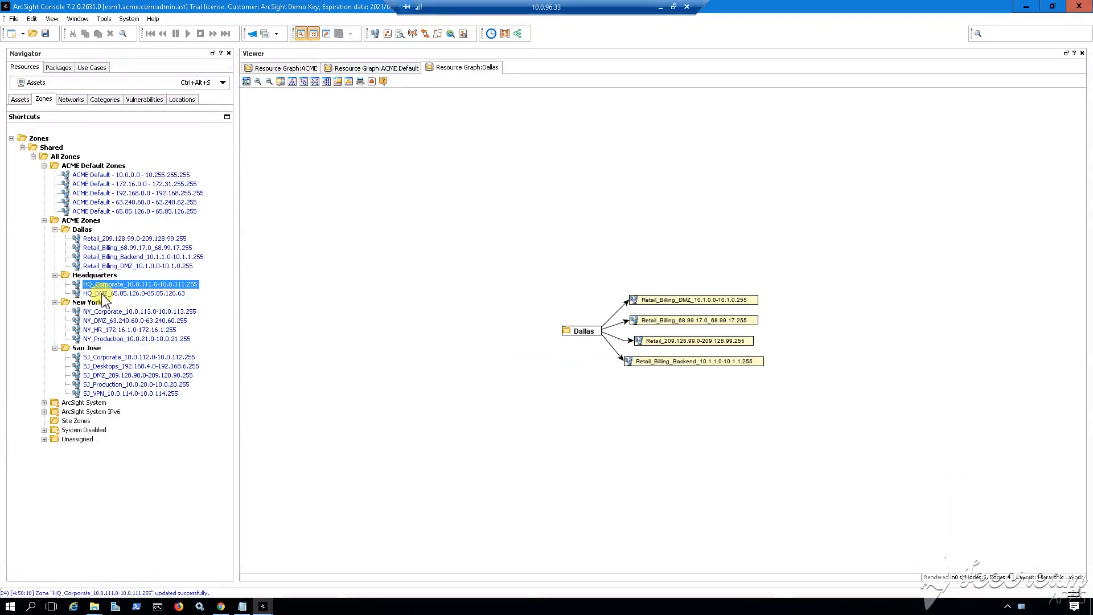
# Step: Assign a California location from the ACME United States locations to the HQ_DMZ_65.85.126.0-65.85.126.63 zone and save it
pyautogui.click(106, 293)
pyautogui.rightClick(175, 294)
pyautogui.click(213, 108)
pyautogui.click(968, 139)
pyautogui.click(903, 181)
pyautogui.click(913, 191)
pyautogui.click(968, 206)
pyautogui.click(1005, 308)
# Step: Set the location of the NY_Corporate_10.0.113.0-10.0.113.255 zone to NY - New York and save the zone
pyautogui.rightClick(124, 313)
pyautogui.click(145, 23)
pyautogui.click(1068, 138)
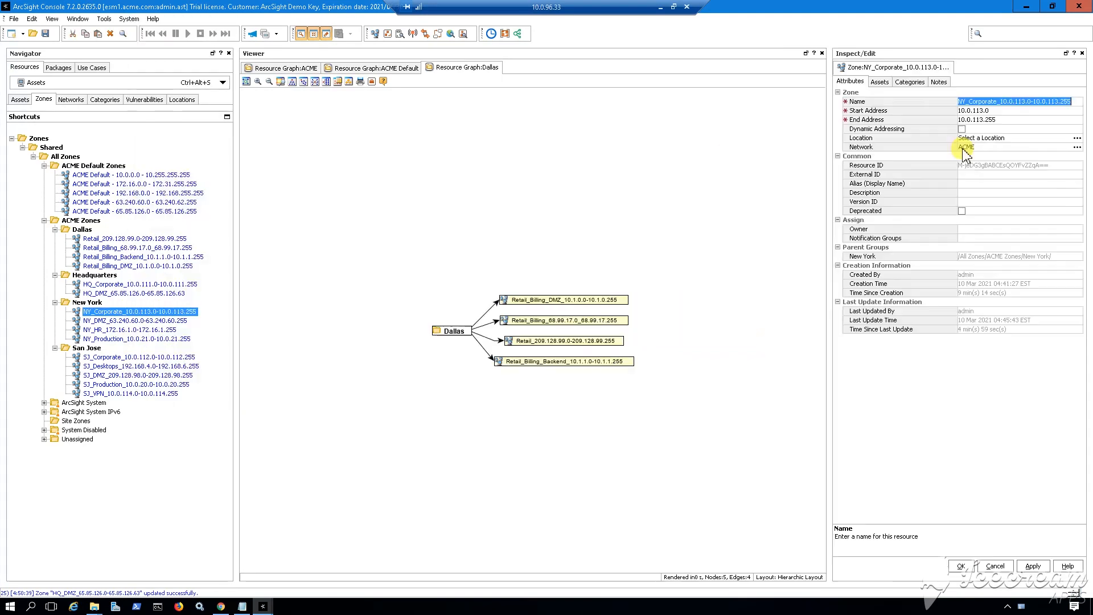
pyautogui.click(1069, 138)
pyautogui.click(913, 190)
pyautogui.click(958, 217)
pyautogui.click(999, 305)
pyautogui.click(961, 566)
# Step: Set the location of the NY_DMZ_63.240.60.0-63.240.60.255 zone to NY - New York and save the zone
pyautogui.rightClick(162, 322)
pyautogui.click(183, 22)
pyautogui.click(988, 137)
pyautogui.click(1078, 138)
pyautogui.click(903, 181)
pyautogui.click(913, 190)
pyautogui.click(960, 217)
pyautogui.click(999, 304)
pyautogui.click(961, 566)
# Step: Set the location of the NY_HR_172.16.1.0-172.16.1.255 zone to NY - New York and save the zone
pyautogui.rightClick(130, 330)
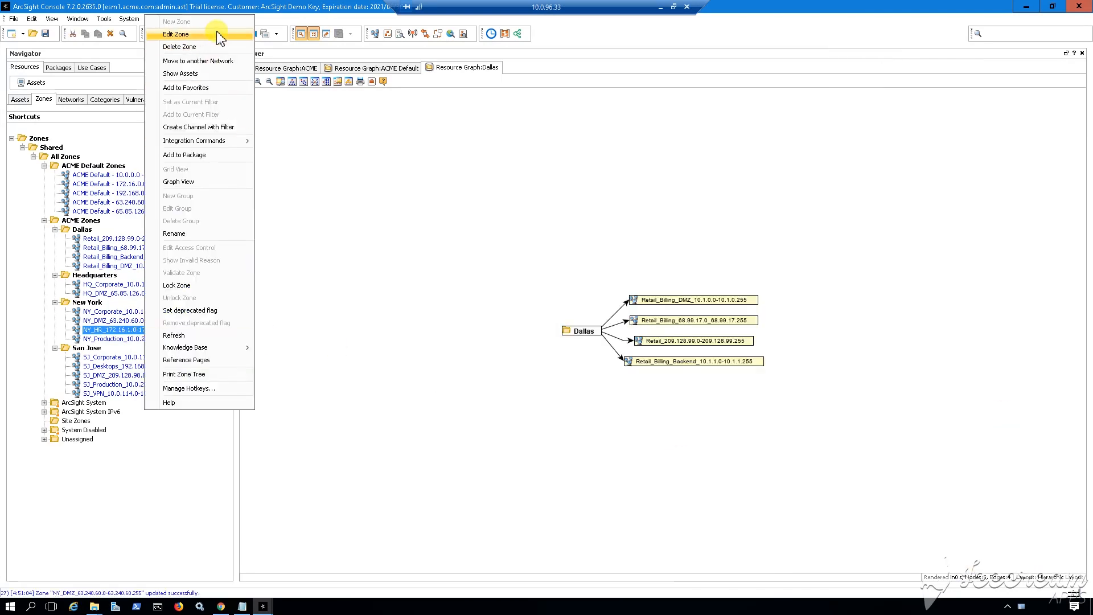
pyautogui.click(219, 29)
pyautogui.click(989, 138)
pyautogui.click(1069, 138)
pyautogui.click(903, 181)
pyautogui.click(913, 190)
pyautogui.click(960, 217)
pyautogui.click(1000, 305)
pyautogui.click(961, 566)
# Step: Set the location of the NY_Production_10.0.21.0-10.0.21.255 zone to NY - New York and save the zone
pyautogui.rightClick(139, 345)
pyautogui.rightClick(133, 340)
pyautogui.click(182, 29)
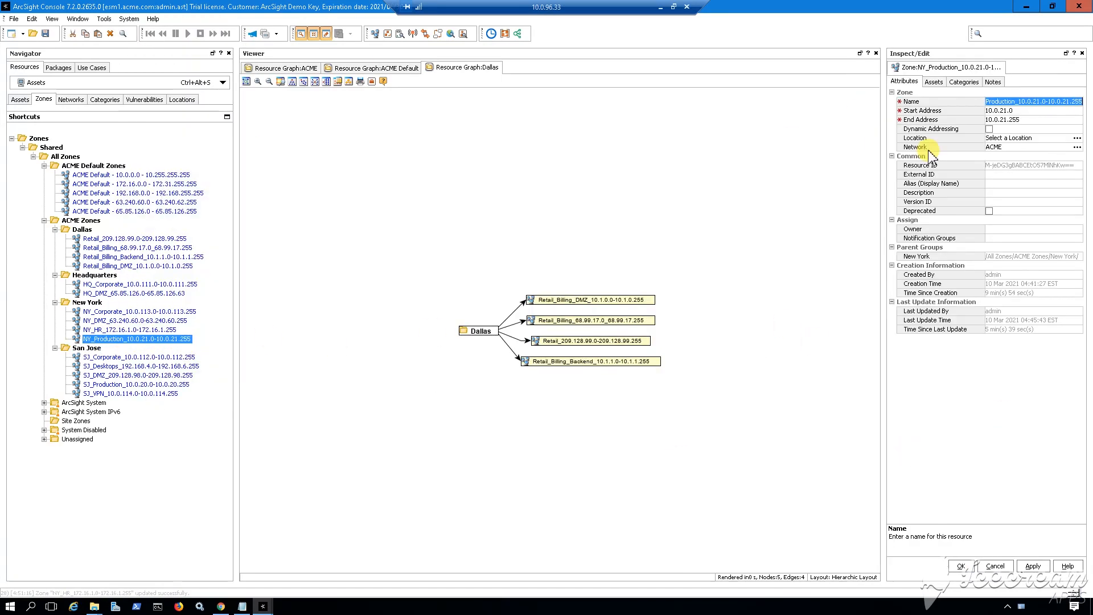
pyautogui.click(1010, 138)
pyautogui.click(1068, 138)
pyautogui.click(903, 181)
pyautogui.click(913, 190)
pyautogui.click(960, 217)
pyautogui.click(1000, 305)
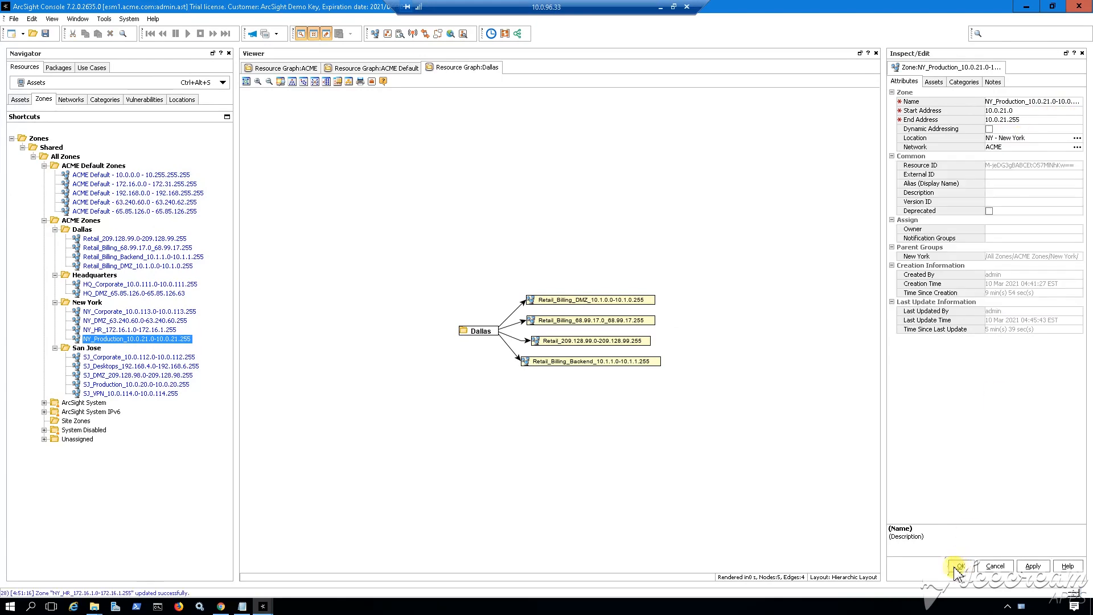
pyautogui.click(961, 566)
pyautogui.rightClick(86, 347)
pyautogui.click(153, 34)
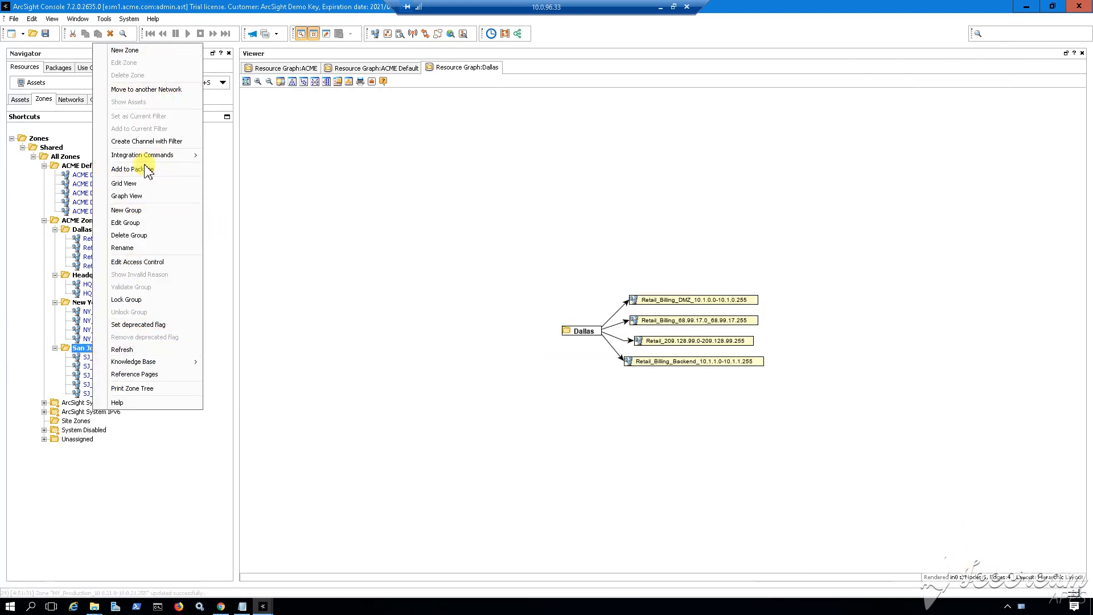
pyautogui.click(140, 357)
pyautogui.keyDown('shift'); pyautogui.click(140, 393); pyautogui.keyUp('shift')
pyautogui.rightClick(138, 393)
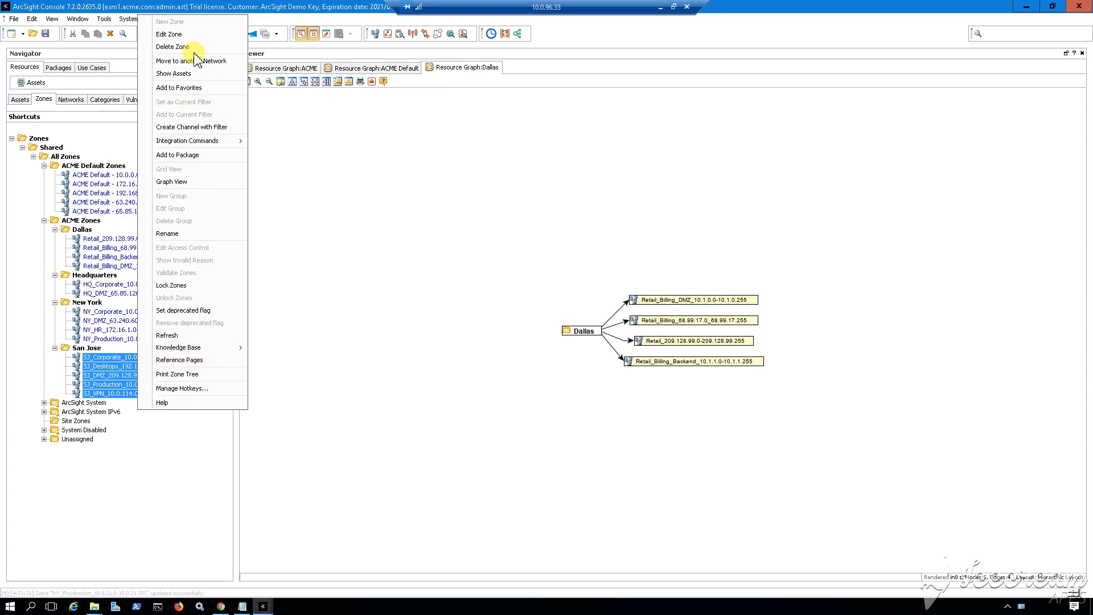
pyautogui.click(447, 237)
# Step: Set the location of the SJ_Corporate_10.0.112.0-10.0.112.255 zone to CA - San Jose and save the zone
pyautogui.click(140, 357)
pyautogui.rightClick(142, 357)
pyautogui.click(175, 34)
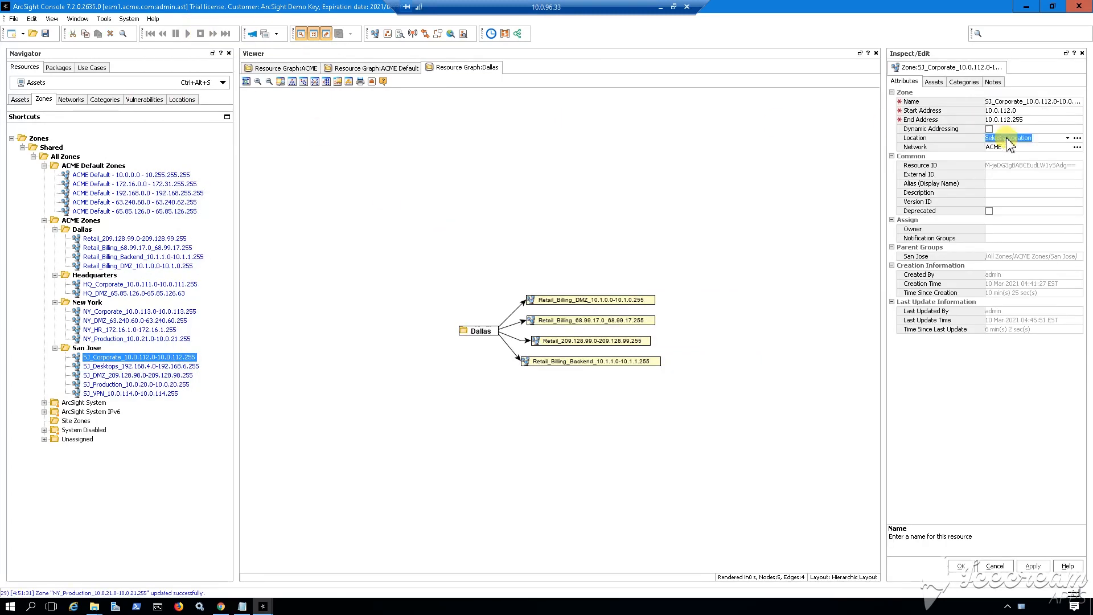
pyautogui.click(1068, 138)
pyautogui.click(902, 180)
pyautogui.click(961, 208)
pyautogui.click(1003, 304)
pyautogui.click(961, 566)
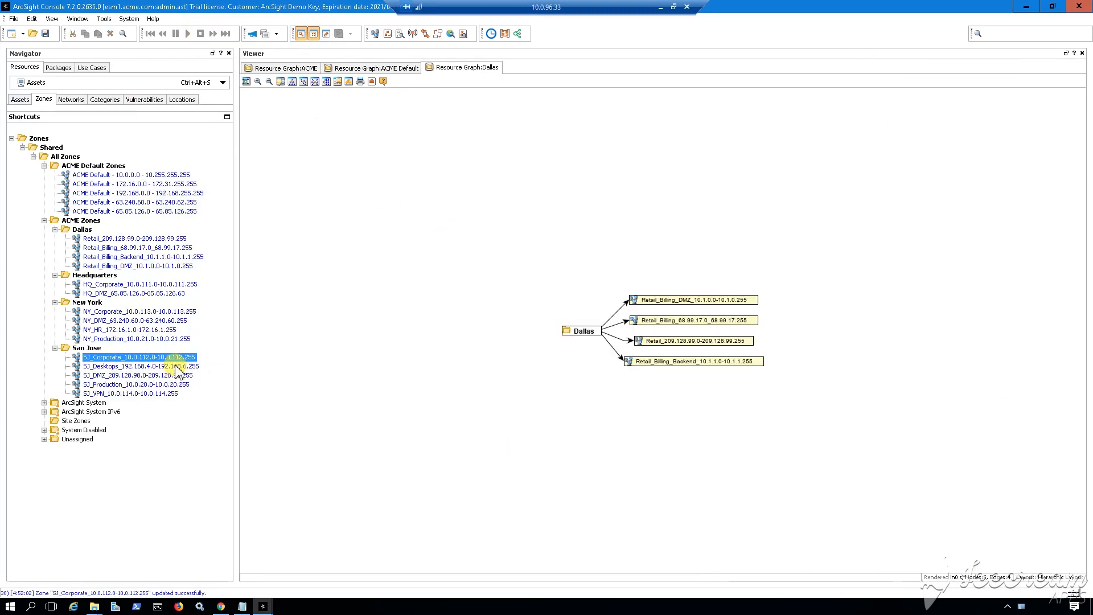
pyautogui.click(141, 366)
pyautogui.click(70, 99)
pyautogui.rightClick(81, 175)
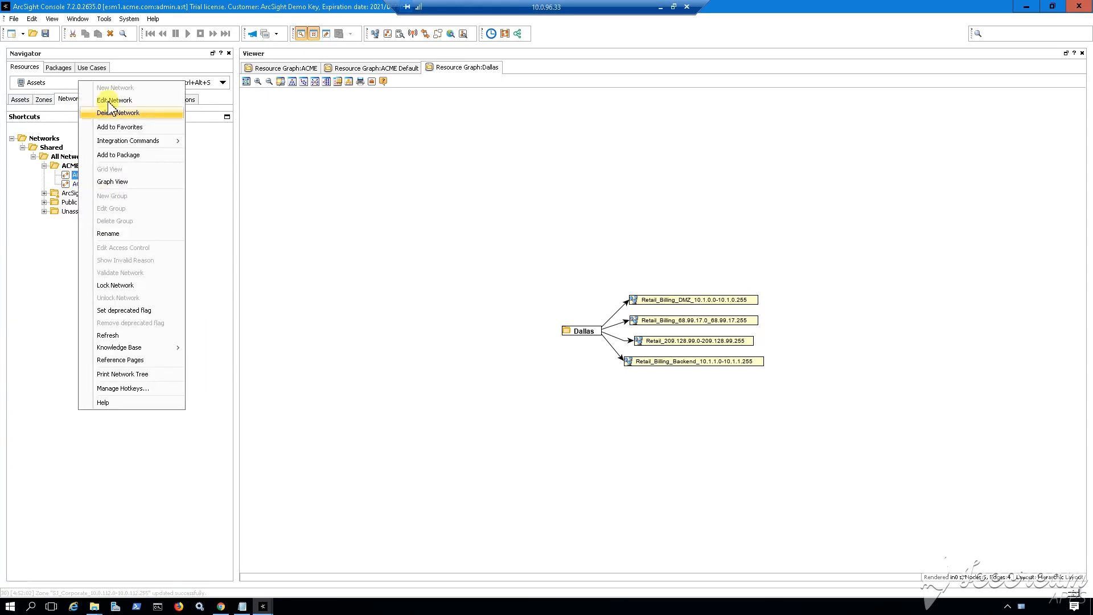
pyautogui.click(102, 104)
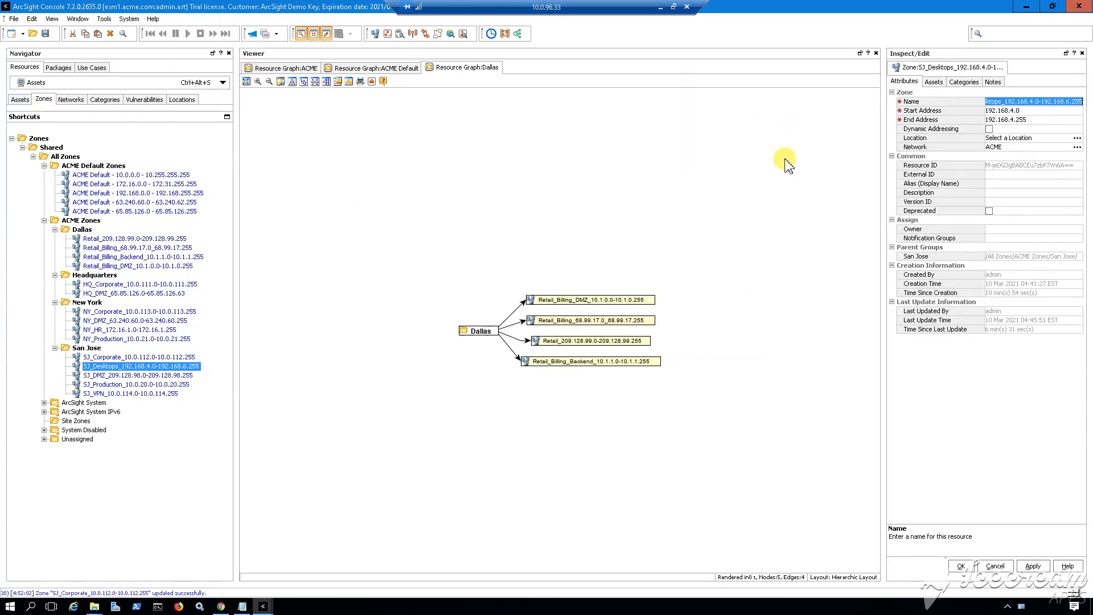
# Step: Set the location of the SJ_Desktops_192.168.4.0-192.168.6.255 zone to CA - San Jose and save the zone
pyautogui.click(1020, 138)
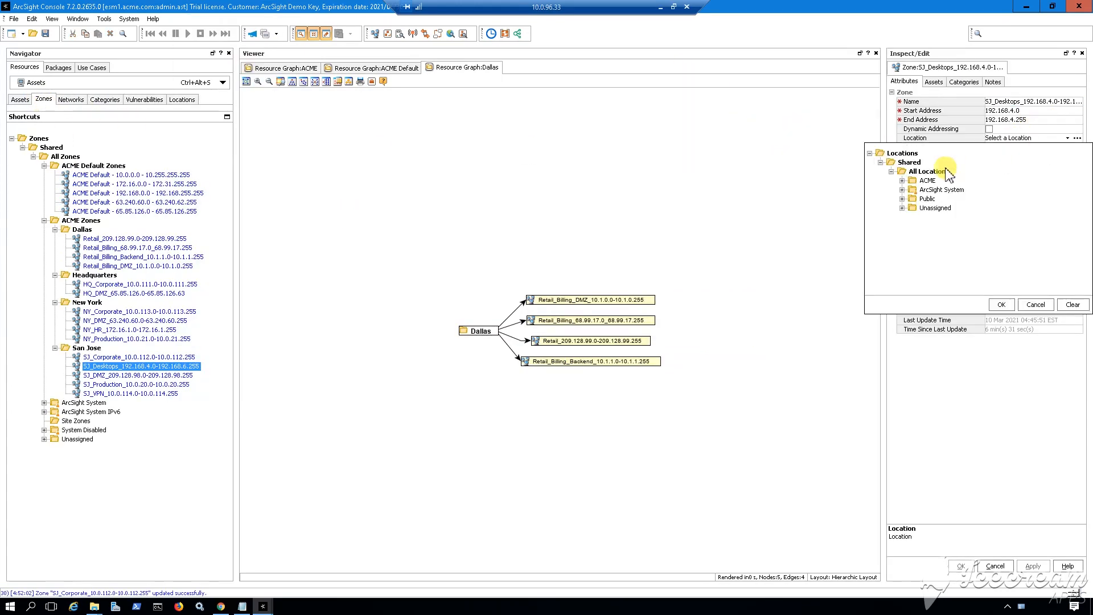
pyautogui.click(903, 180)
pyautogui.click(913, 190)
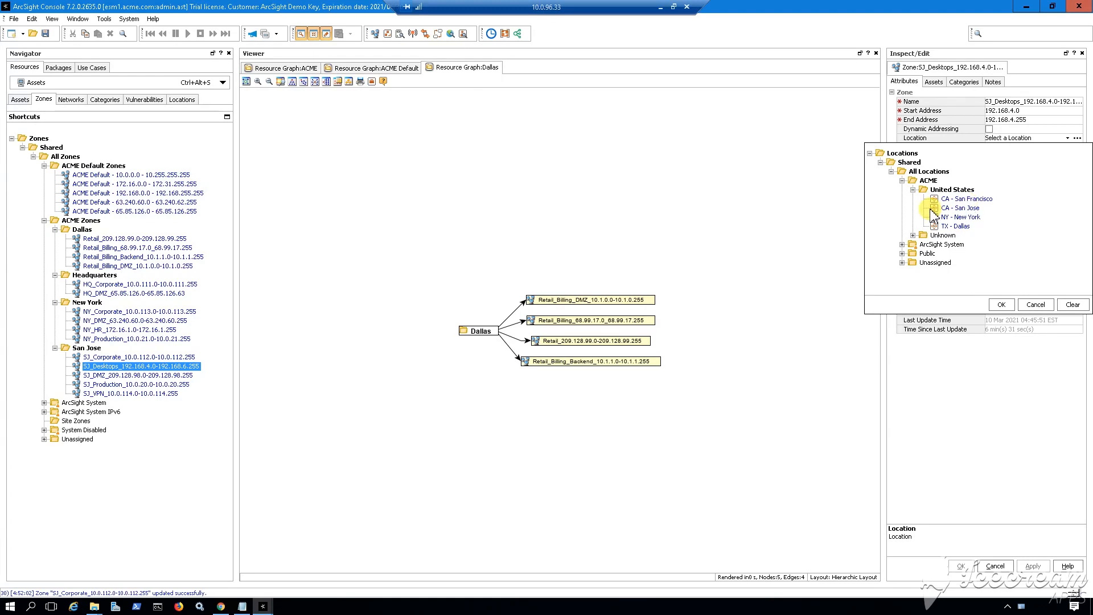
pyautogui.click(960, 207)
pyautogui.click(1002, 304)
pyautogui.click(961, 566)
# Step: Set the location of the SJ_DMZ_209.128.98.0-209.128.98.255 zone to CA - San Jose and save the zone
pyautogui.rightClick(146, 376)
pyautogui.click(199, 34)
pyautogui.click(1028, 138)
pyautogui.click(903, 181)
pyautogui.click(913, 189)
pyautogui.click(963, 226)
pyautogui.click(1001, 304)
pyautogui.click(962, 566)
# Step: Set the location of the SJ_Production_10.0.20.0-10.0.20.255 zone to CA - San Jose and save the zone
pyautogui.rightClick(159, 385)
pyautogui.click(199, 34)
pyautogui.click(1028, 138)
pyautogui.click(903, 180)
pyautogui.click(913, 189)
pyautogui.click(958, 207)
pyautogui.click(1002, 305)
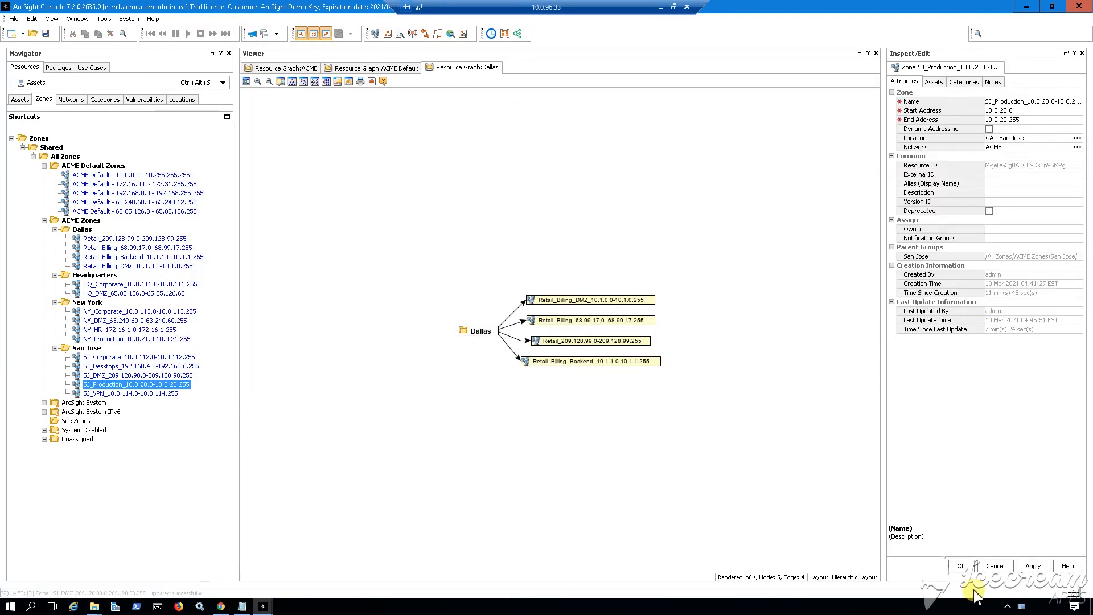
pyautogui.click(961, 566)
# Step: Set the location of the SJ_VPN_10.0.114.0-10.0.114.255 zone to CA - San Jose and save the zone
pyautogui.rightClick(159, 394)
pyautogui.click(199, 35)
pyautogui.click(1011, 138)
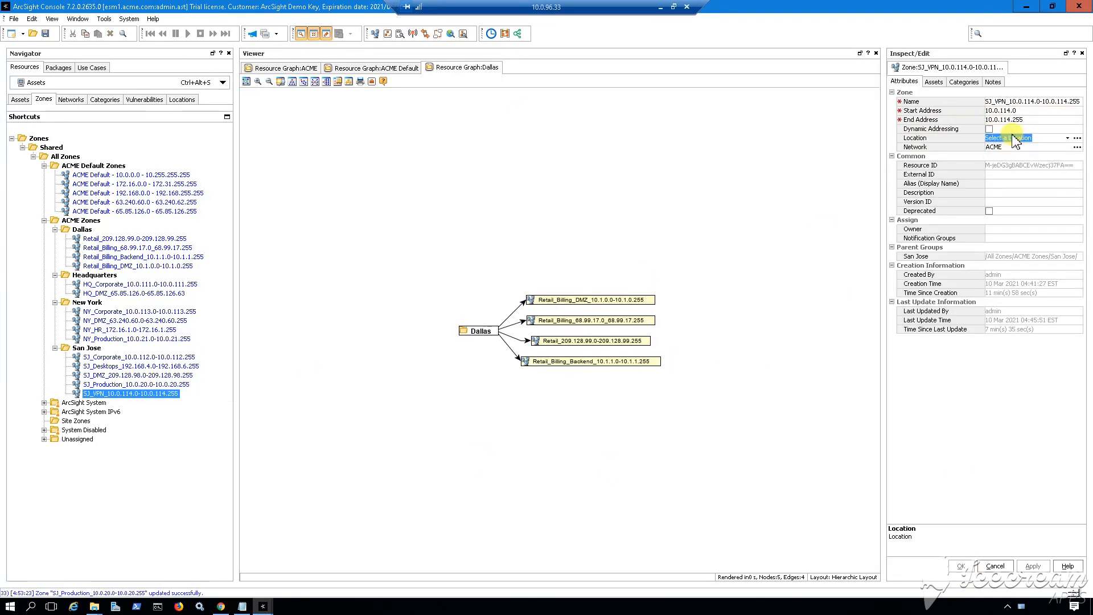
pyautogui.click(1029, 138)
pyautogui.click(903, 180)
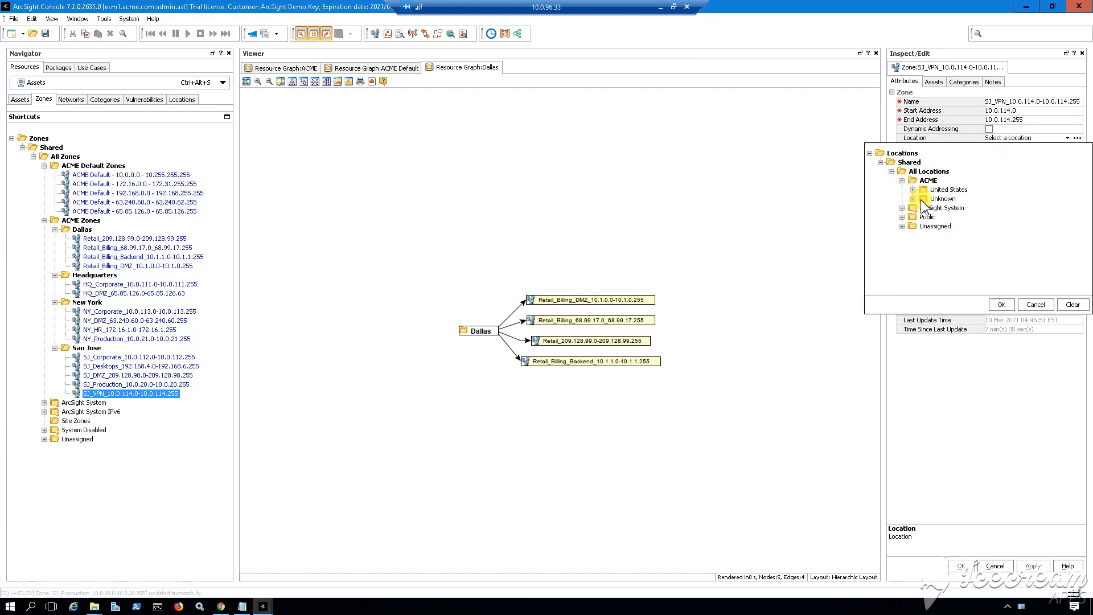
pyautogui.click(912, 189)
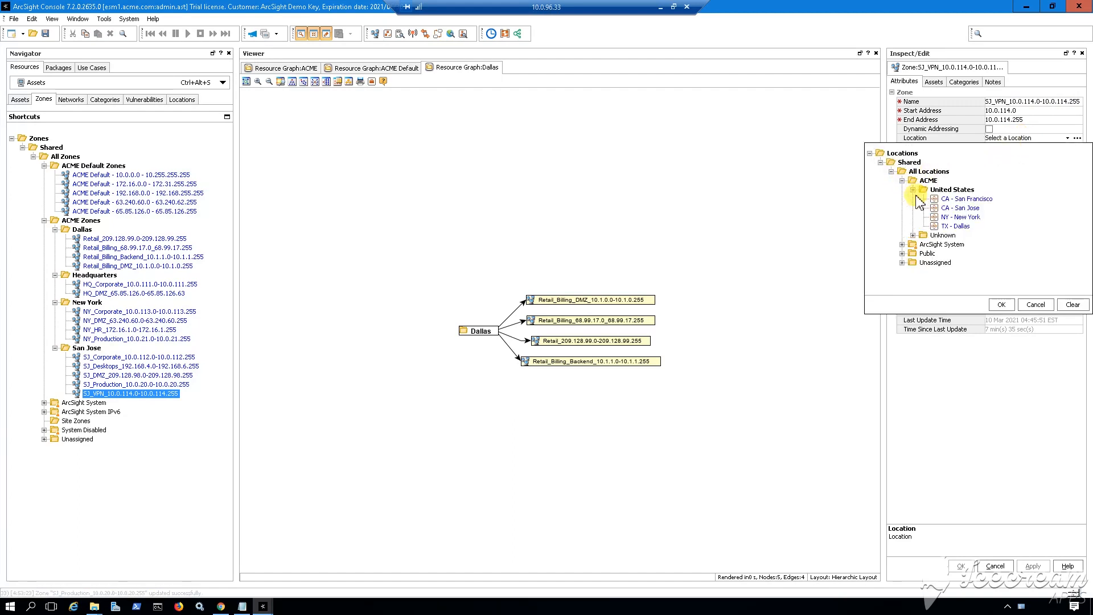
pyautogui.click(960, 208)
pyautogui.click(1002, 305)
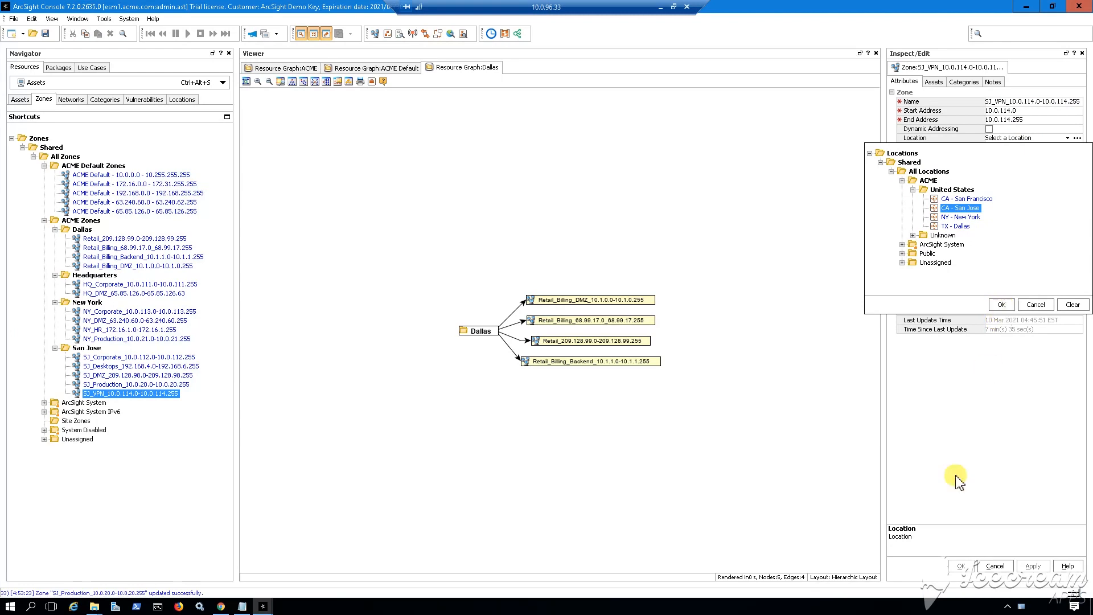
pyautogui.click(965, 567)
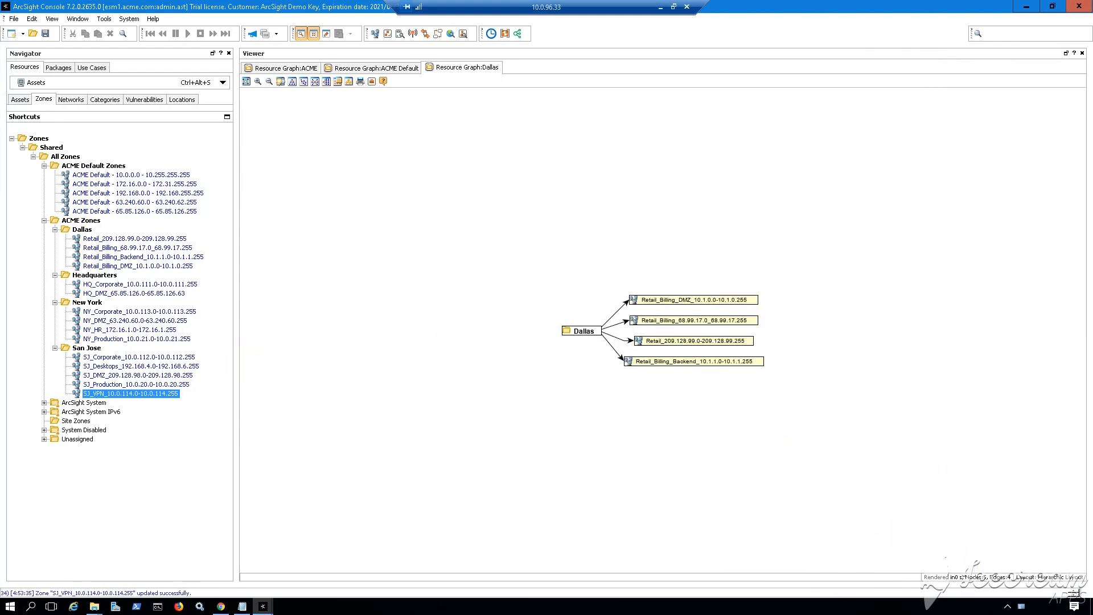
# Step: Show the San Jose zone group as a resource graph to check its zones' location links
pyautogui.rightClick(88, 348)
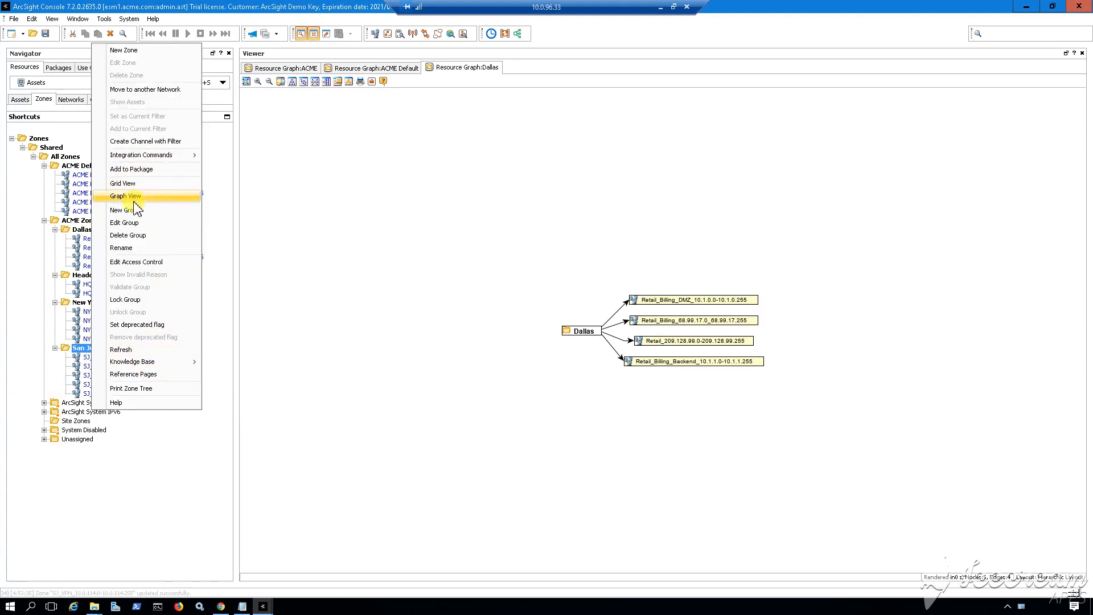
pyautogui.moveTo(574, 320); pyautogui.dragTo(554, 289)
pyautogui.moveTo(587, 340); pyautogui.dragTo(538, 344)
pyautogui.moveTo(542, 296); pyautogui.dragTo(519, 302)
pyautogui.click(618, 472)
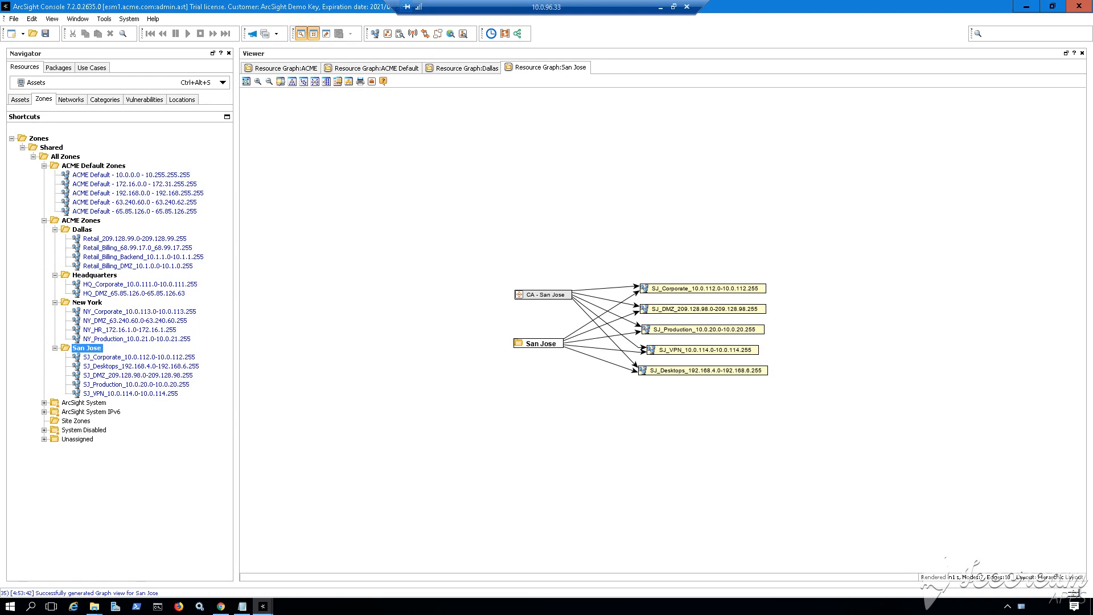
# Step: Collapse the ACME Zones group in the zone tree and go to the ACME Default Zones group
pyautogui.click(59, 101)
pyautogui.click(45, 100)
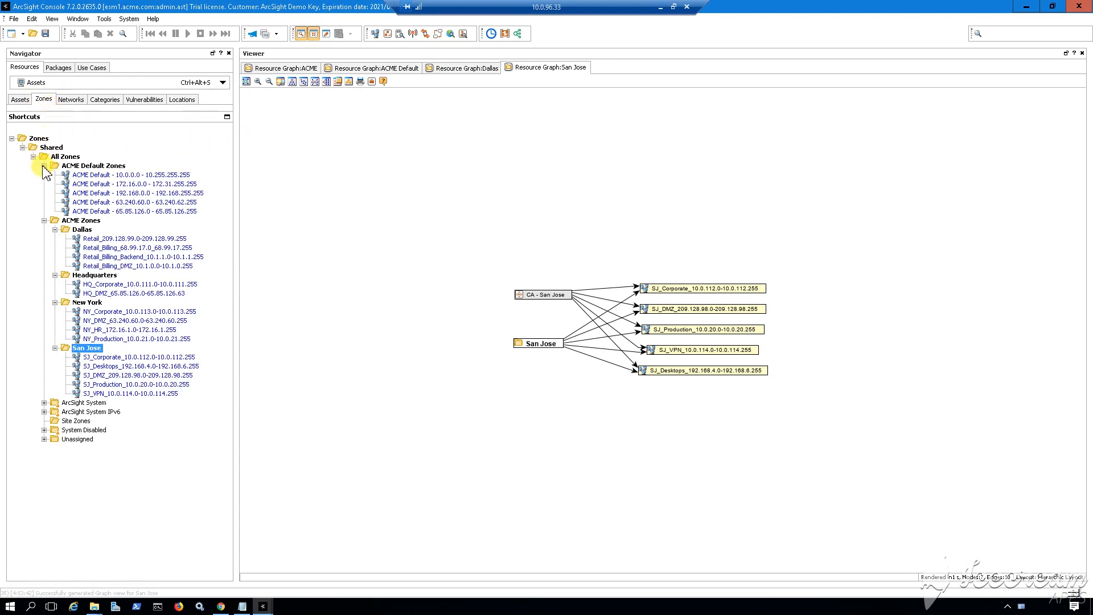
pyautogui.click(44, 221)
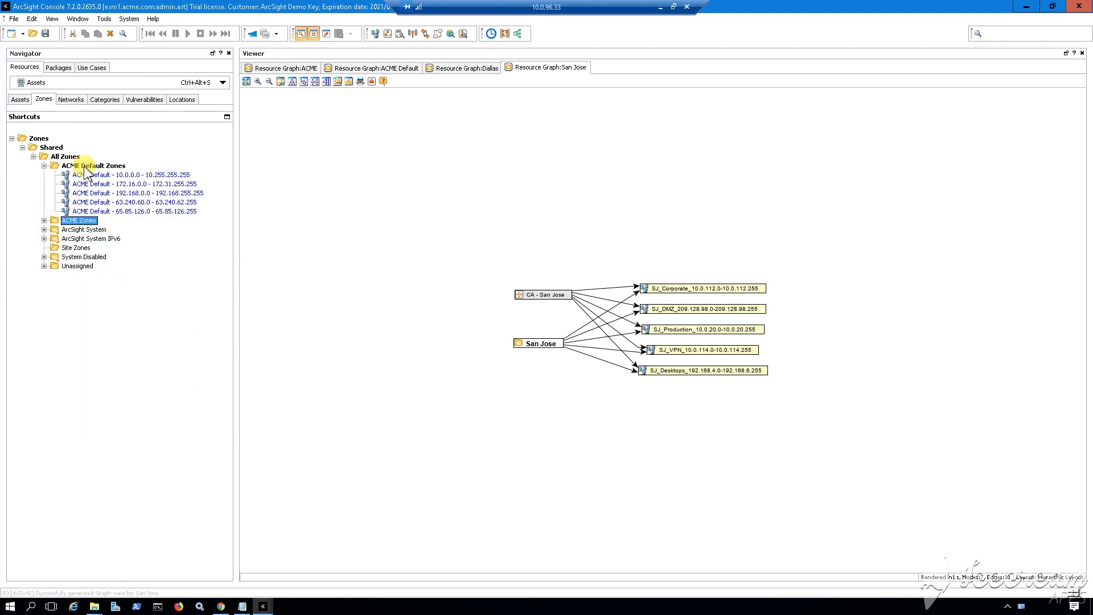
pyautogui.click(86, 166)
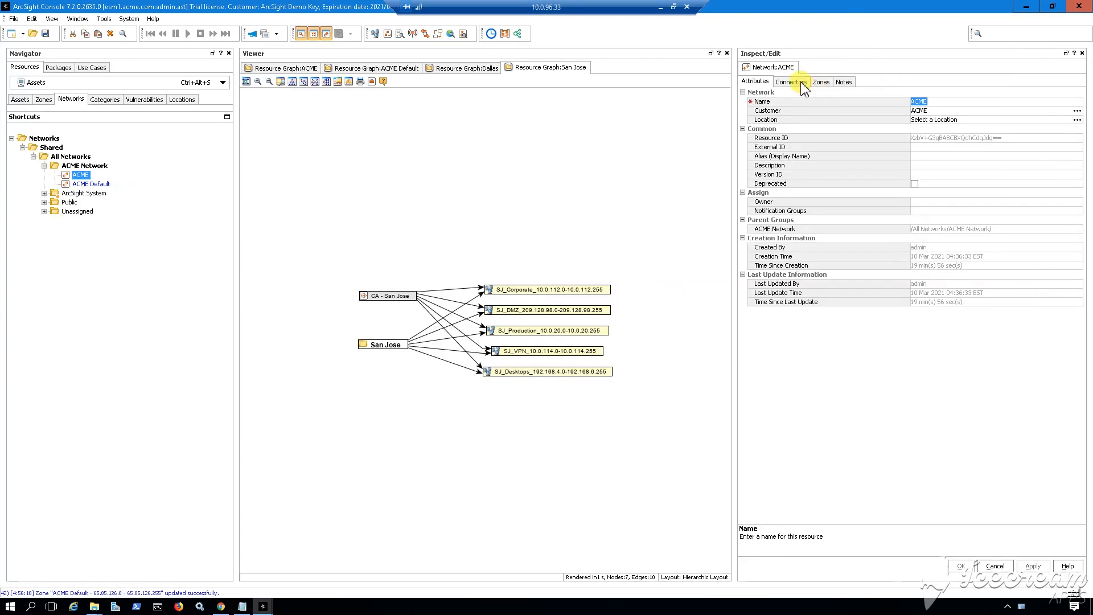
# Step: Review the connectors and the zones assigned to the ACME network
pyautogui.click(793, 81)
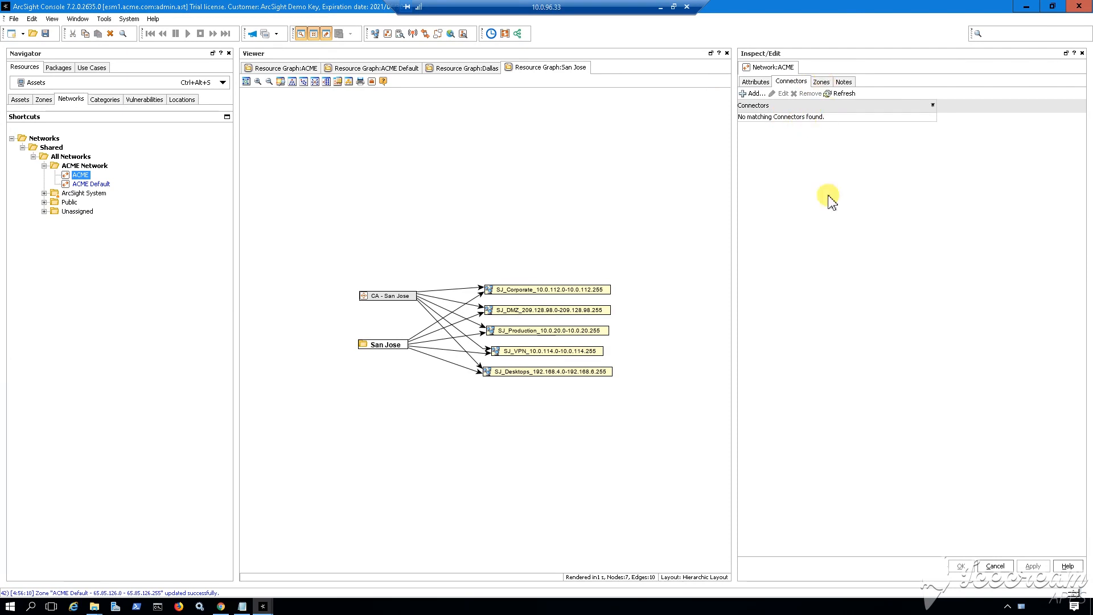
pyautogui.click(821, 82)
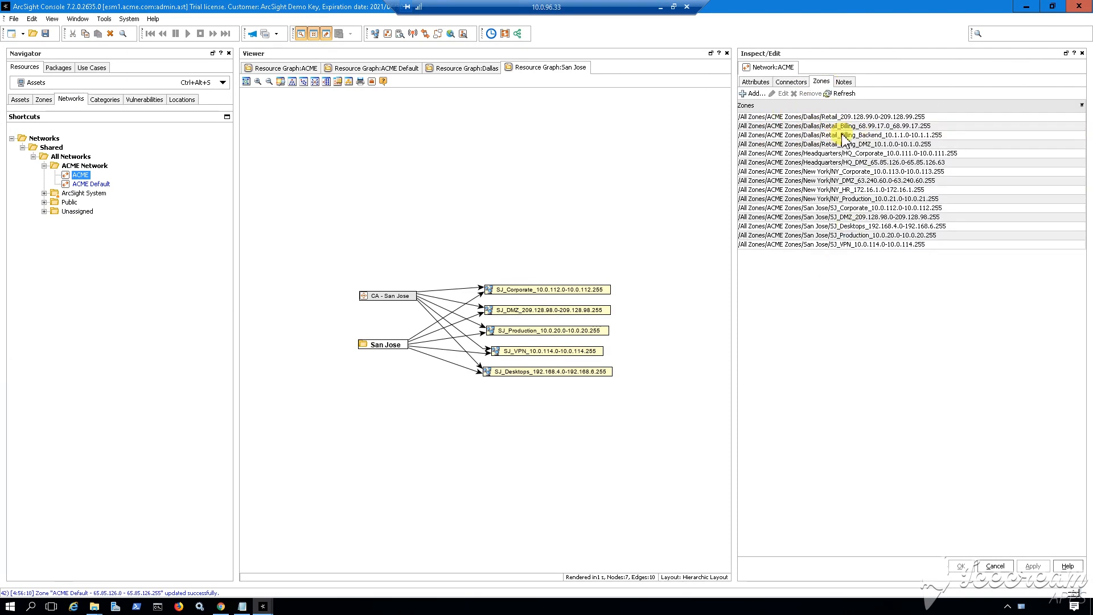
pyautogui.moveTo(815, 122); pyautogui.dragTo(822, 246)
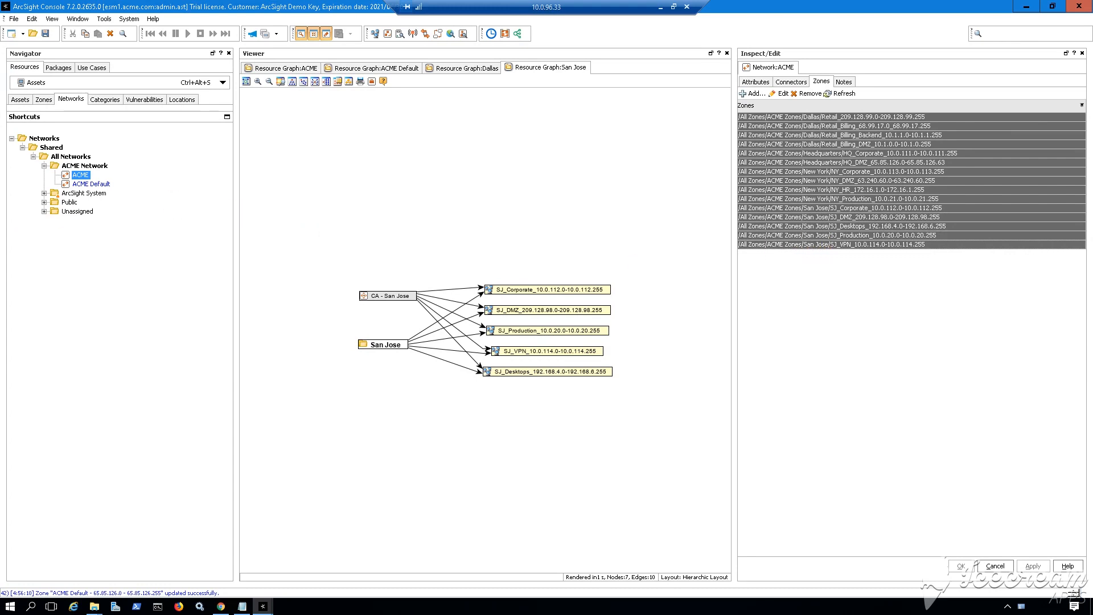
# Step: Open the ACME Default network for editing and review the zones assigned to it
pyautogui.rightClick(97, 186)
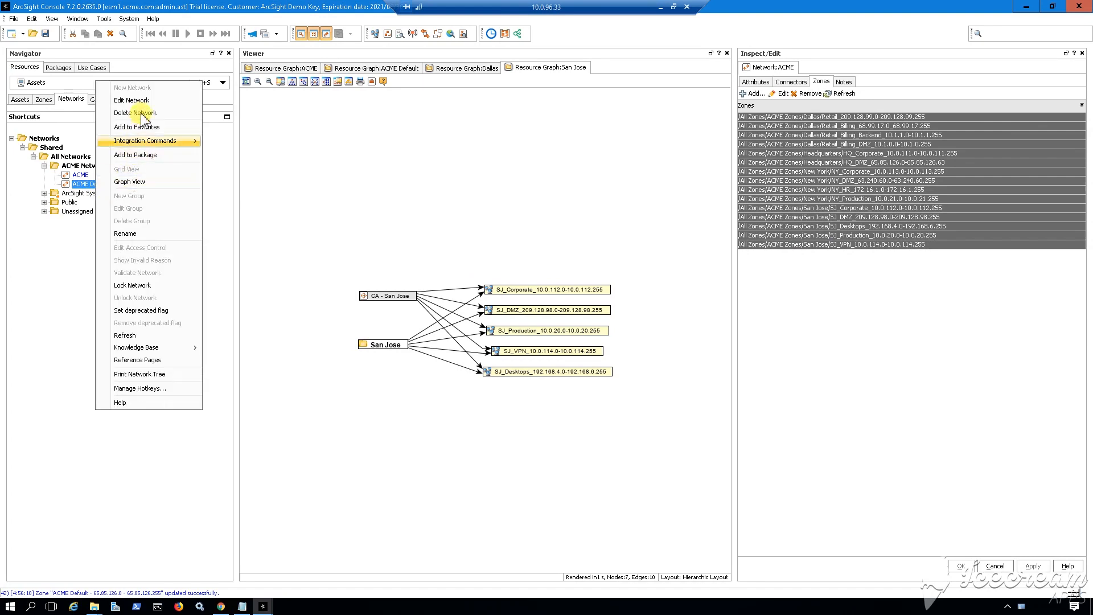
pyautogui.click(146, 97)
pyautogui.click(839, 83)
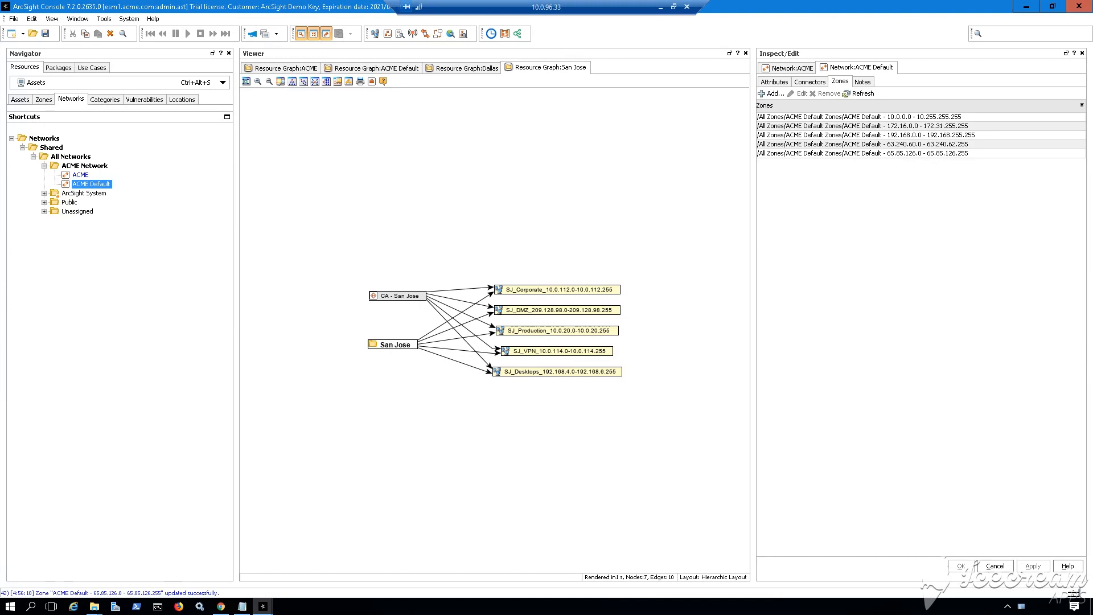
pyautogui.press('F8')
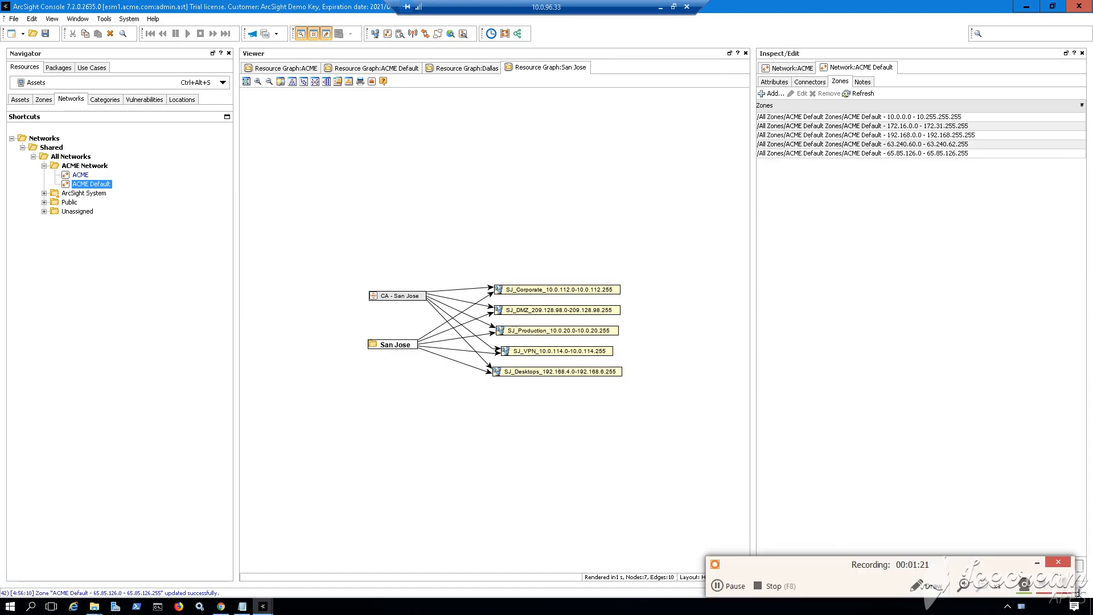
pyautogui.press('super+d')
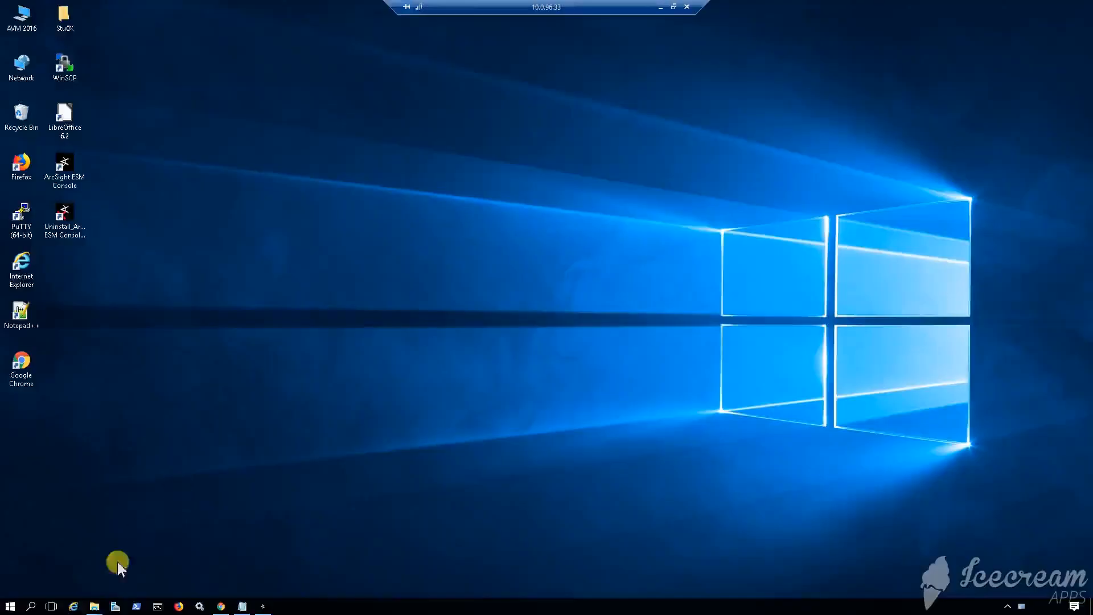
# Step: Switch to File Explorer and open the Connectors folder inside the desktop's Stu0X folder
pyautogui.click(95, 606)
pyautogui.click(315, 546)
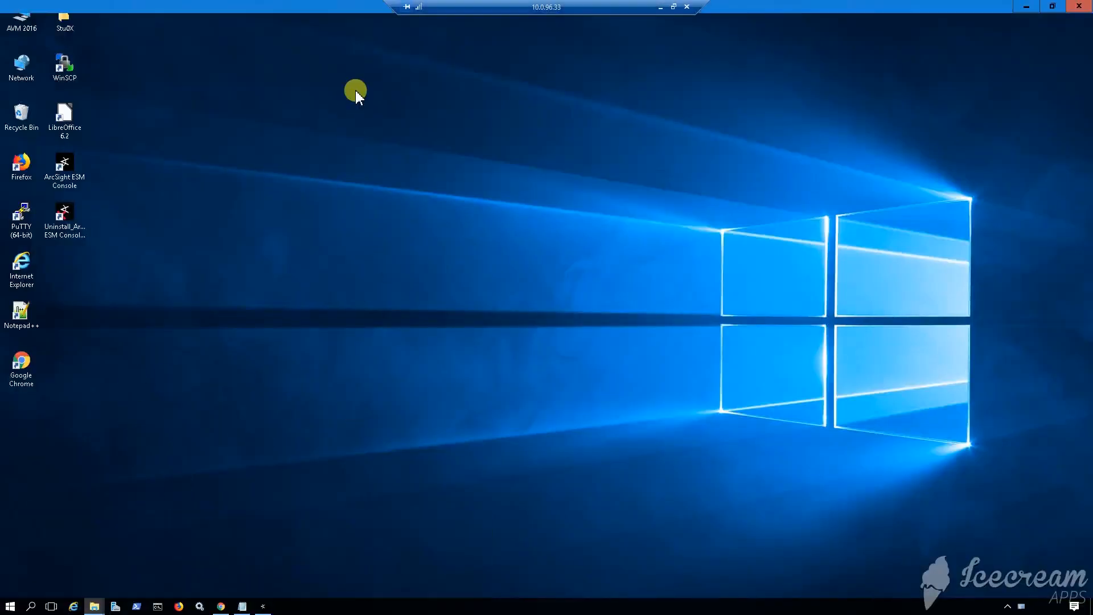
pyautogui.click(61, 312)
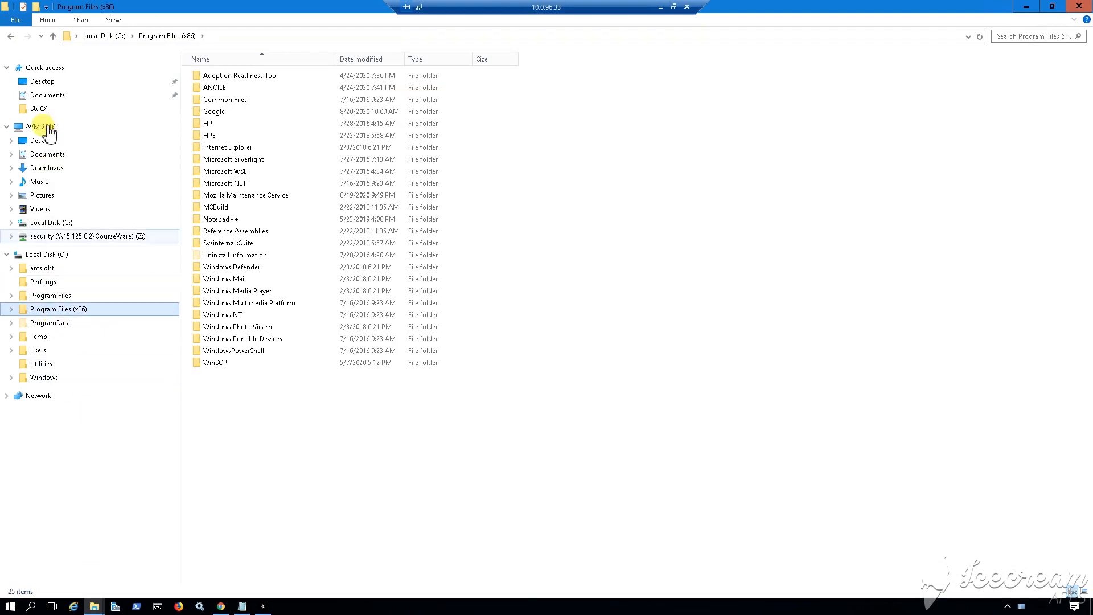
pyautogui.click(41, 108)
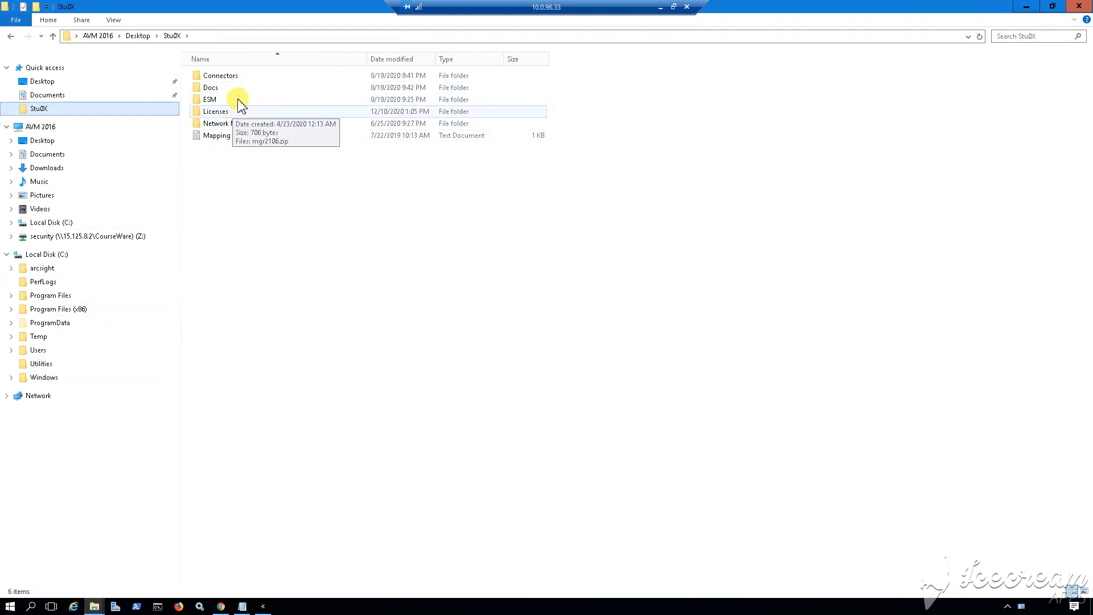
pyautogui.doubleClick(251, 76)
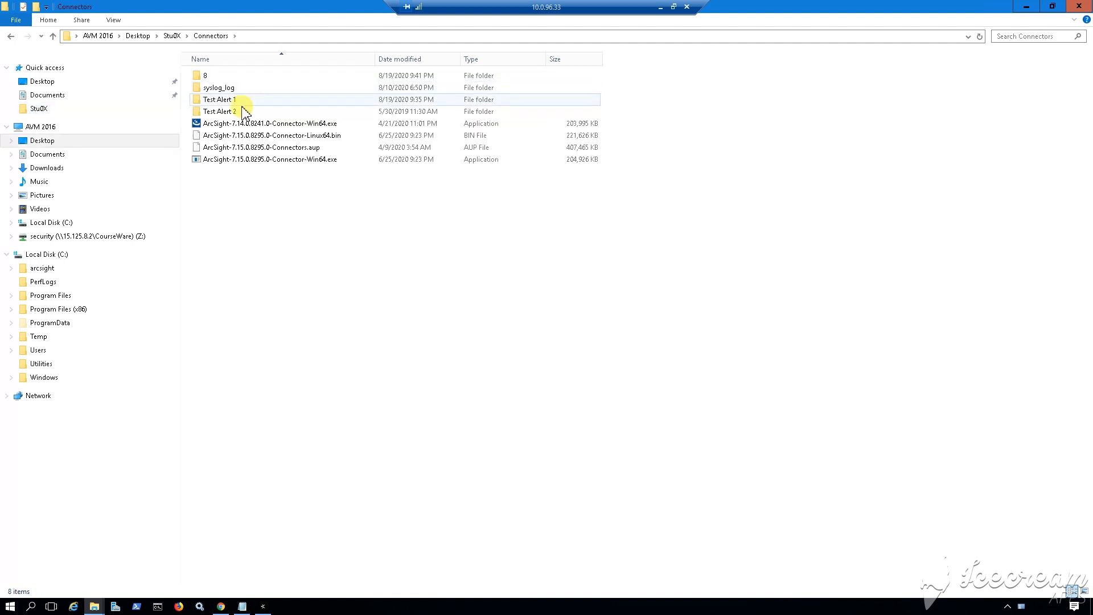
# Step: Run the ArcSight-7.14.0.8241.0-Connector-Win64.exe installer, accepting the security warning, then minimize File Explorer and move the installer's progress window aside
pyautogui.doubleClick(259, 125)
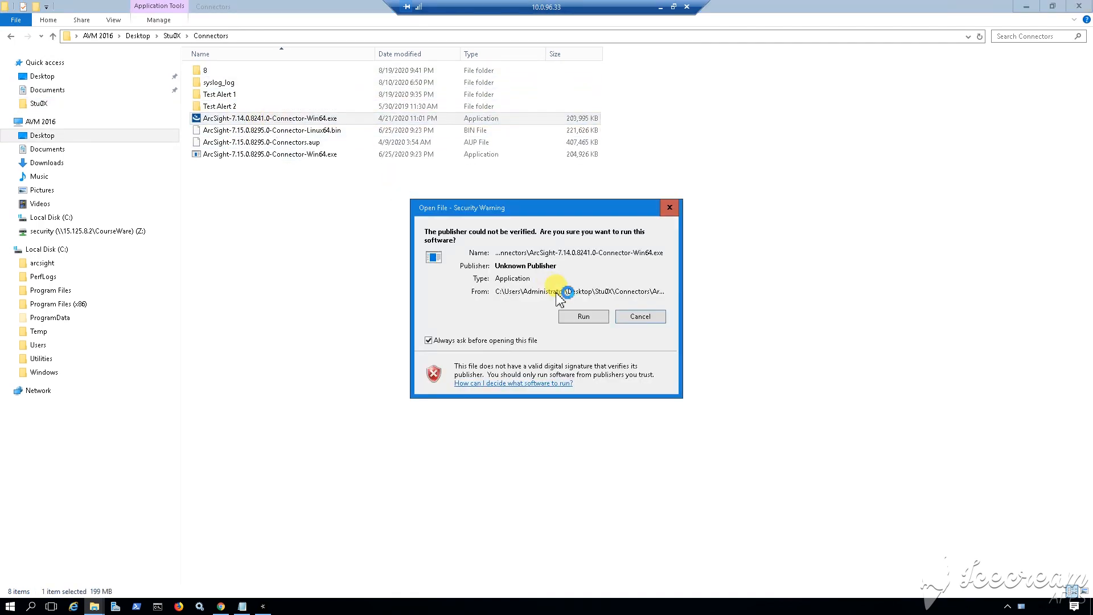
pyautogui.click(592, 323)
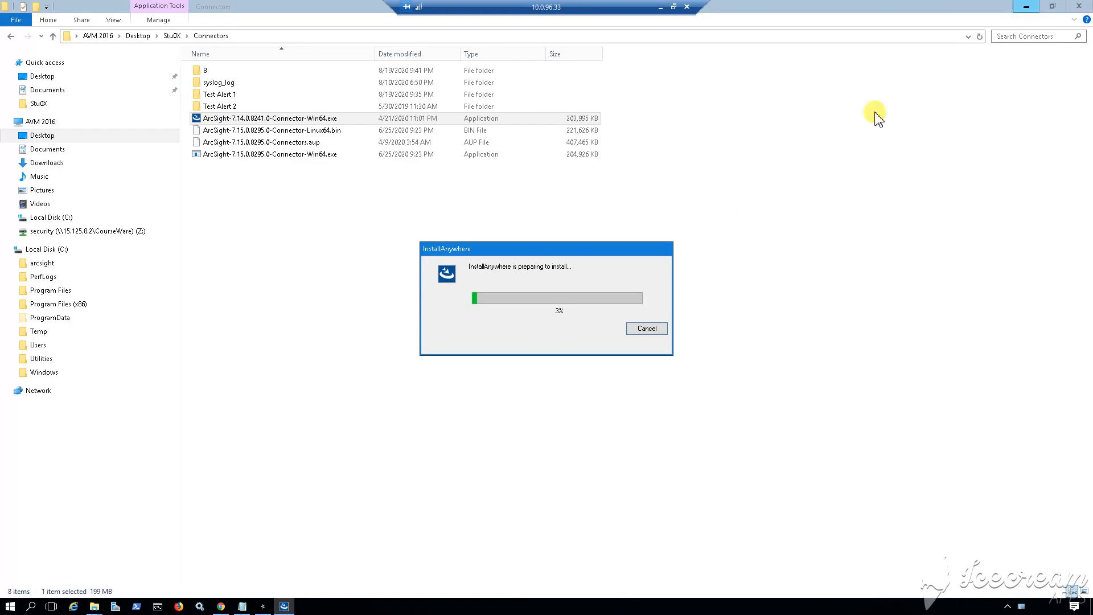
pyautogui.click(1027, 7)
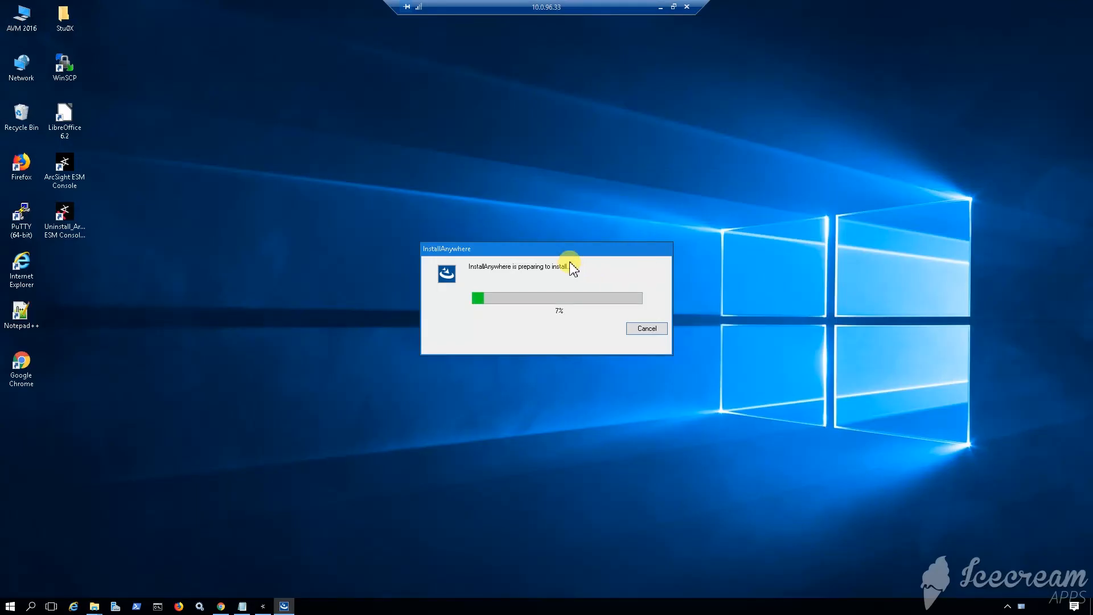
pyautogui.moveTo(567, 253); pyautogui.dragTo(655, 263)
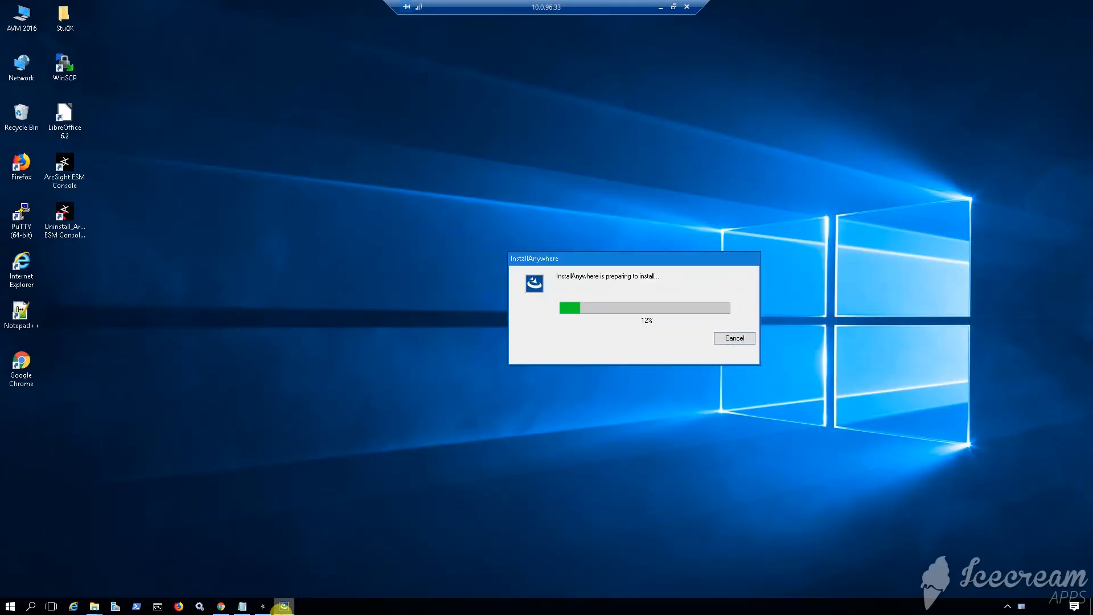
# Step: Switch back to the ArcSight Console and review the ACME zone groups and the ACME locations
pyautogui.click(261, 605)
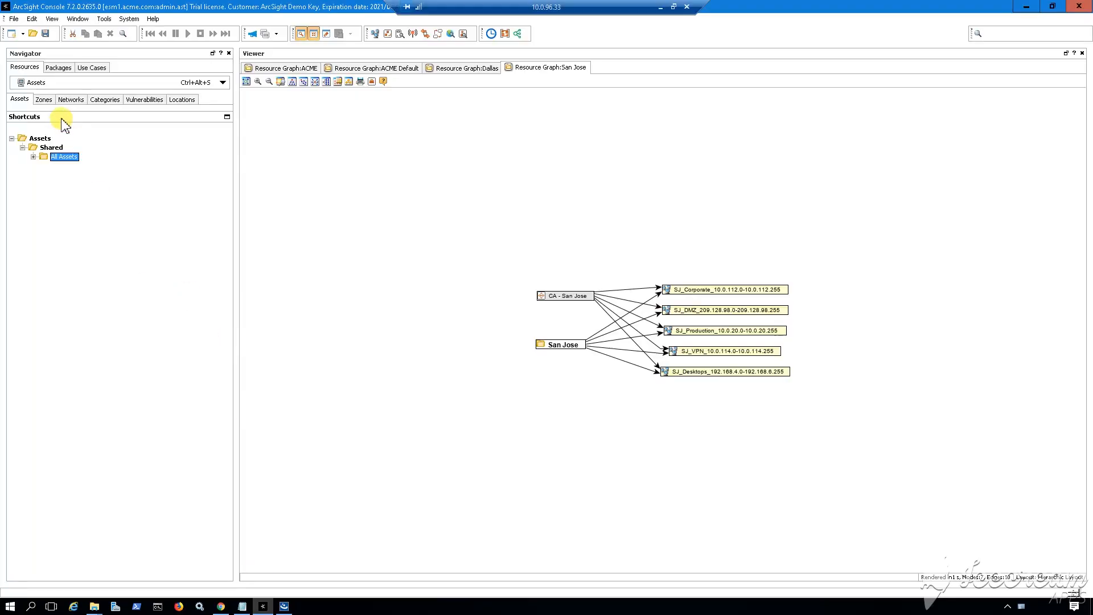
pyautogui.click(48, 101)
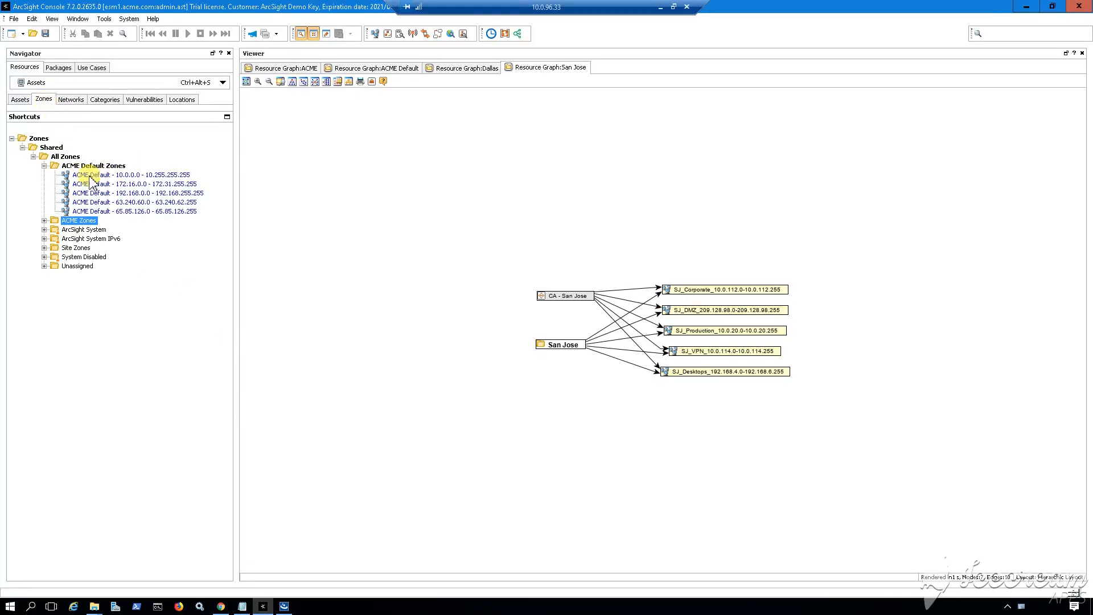
pyautogui.click(44, 220)
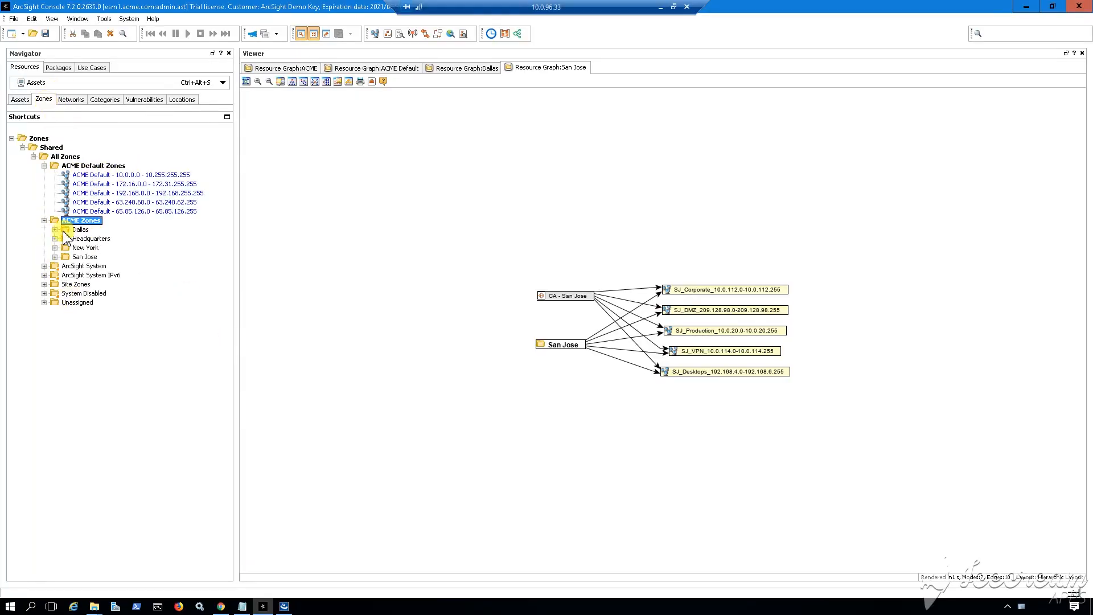
pyautogui.click(44, 165)
pyautogui.click(182, 99)
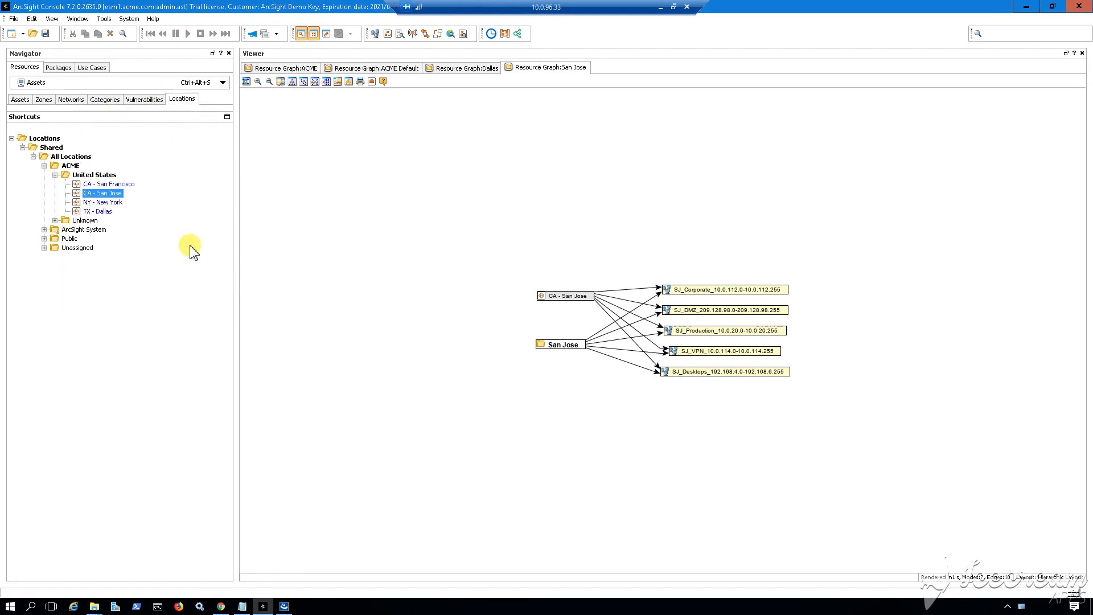
pyautogui.click(55, 175)
# Step: Open the ACME network for editing and view its assigned connectors
pyautogui.click(71, 99)
pyautogui.click(84, 176)
pyautogui.click(86, 185)
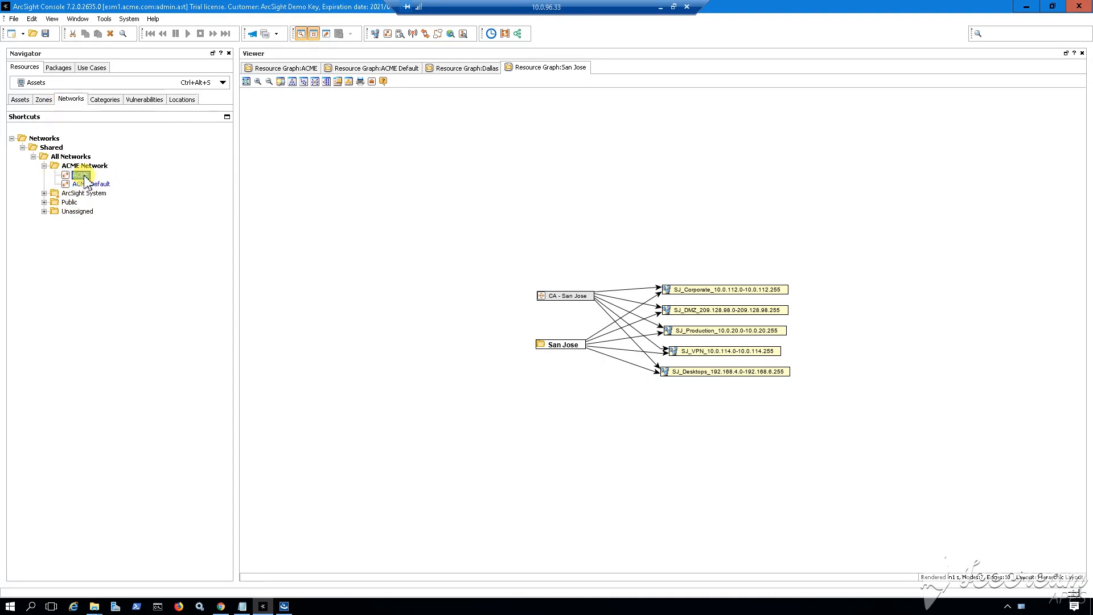
pyautogui.rightClick(93, 188)
pyautogui.click(134, 95)
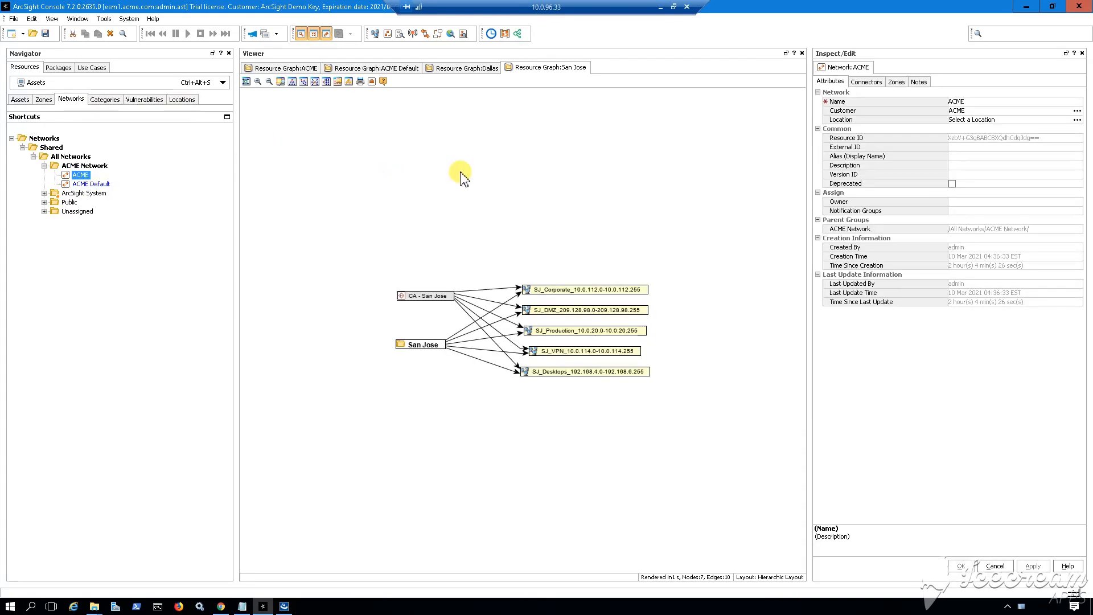
pyautogui.click(865, 82)
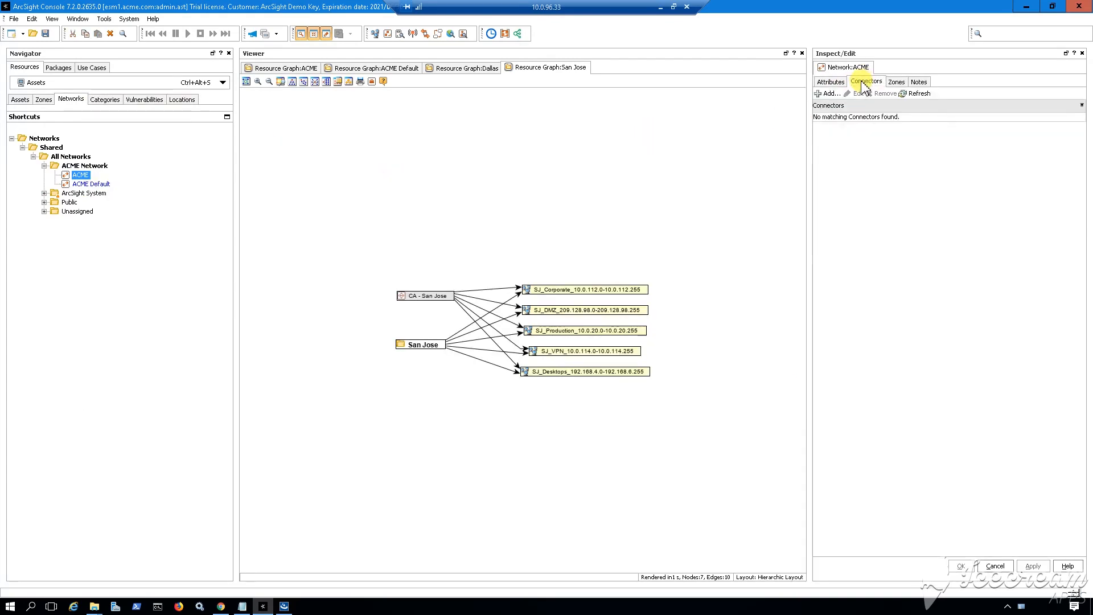
# Step: Review the zones assigned to the ACME network, then close its editor
pyautogui.click(896, 82)
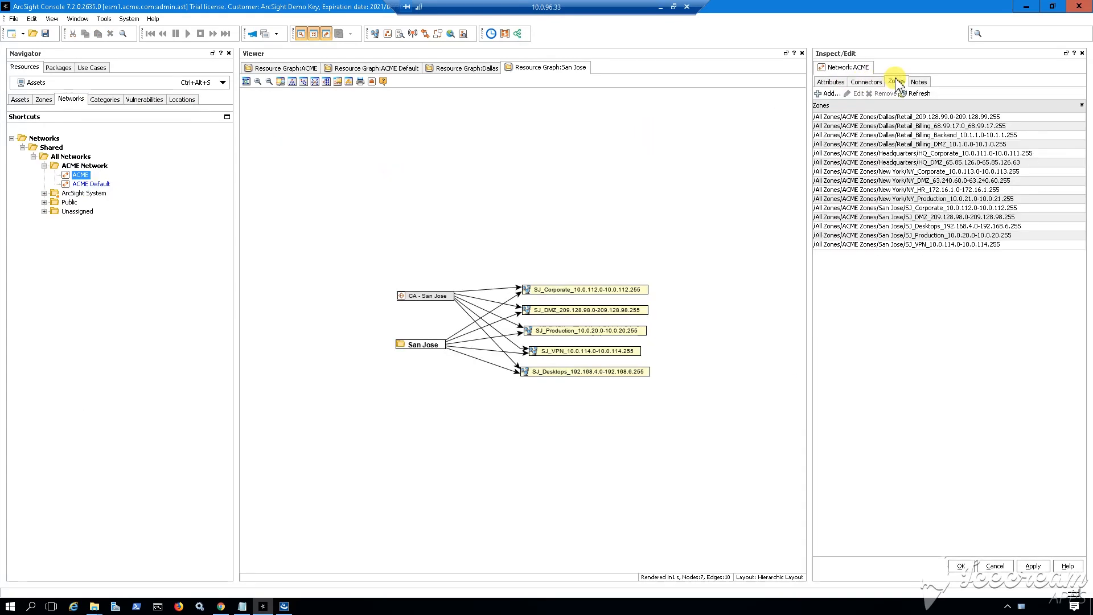
pyautogui.rightClick(833, 68)
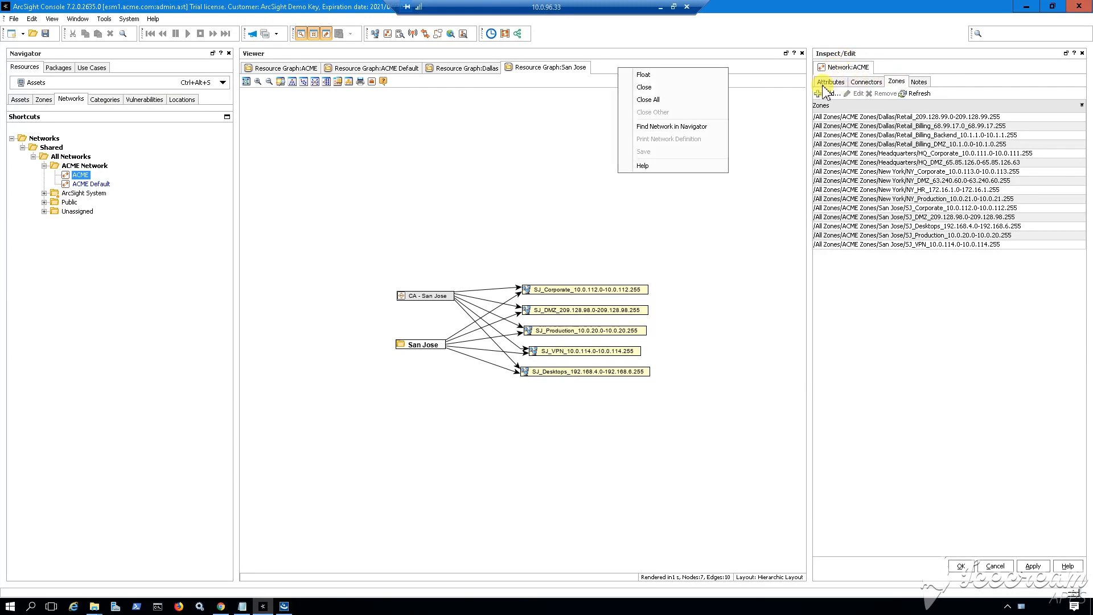
pyautogui.click(682, 88)
pyautogui.click(939, 346)
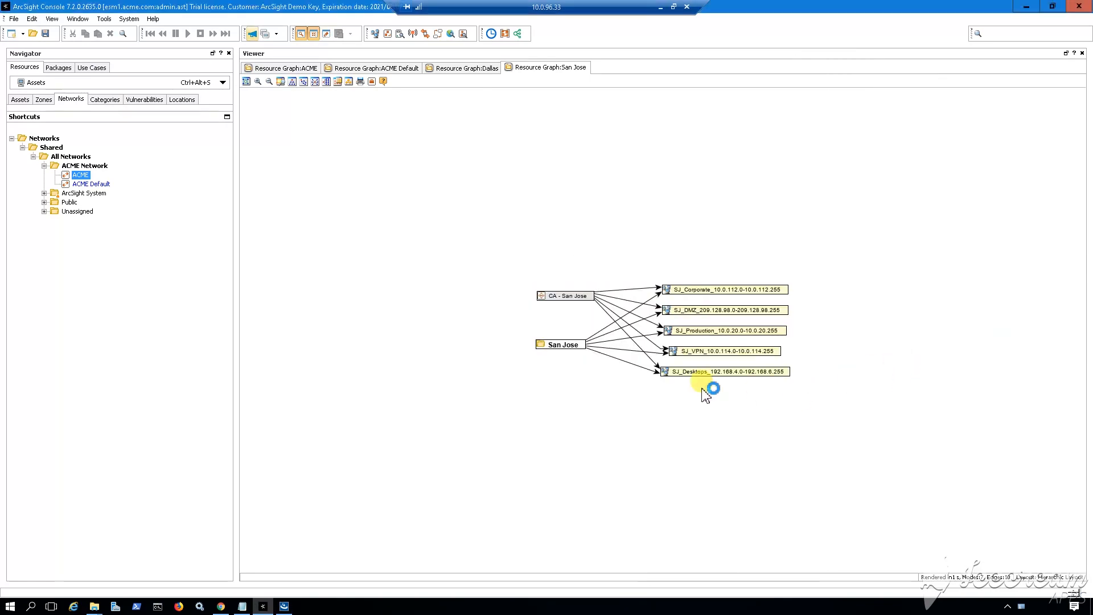
# Step: Show the ACME Default resource graph and list the Customers resources to view the ACME customer
pyautogui.rightClick(357, 66)
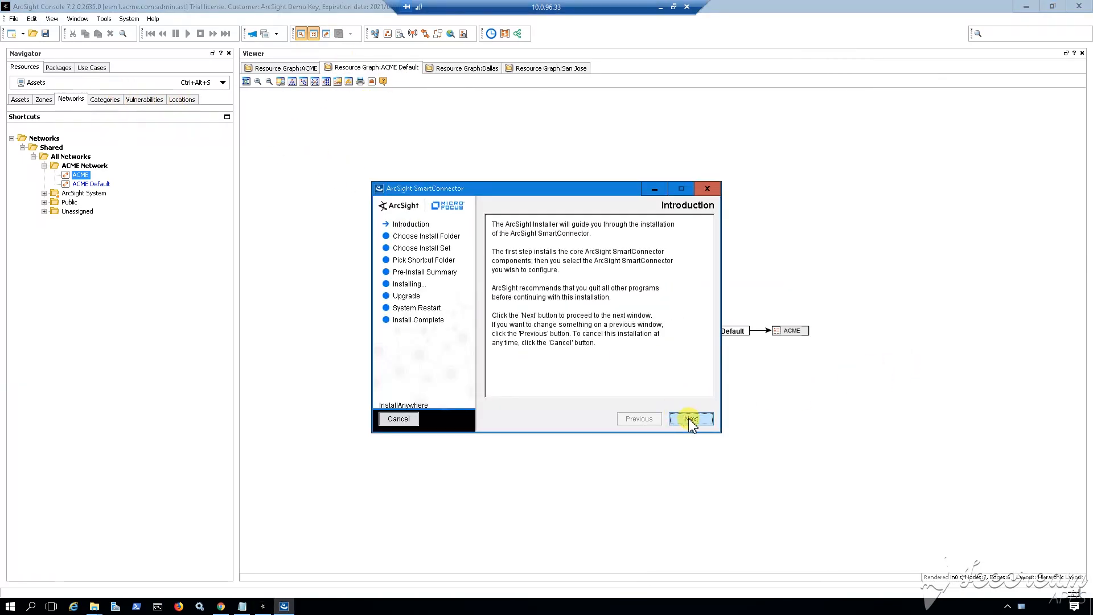
pyautogui.click(61, 83)
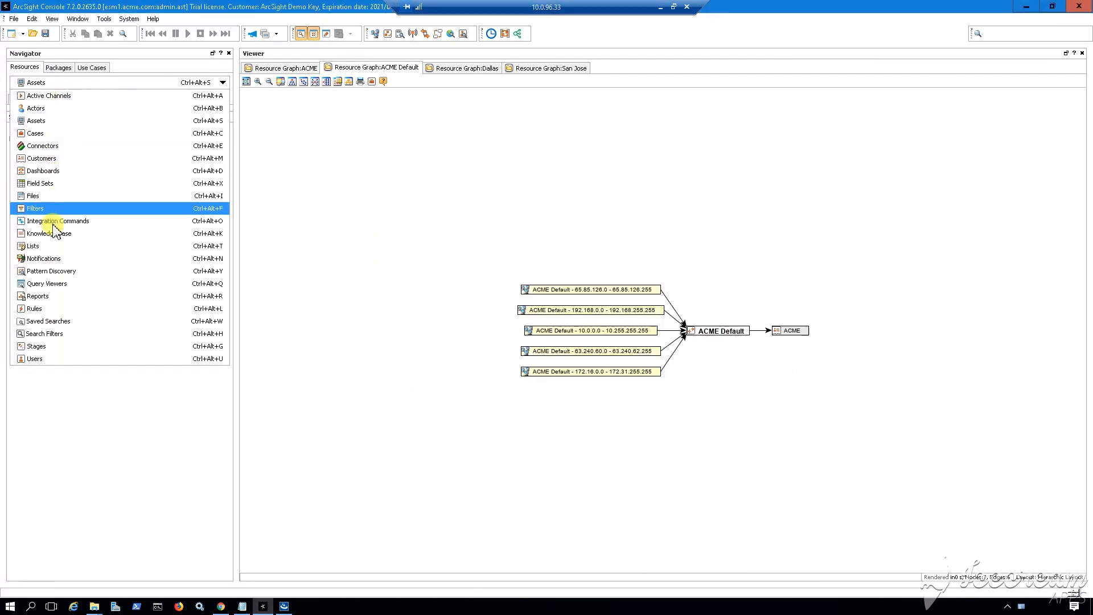
pyautogui.click(51, 160)
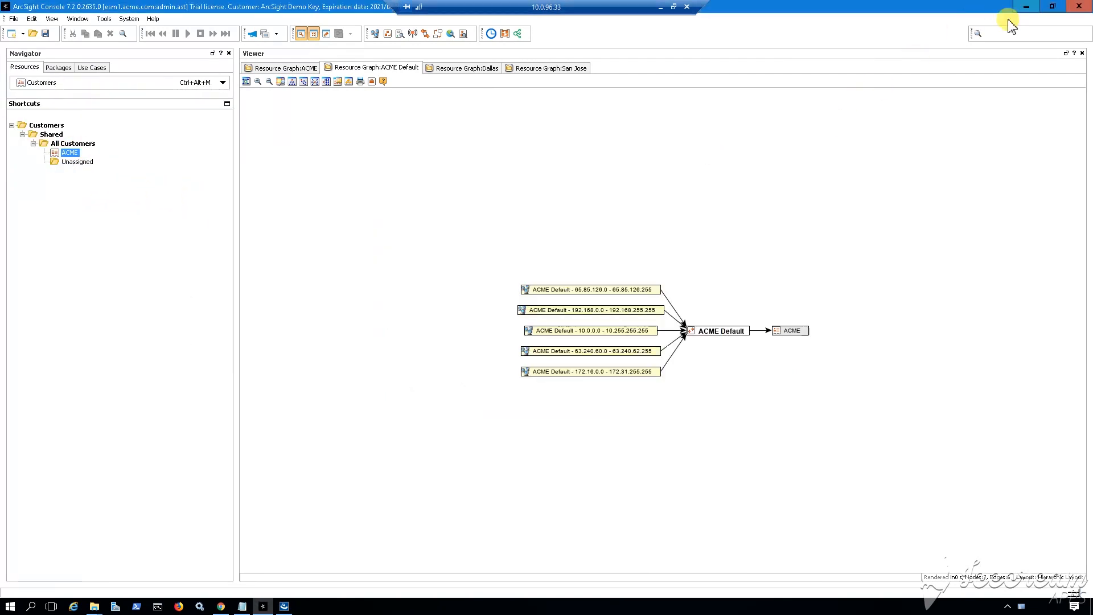
# Step: Minimize the ArcSight Console and set the SmartConnector install folder to C:\arcsight\Asset_Import
pyautogui.click(1026, 7)
pyautogui.click(692, 419)
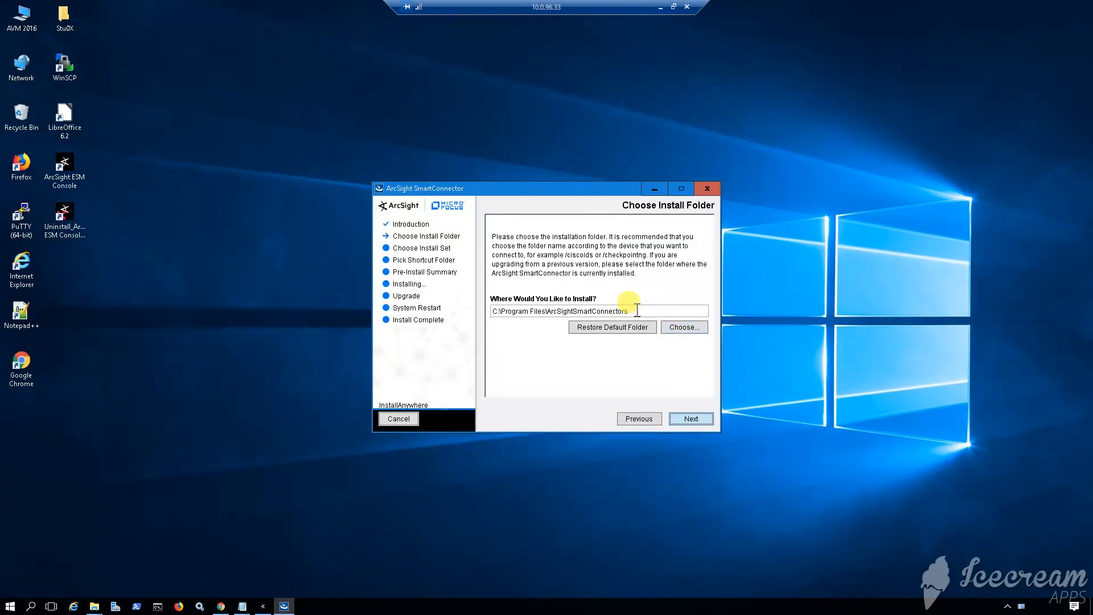
pyautogui.moveTo(635, 312); pyautogui.dragTo(506, 314)
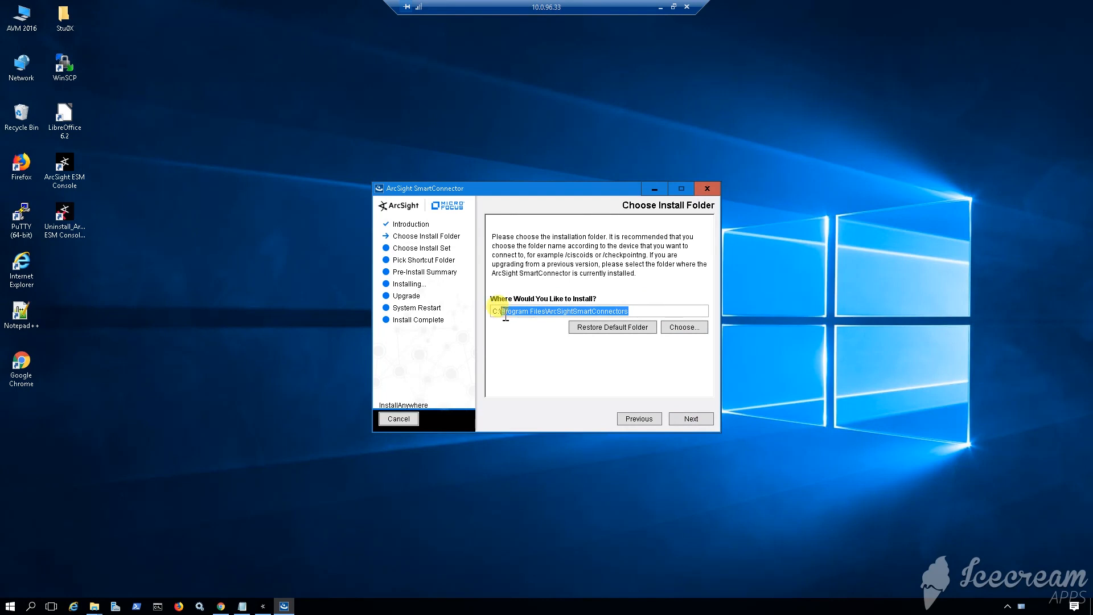
pyautogui.write('arcsight\\Asset_Import')
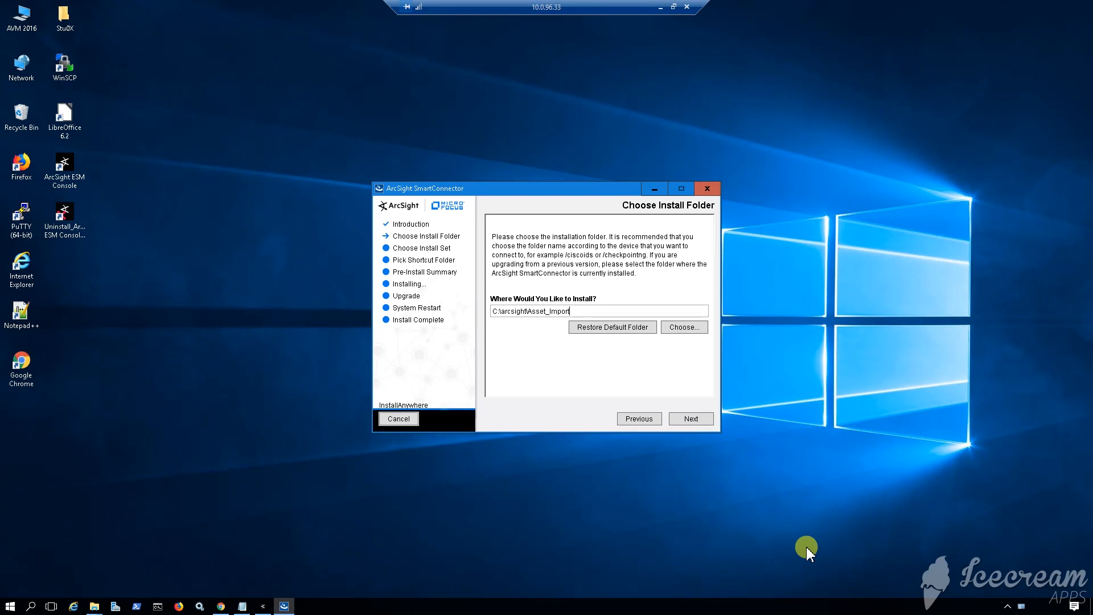
pyautogui.click(692, 419)
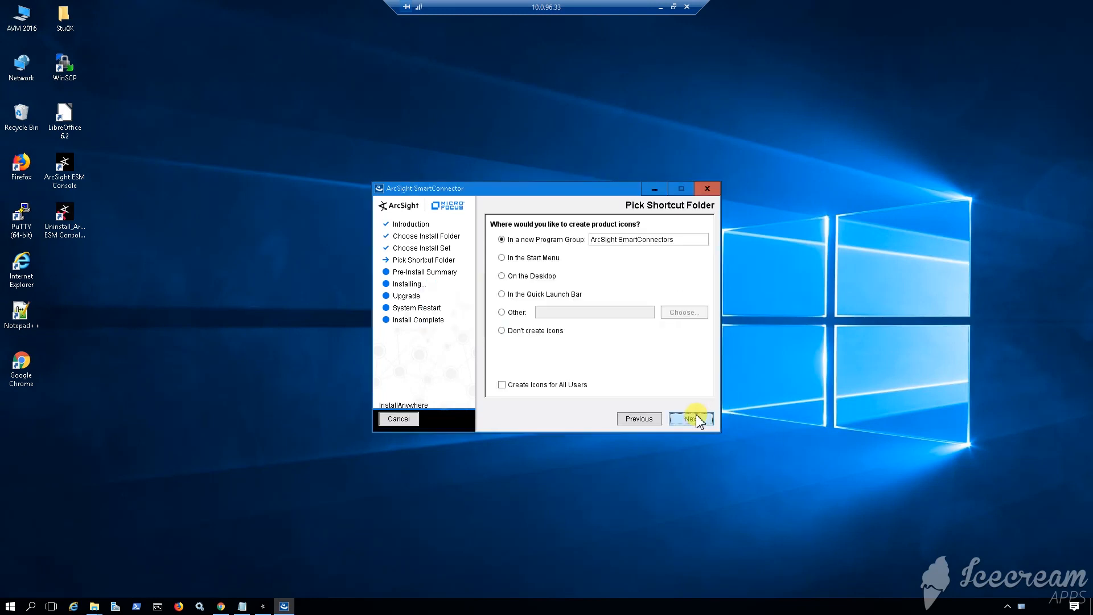
# Step: Choose not to create icons and start installing the SmartConnector
pyautogui.click(538, 331)
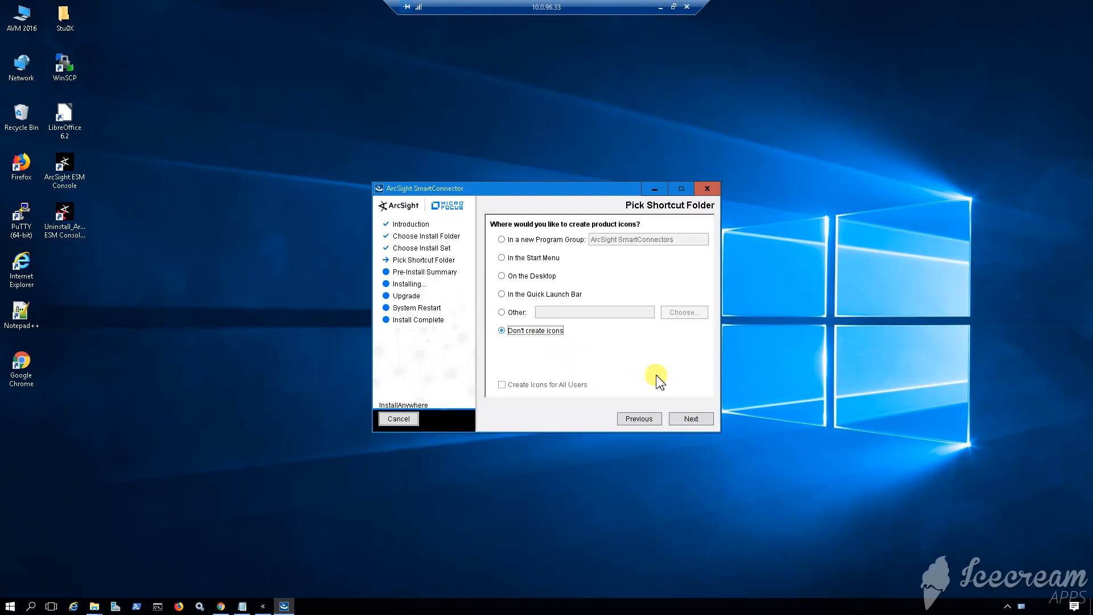
pyautogui.click(691, 419)
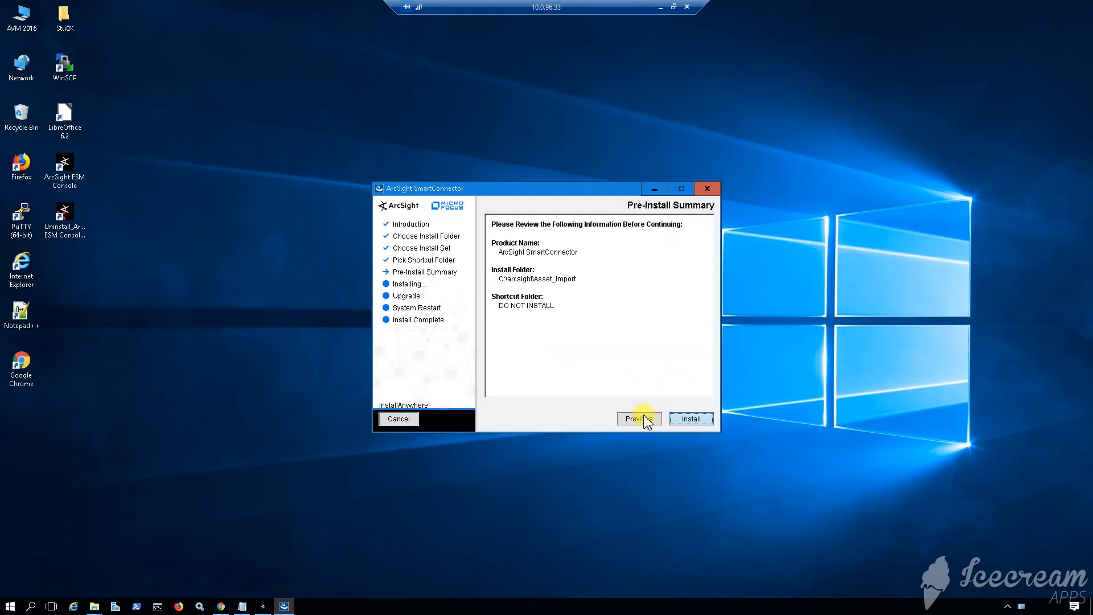
pyautogui.click(691, 420)
# Step: Bring the ArcSight Console up behind the SmartConnector installer and move the installer window slightly upward
pyautogui.click(262, 606)
pyautogui.click(284, 606)
pyautogui.moveTo(523, 194); pyautogui.dragTo(517, 170)
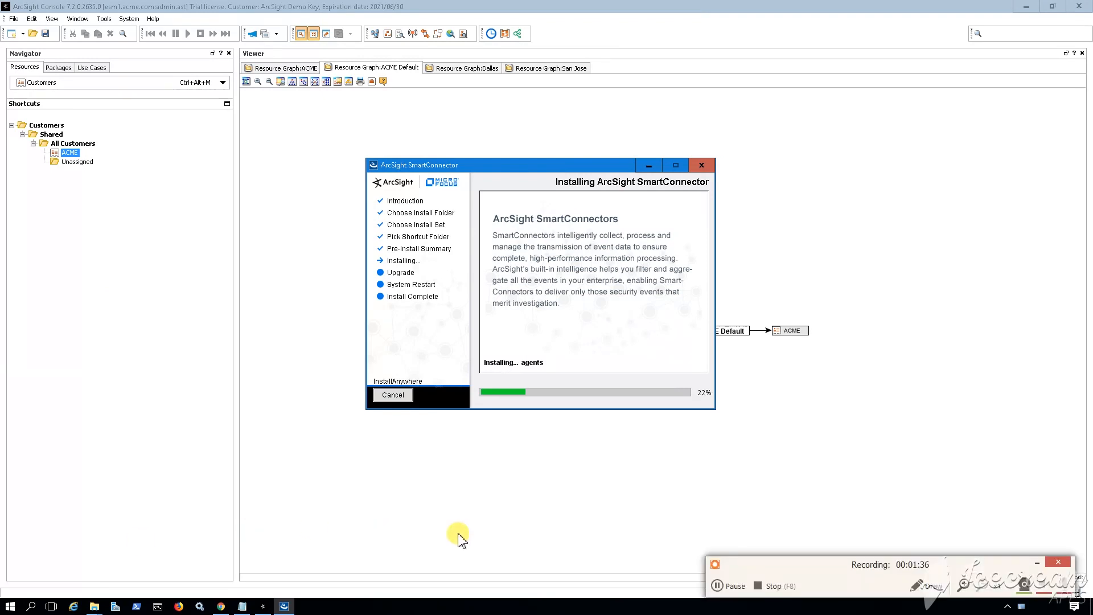
pyautogui.click(718, 586)
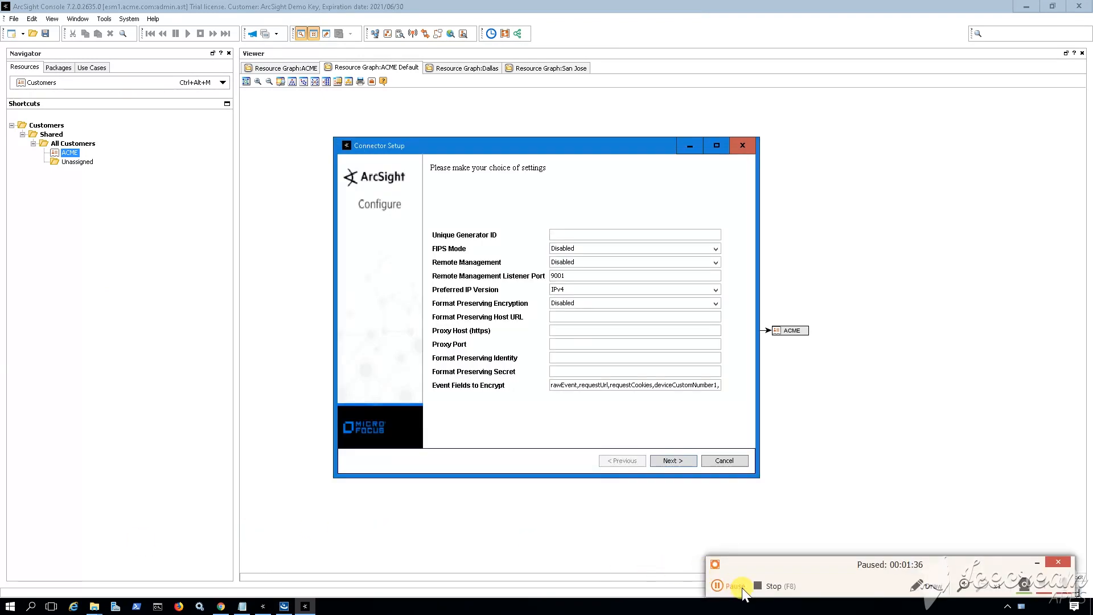
pyautogui.click(718, 586)
# Step: Set the connector's Unique Generator ID to 55, keep the other global settings, and proceed to the connector type selection
pyautogui.click(561, 236)
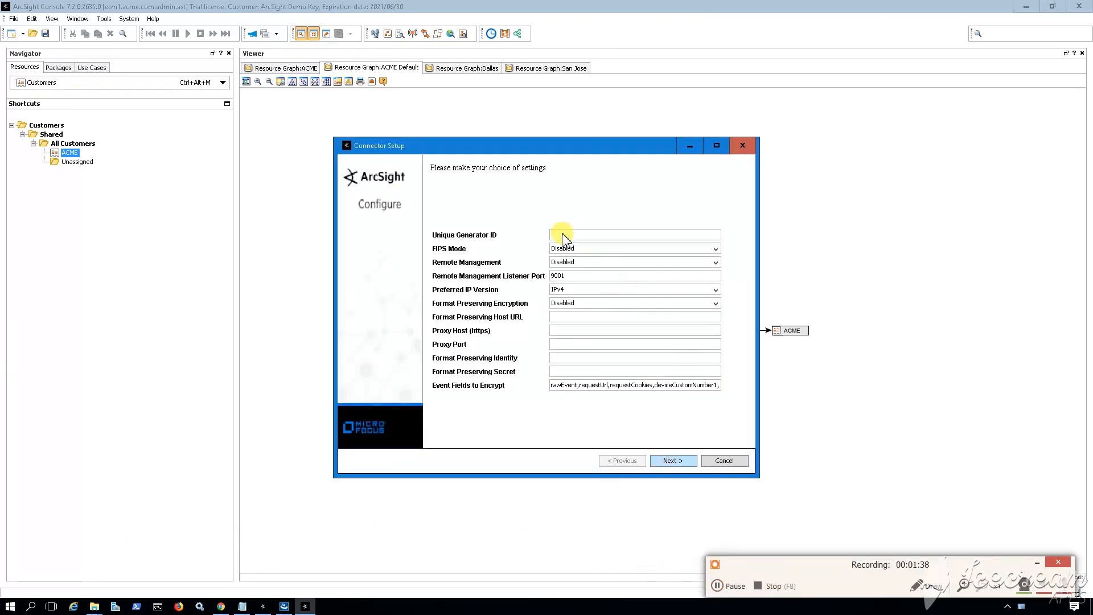
pyautogui.write('55')
pyautogui.click(675, 462)
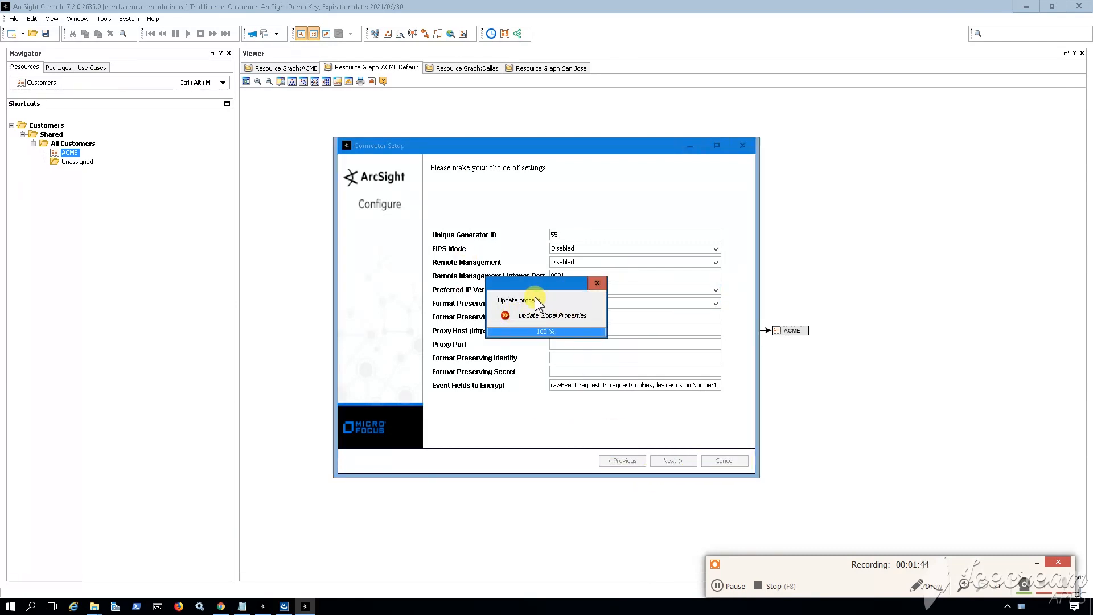
pyautogui.click(675, 461)
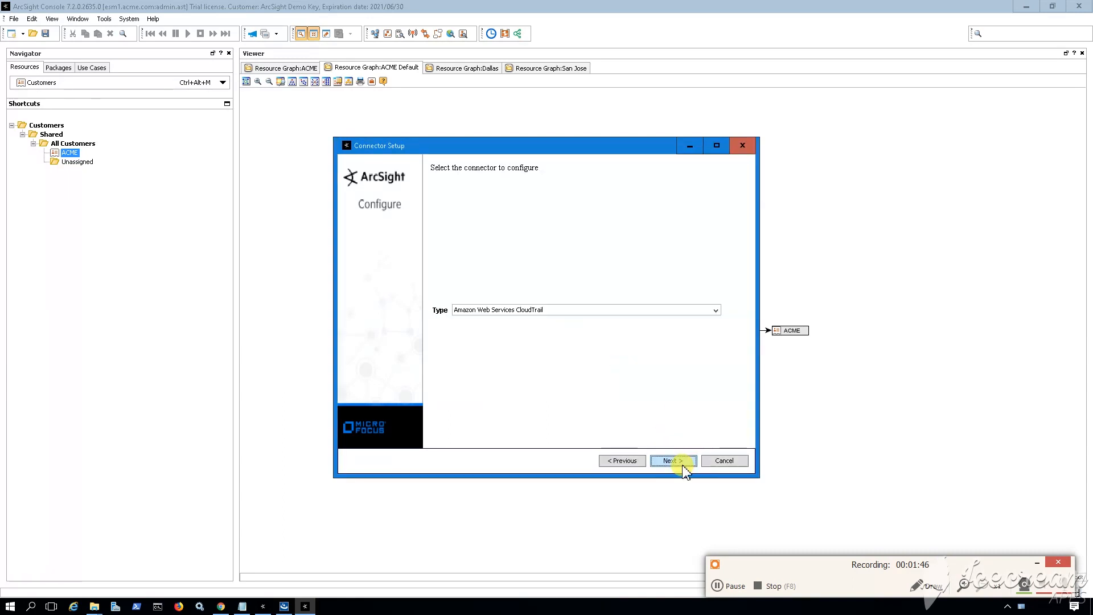
# Step: Select ArcSight Asset Import File as the connector type to configure
pyautogui.click(555, 311)
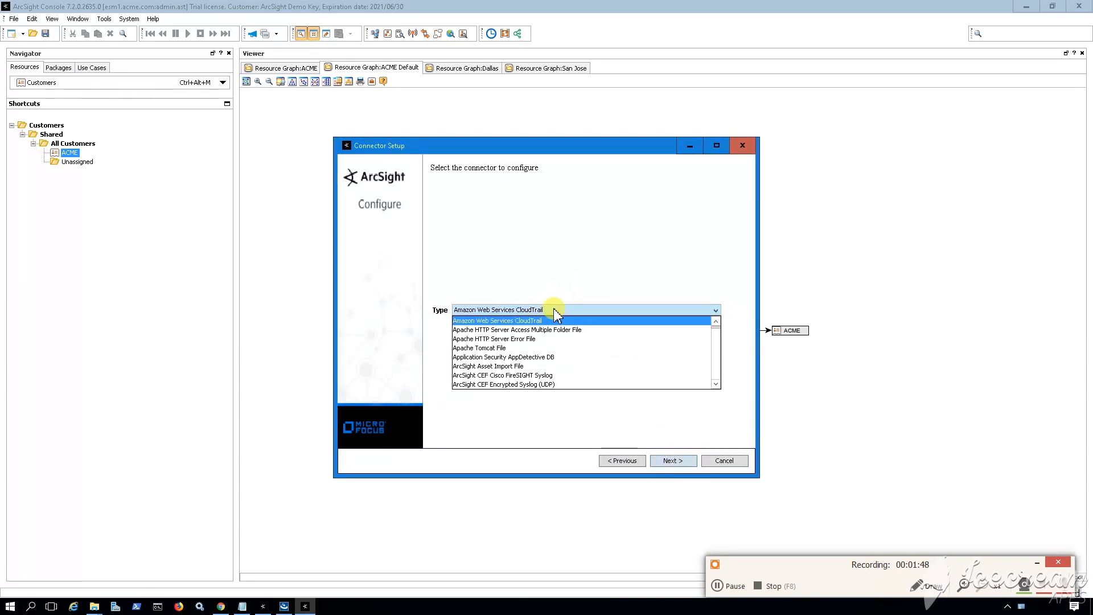
pyautogui.click(538, 367)
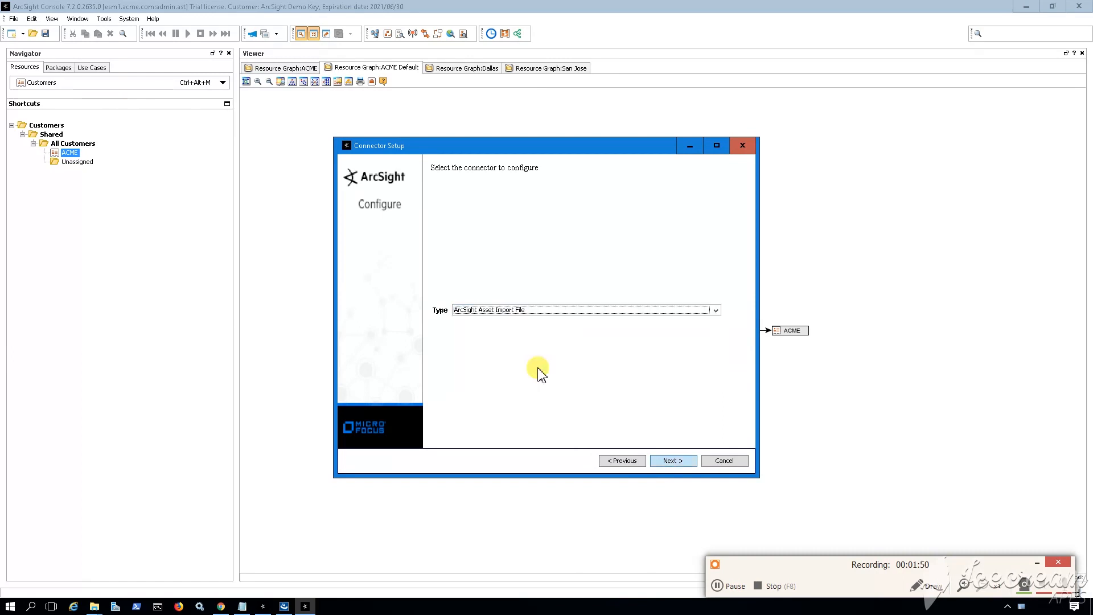
pyautogui.click(675, 461)
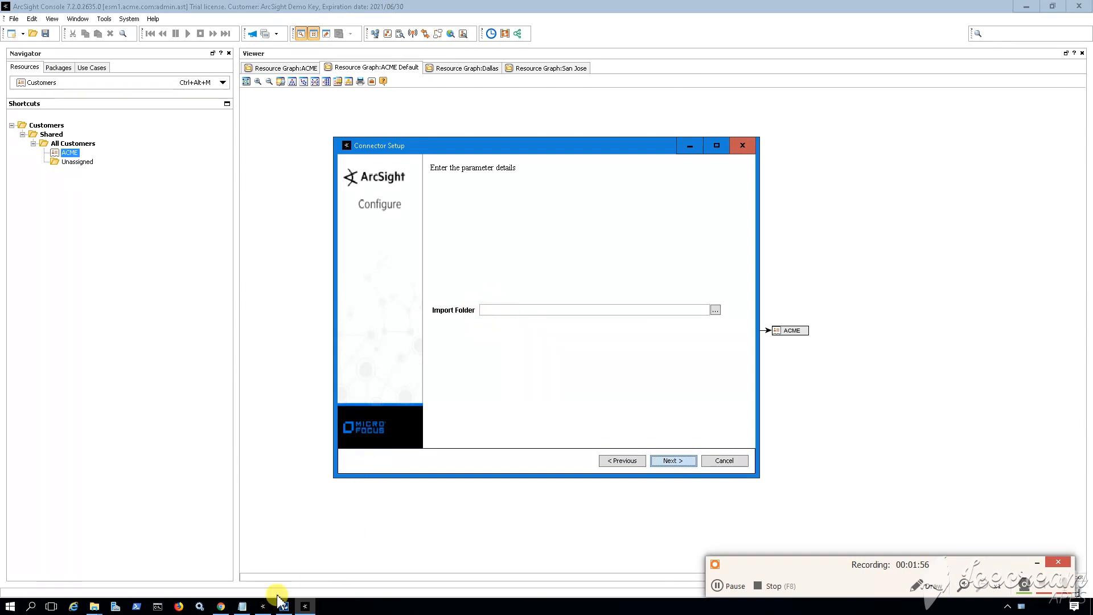
# Step: Create a folder named assets in C:\arcsight and use it as the connector's import folder
pyautogui.click(716, 309)
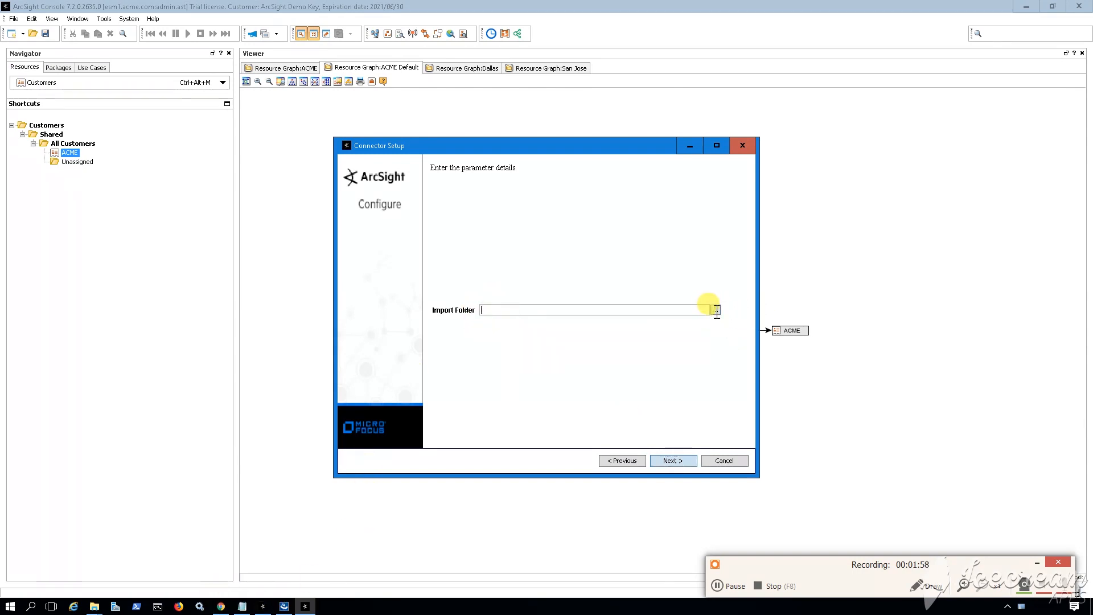
pyautogui.click(716, 309)
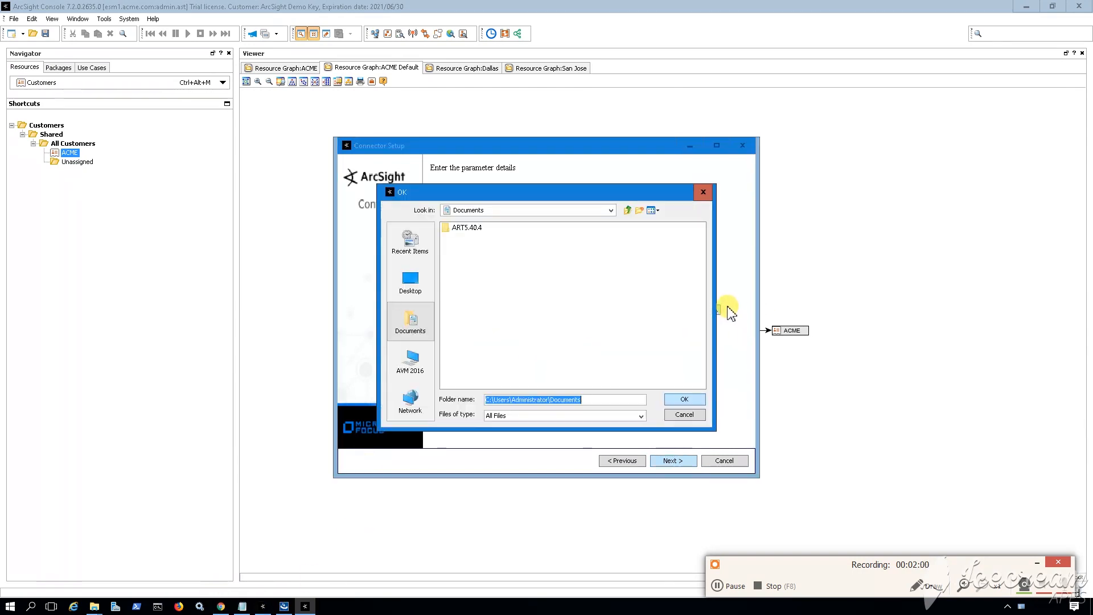
pyautogui.click(406, 360)
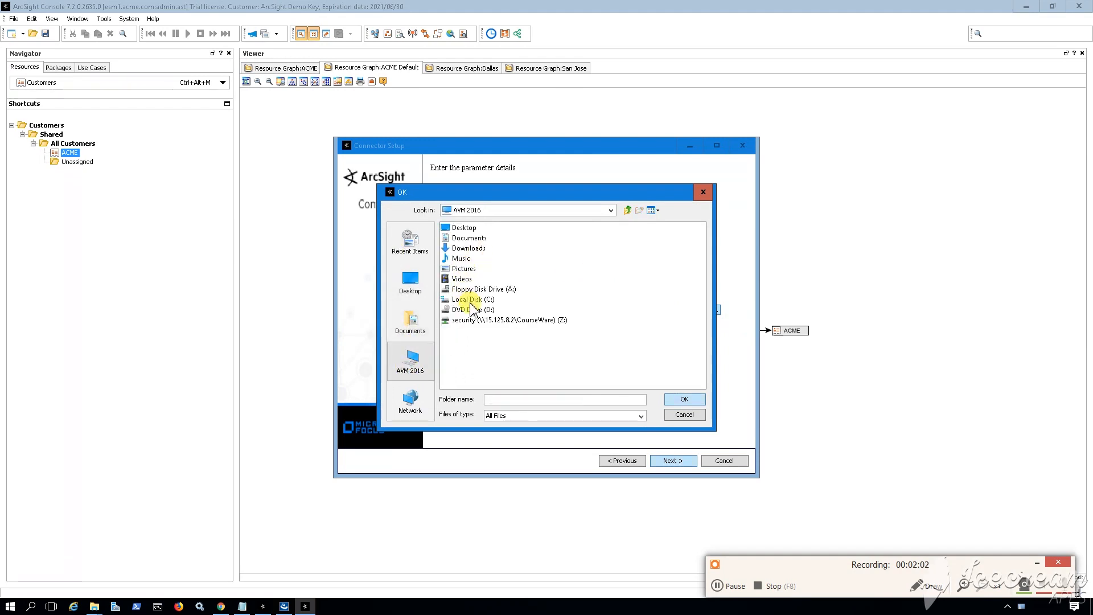
pyautogui.doubleClick(475, 300)
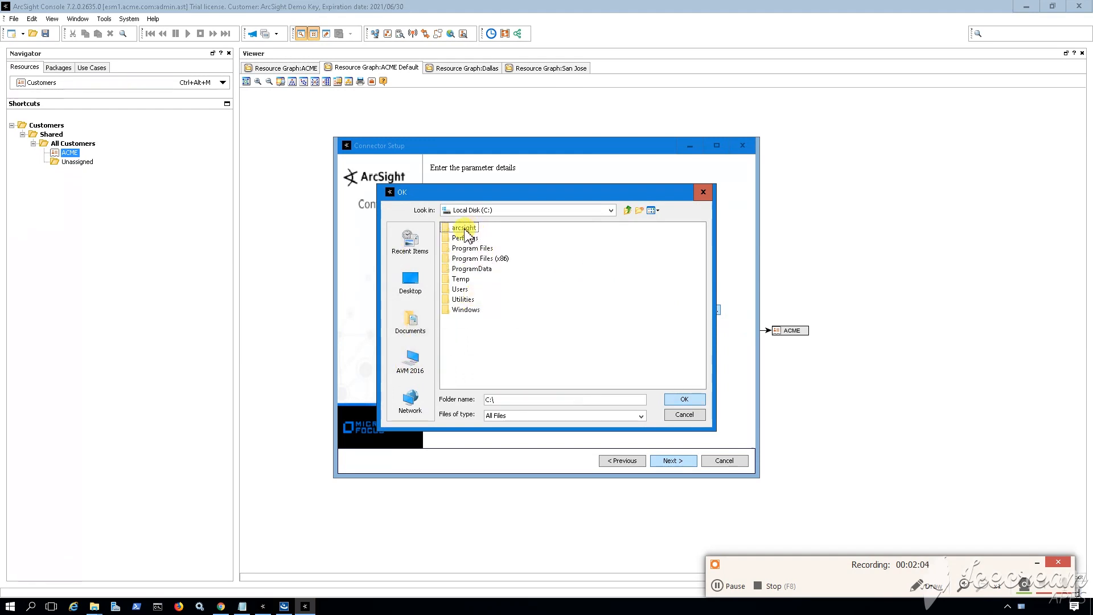
pyautogui.doubleClick(464, 228)
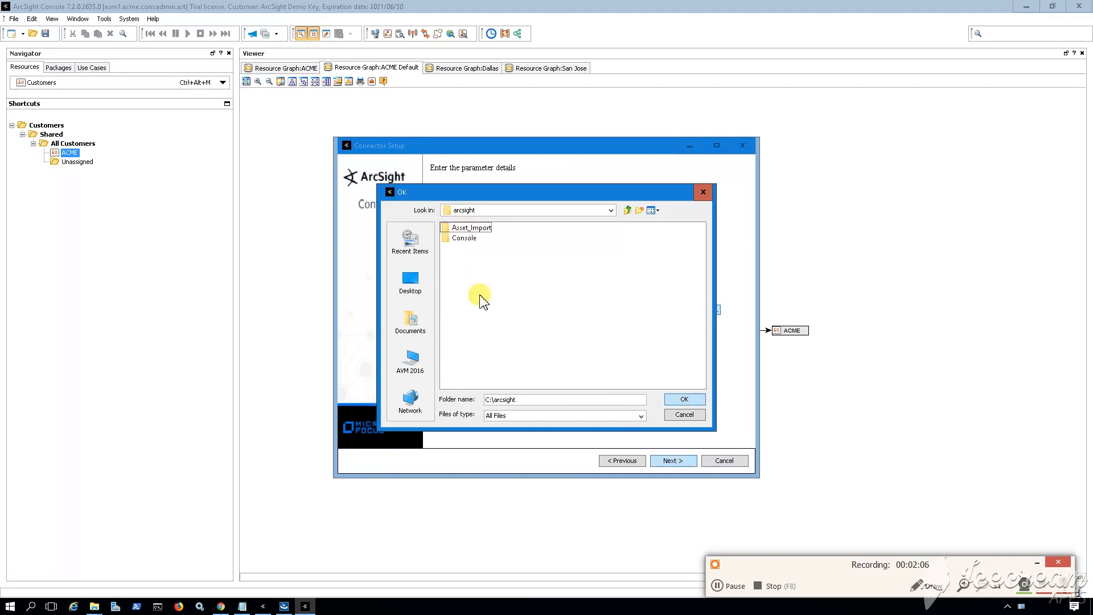
pyautogui.rightClick(479, 293)
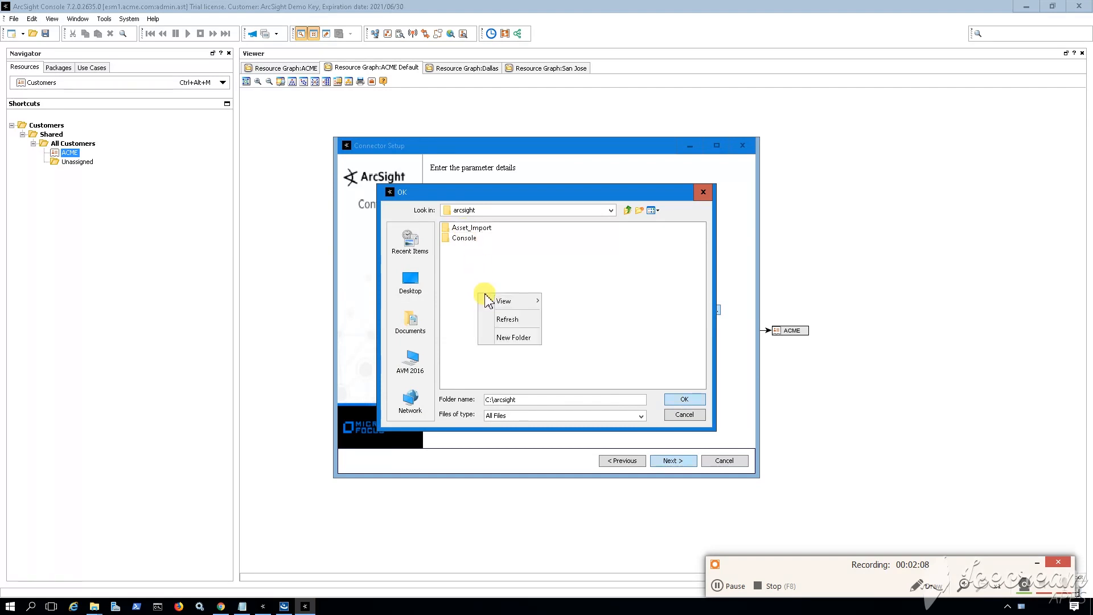
pyautogui.click(513, 337)
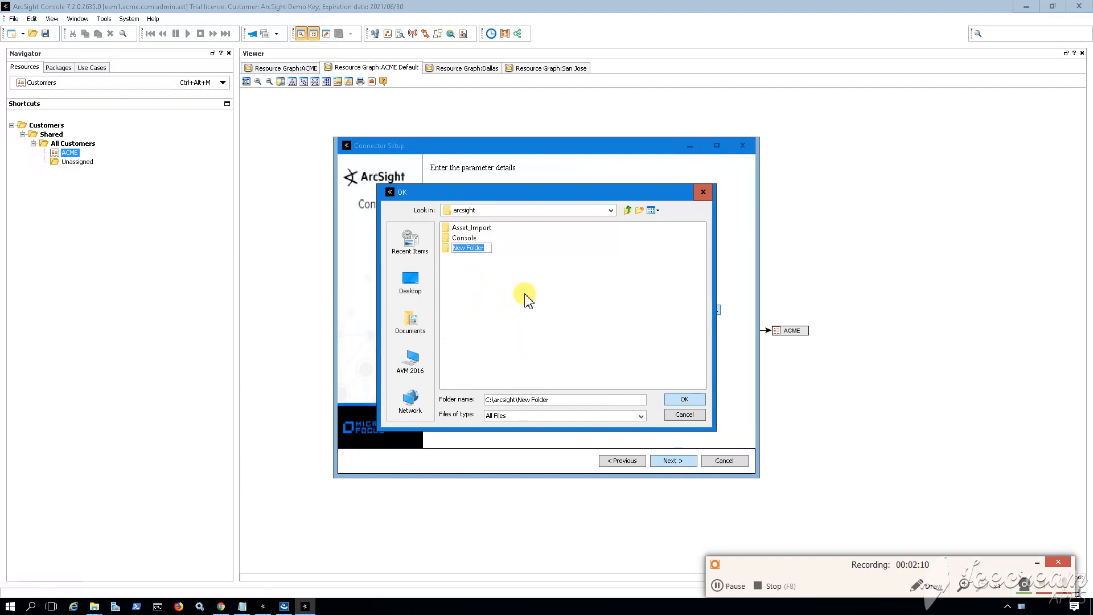
pyautogui.write('assets')
pyautogui.press('Return')
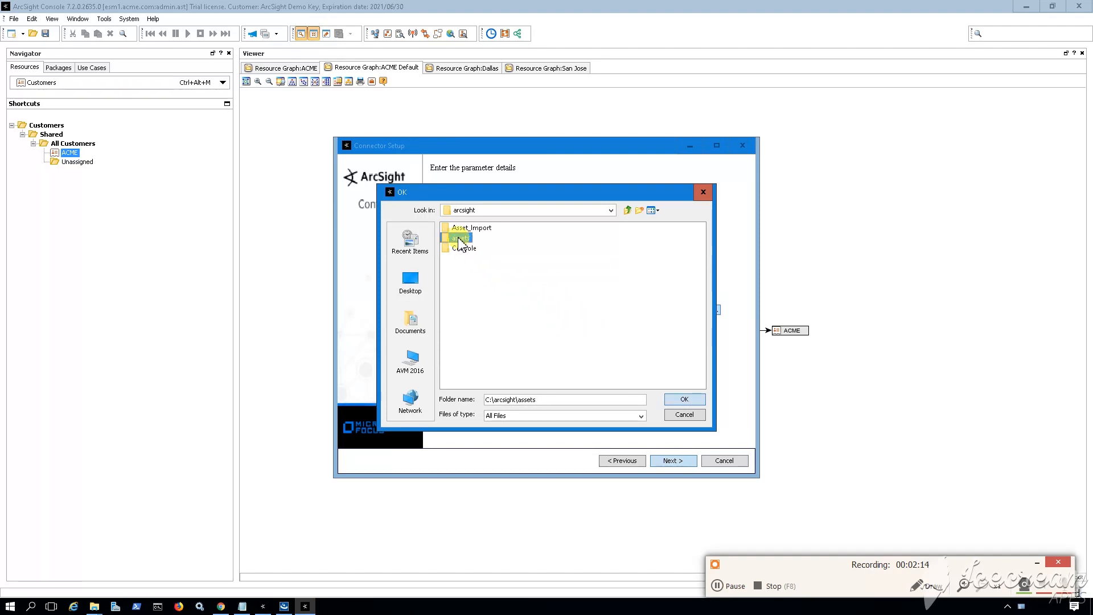
pyautogui.click(684, 399)
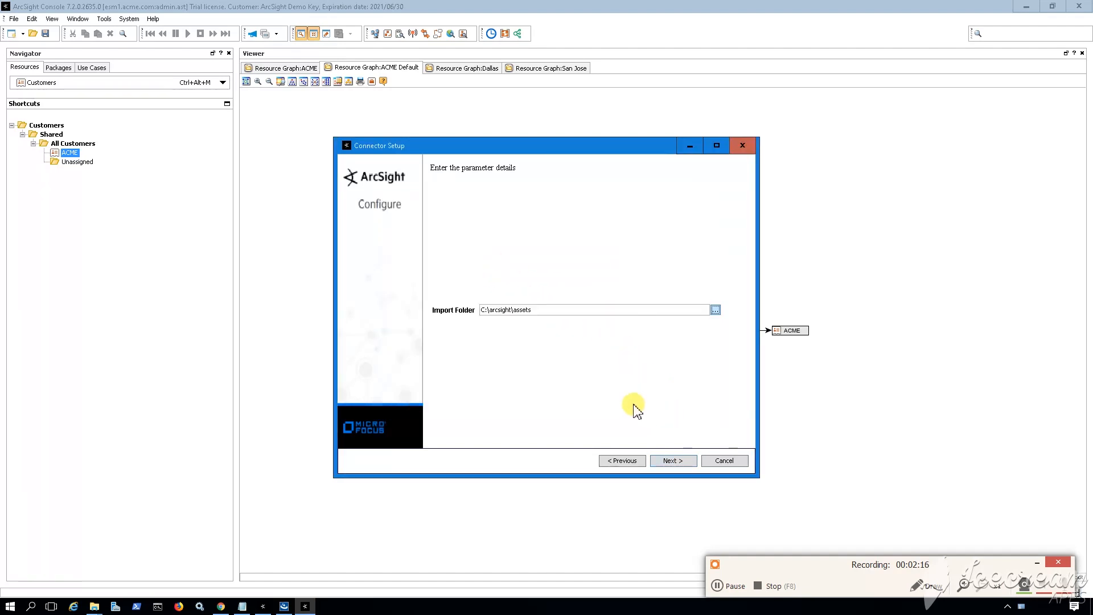
pyautogui.click(673, 461)
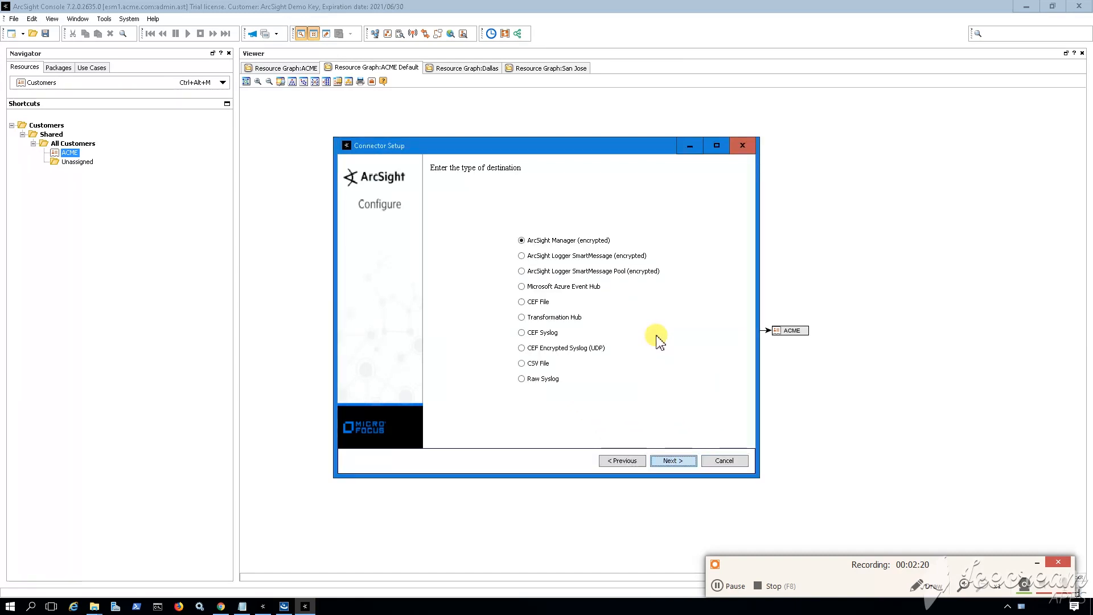
# Step: Use ArcSight Manager (encrypted) as the destination with hostname esm1.acme.com, port 8443 and user admin, and enter the account password
pyautogui.click(671, 461)
pyautogui.click(537, 270)
pyautogui.write('esm1.acme.com')
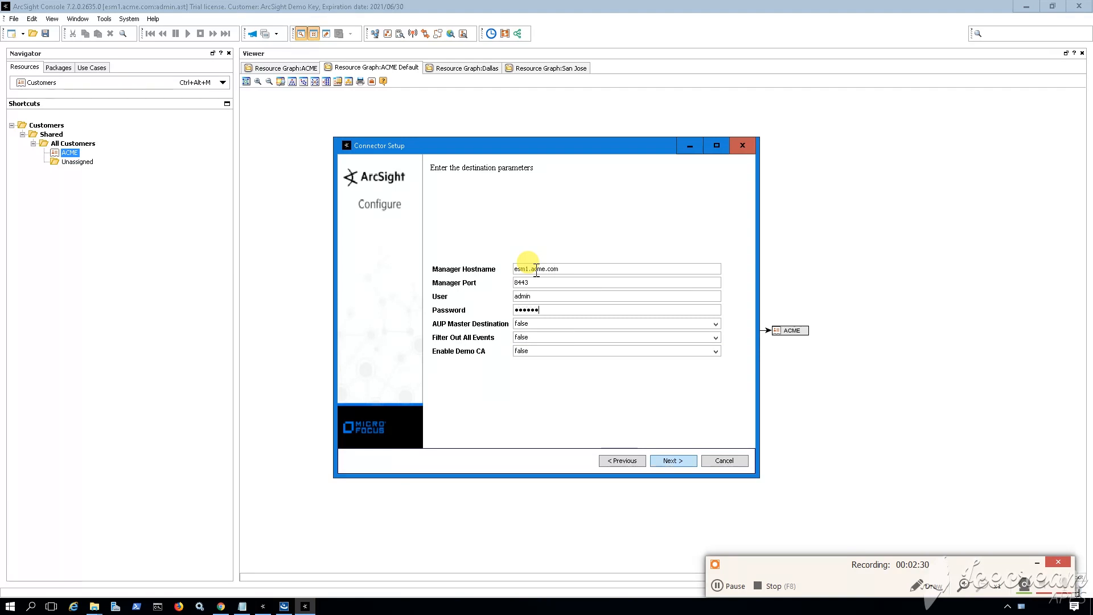
pyautogui.press('Return')
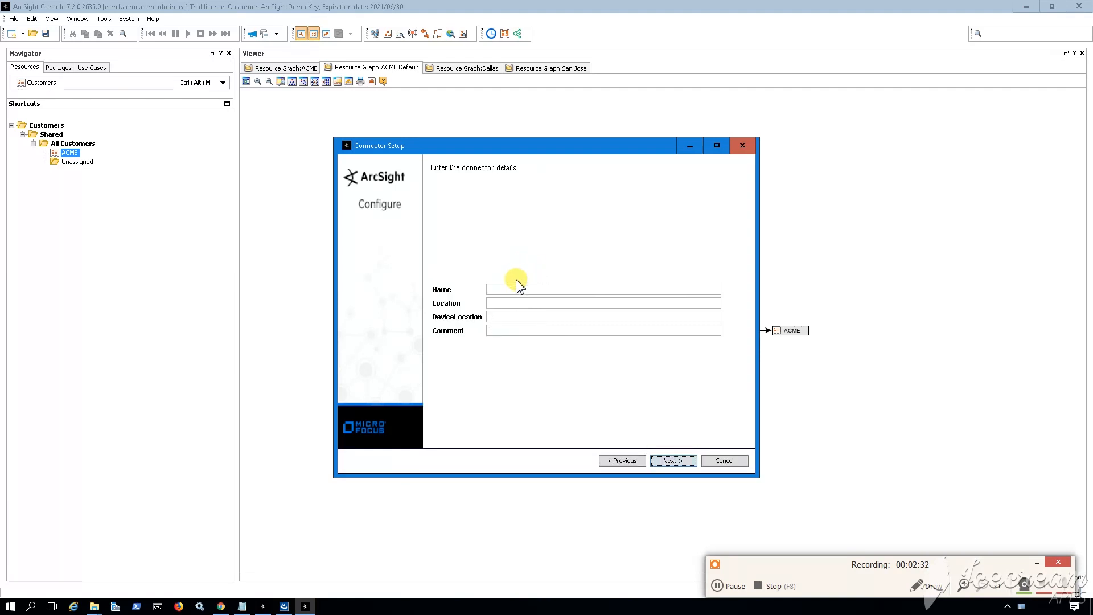
# Step: Name the connector Asset_Import with a location starting with /Asset Import, and import the destination's certificate
pyautogui.click(503, 289)
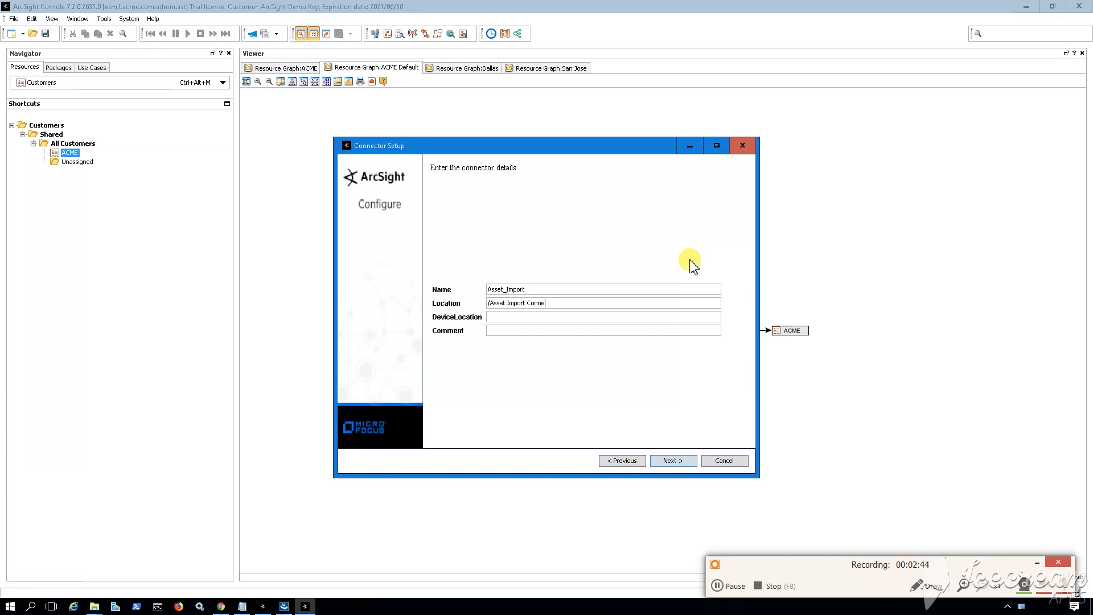
pyautogui.press('Return')
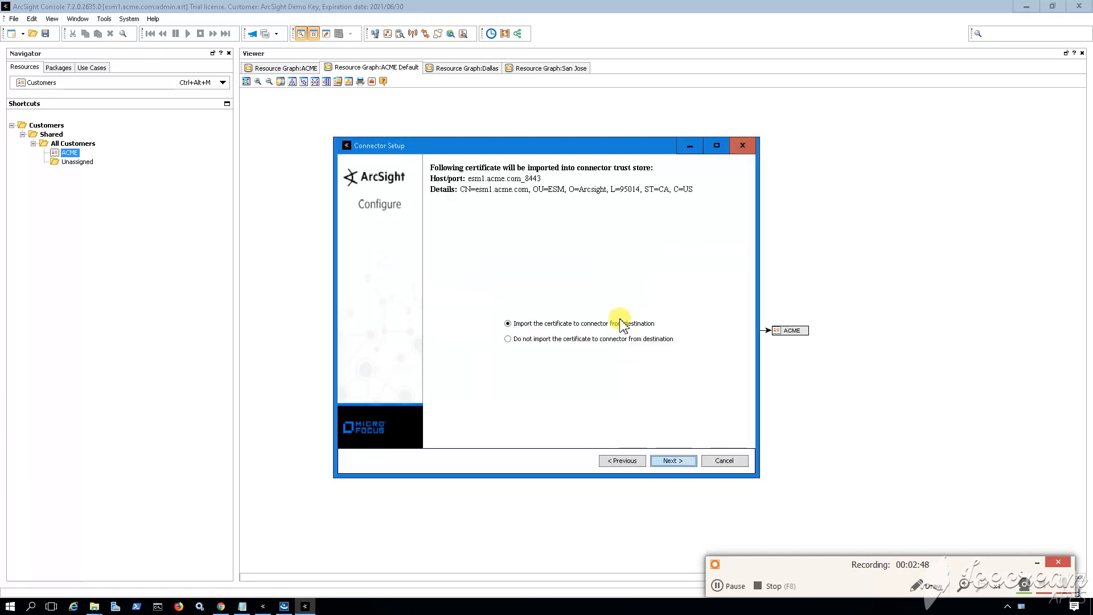
pyautogui.click(672, 460)
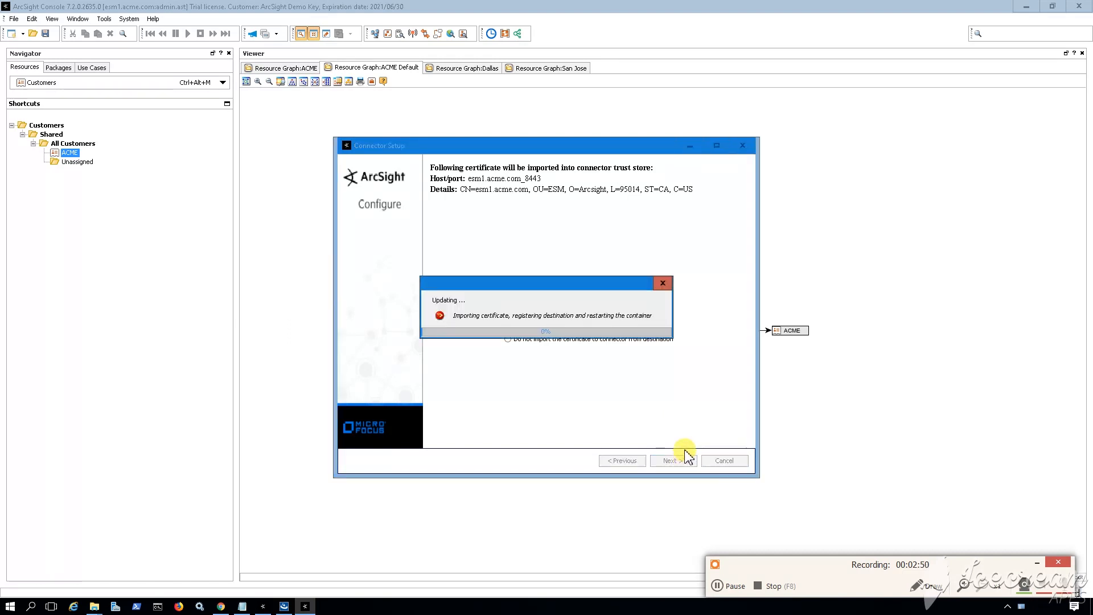
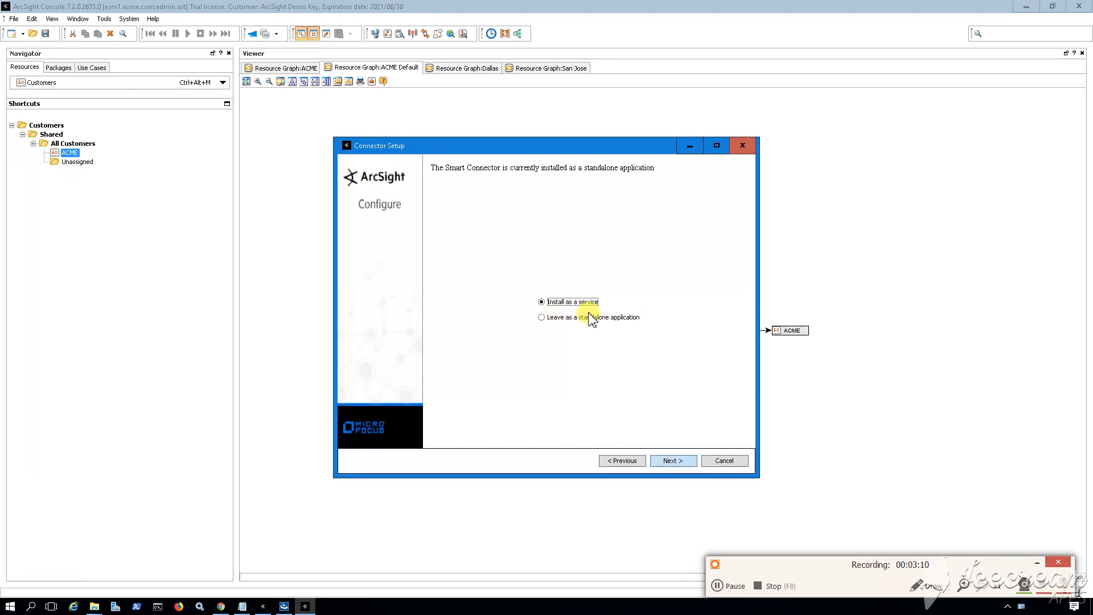
# Step: Install the connector as an automatically starting service, using Asset Import File as both the internal and display names
pyautogui.click(670, 463)
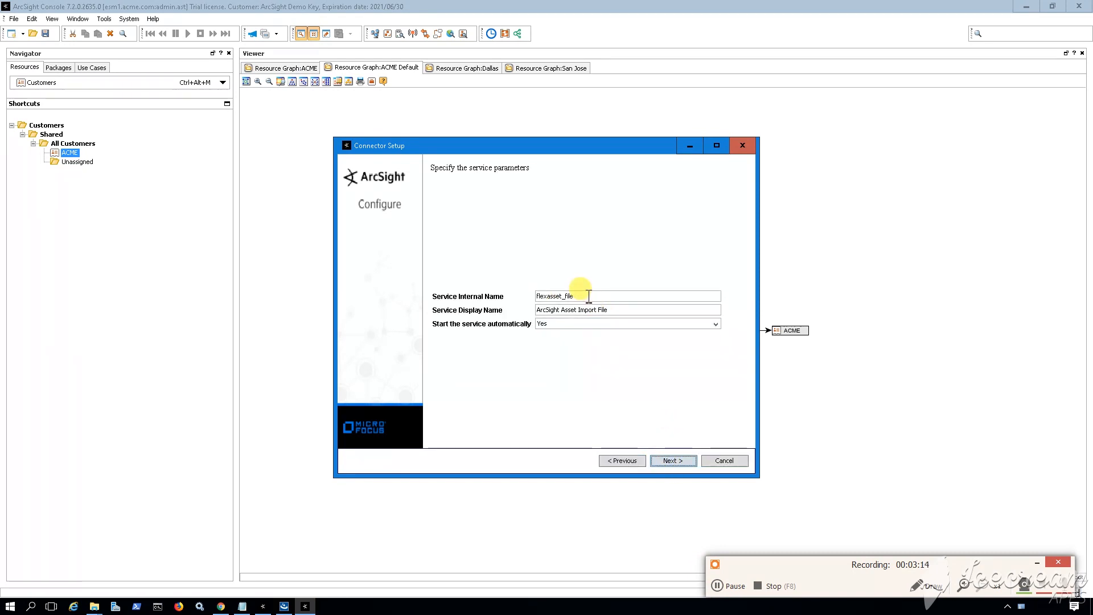
pyautogui.doubleClick(589, 296)
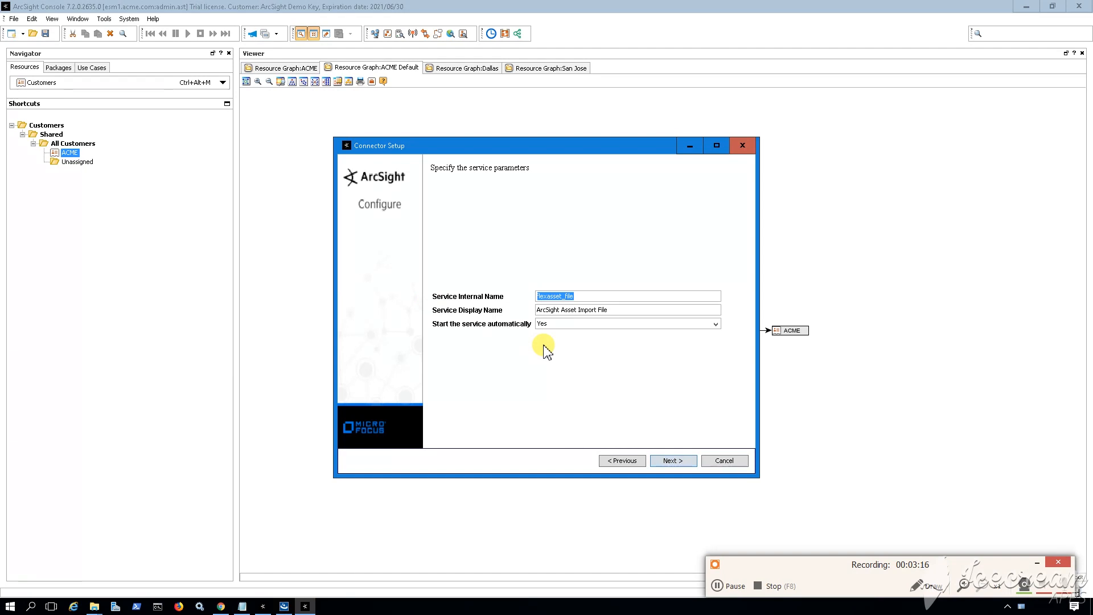
pyautogui.write('A')
pyautogui.hotkey('ctrl', 'a')
pyautogui.hotkey('ctrl', 'c')
pyautogui.click(615, 309)
pyautogui.hotkey('ctrl', 'a')
pyautogui.hotkey('ctrl', 'v')
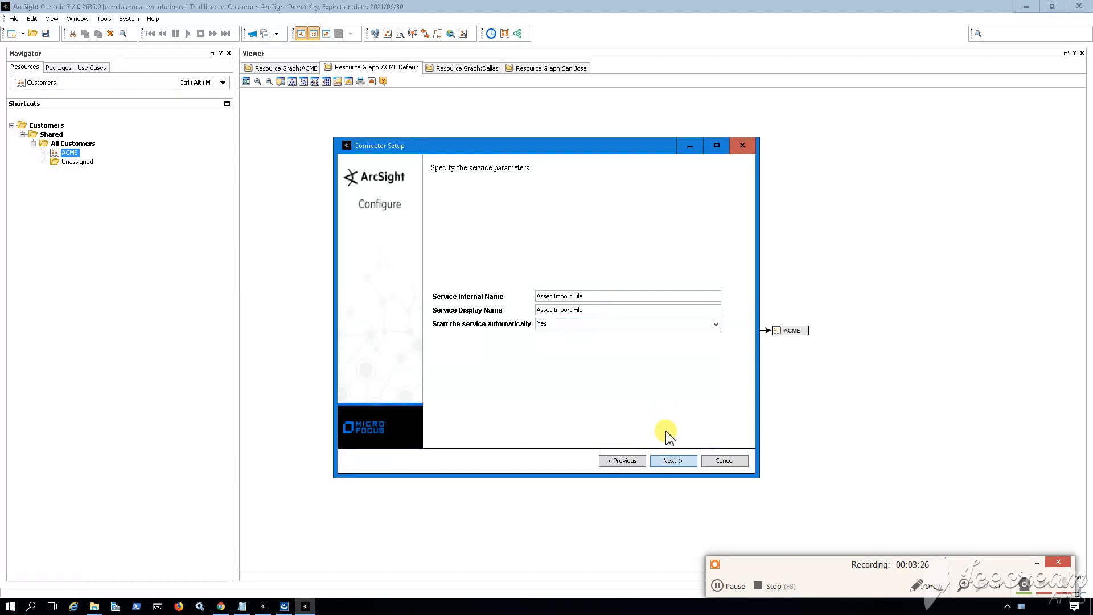
pyautogui.click(670, 461)
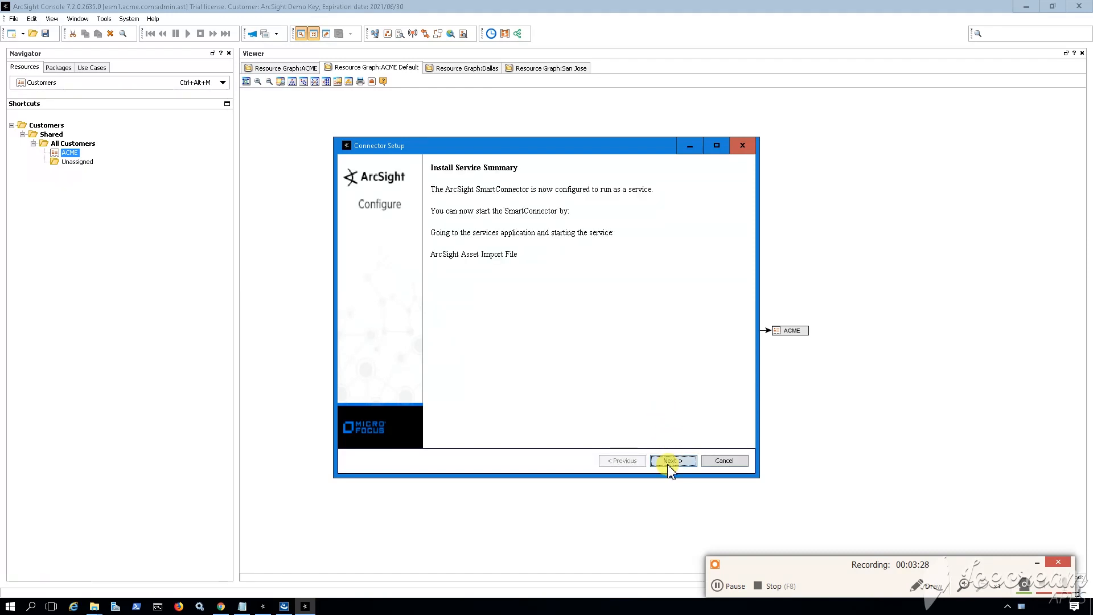
# Step: Accept the service summary, exit the connector setup and finish the SmartConnector installer
pyautogui.click(671, 464)
pyautogui.click(575, 317)
pyautogui.click(678, 464)
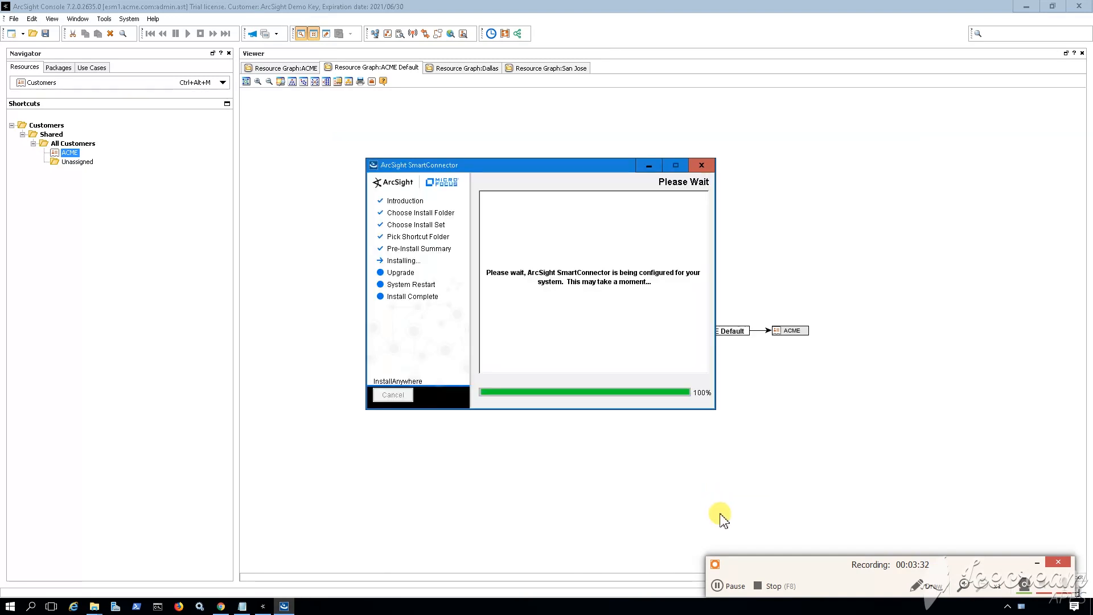
pyautogui.click(695, 402)
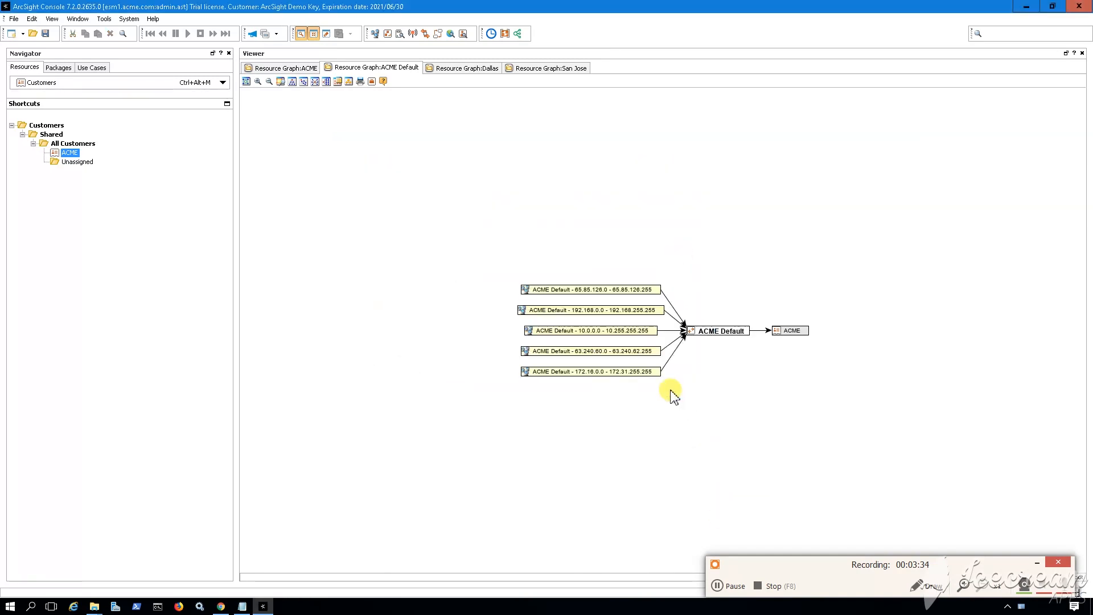
# Step: Switch to File Explorer and copy ACME_Local_Assets.csv from the Network Model folder
pyautogui.click(1025, 8)
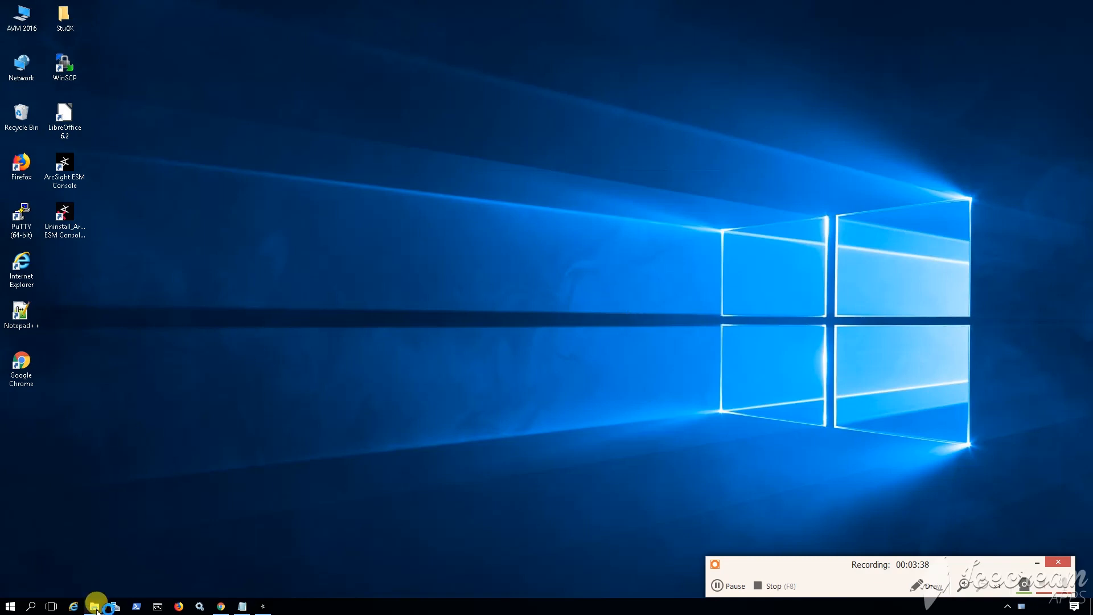
pyautogui.click(94, 602)
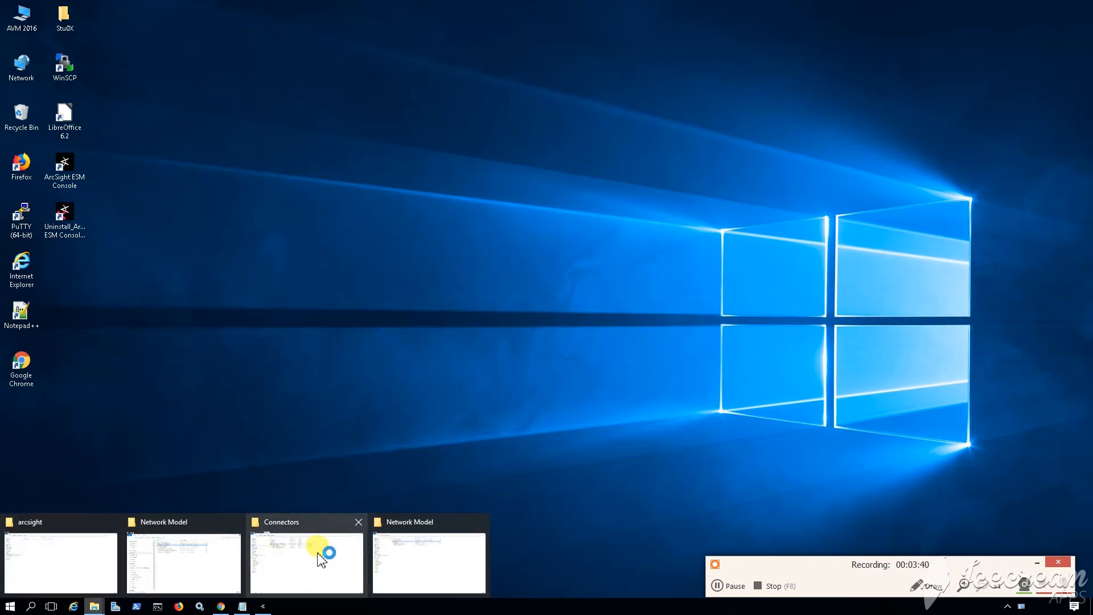
pyautogui.click(453, 552)
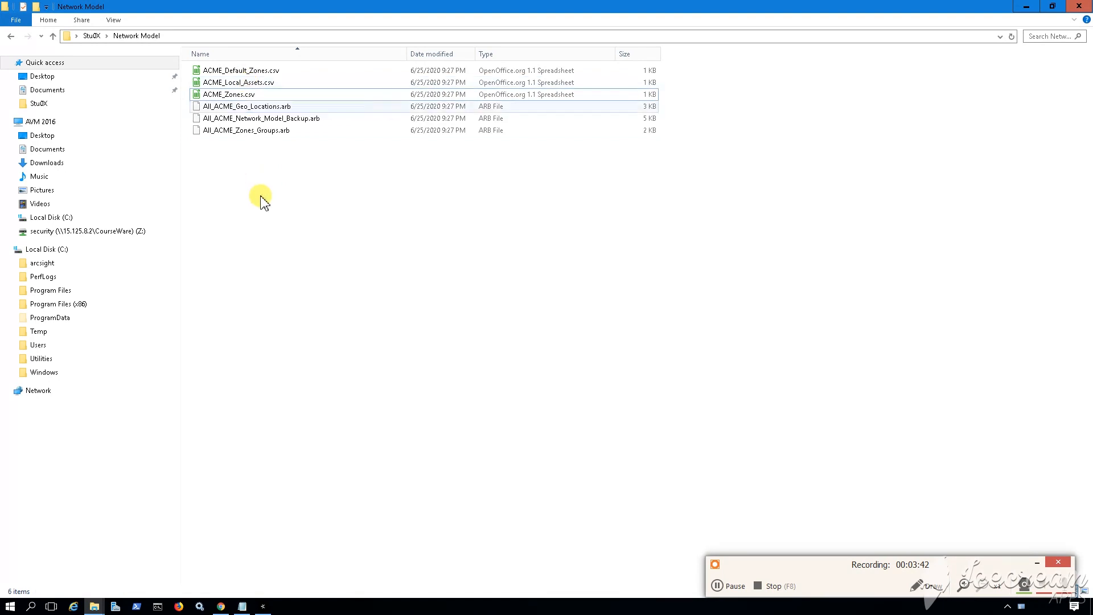
pyautogui.click(266, 86)
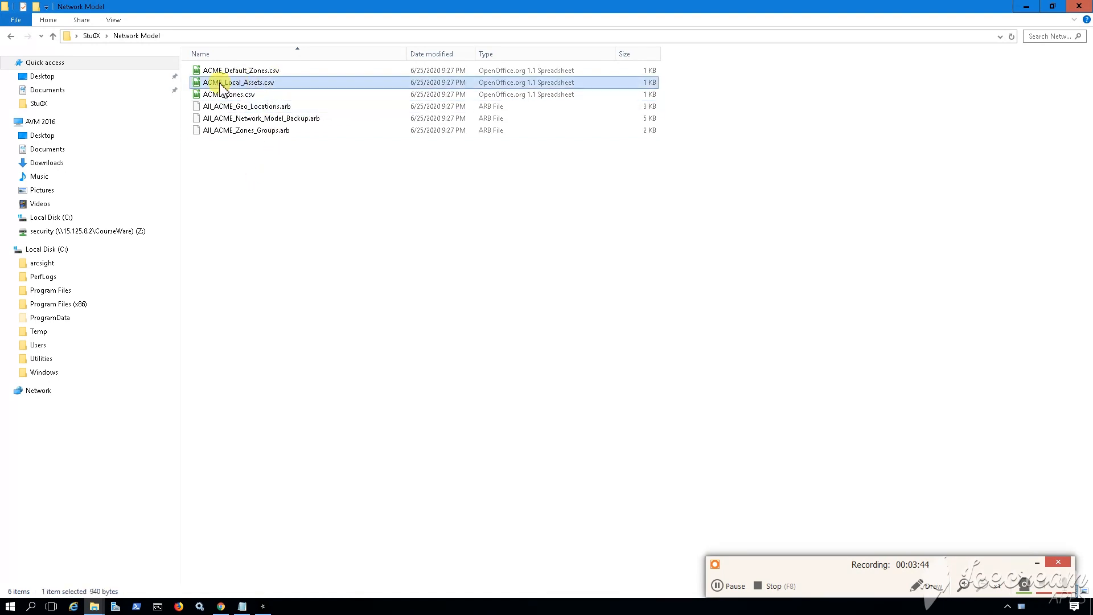
pyautogui.rightClick(262, 81)
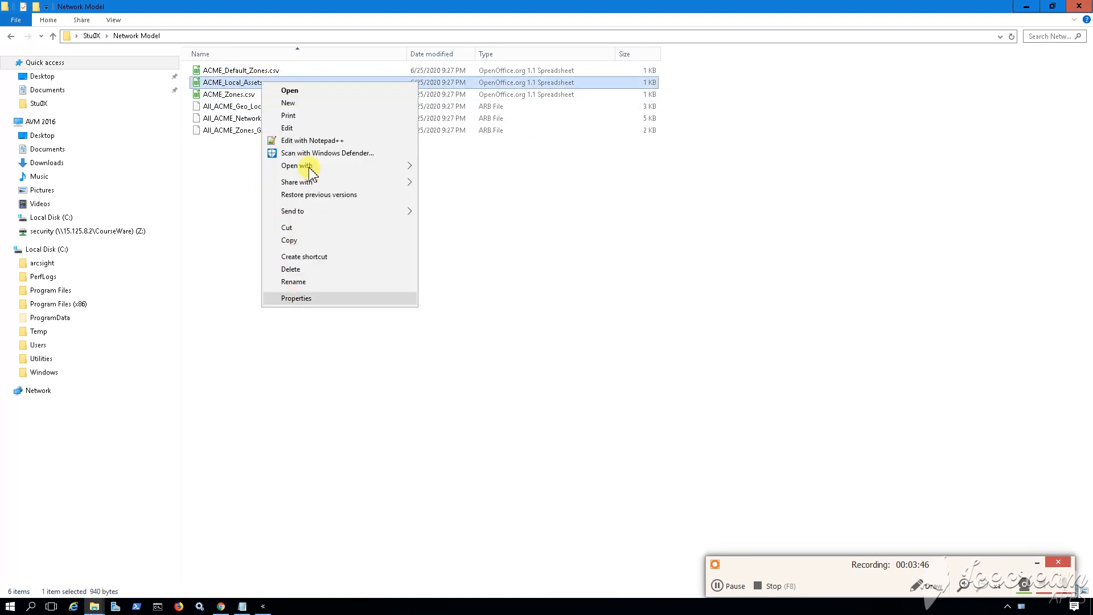
pyautogui.click(287, 240)
pyautogui.click(373, 222)
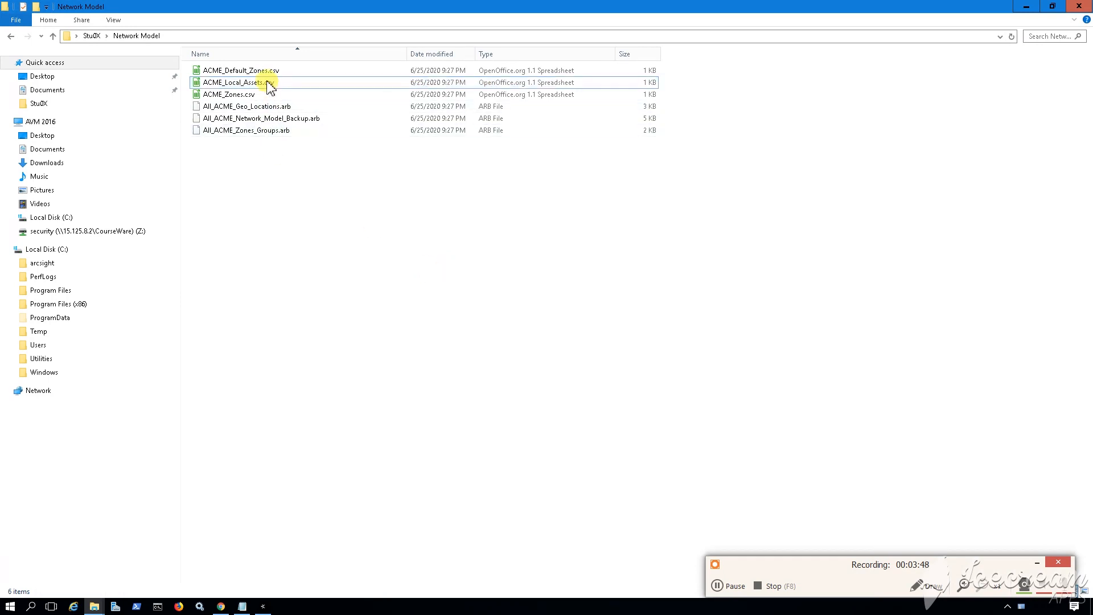
# Step: Examine the address, hostName and location entries of ACME_Local_Assets.csv in Notepad++, and close the file
pyautogui.doubleClick(275, 82)
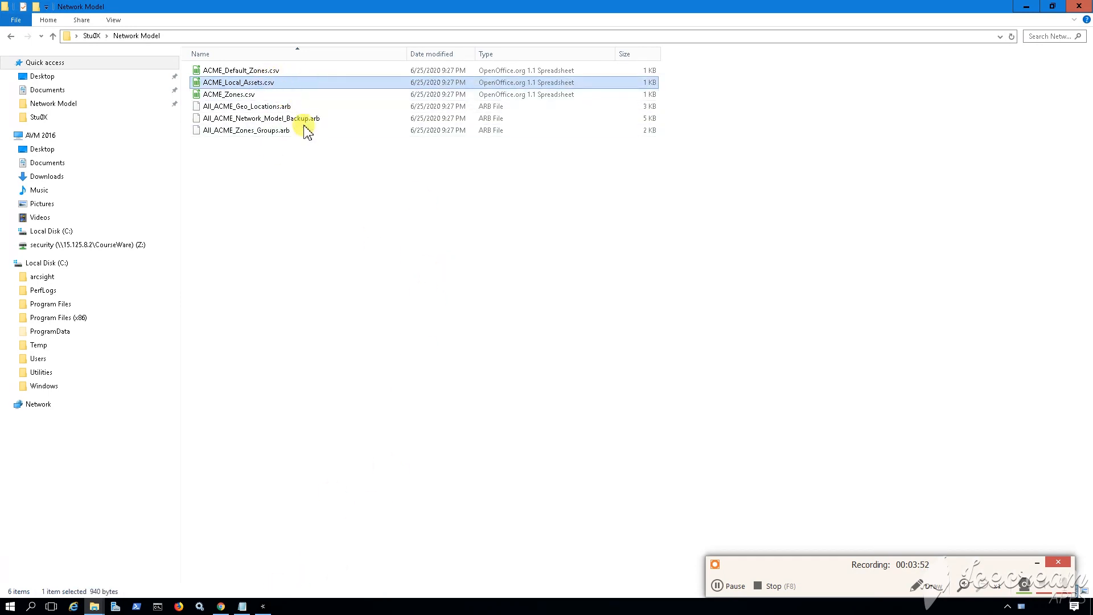
pyautogui.rightClick(276, 85)
pyautogui.click(365, 143)
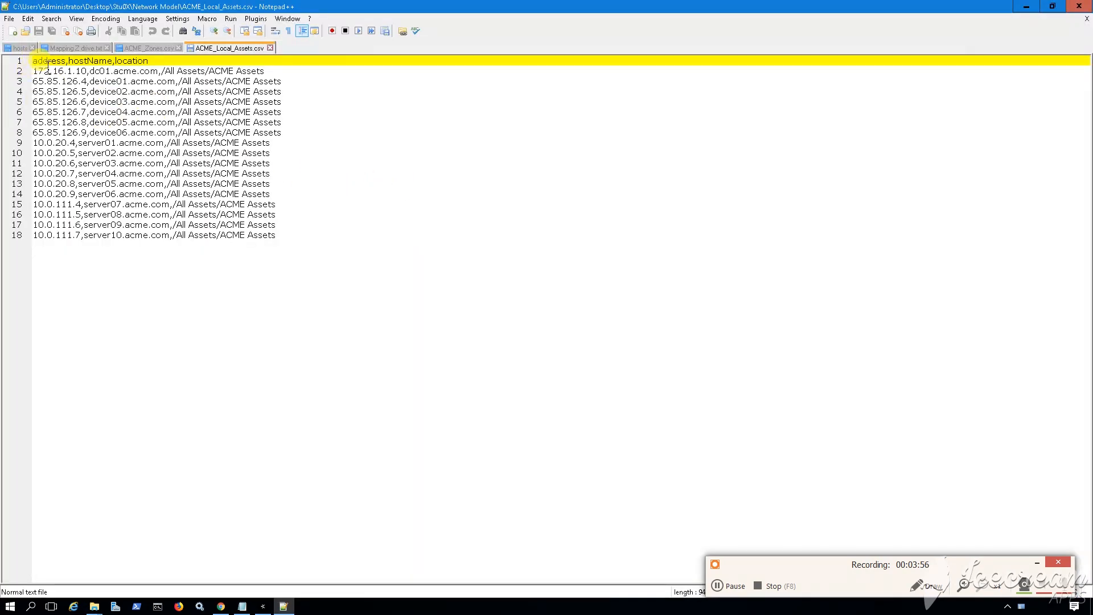
pyautogui.click(276, 236)
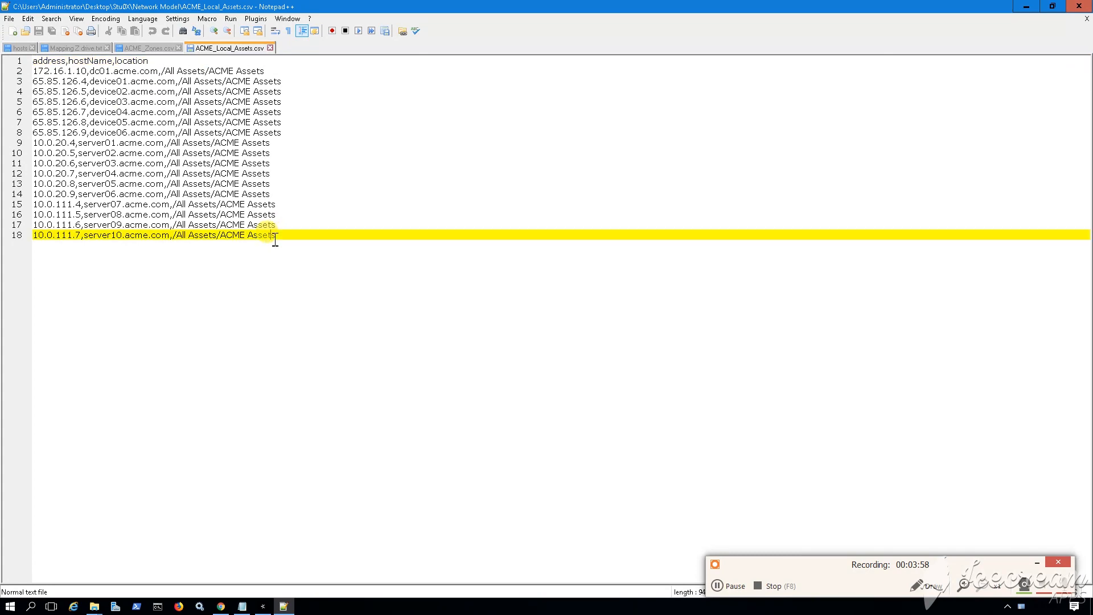
pyautogui.moveTo(281, 239); pyautogui.dragTo(22, 61)
pyautogui.click(448, 225)
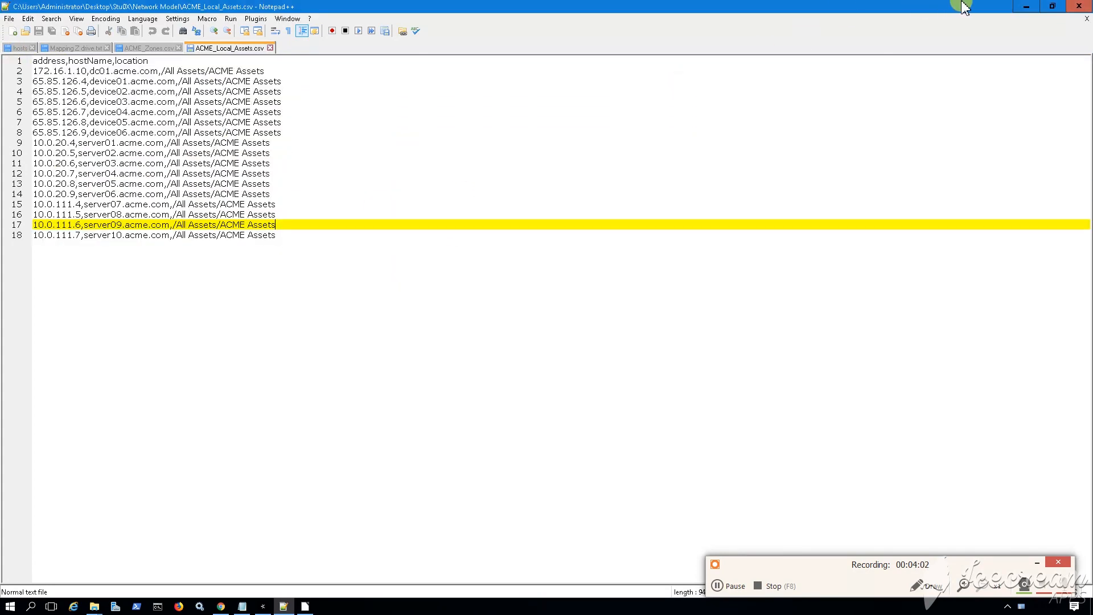
pyautogui.click(1078, 11)
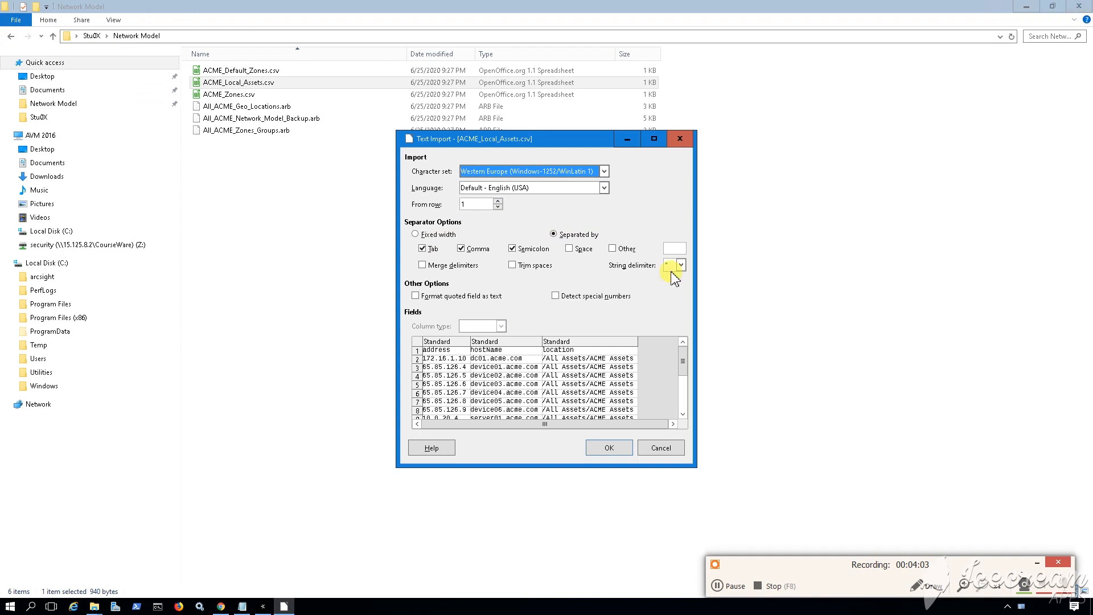
pyautogui.click(684, 140)
pyautogui.click(392, 359)
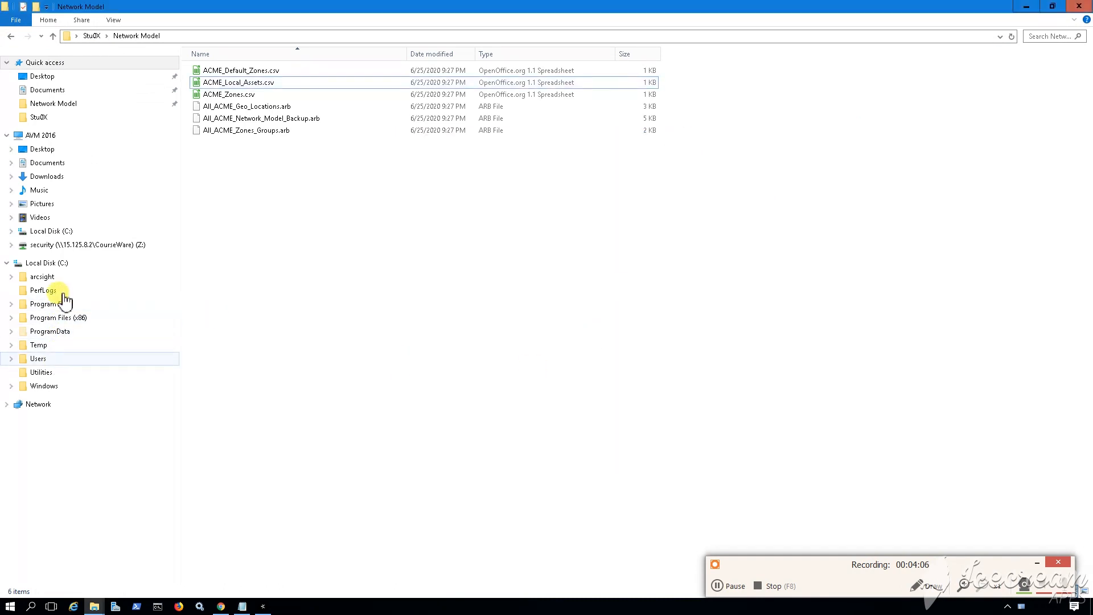
# Step: Paste the copied ACME_Local_Assets.csv into the C:\arcsight\assets folder
pyautogui.click(70, 266)
pyautogui.doubleClick(244, 71)
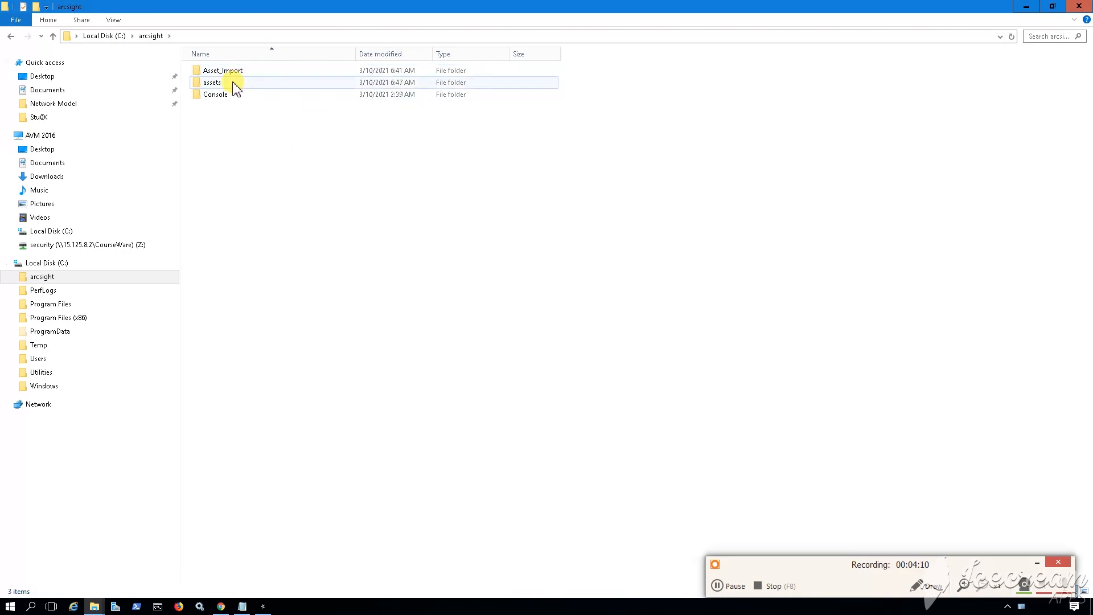
pyautogui.doubleClick(233, 84)
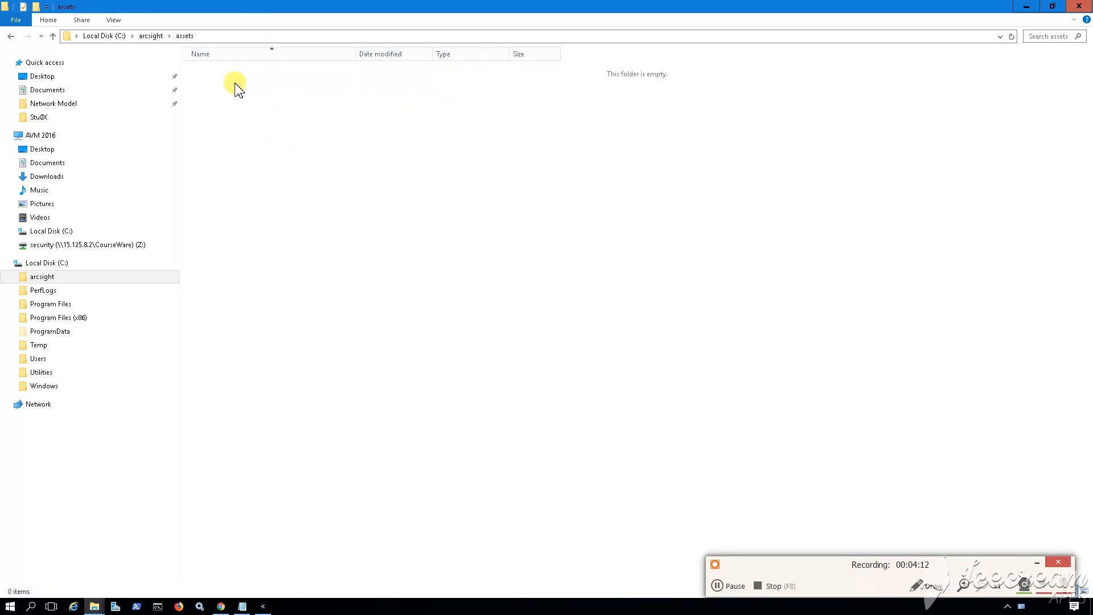
pyautogui.rightClick(235, 83)
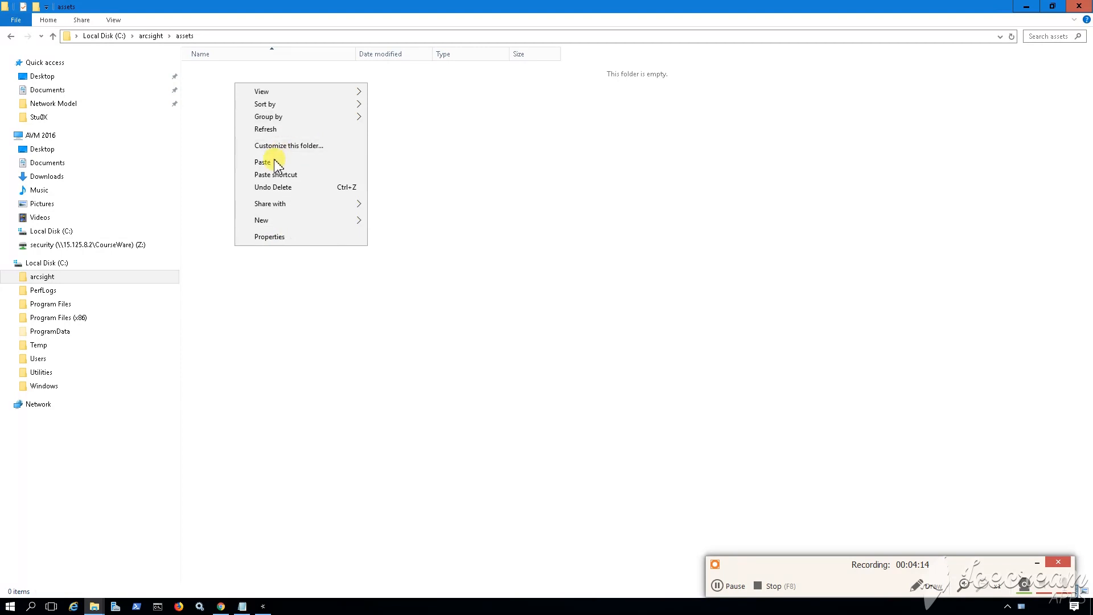
pyautogui.click(443, 227)
pyautogui.hotkey('ctrl', 'v')
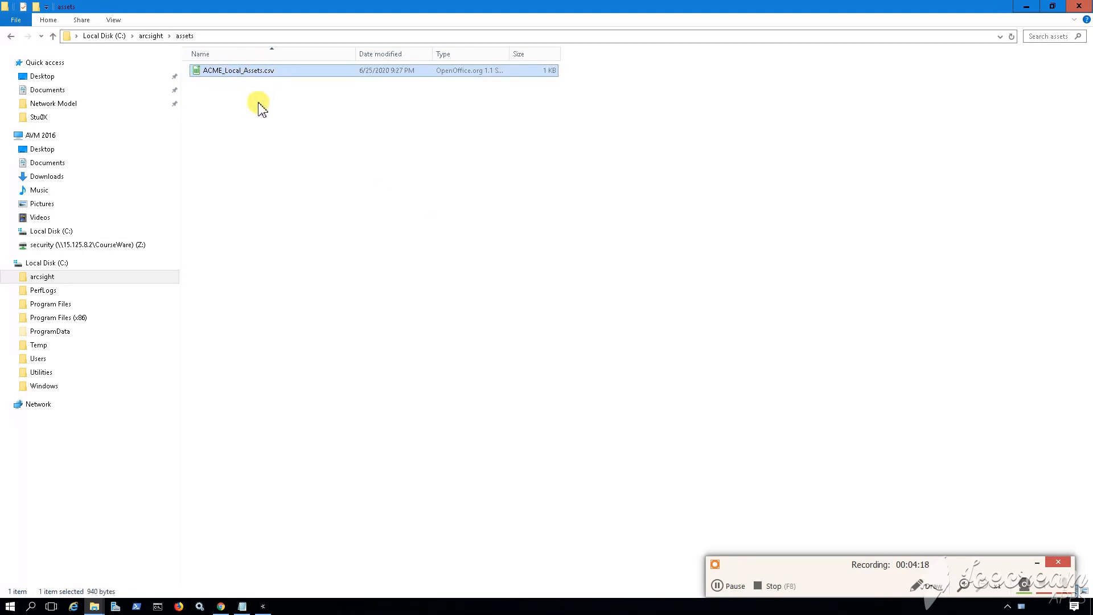
# Step: Open the Windows Services console and start the ArcSight Asset Import File service
pyautogui.press('super+r')
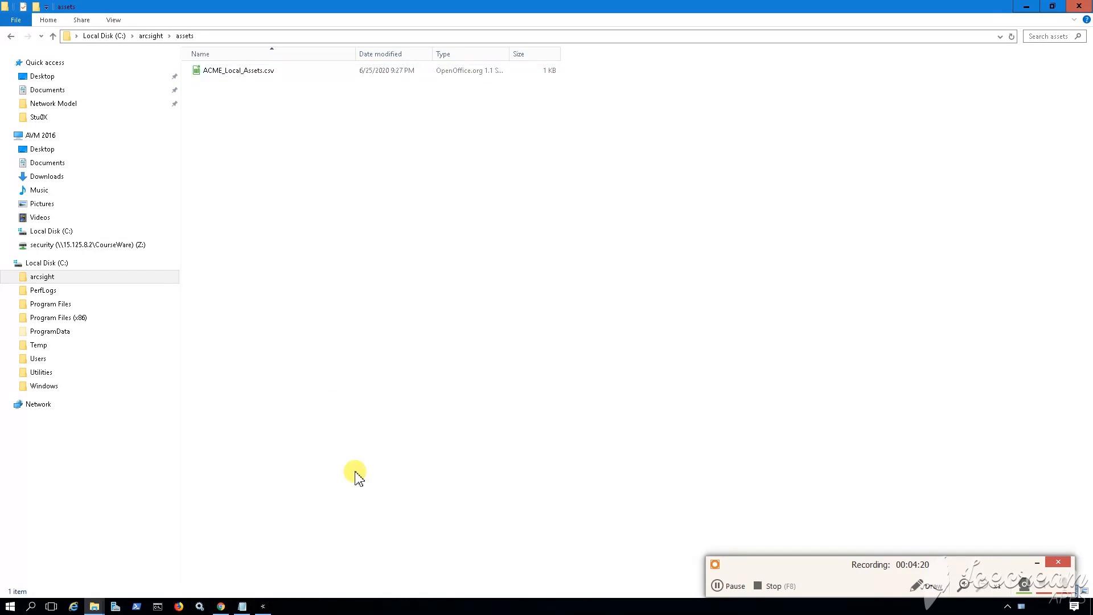
pyautogui.write('dr')
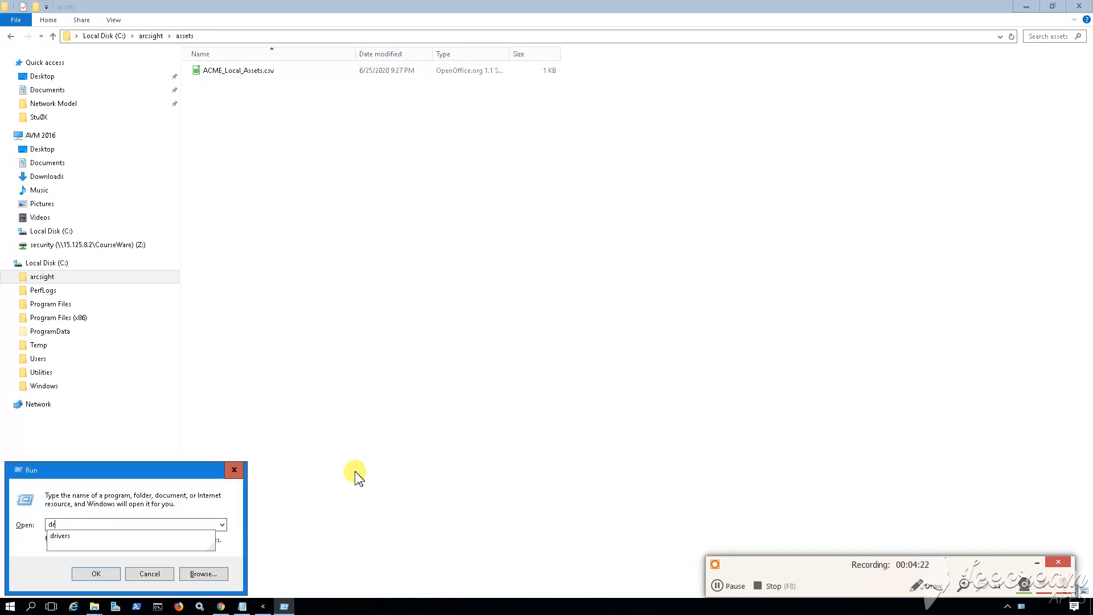
pyautogui.press('BackSpace')
pyautogui.press('BackSpace')
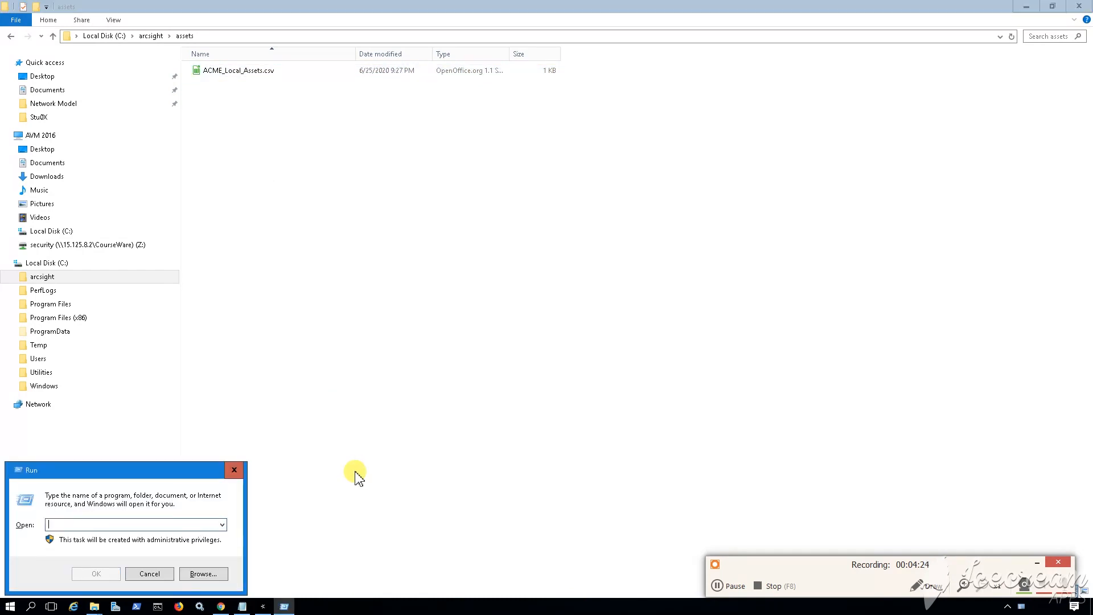
pyautogui.write('ser')
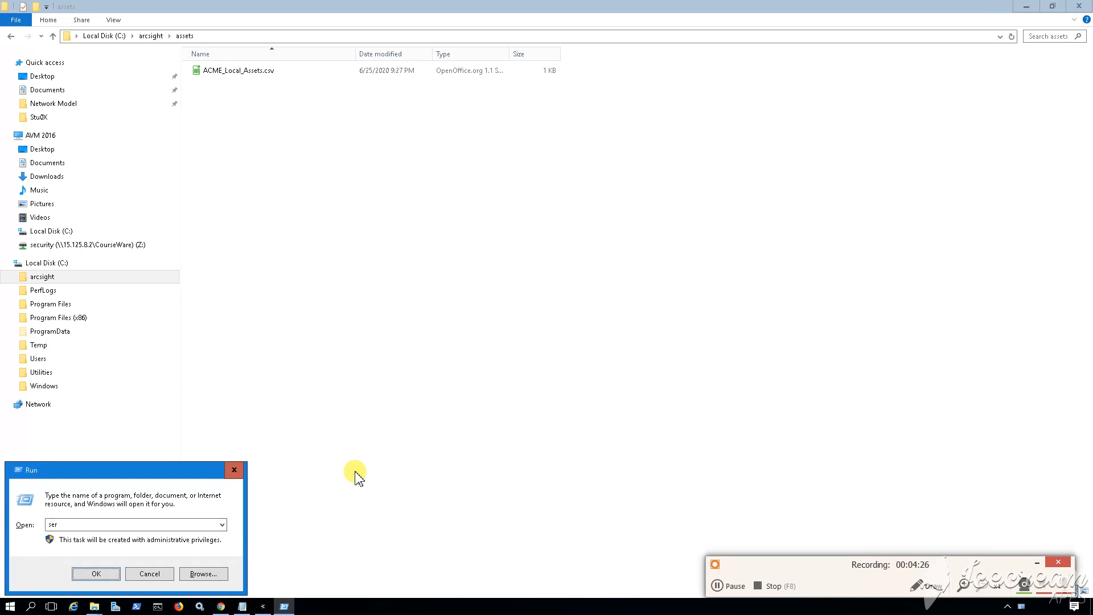
pyautogui.click(111, 525)
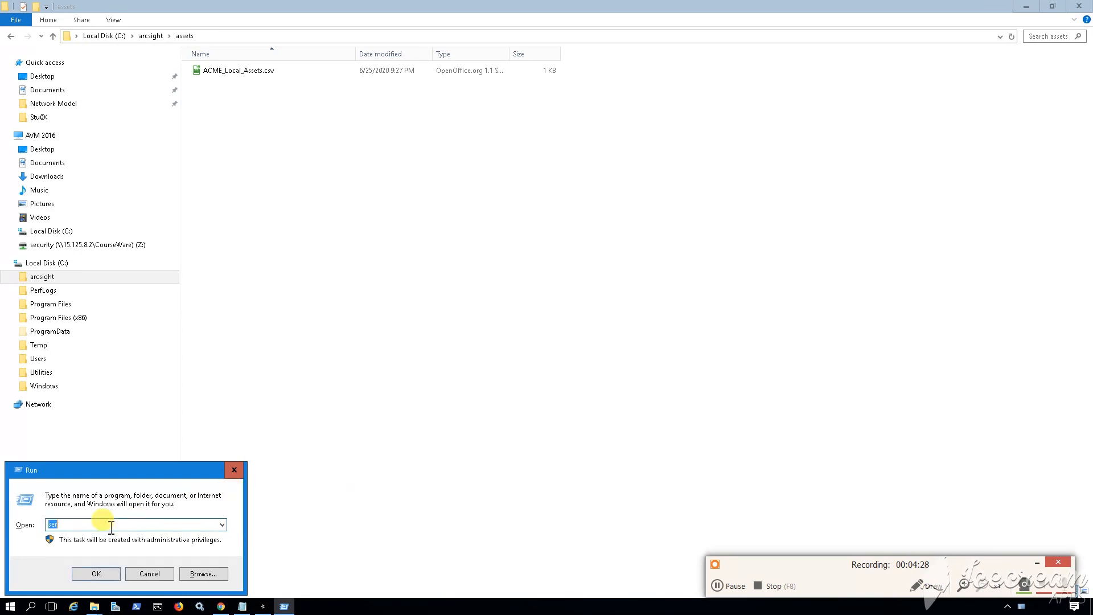
pyautogui.click(97, 574)
pyautogui.click(265, 172)
pyautogui.click(261, 162)
pyautogui.rightClick(259, 163)
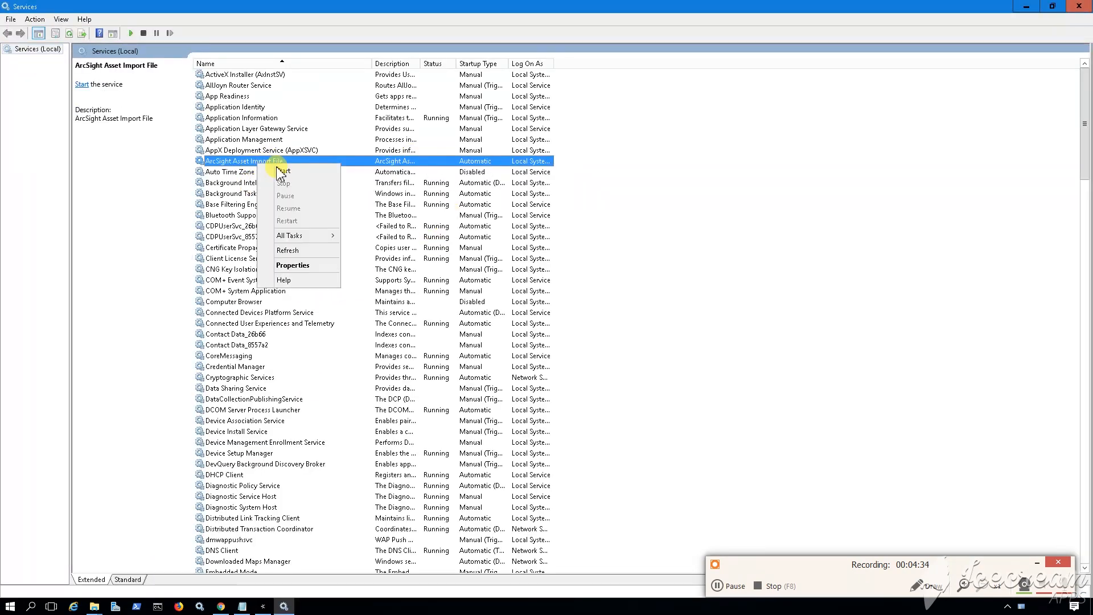
pyautogui.click(283, 171)
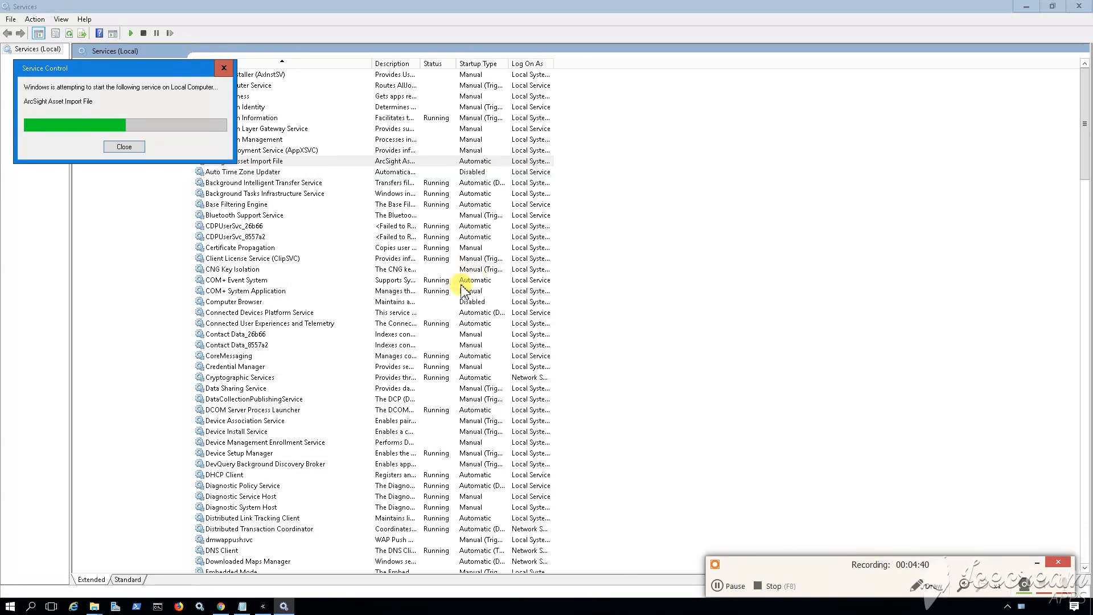
# Step: Switch to the ArcSight Console, check Site Assets under All Assets, and return to the C:\arcsight\assets folder to check the CSV file
pyautogui.click(265, 607)
pyautogui.click(63, 83)
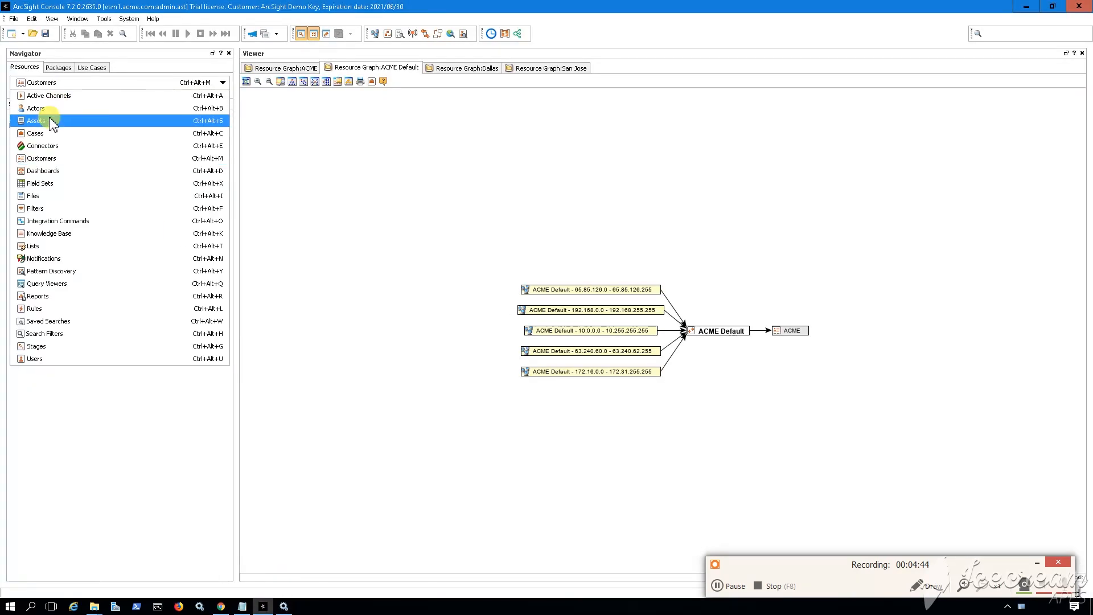
pyautogui.click(51, 123)
pyautogui.click(21, 100)
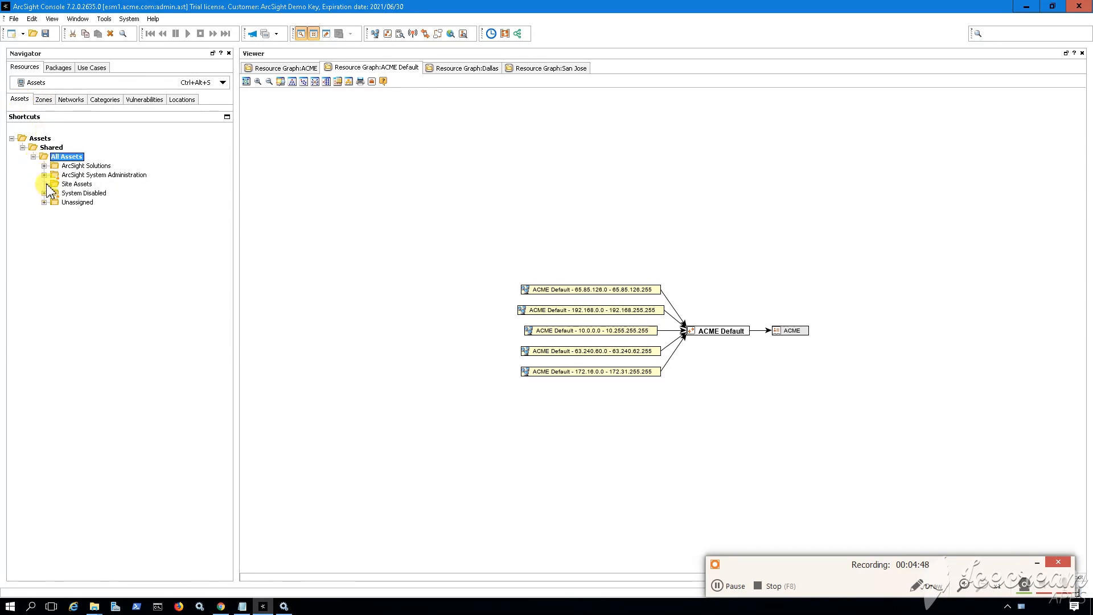
pyautogui.click(76, 184)
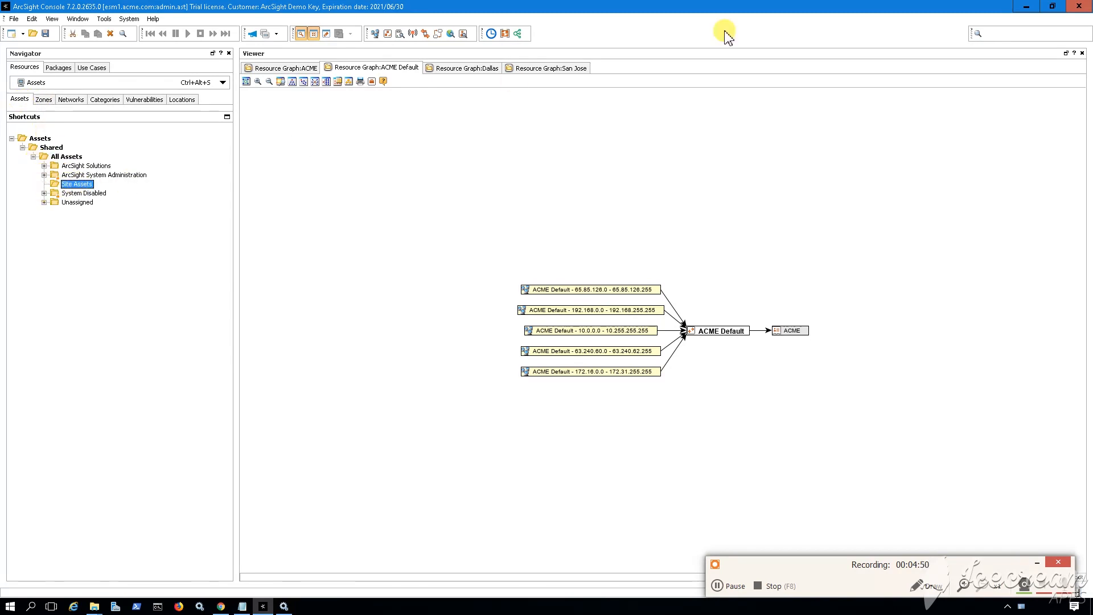
pyautogui.click(1028, 7)
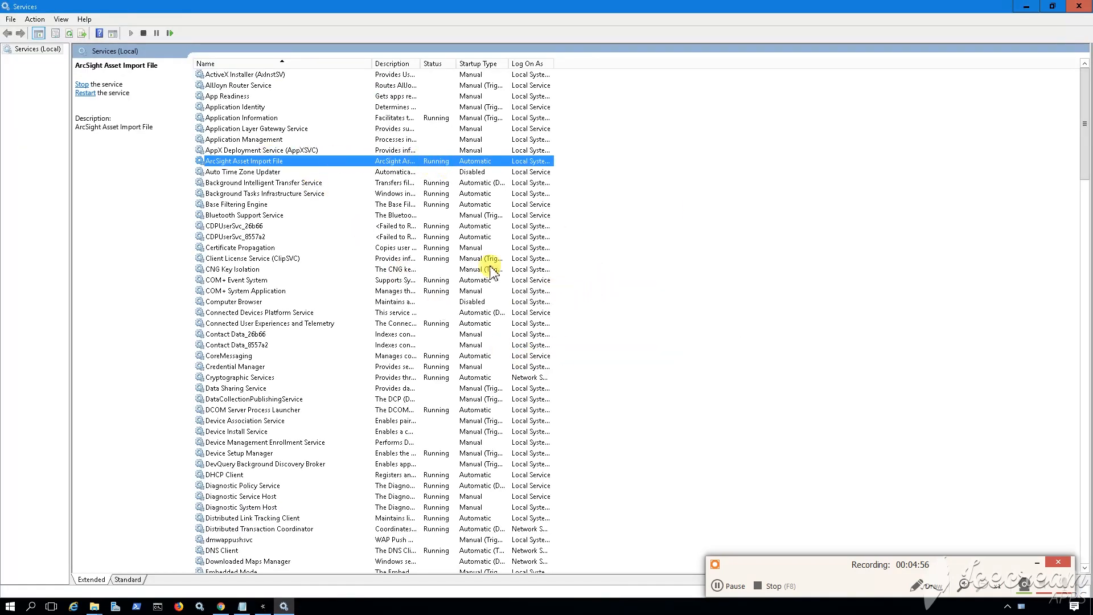
pyautogui.click(1027, 8)
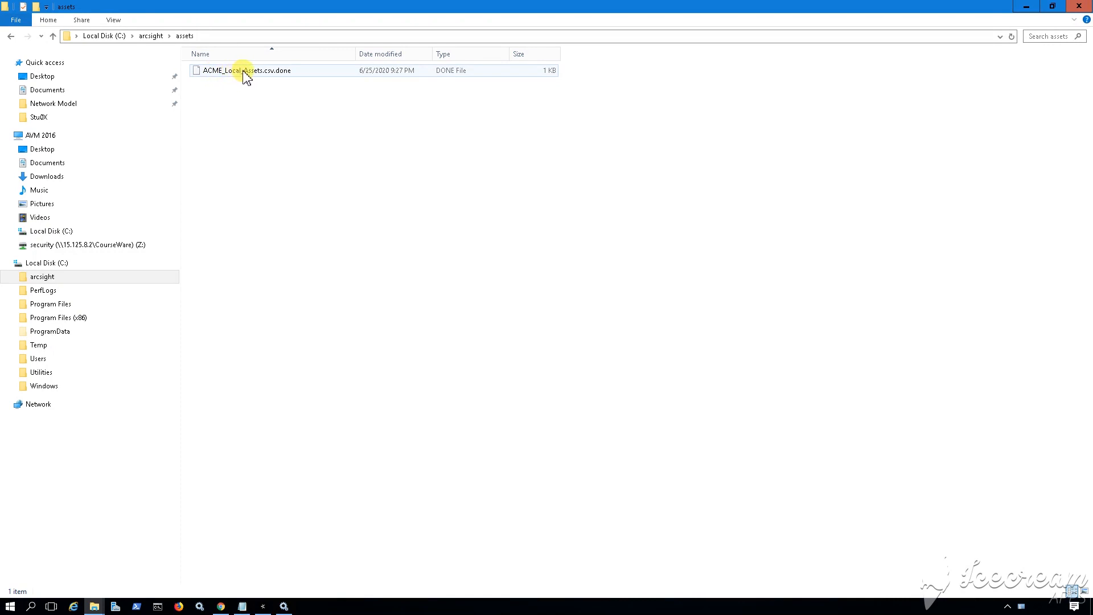
# Step: Check the processing status of the ACME_Local_Assets file in C:\arcsight\assets, minimize the folder, and switch to the ArcSight Console
pyautogui.click(289, 72)
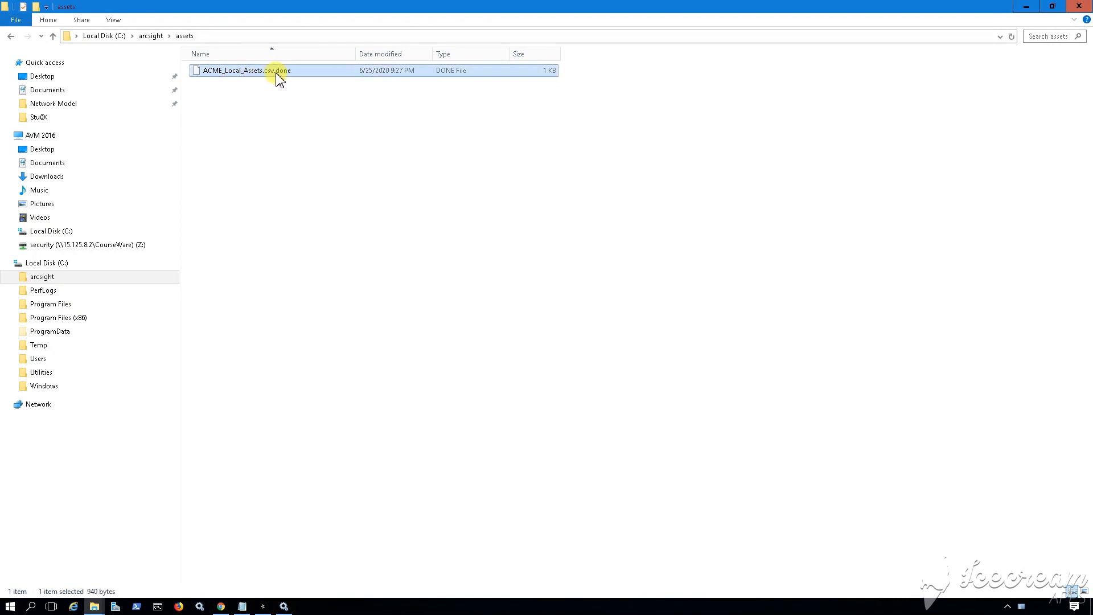
pyautogui.click(276, 136)
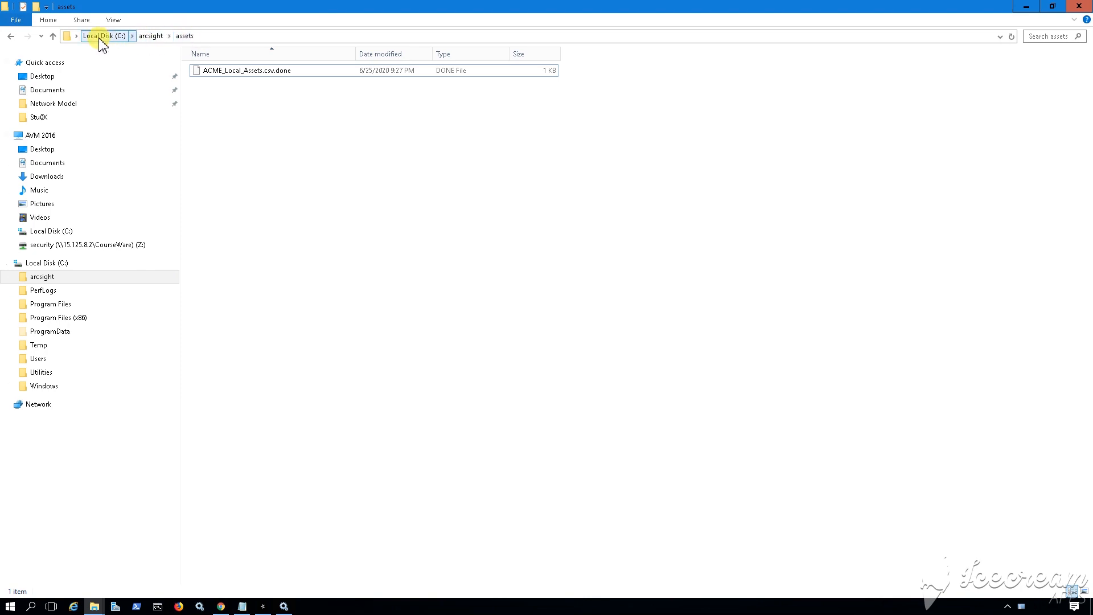
pyautogui.click(1031, 12)
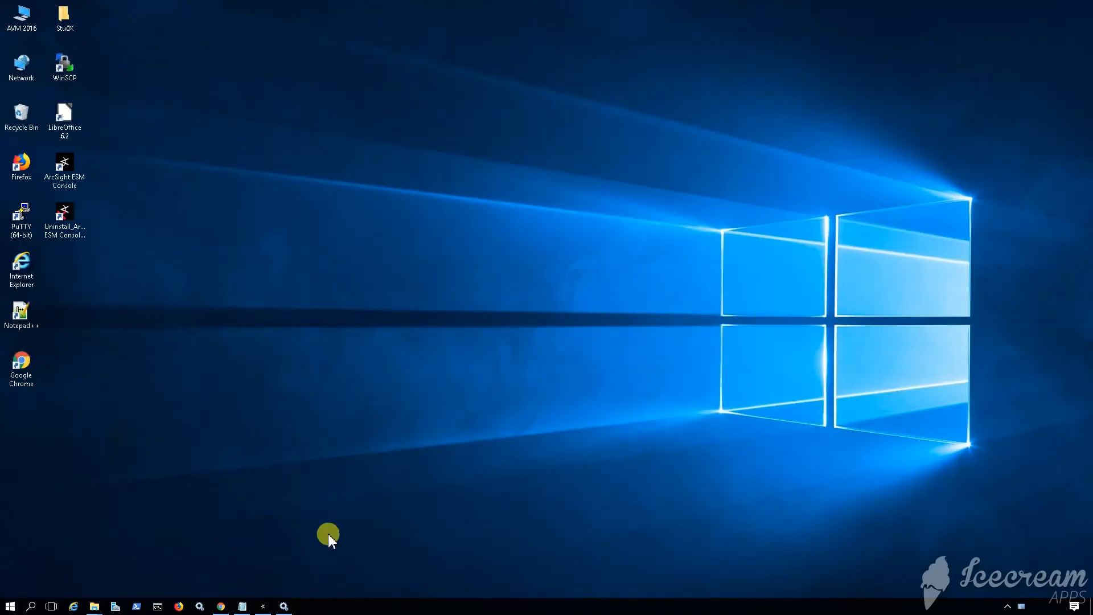
pyautogui.click(266, 606)
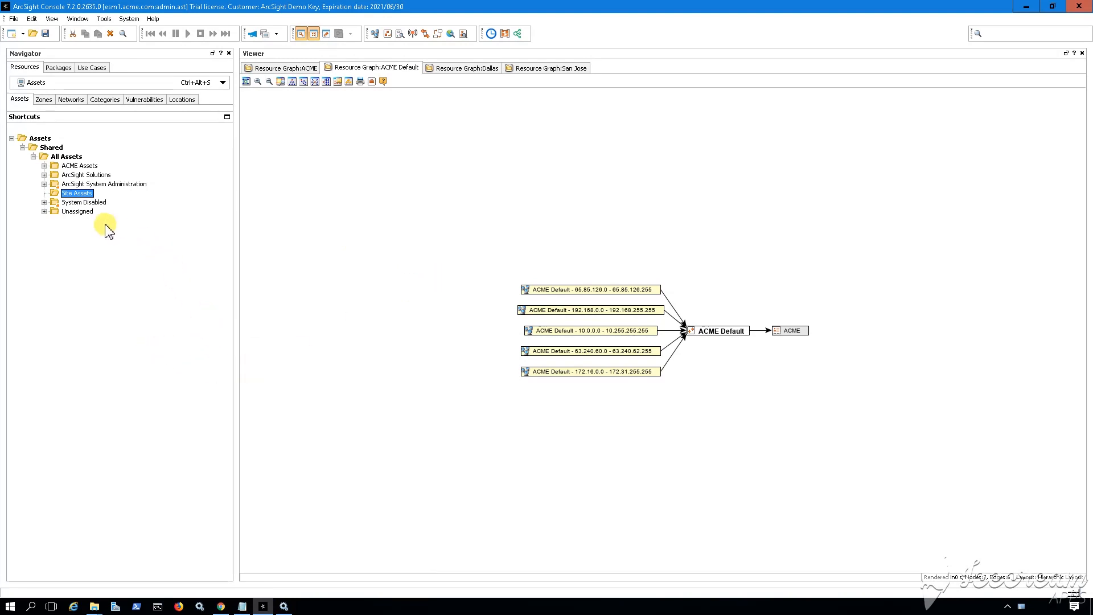
# Step: Expand the ACME Assets group under All Assets and look through the imported server and device assets
pyautogui.click(44, 166)
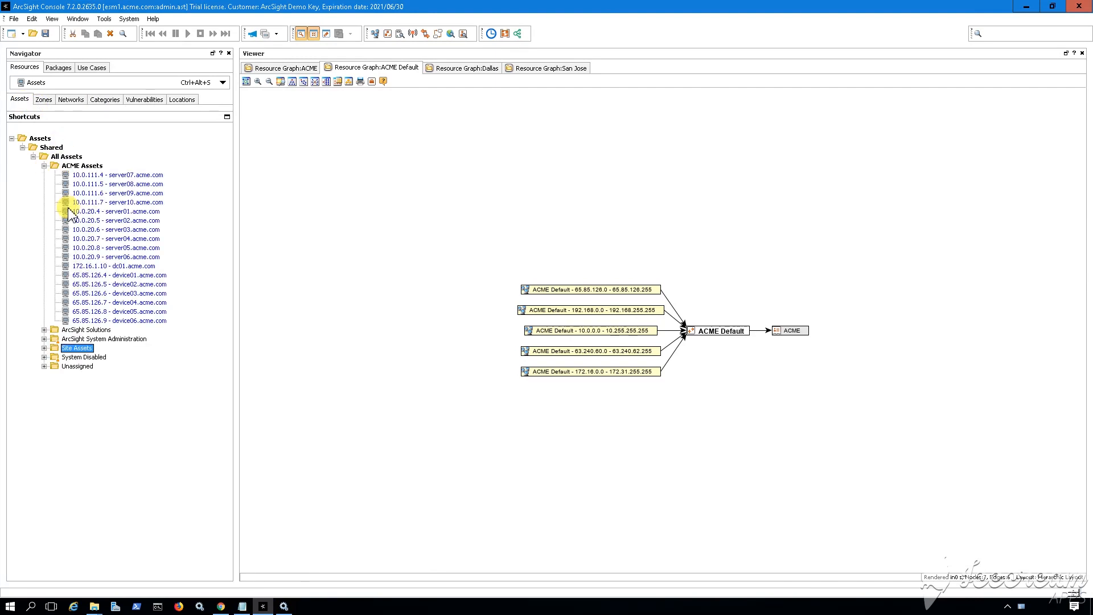
pyautogui.click(93, 167)
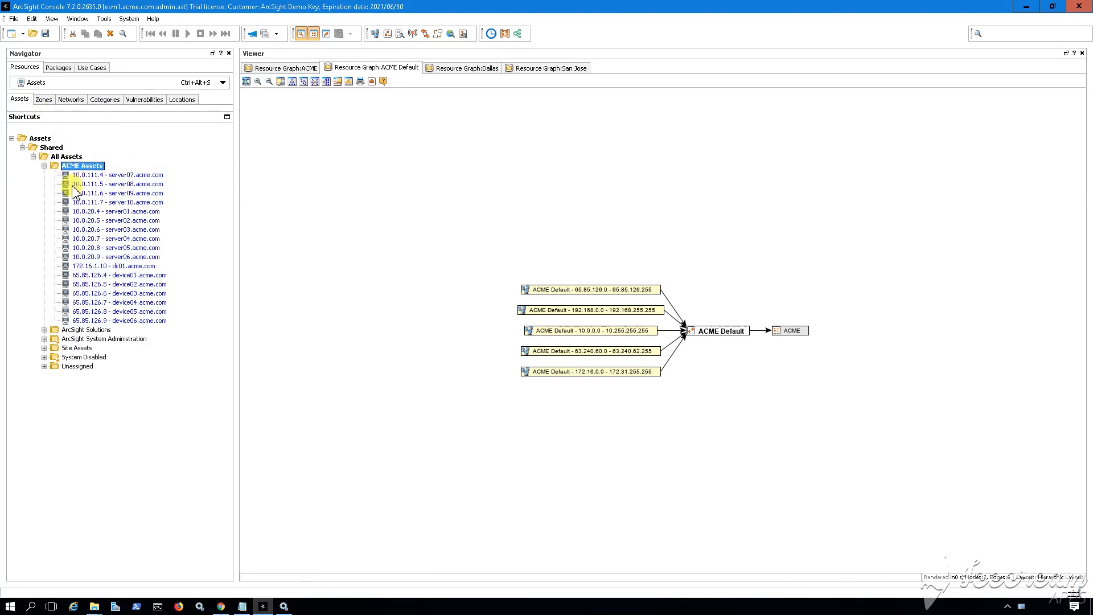
pyautogui.click(127, 184)
pyautogui.click(126, 220)
pyautogui.click(129, 266)
pyautogui.click(131, 294)
pyautogui.click(134, 312)
pyautogui.click(135, 320)
pyautogui.click(125, 220)
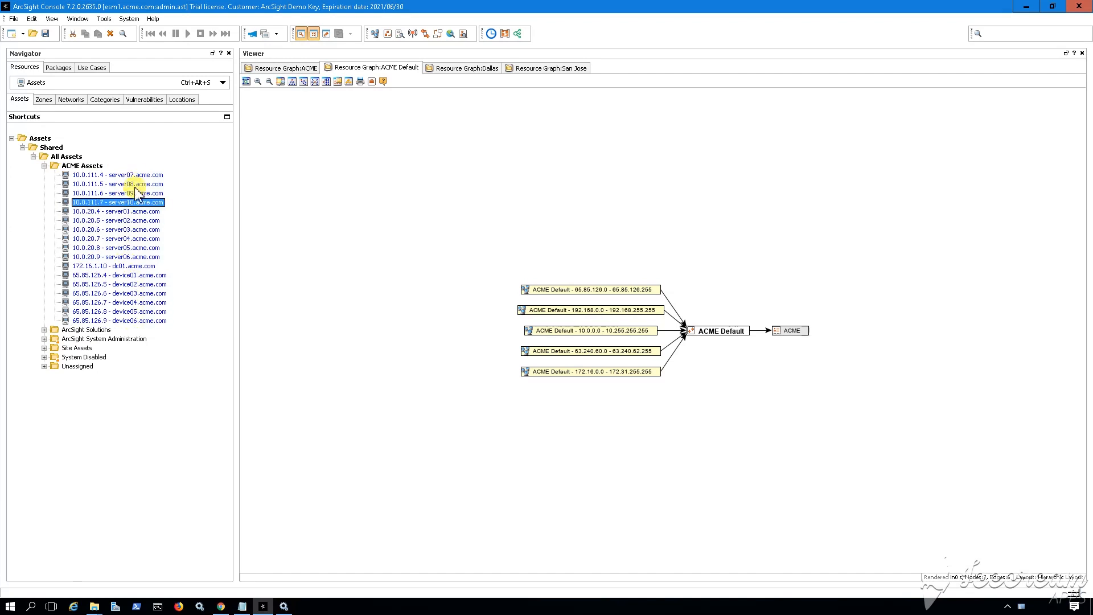
pyautogui.click(136, 202)
pyautogui.click(147, 184)
pyautogui.click(144, 175)
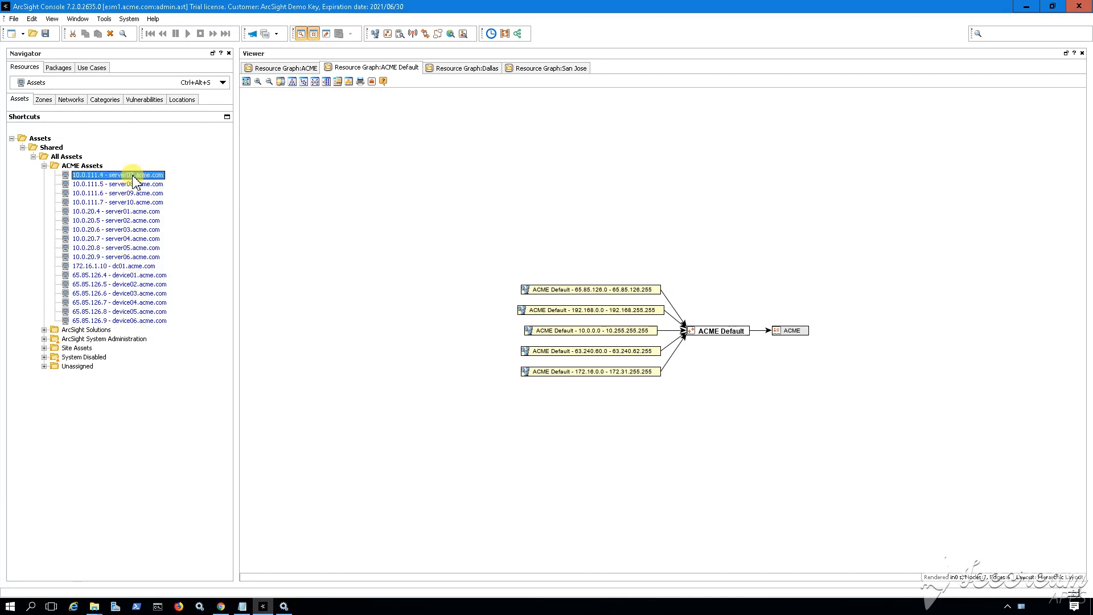
# Step: Open the 10.0.111.4 - server07.acme.com asset, inspect its zone, categories, alternate interfaces and vulnerabilities, and close its editor
pyautogui.rightClick(95, 178)
pyautogui.click(149, 18)
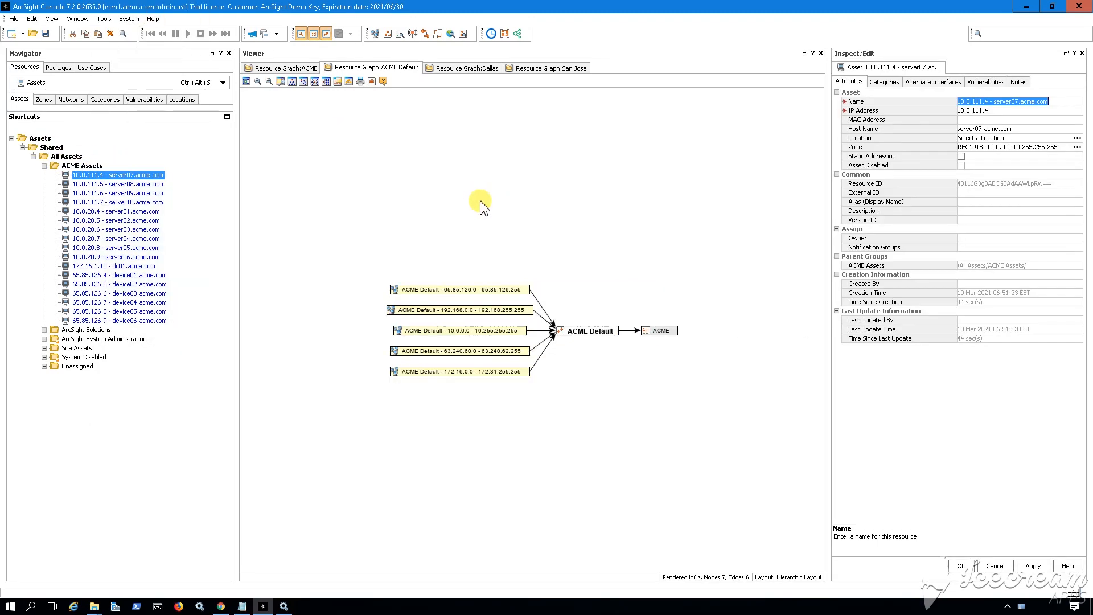
pyautogui.click(854, 148)
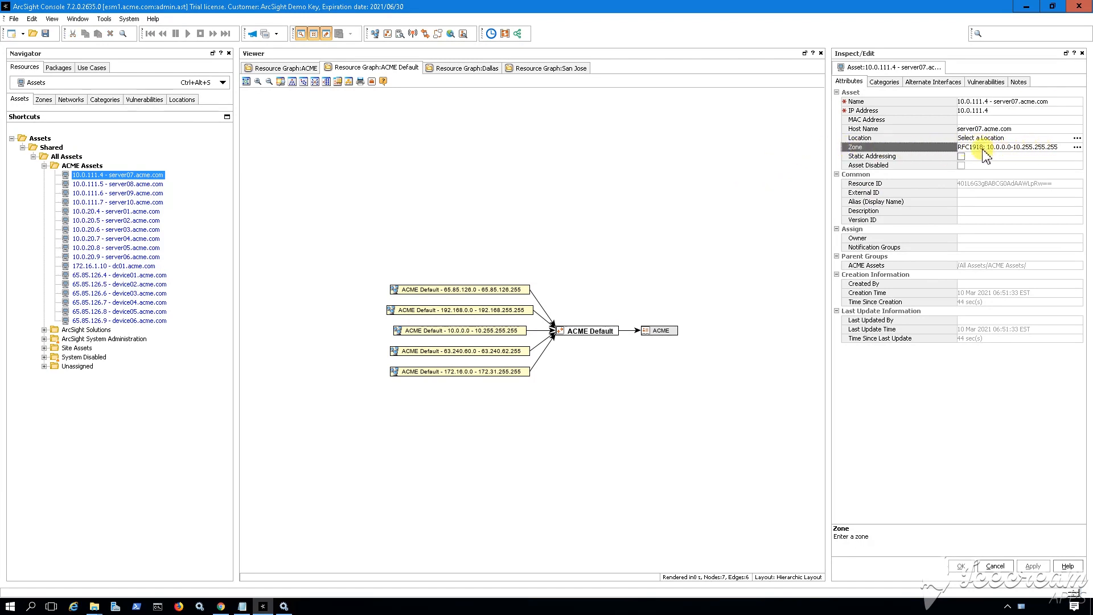
pyautogui.click(883, 81)
pyautogui.click(923, 83)
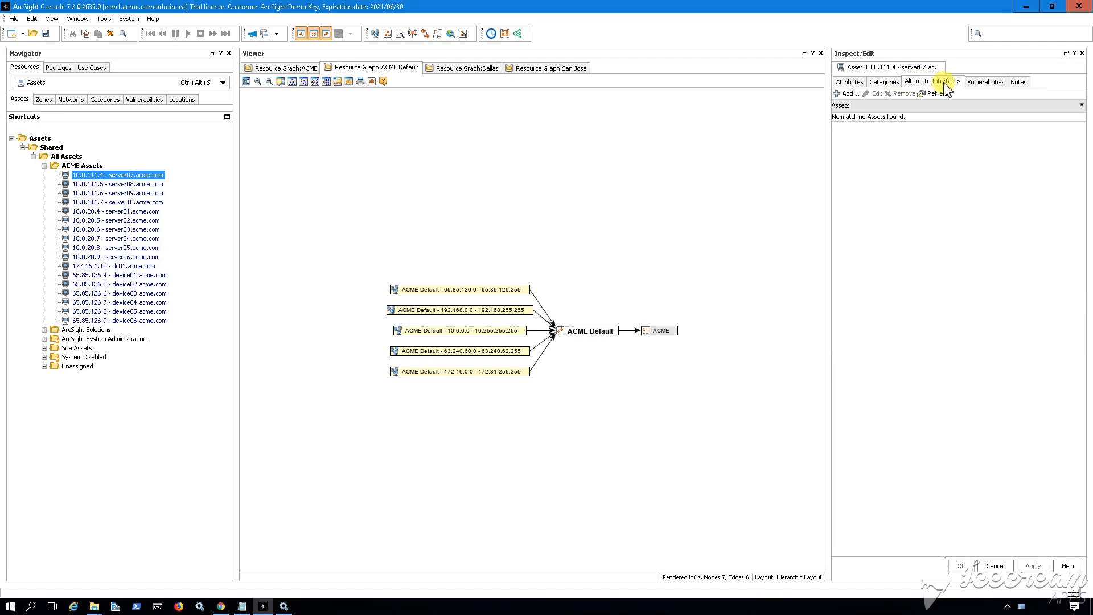
pyautogui.click(975, 83)
pyautogui.click(851, 84)
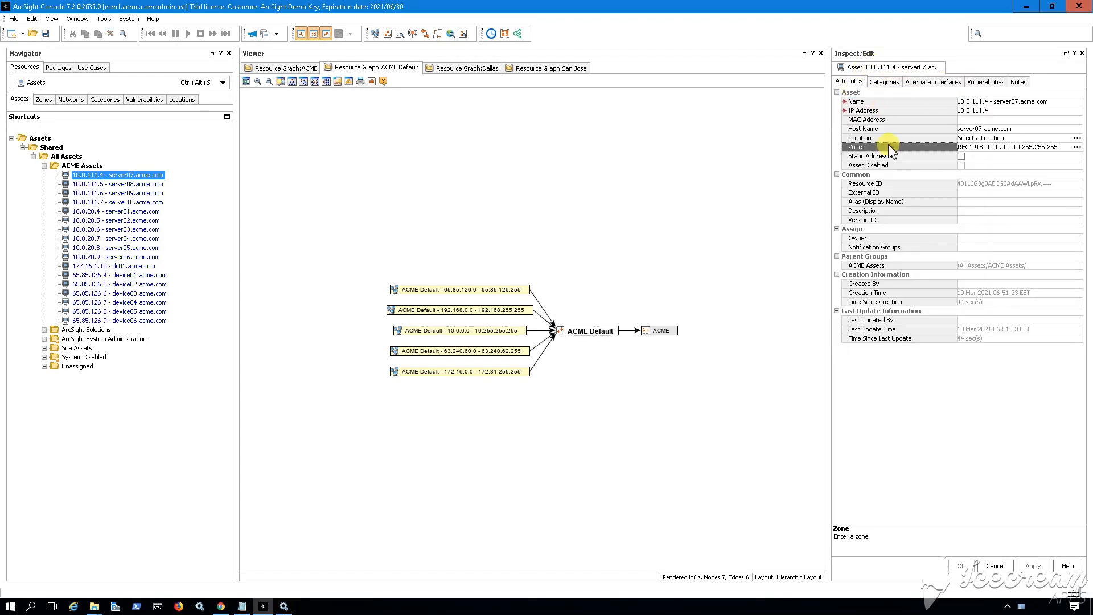
pyautogui.rightClick(898, 67)
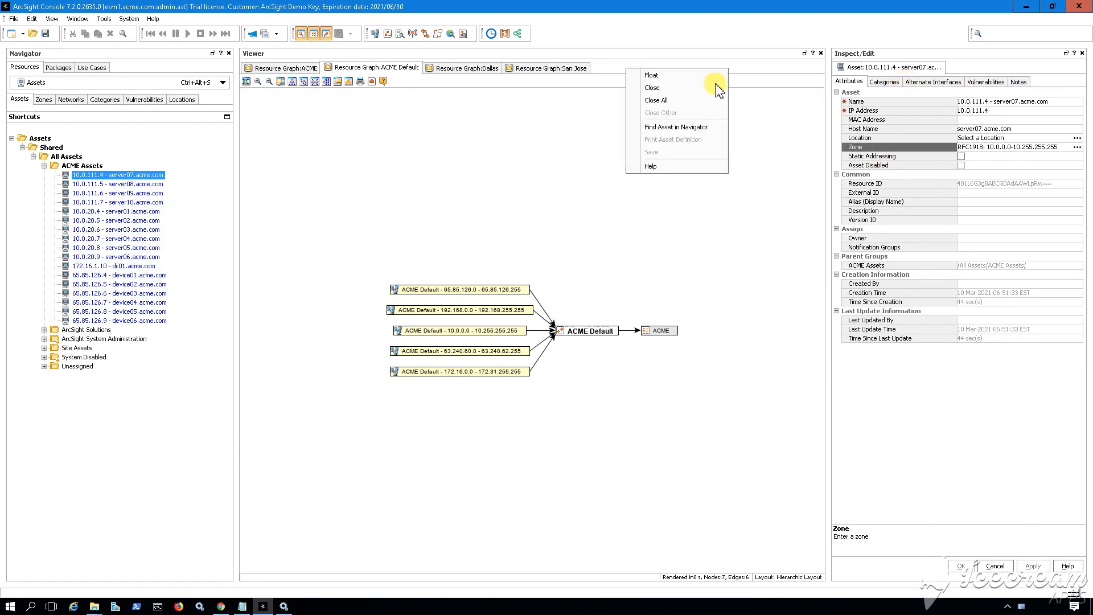
pyautogui.click(668, 89)
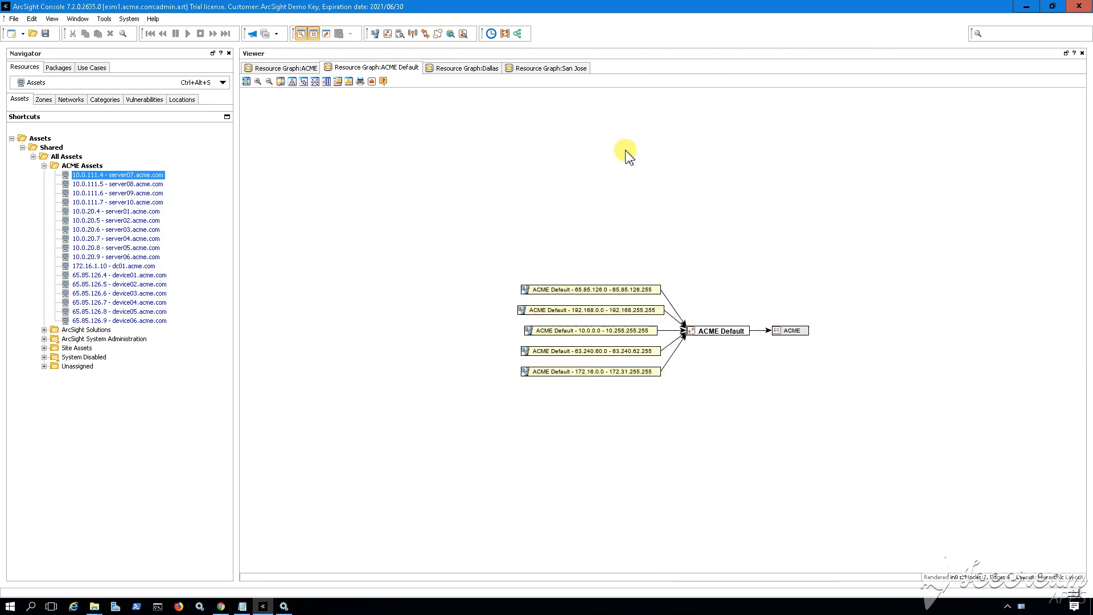
# Step: Collapse the ACME Assets group and open a graph view of the Dallas group under ACME Zones
pyautogui.click(44, 166)
pyautogui.click(44, 99)
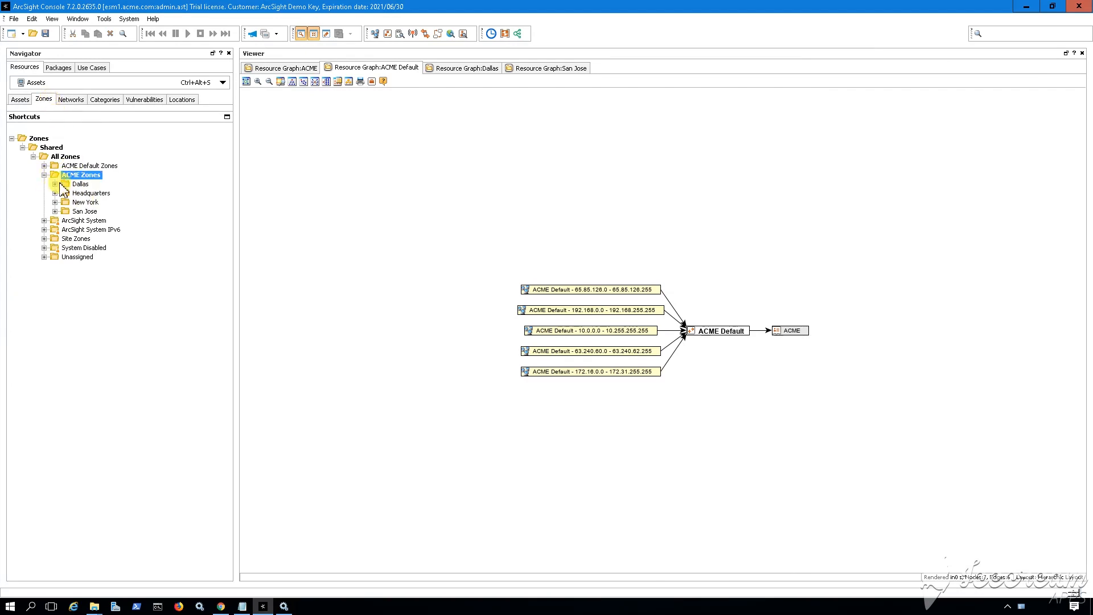
pyautogui.doubleClick(83, 185)
pyautogui.rightClick(85, 185)
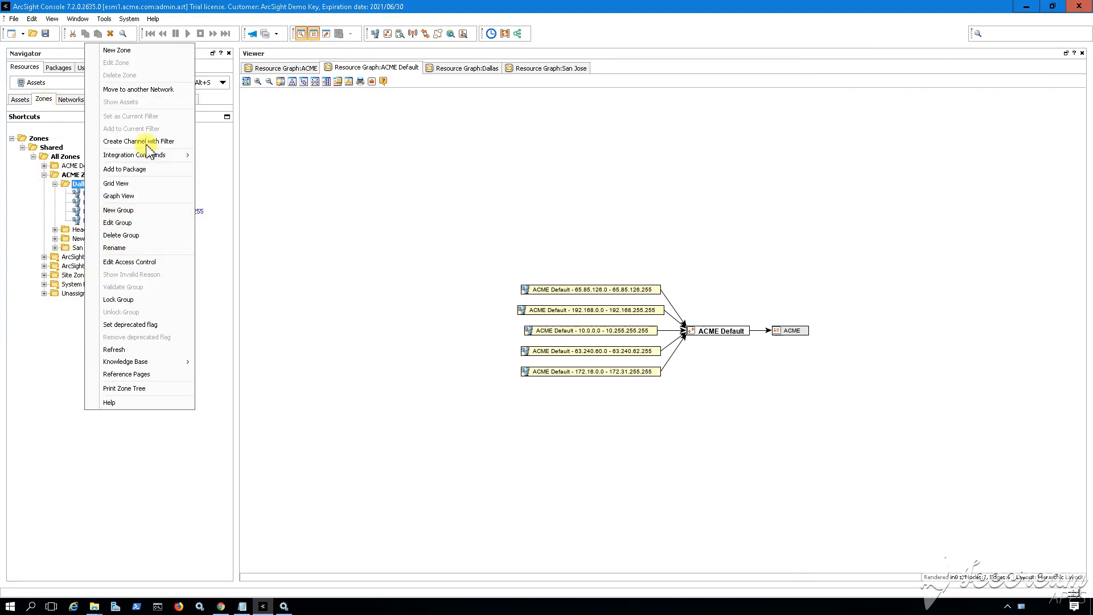
pyautogui.click(132, 197)
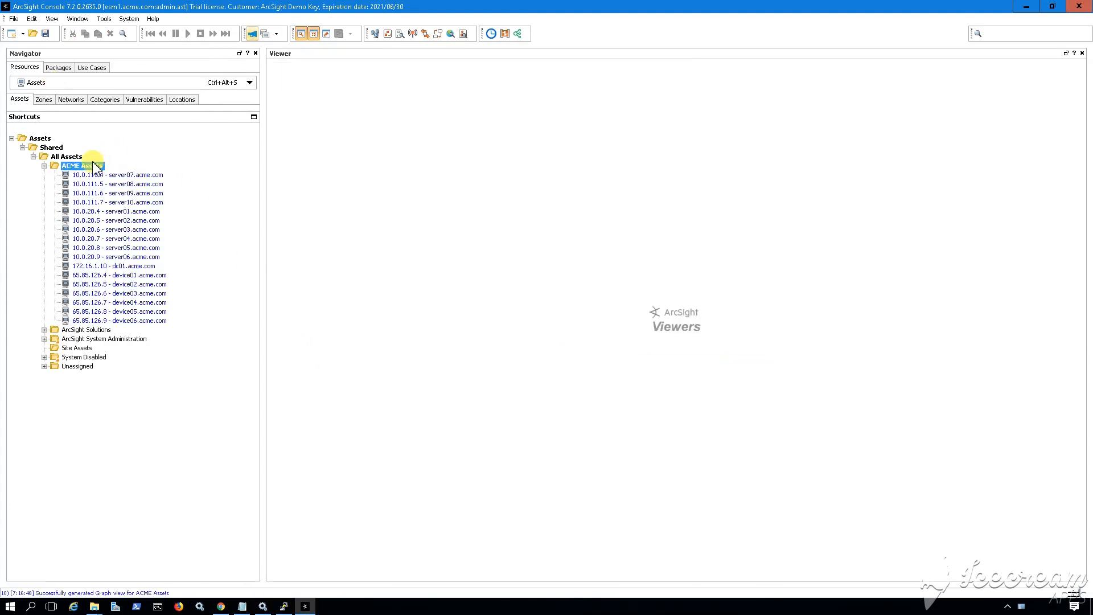
# Step: Run Auto Zone on the ACME Assets group using the ACME network under ACME Network
pyautogui.rightClick(83, 166)
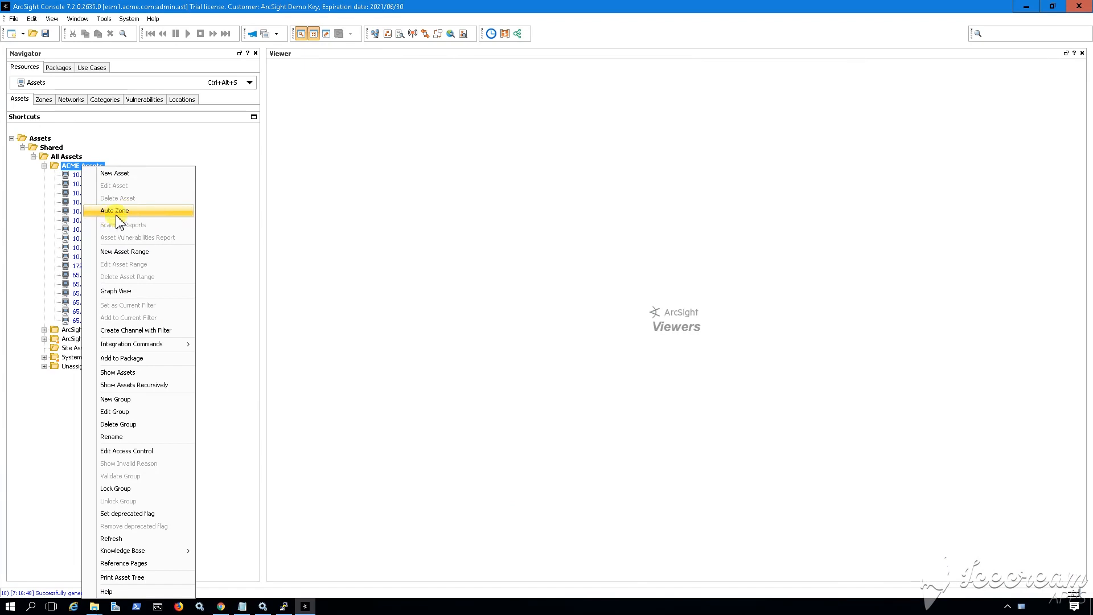
pyautogui.click(116, 212)
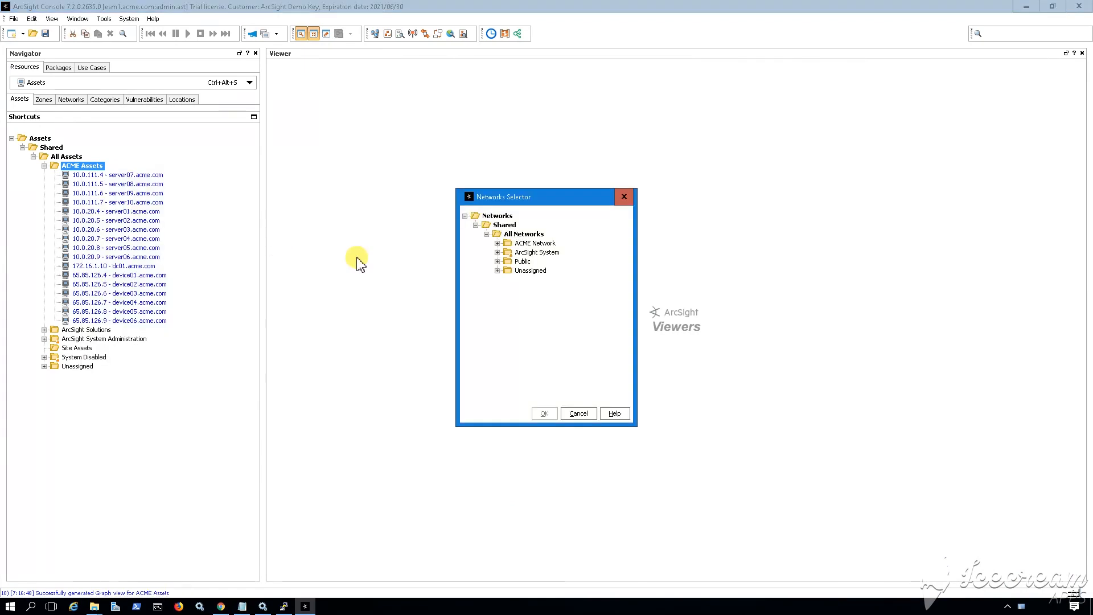
pyautogui.click(497, 244)
pyautogui.click(542, 252)
pyautogui.click(544, 414)
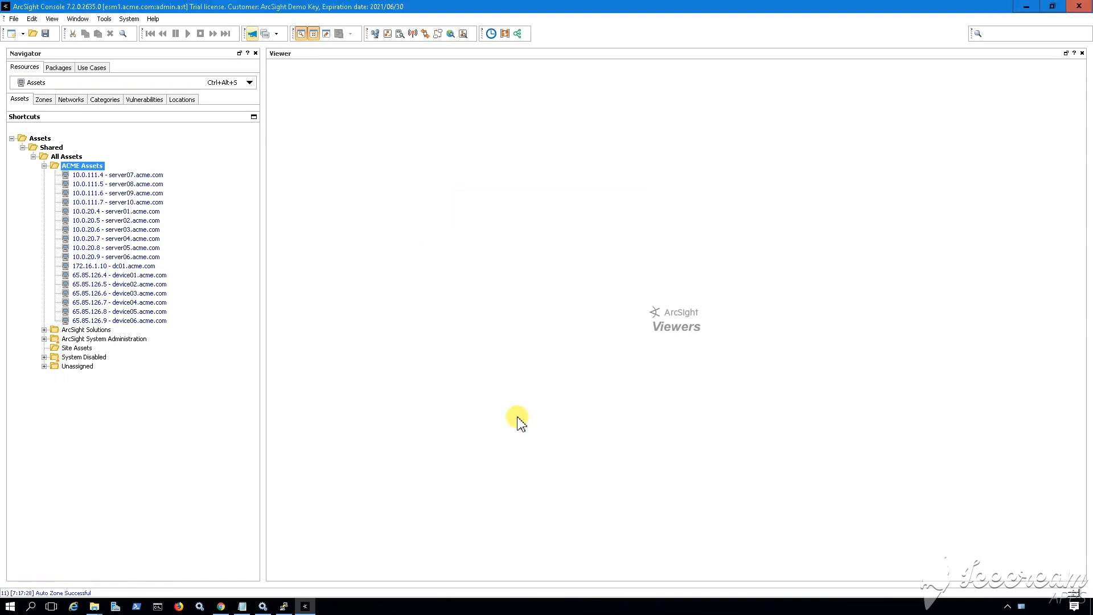
# Step: Generate a graph view of the ACME Assets group and shift the group and zone nodes away from the assets
pyautogui.rightClick(84, 170)
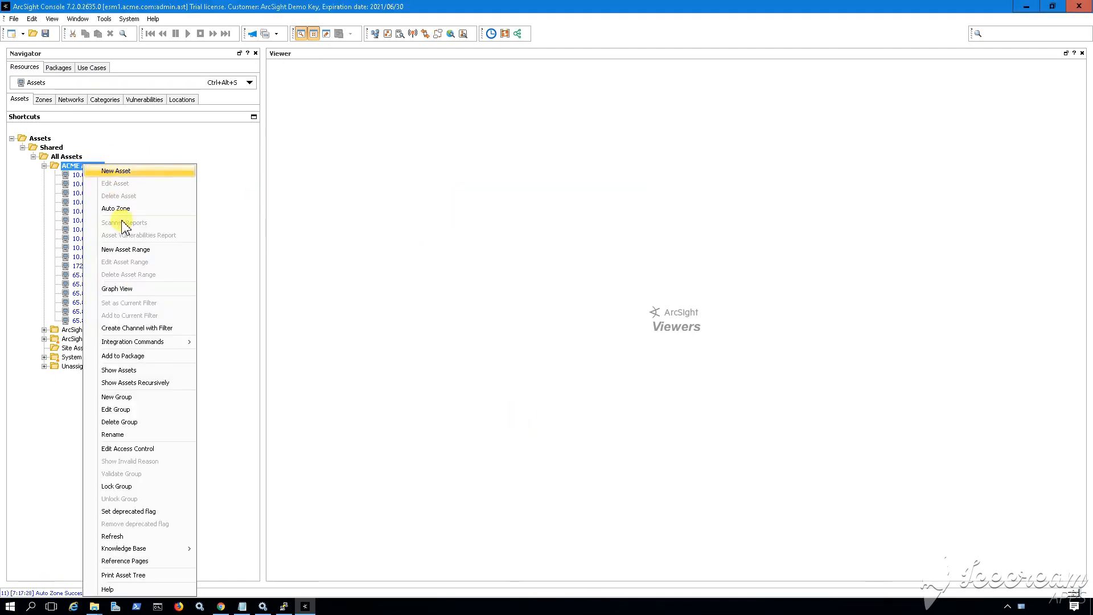
pyautogui.click(118, 289)
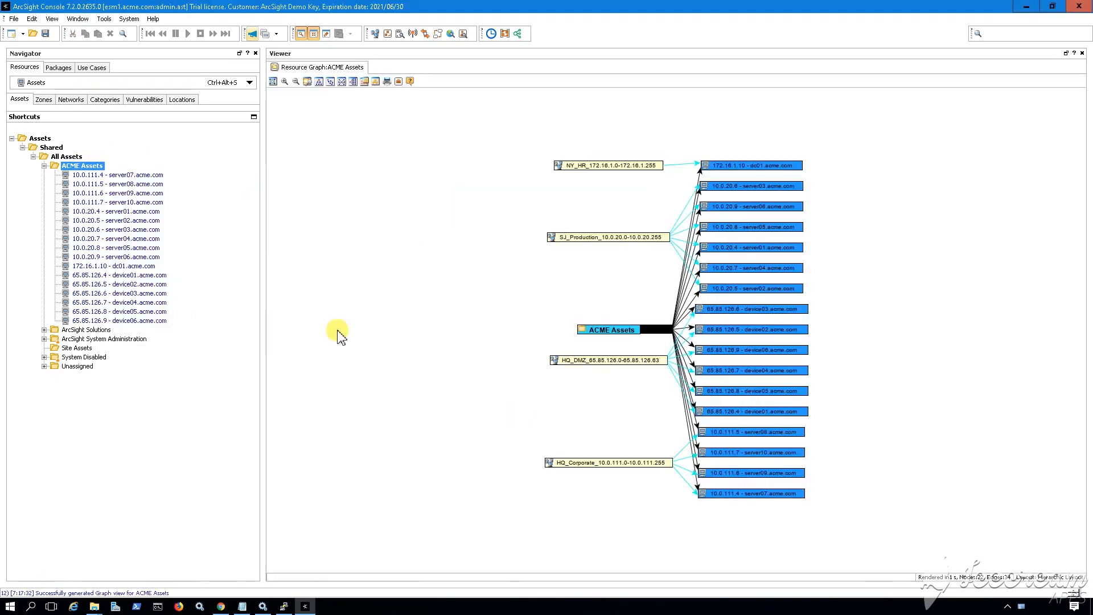
pyautogui.moveTo(612, 335); pyautogui.dragTo(580, 312)
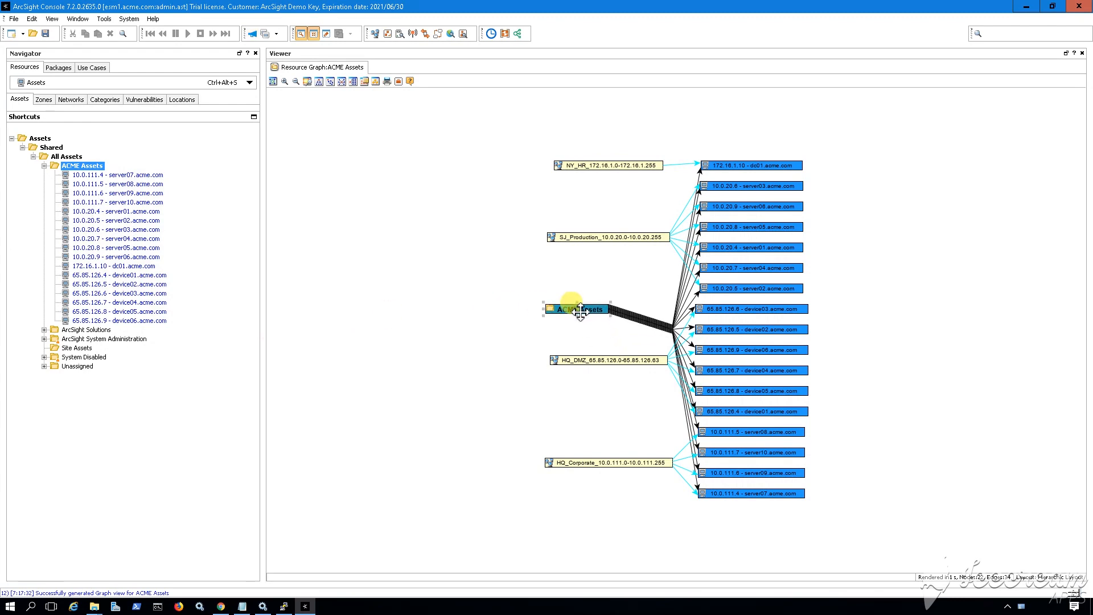
pyautogui.moveTo(581, 360); pyautogui.dragTo(570, 364)
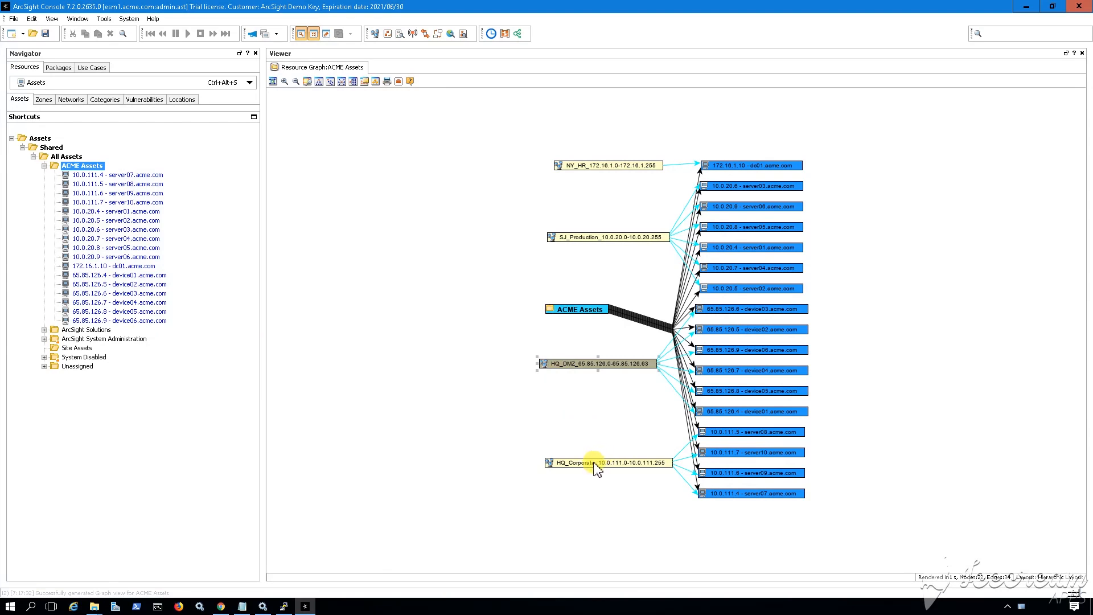
pyautogui.moveTo(594, 466); pyautogui.dragTo(583, 470)
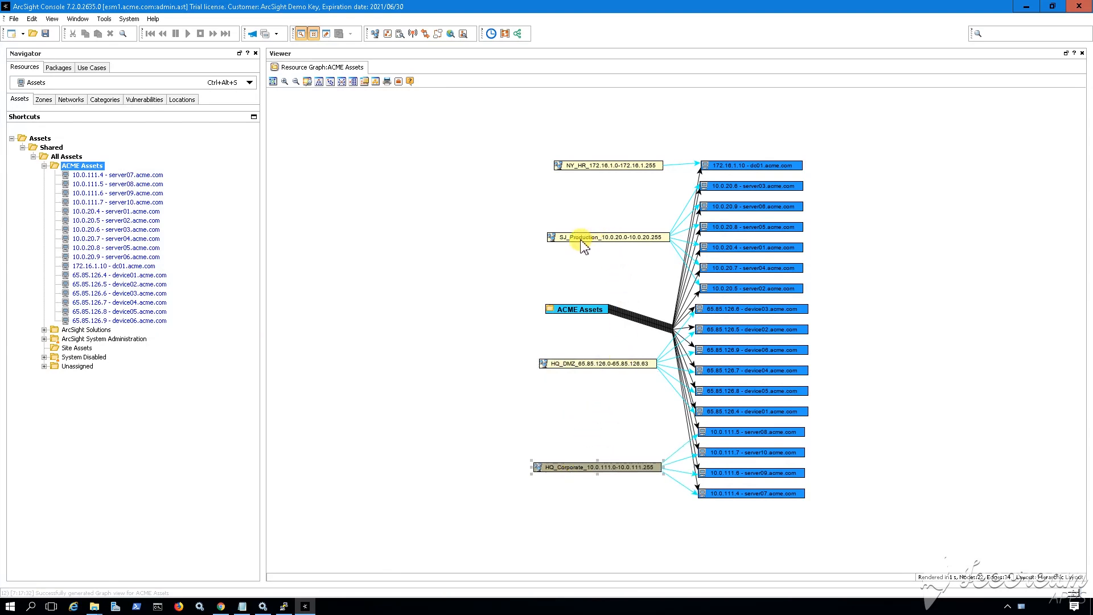
pyautogui.moveTo(582, 239); pyautogui.dragTo(548, 239)
pyautogui.moveTo(598, 166); pyautogui.dragTo(555, 161)
pyautogui.click(288, 405)
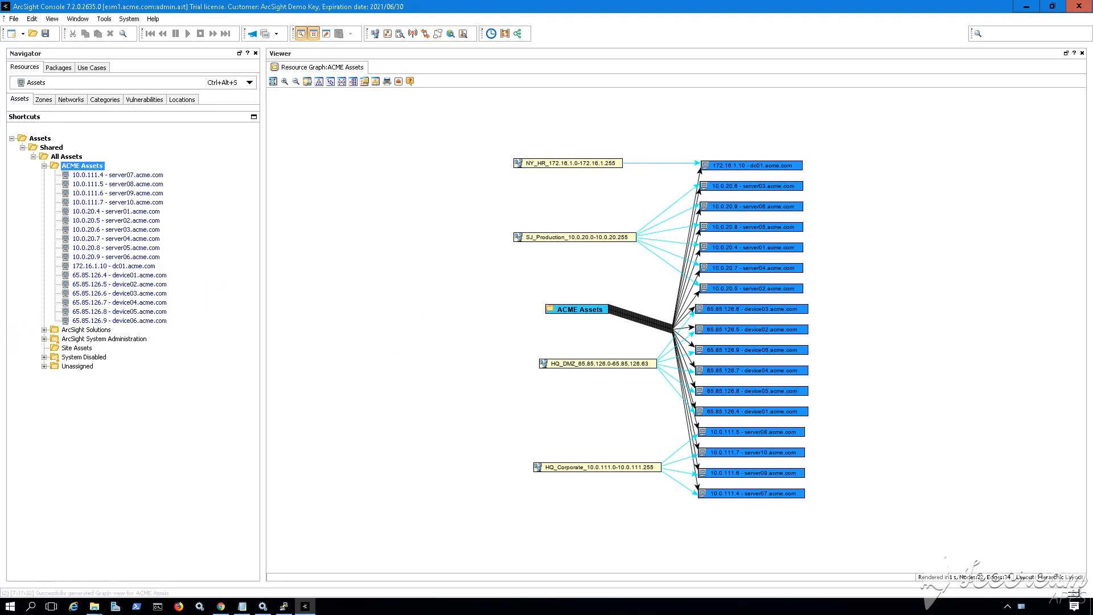
# Step: Generate graph views of the ACME and ACME Default networks, nudging the TX - Dallas location node in the ACME graph
pyautogui.click(70, 99)
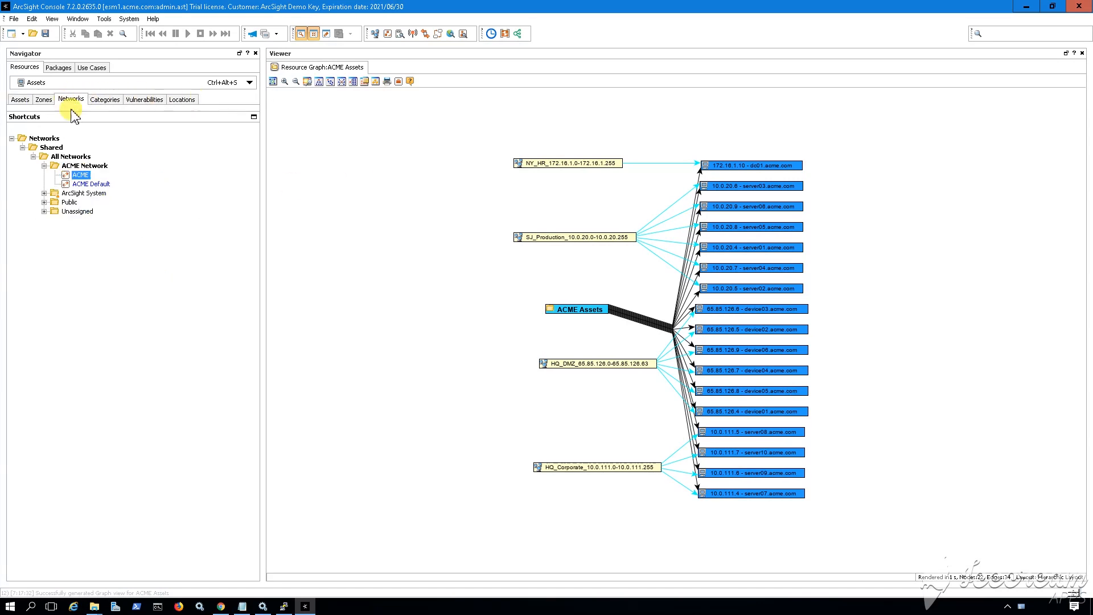
pyautogui.rightClick(82, 176)
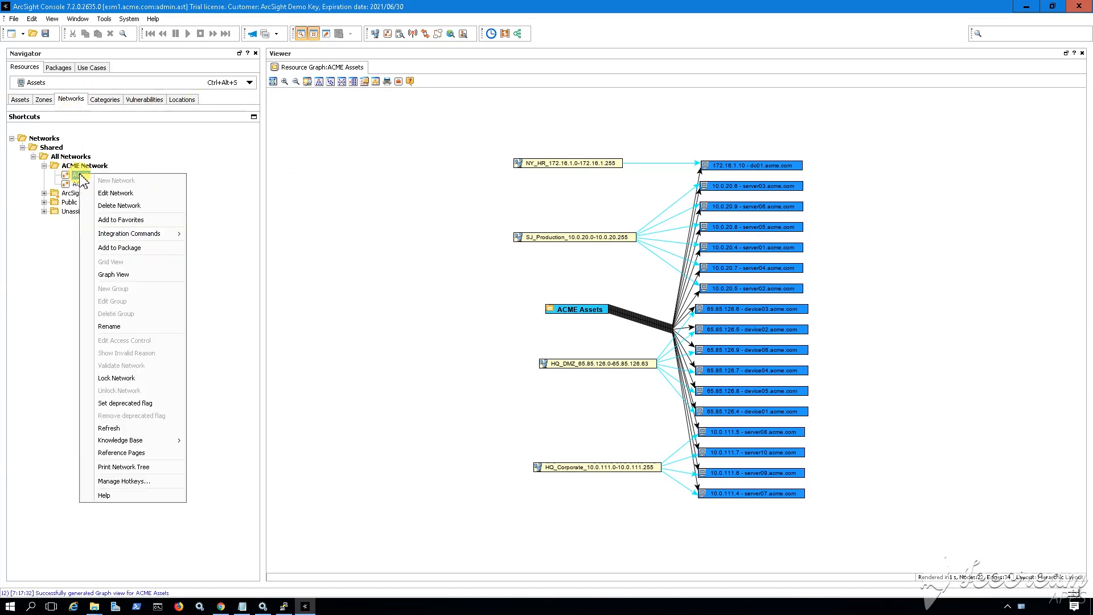
pyautogui.click(127, 275)
pyautogui.moveTo(532, 325); pyautogui.dragTo(520, 326)
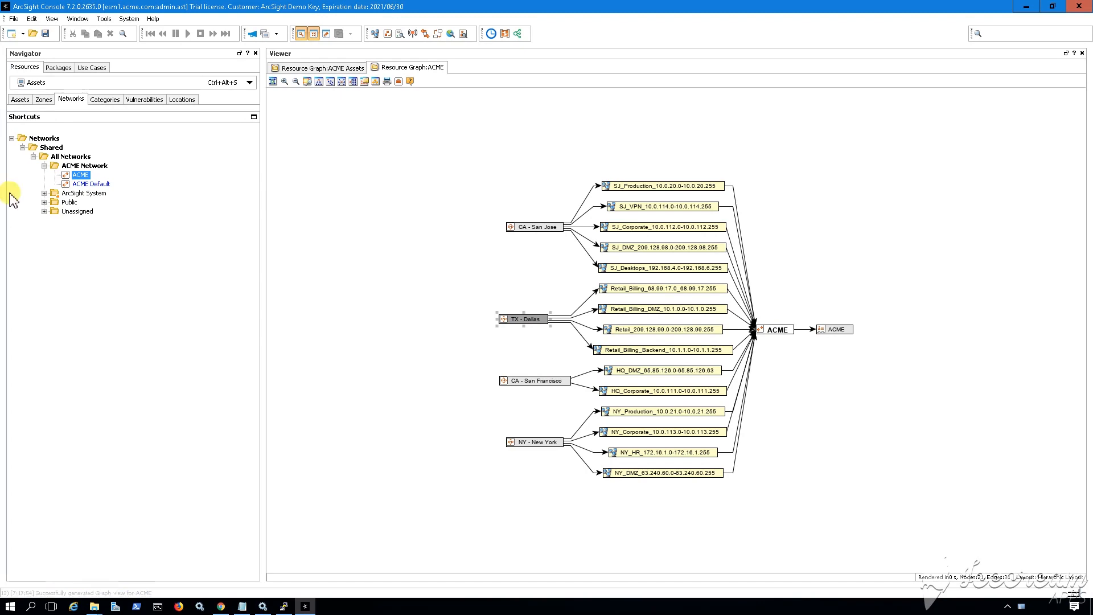
pyautogui.rightClick(100, 183)
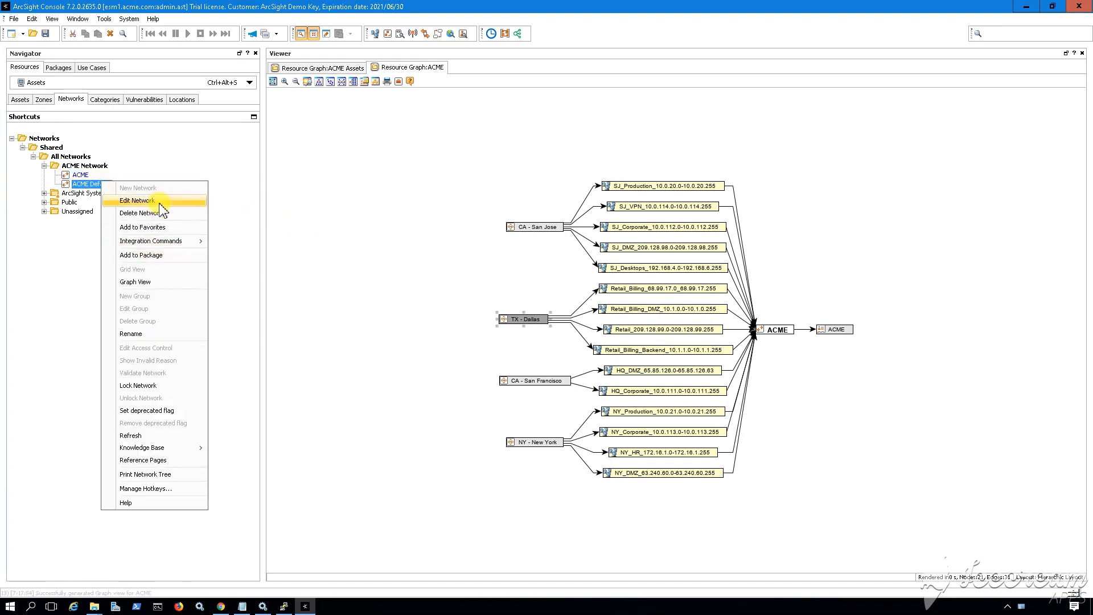
pyautogui.click(145, 282)
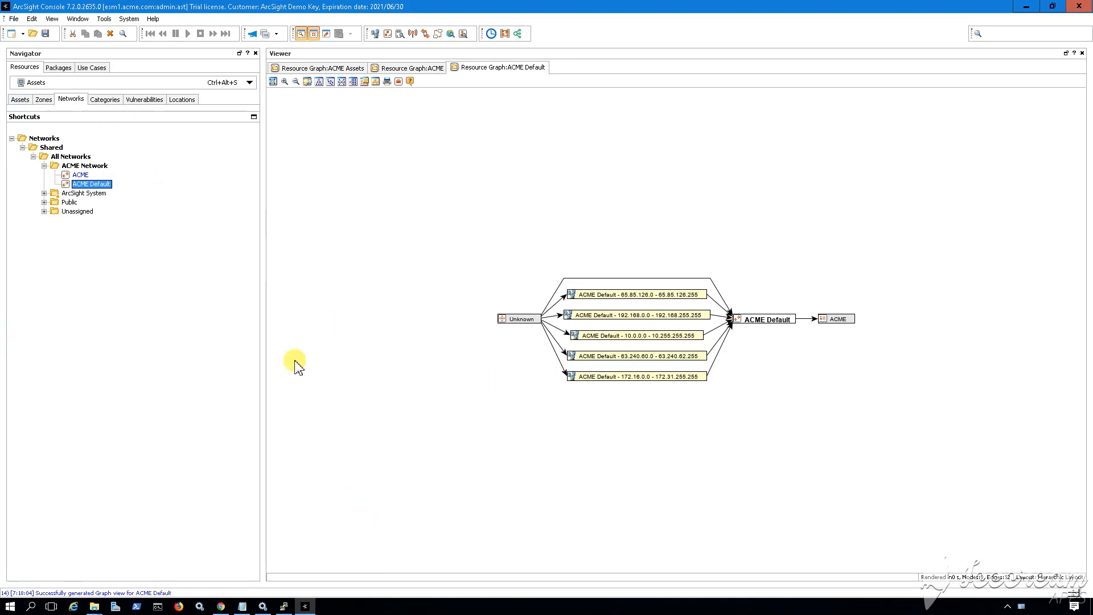
# Step: Check the zone groups under All Zones, return to the assets tree, and collapse the ACME Assets group
pyautogui.click(41, 101)
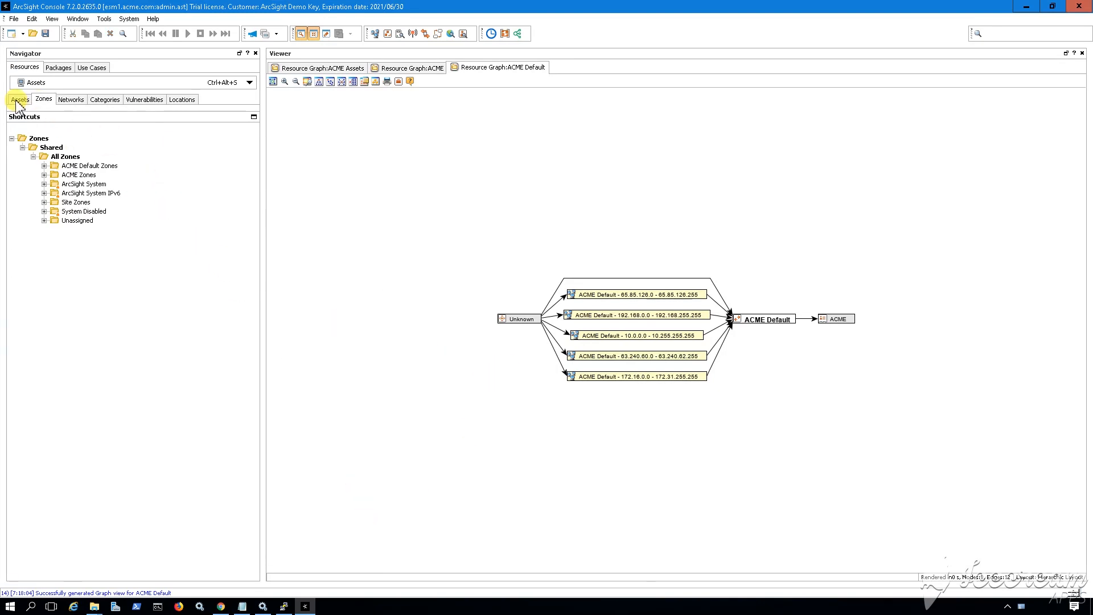
pyautogui.click(20, 101)
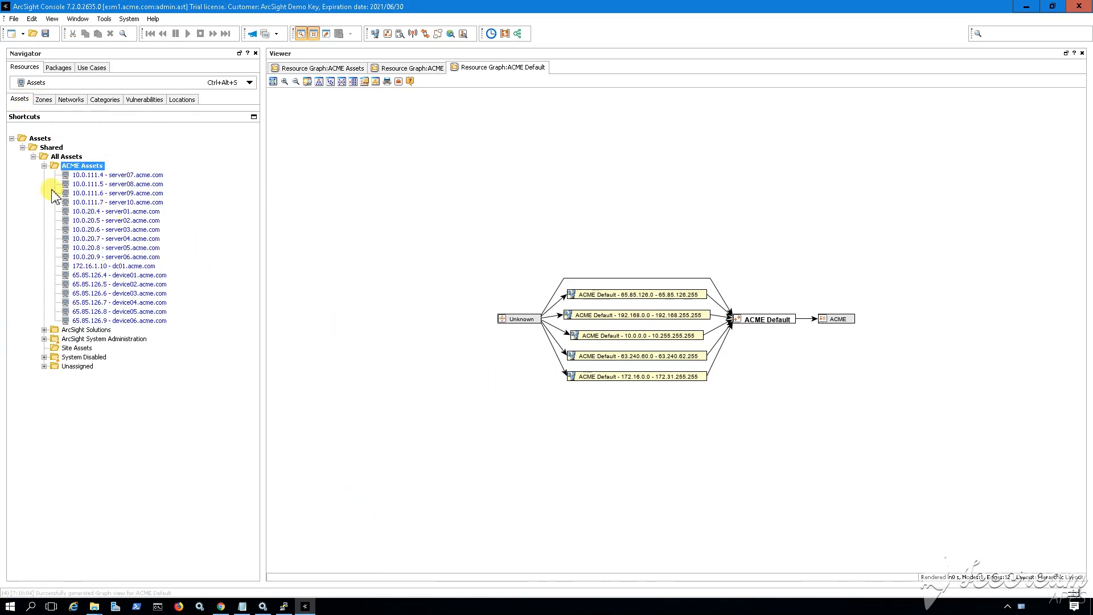
pyautogui.click(44, 166)
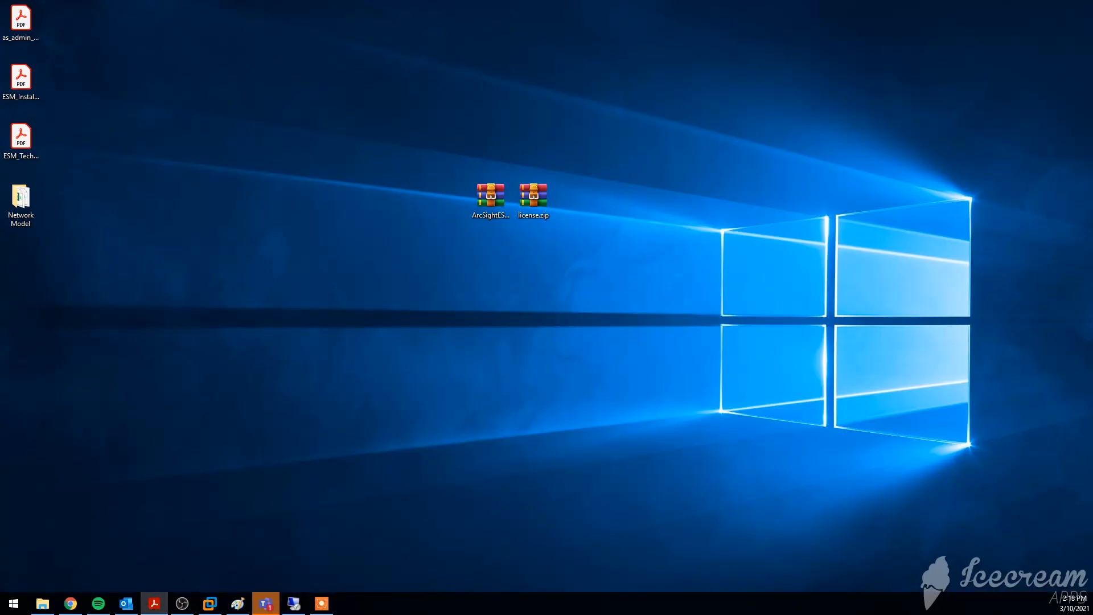
pyautogui.click(321, 604)
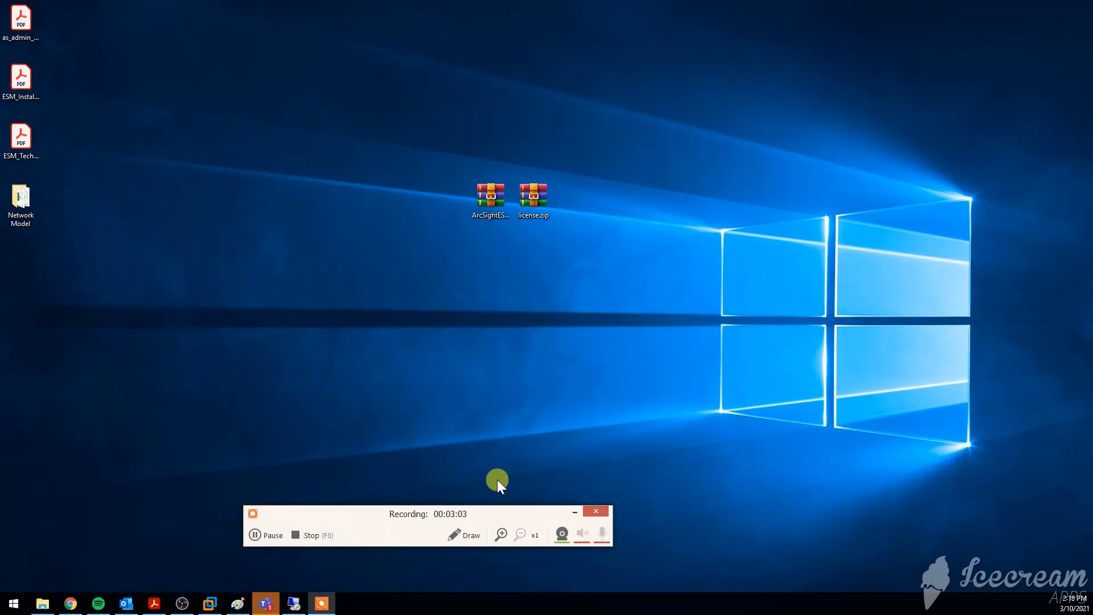